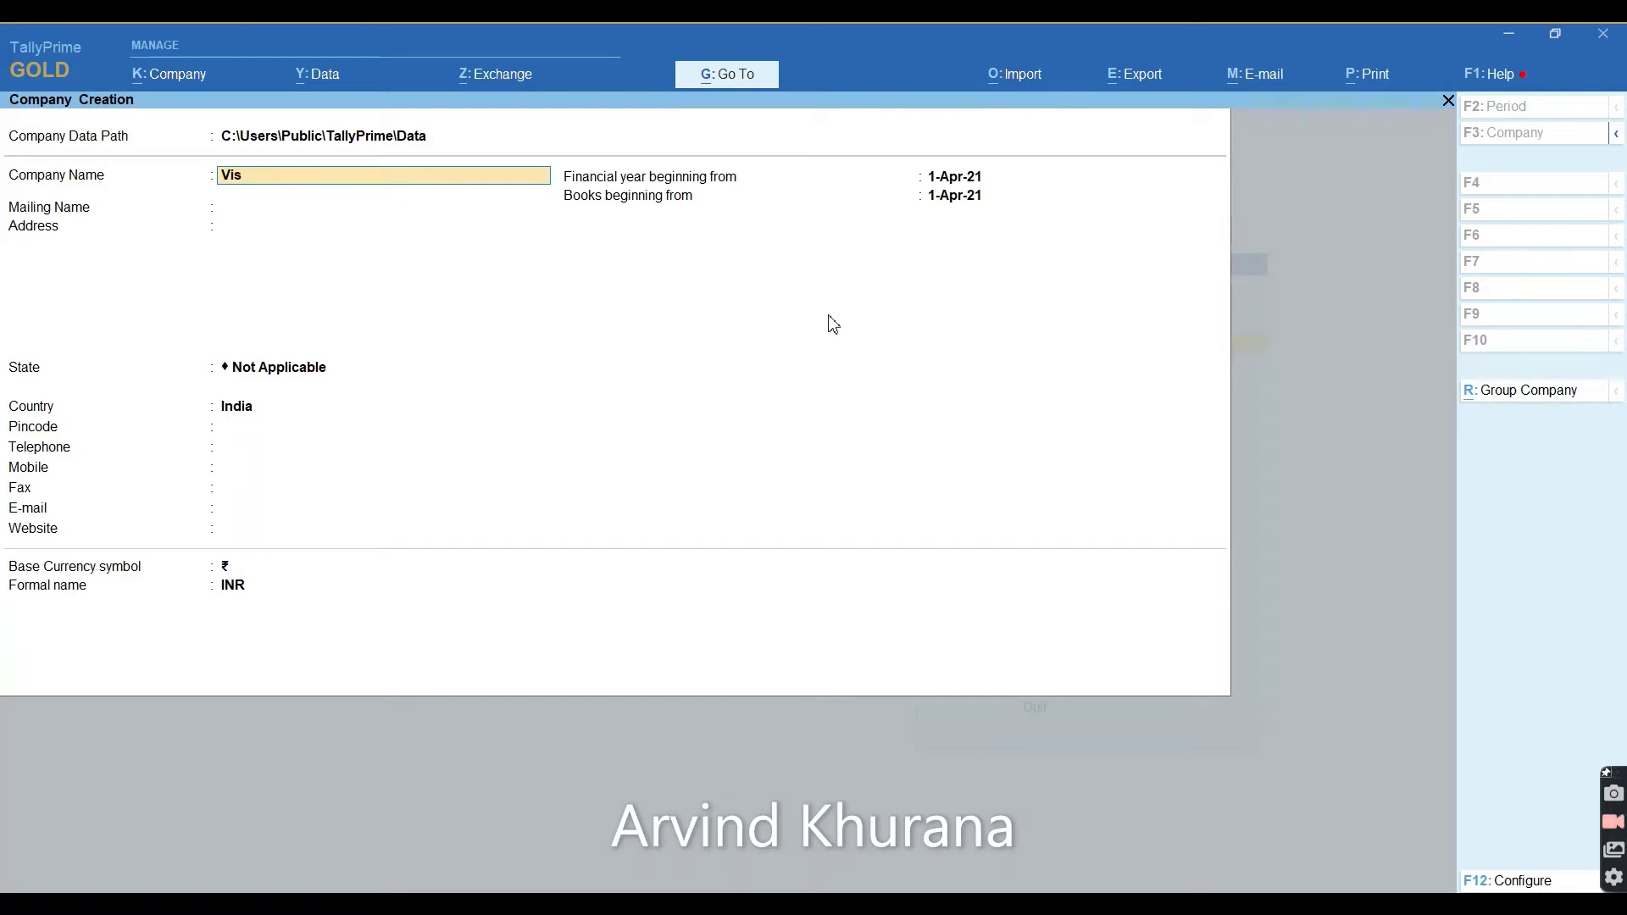
Create the company 'Vishal Trading company' with its address line, state Uttarakhand and its pincode.
text(l Trading company)
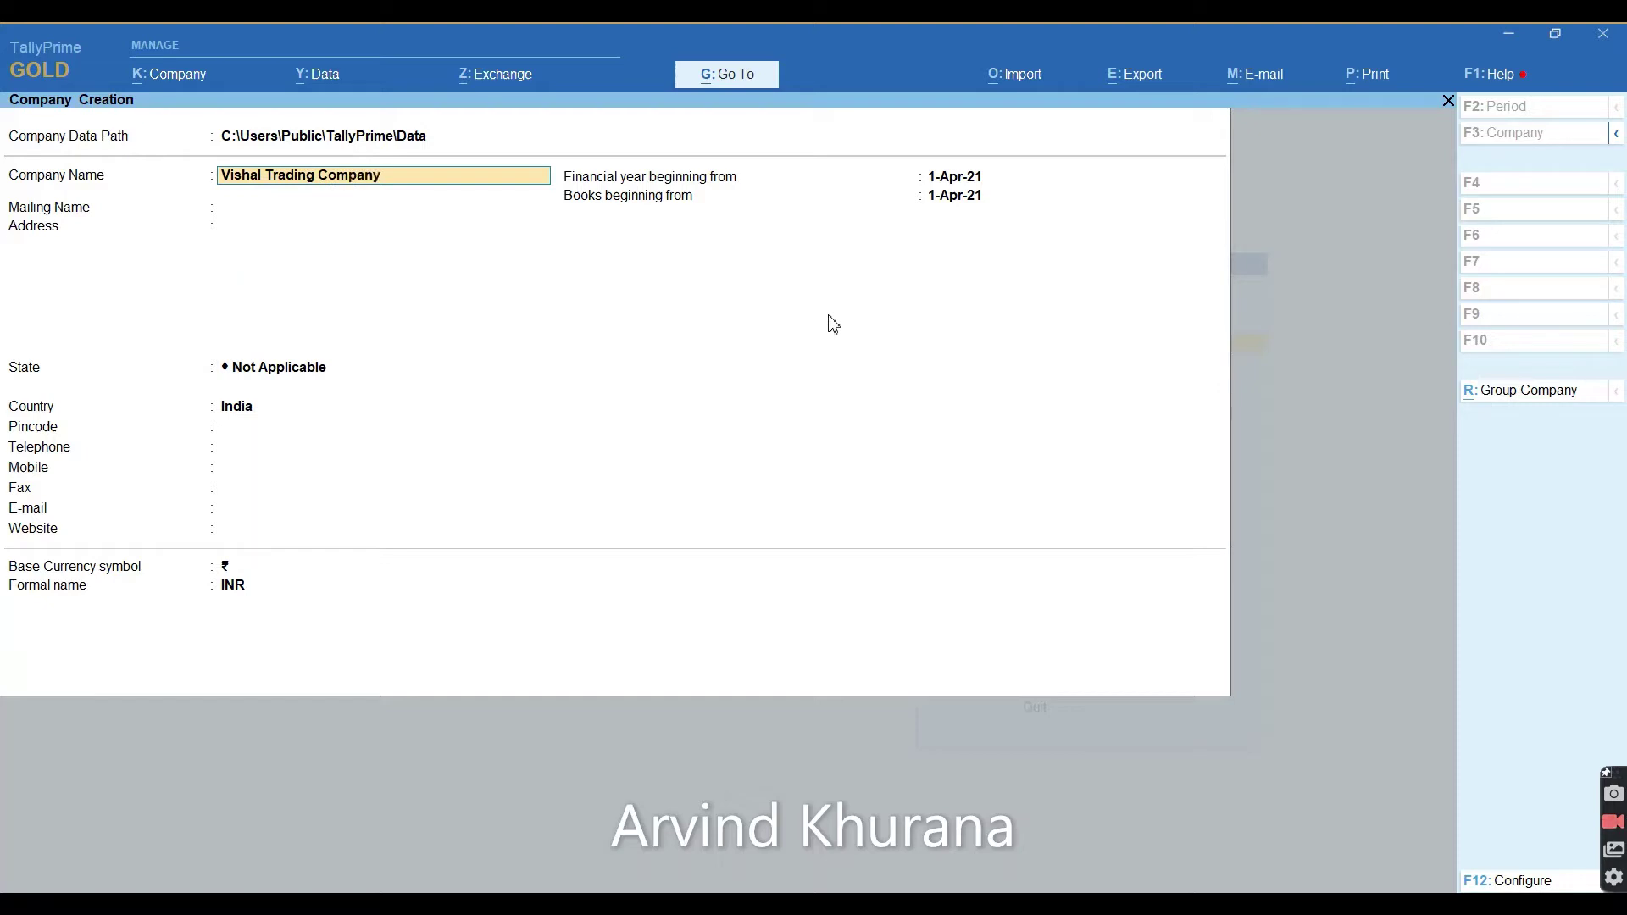
key(Return)
key(Return)
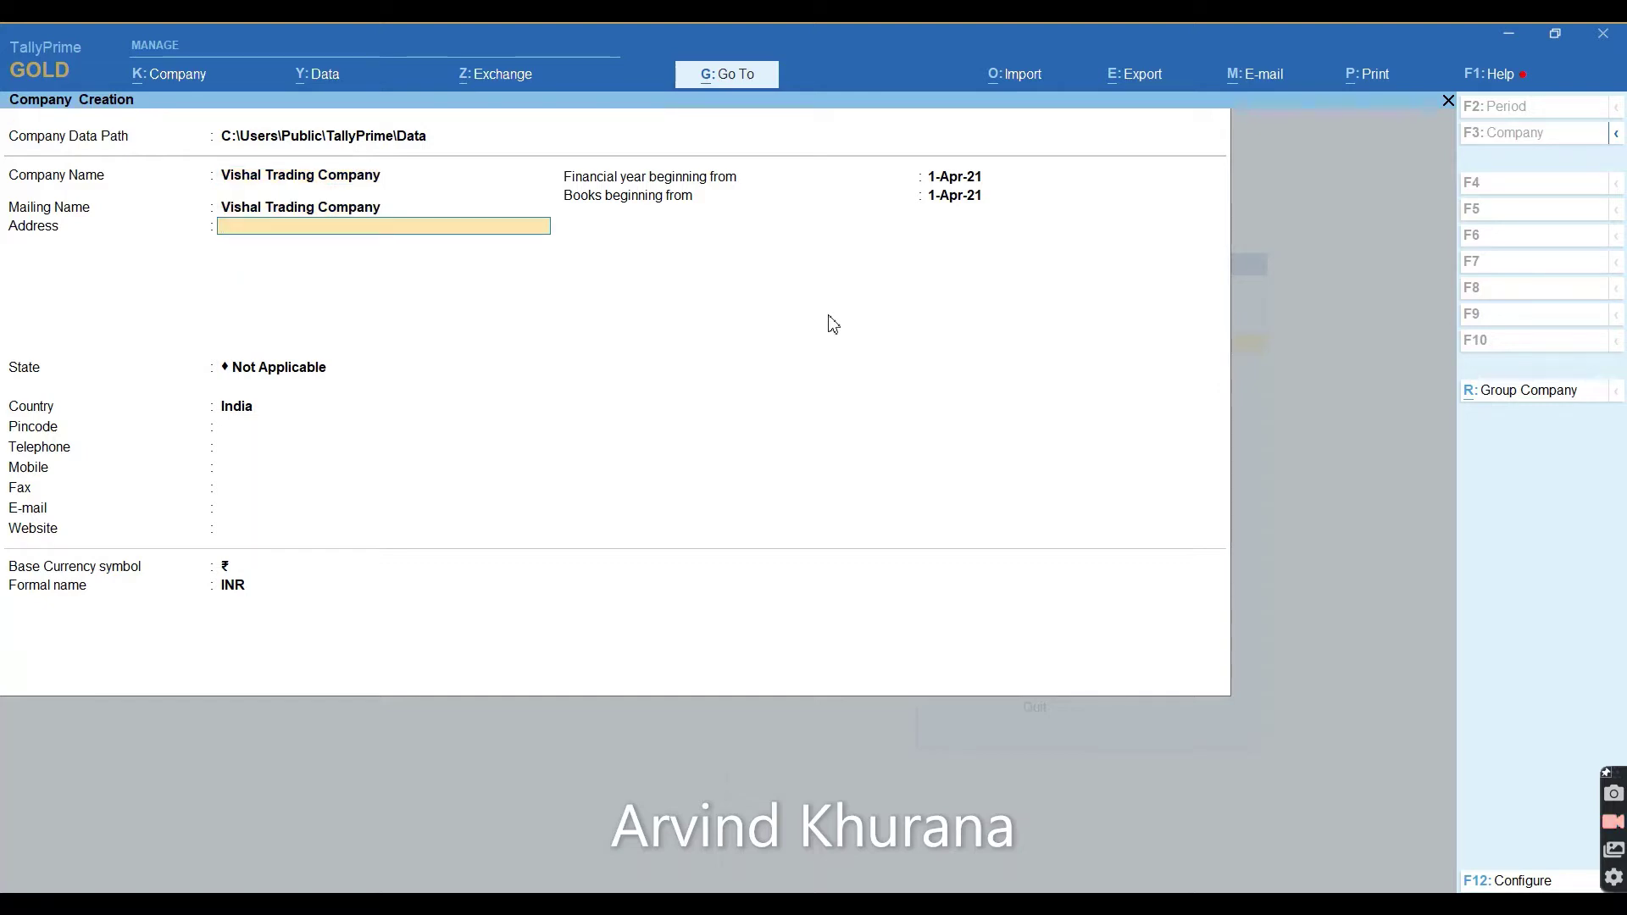
text(Lalpur)
key(Return)
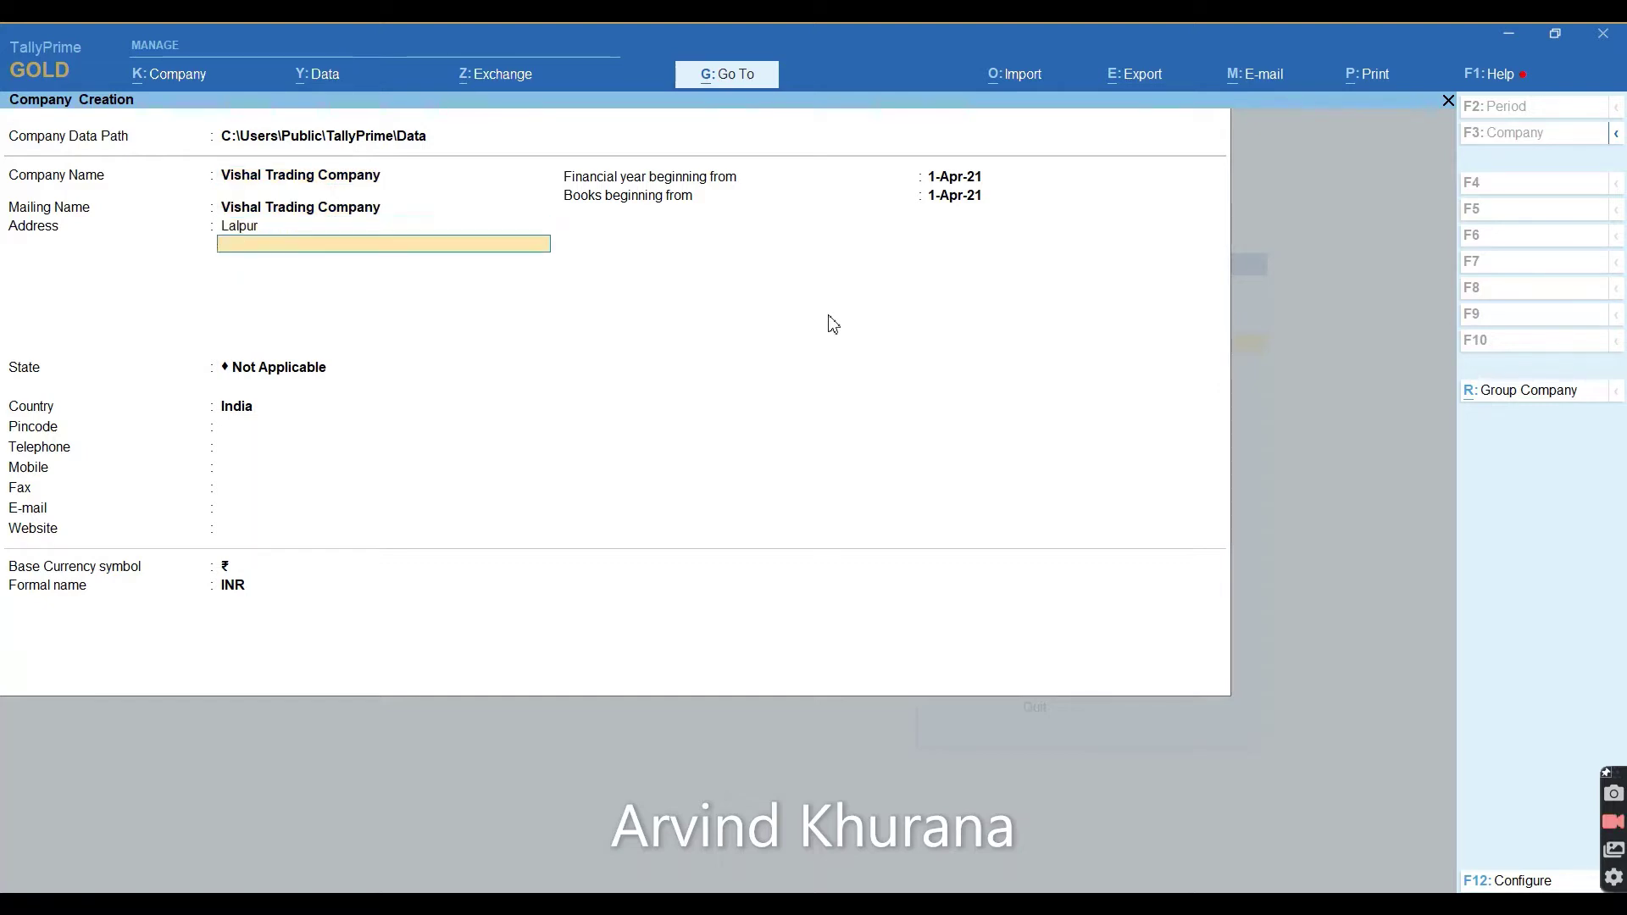
key(Return)
key(Return)
text(Utt)
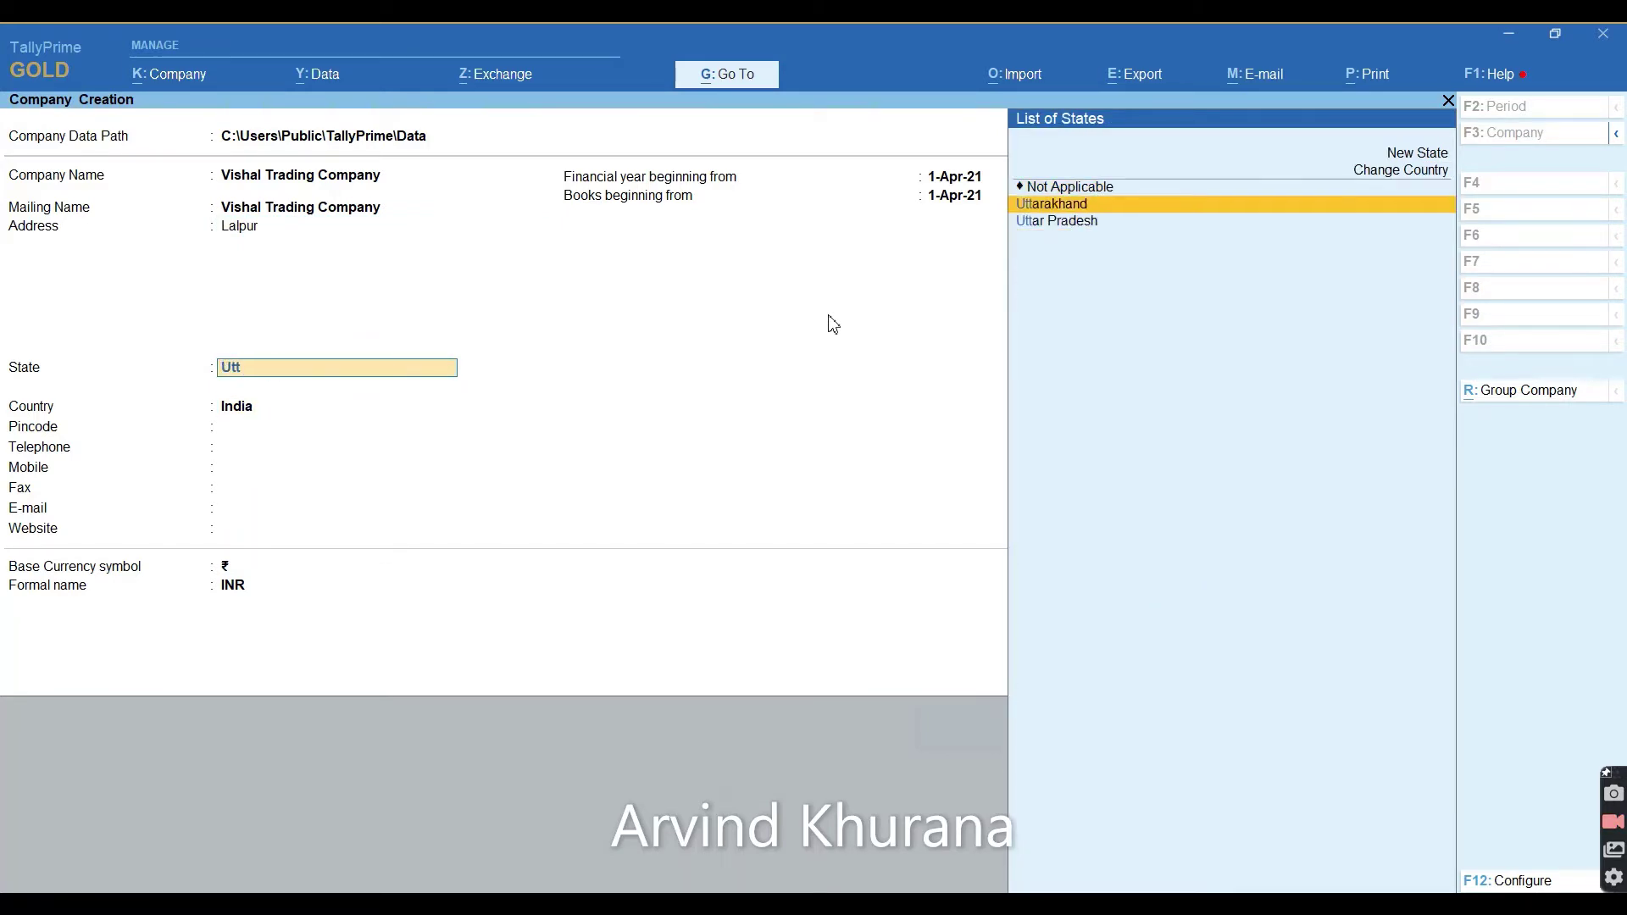
key(Return)
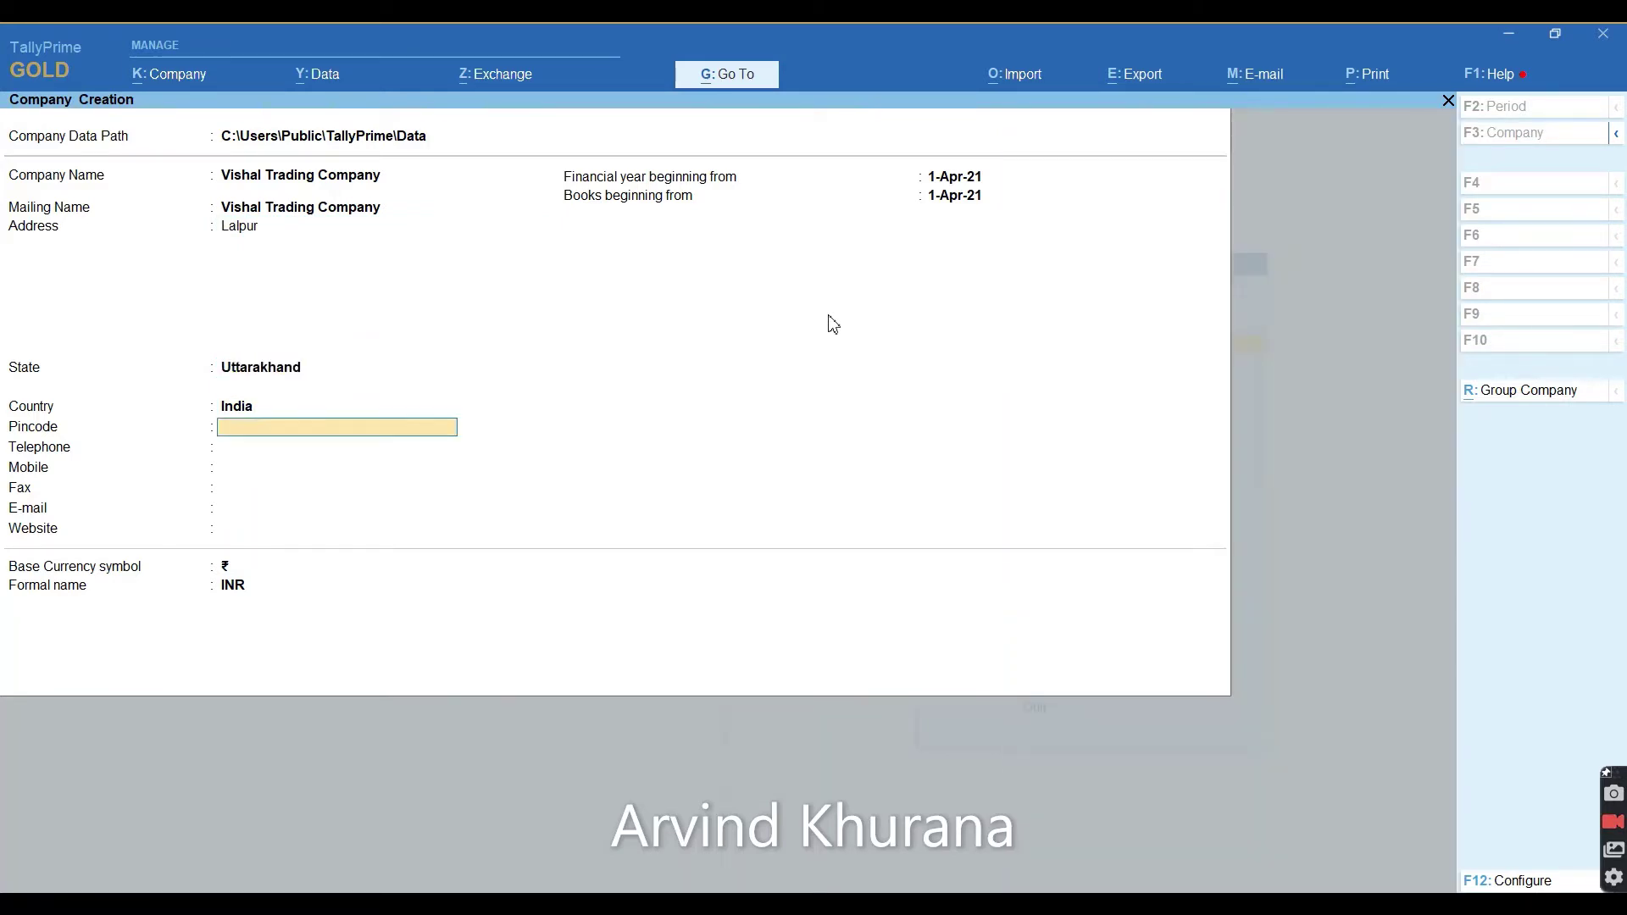
text(263148)
key(Return)
key(Return)
key(Return)
key(Return)
key(Return)
key(Return)
key(Return)
key(Return)
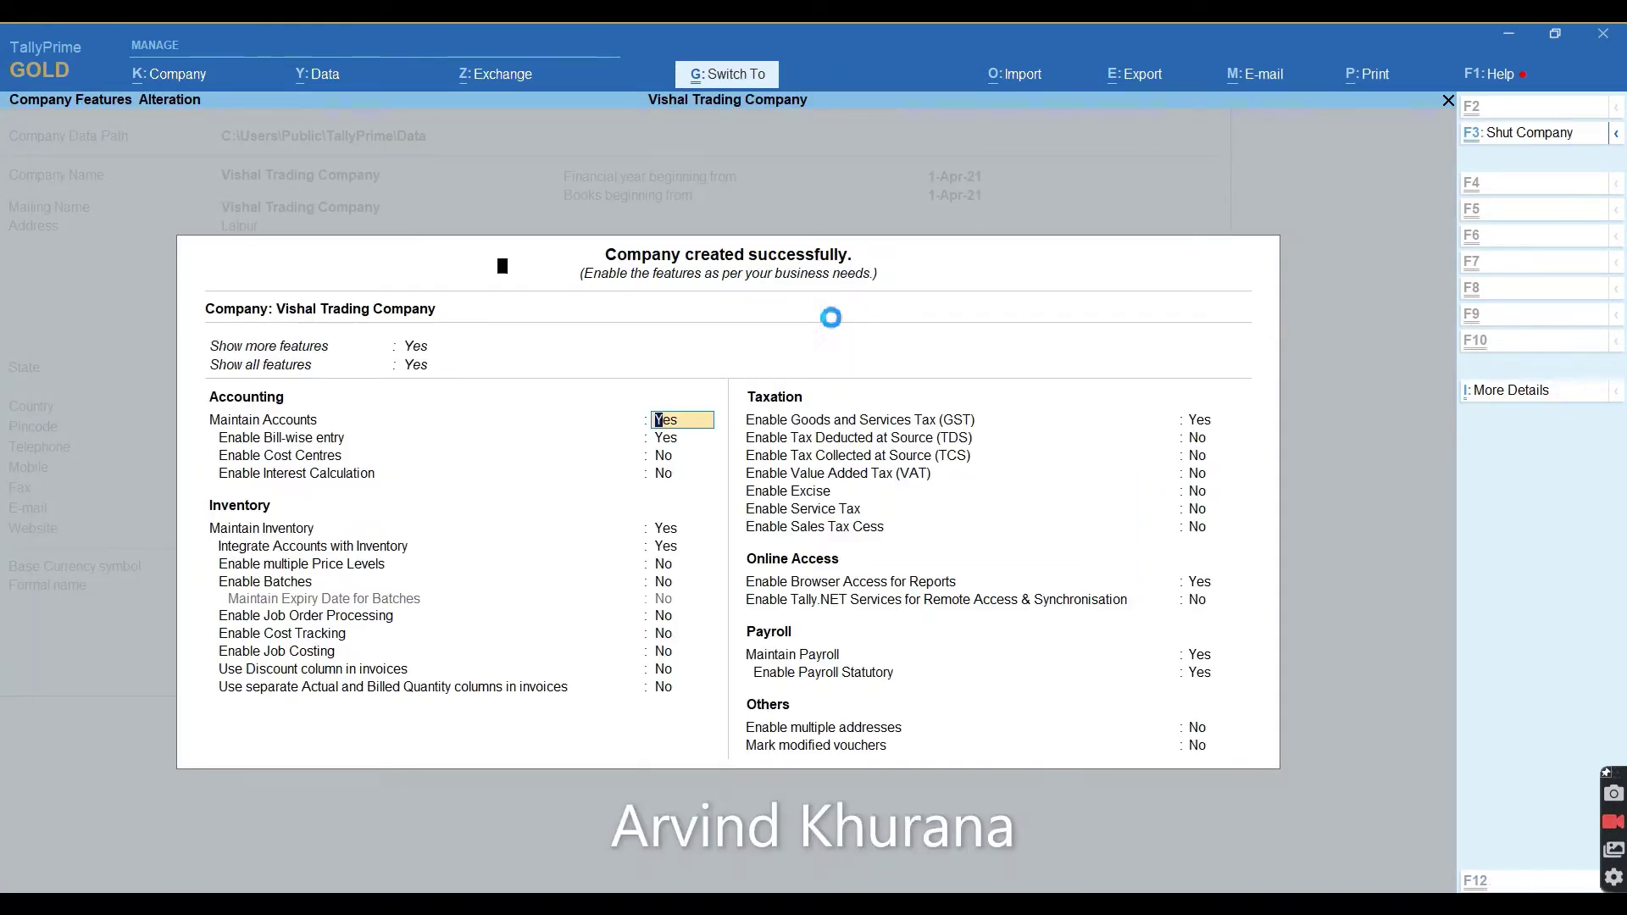
Accept the company features, open master creation and select the Stock Group entry.
key(ctrl+a)
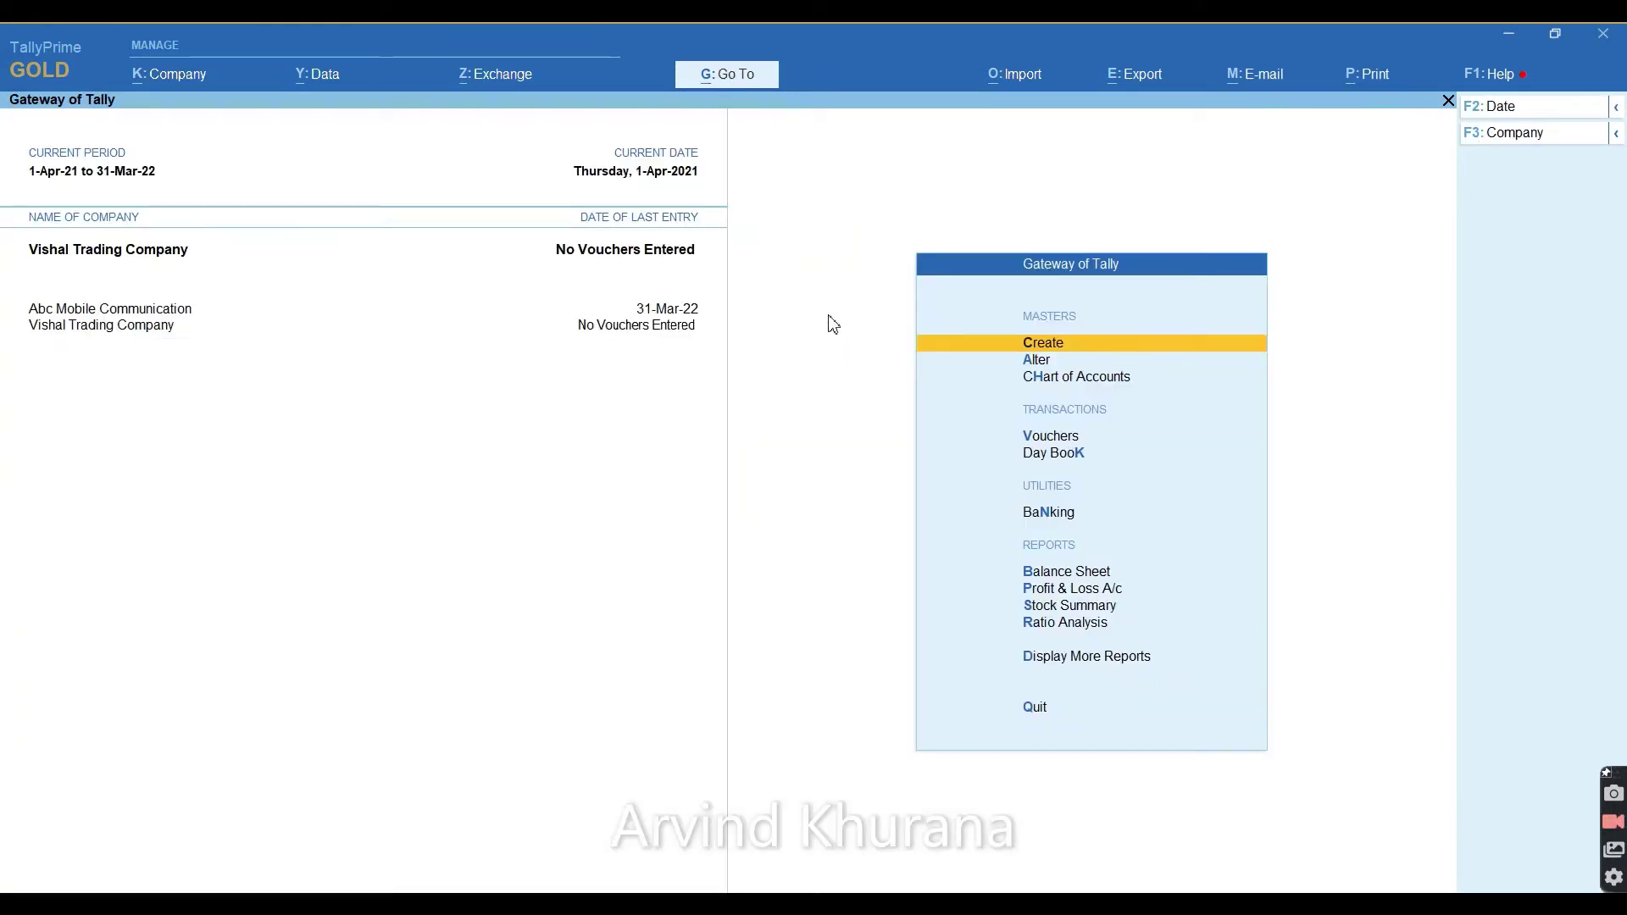
key(Return)
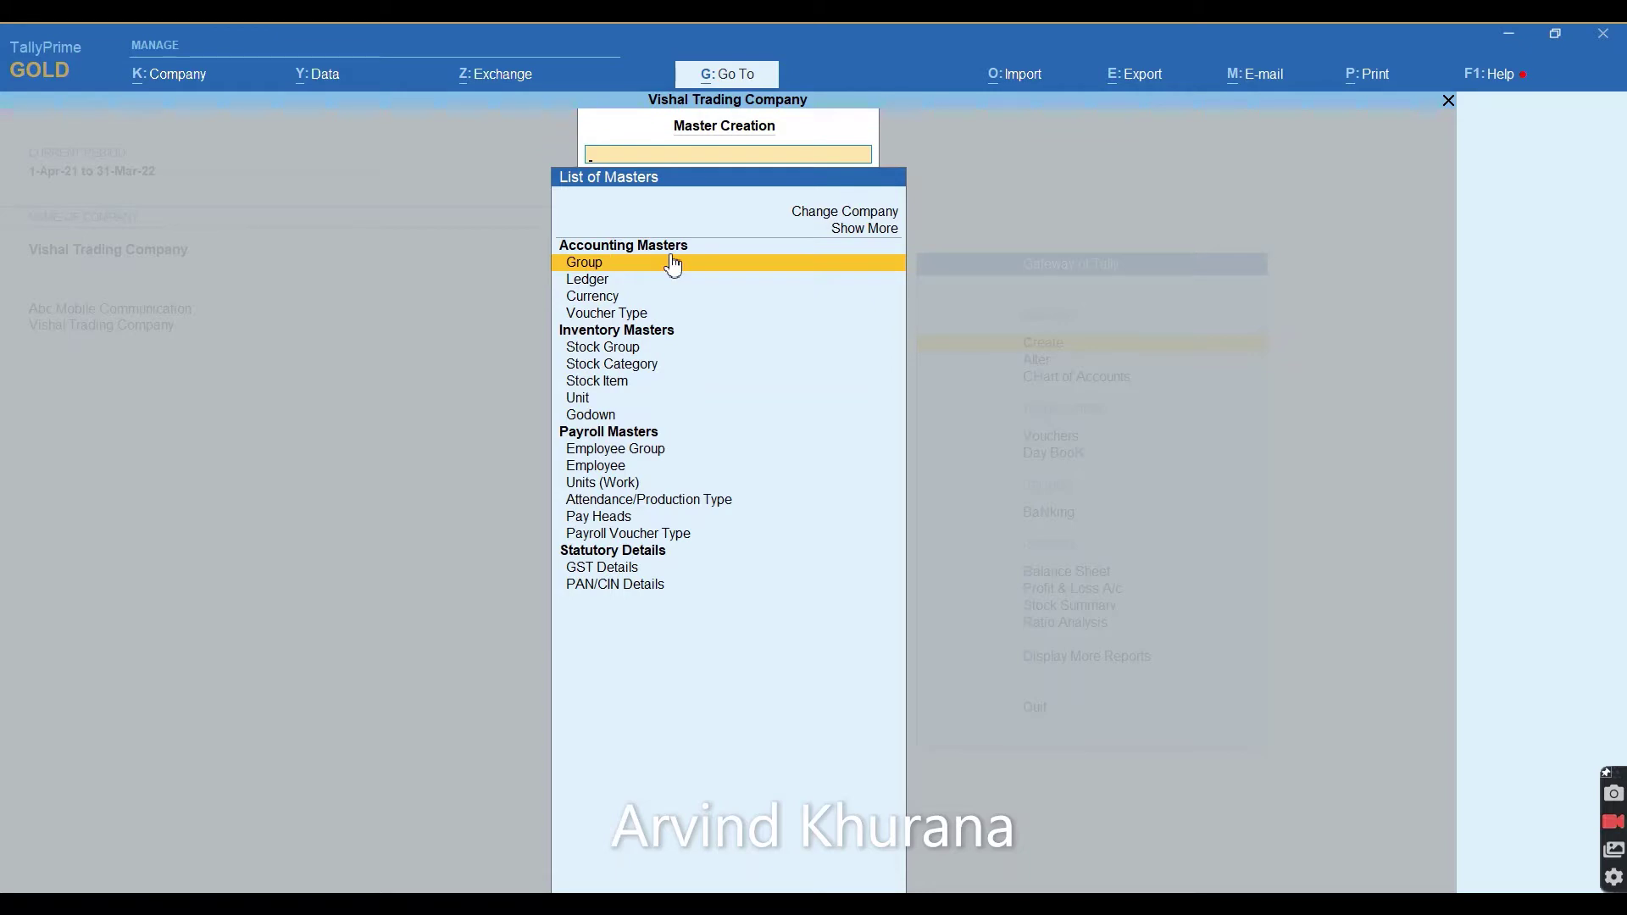
key(Down)
key(Down)
key(Down)
key(Down)
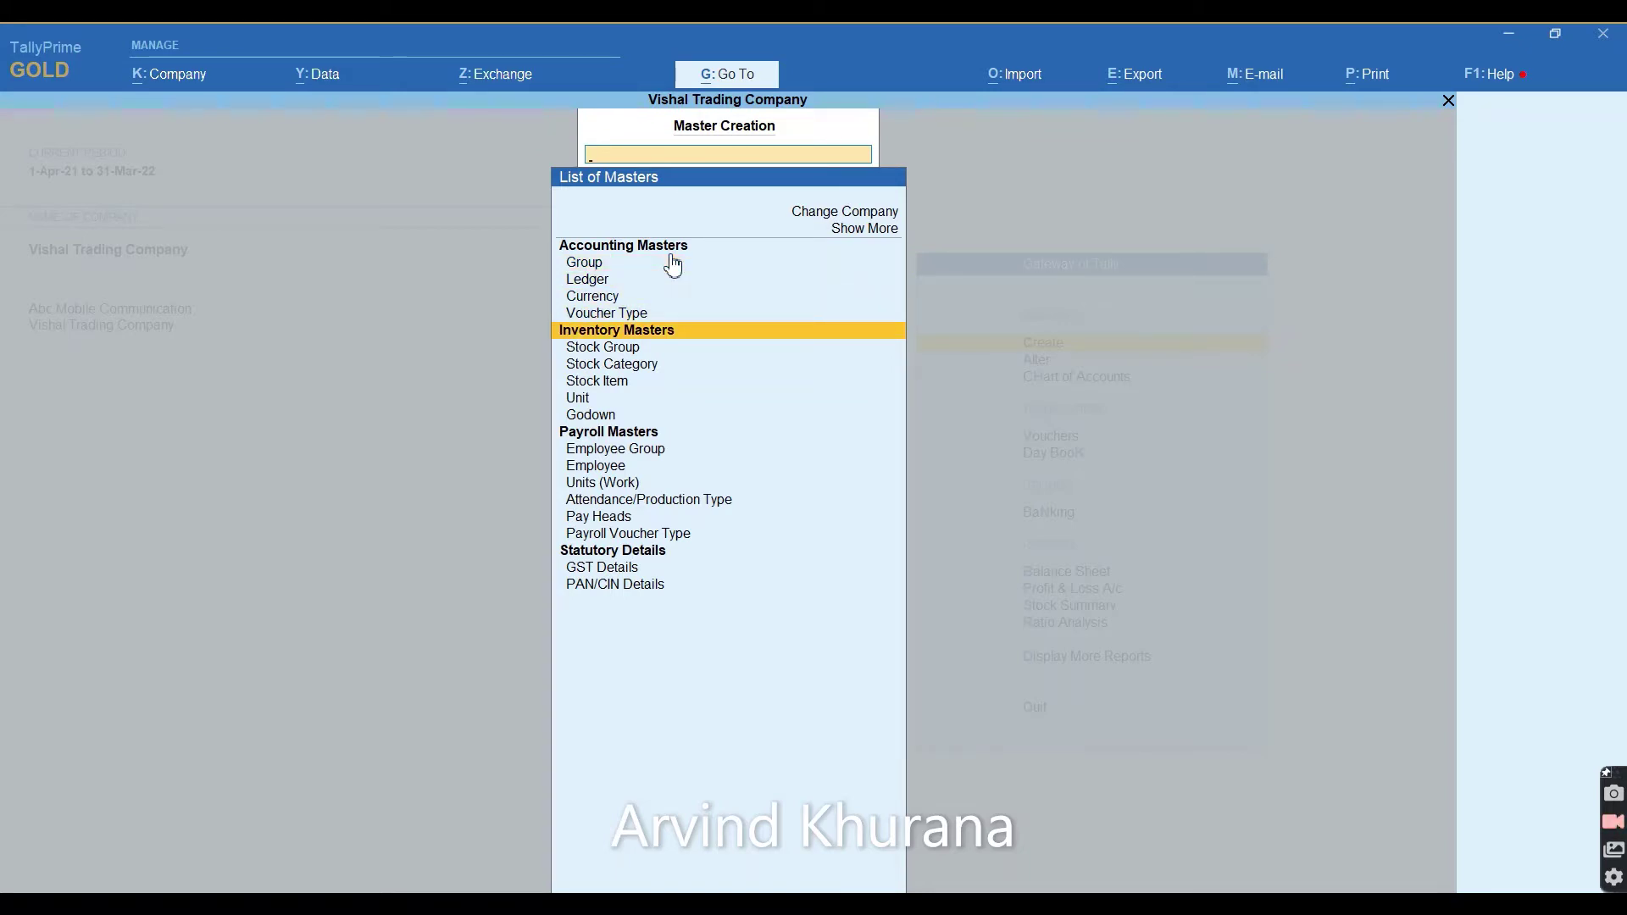
key(Down)
key(Down)
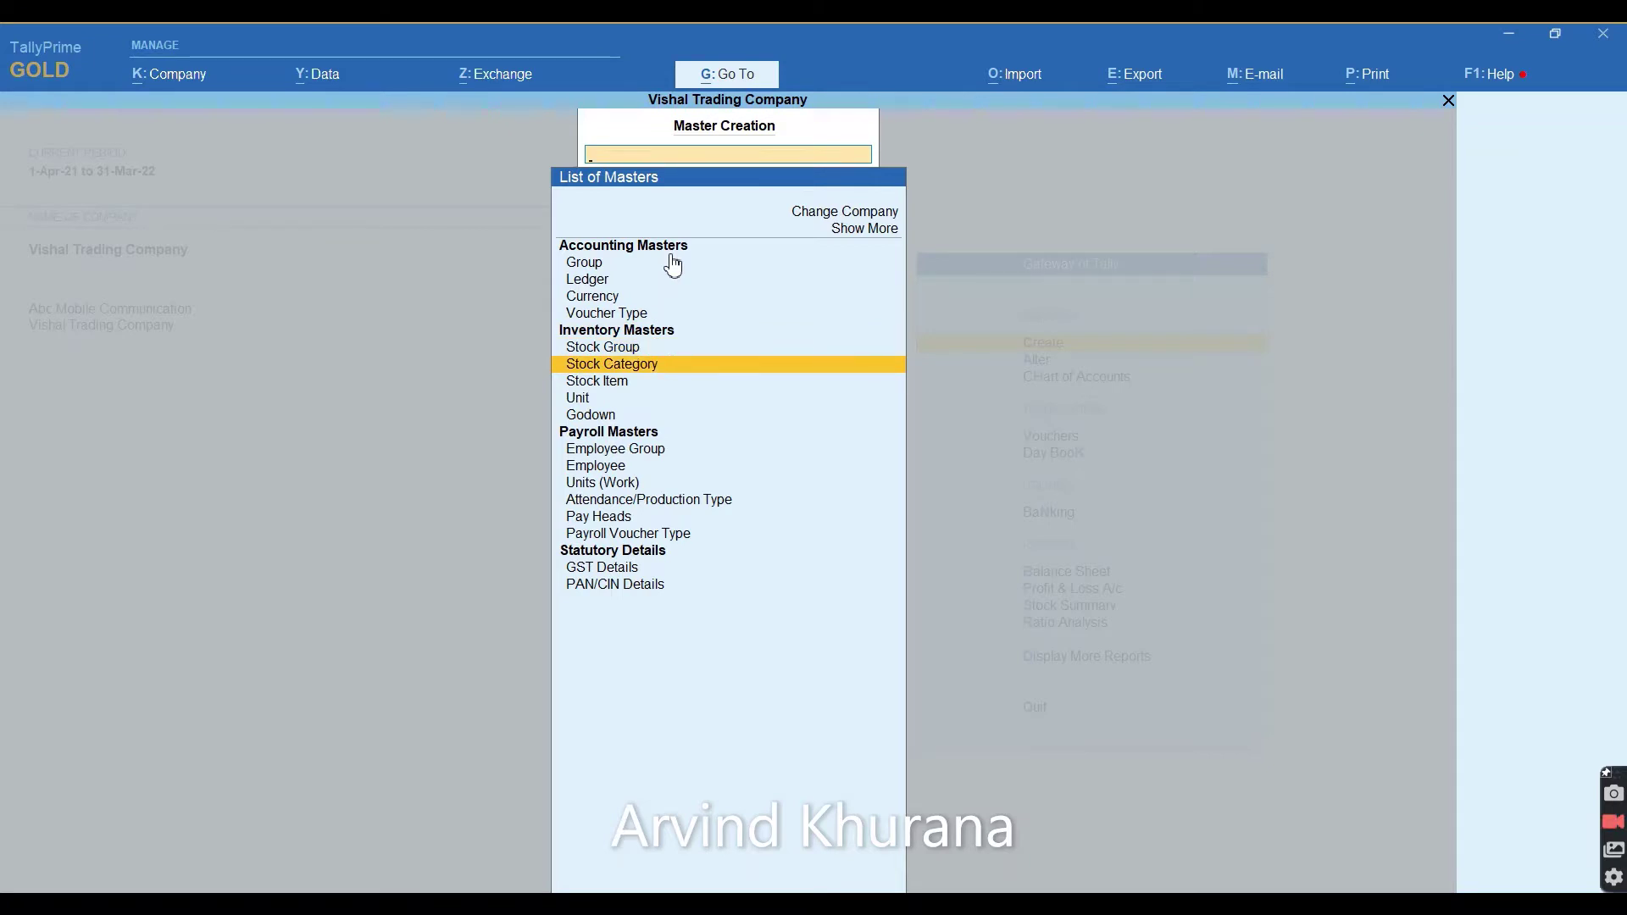
key(Down)
key(Down)
key(Down)
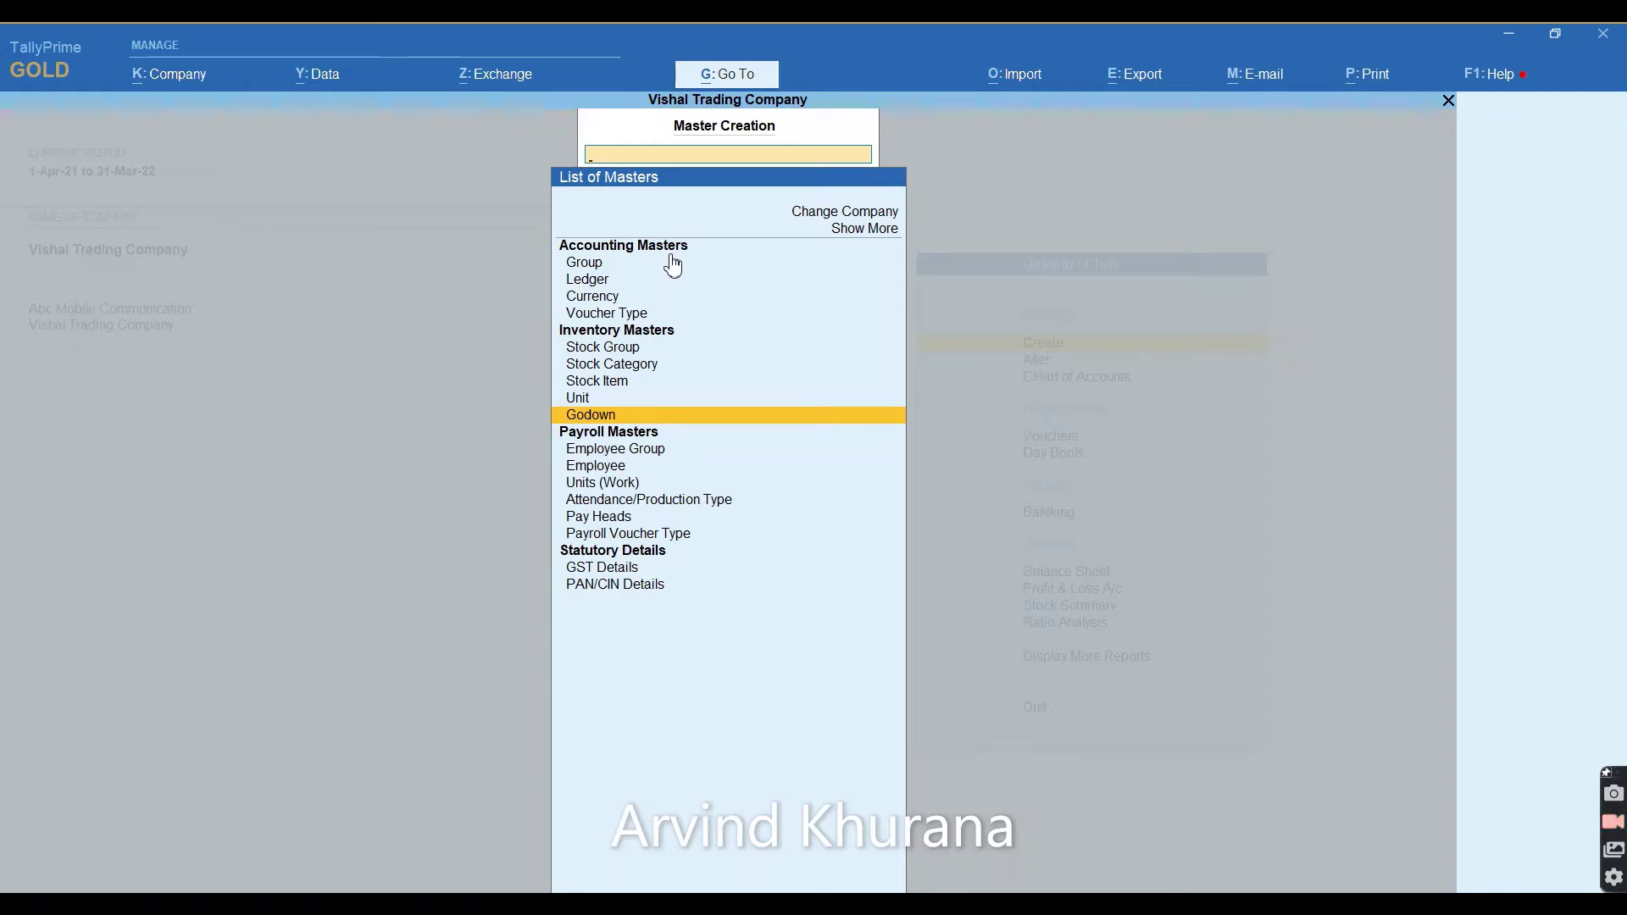
key(Up)
key(Up)
key(Up)
key(Up)
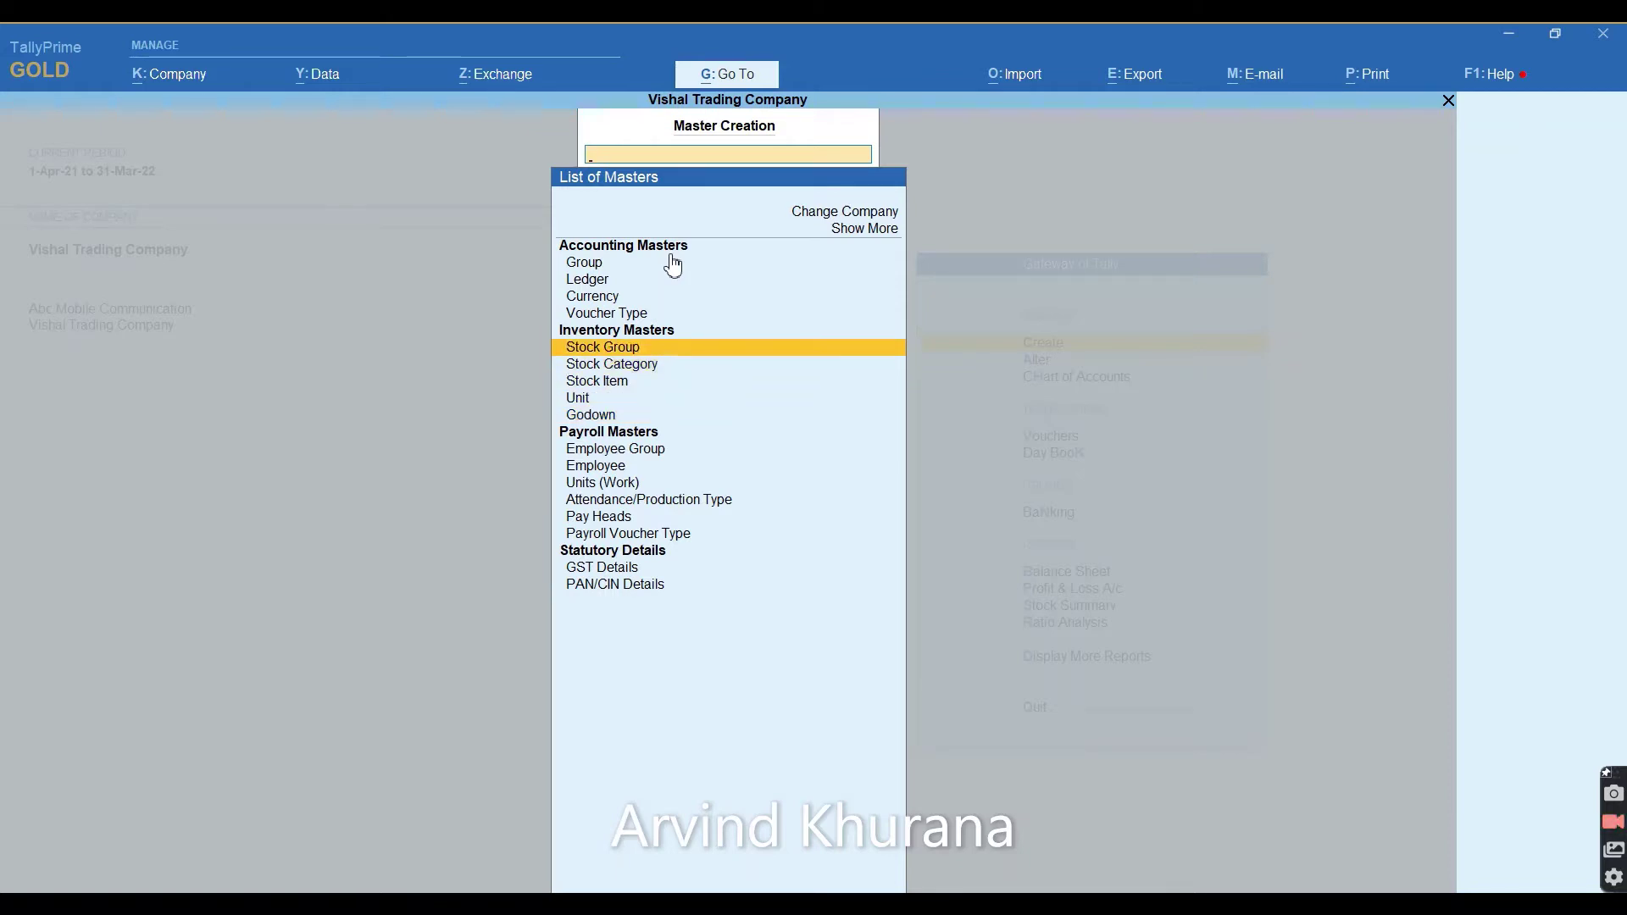
key(Down)
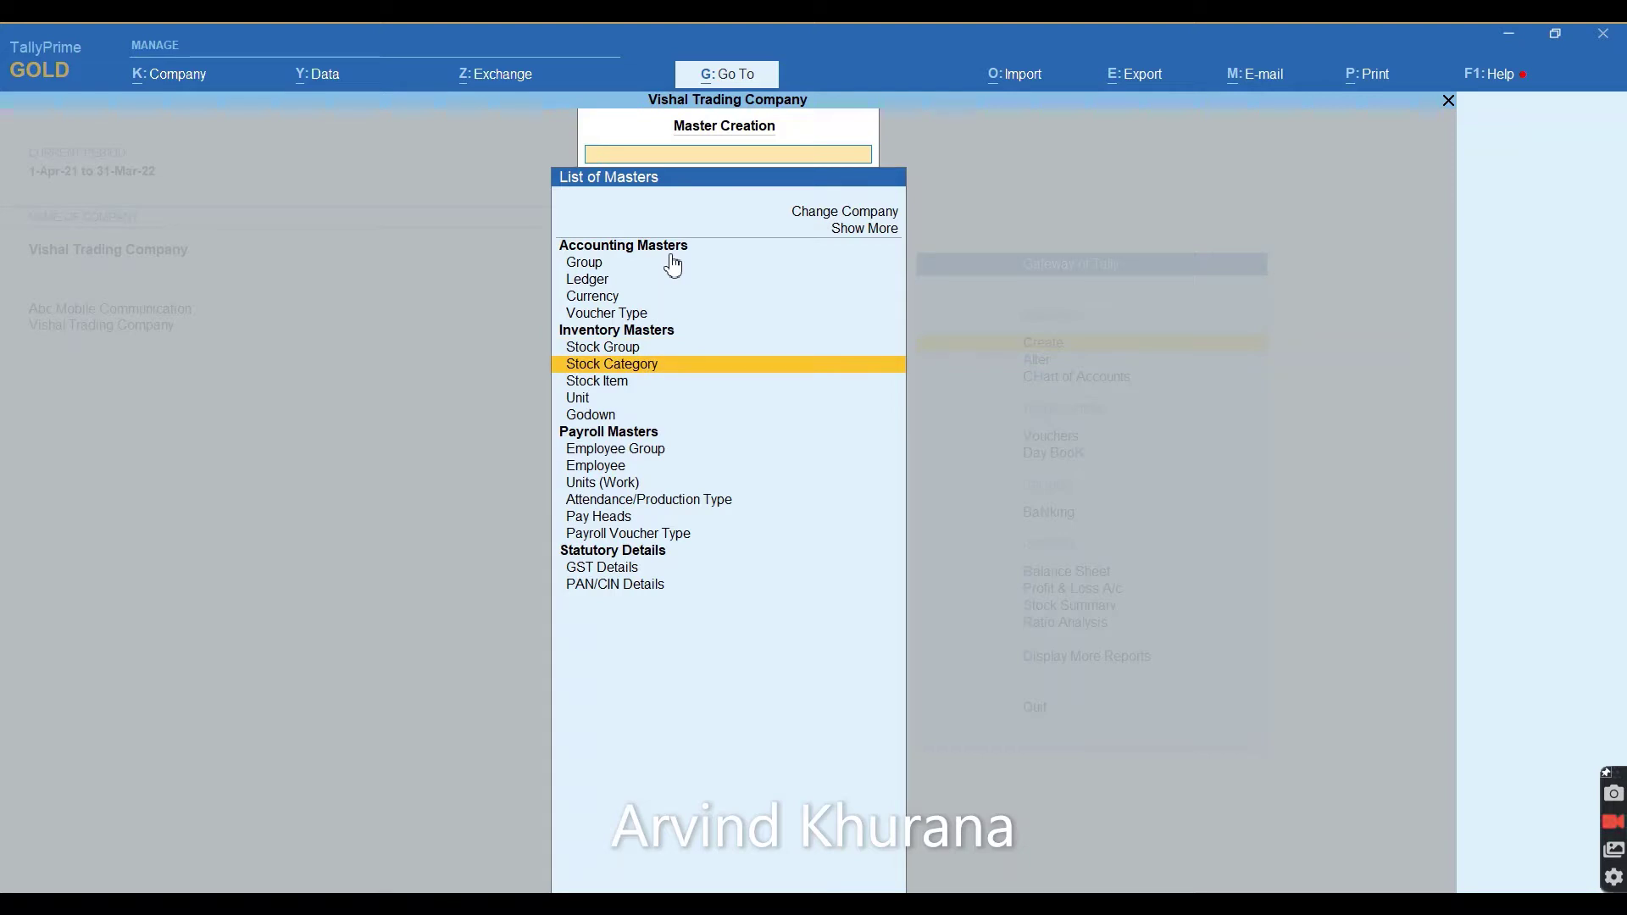
key(Down)
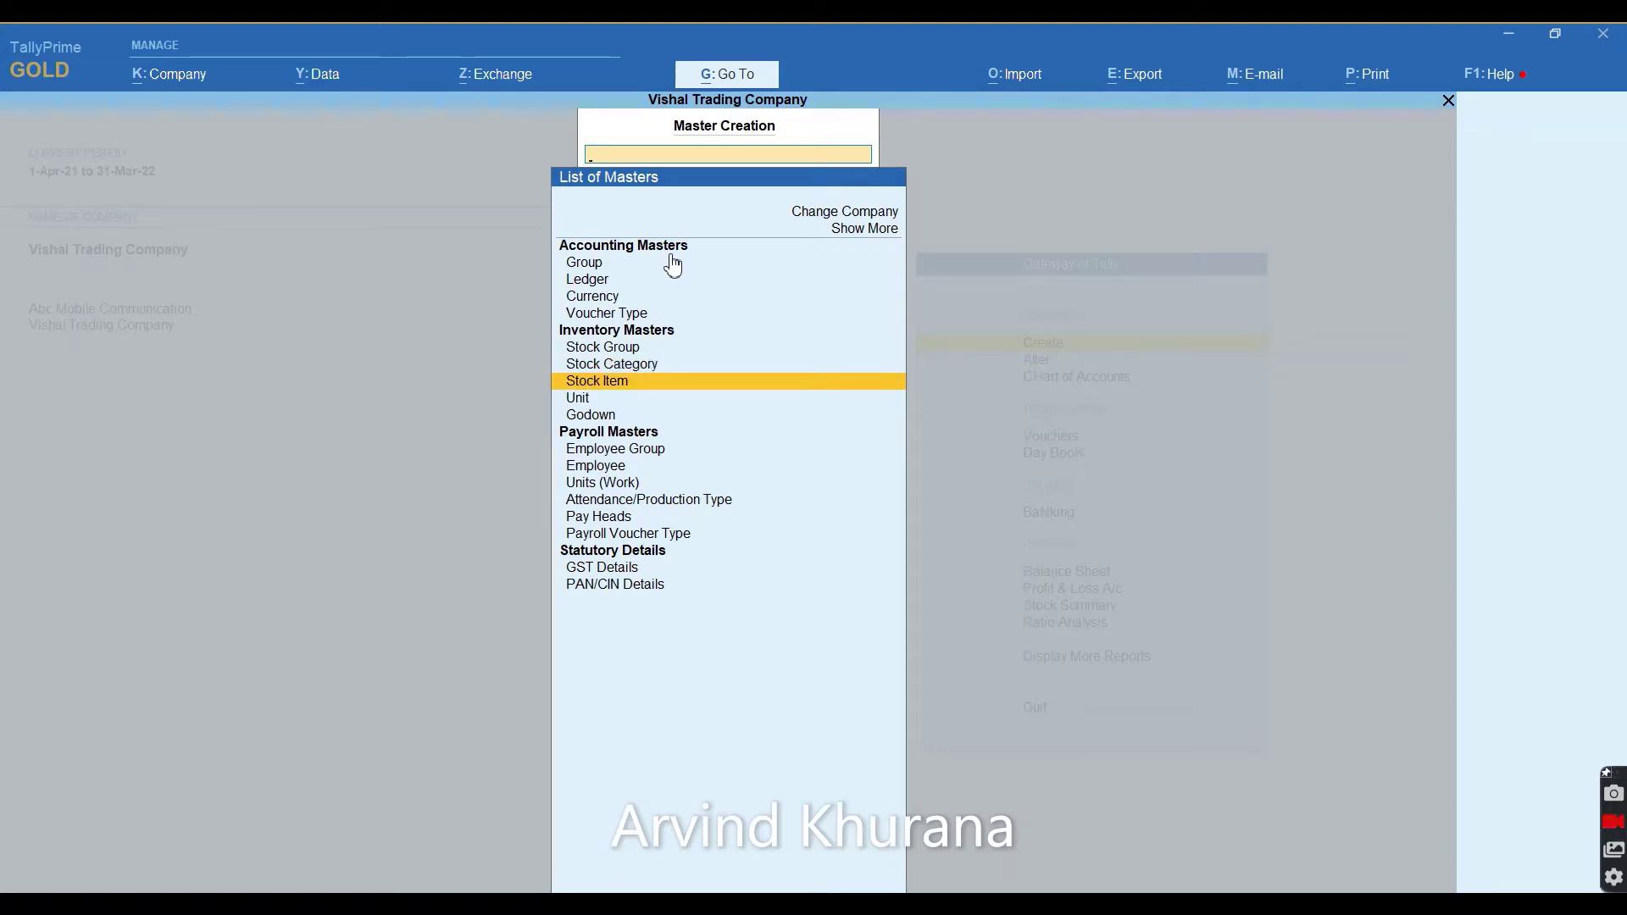
key(Up)
key(Up)
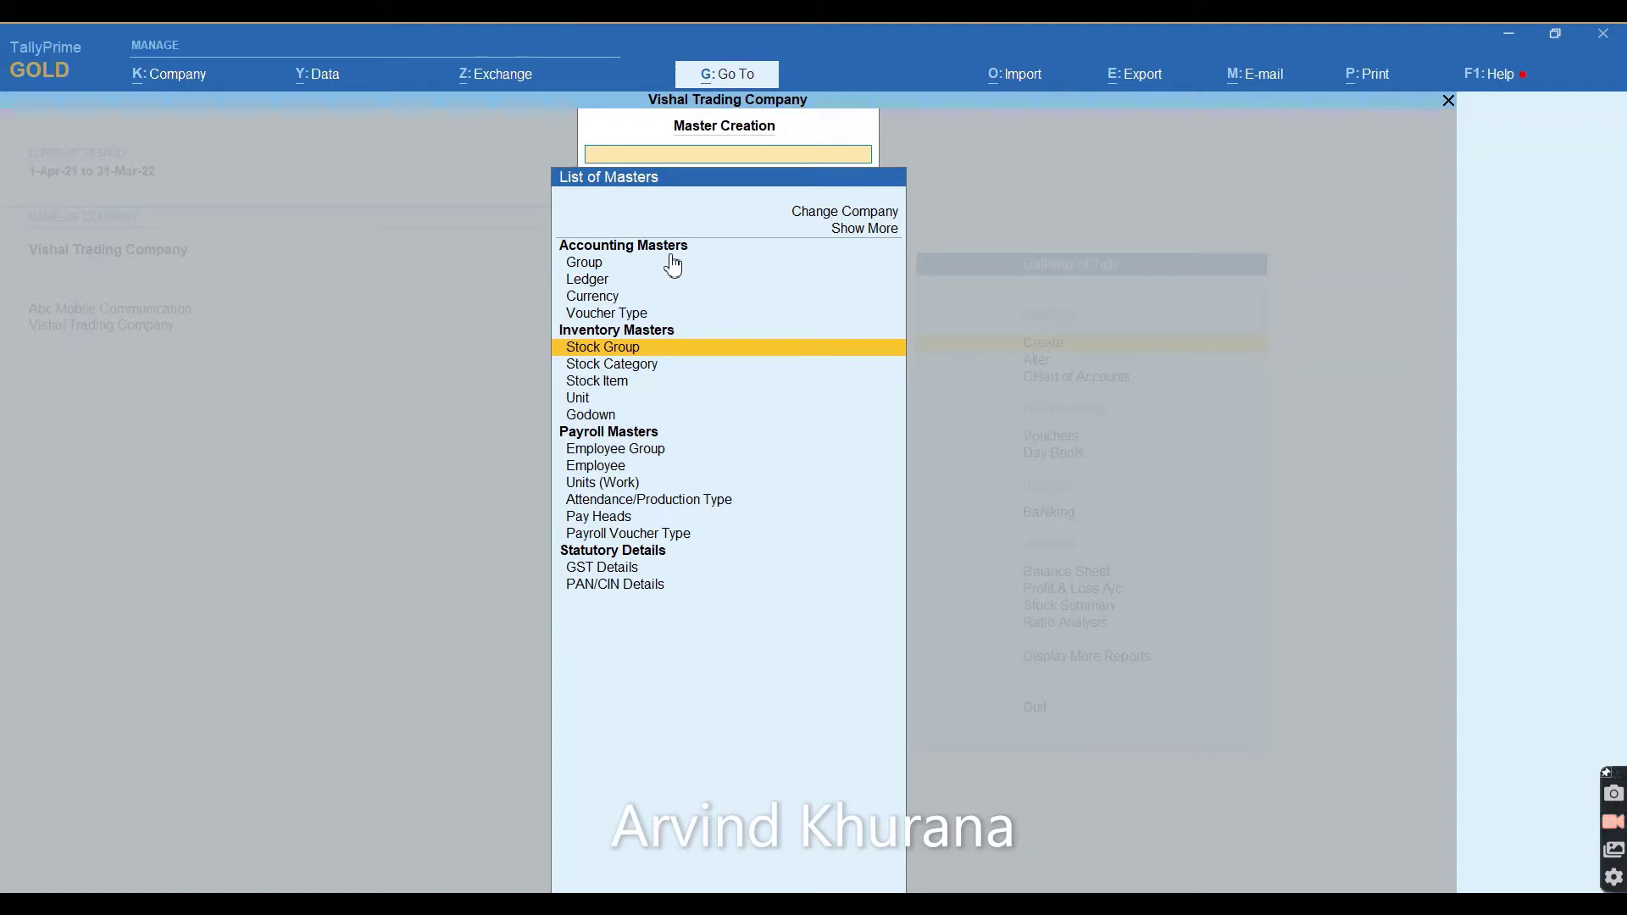
Create the stock groups Smart Phone and Key Paid Phone under Primary.
key(Return)
text(S)
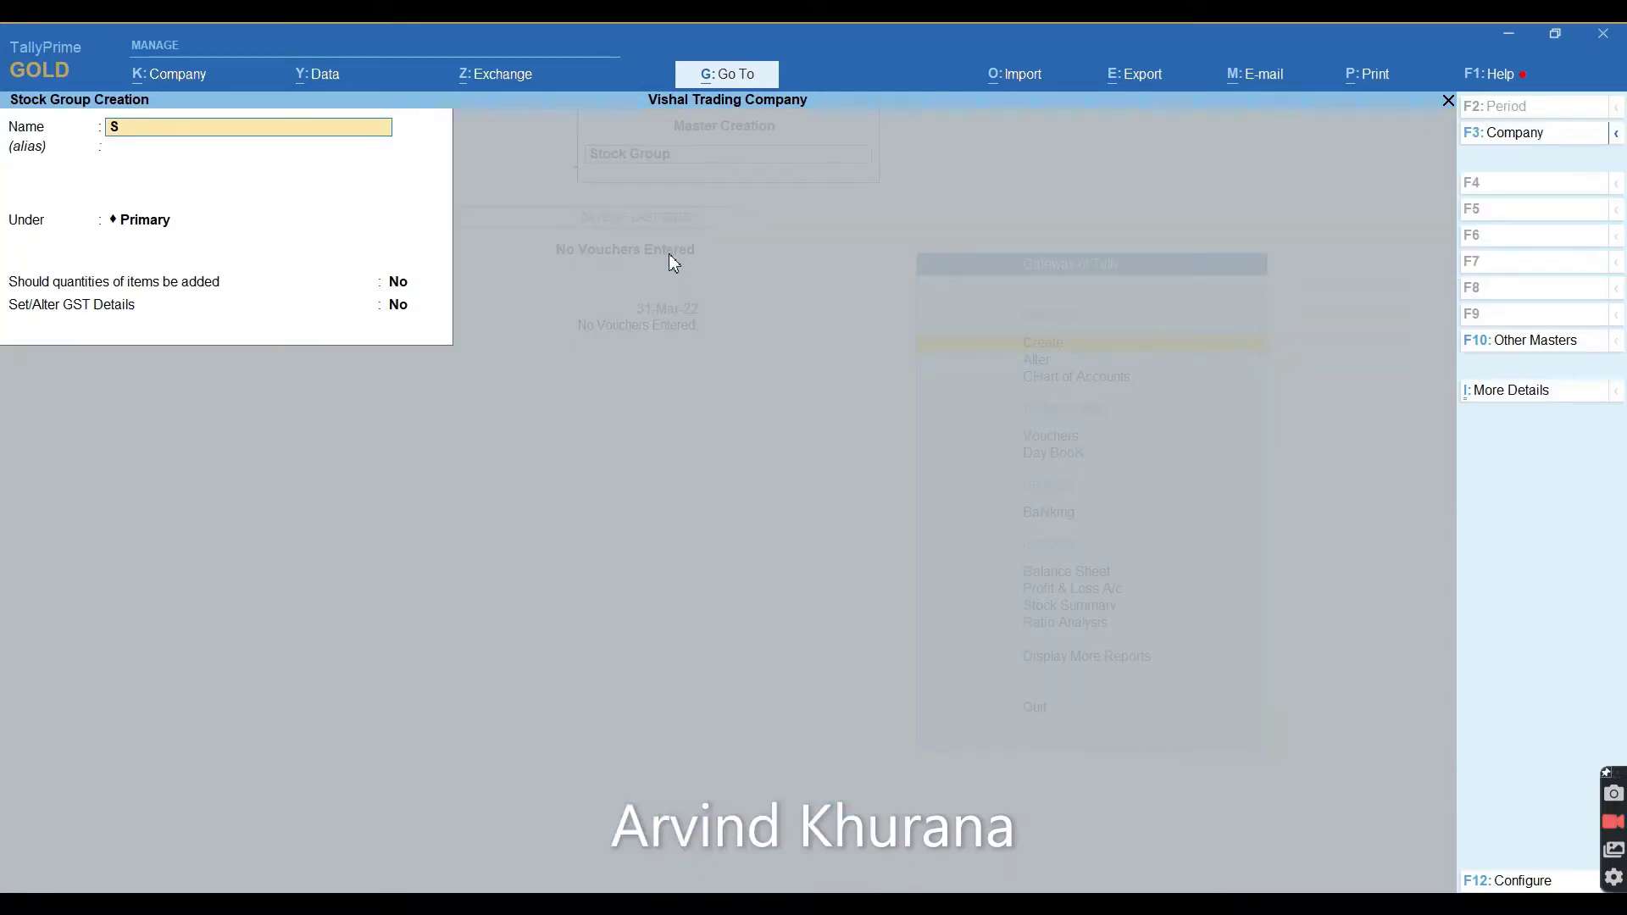
text(mart Phone)
key(BackSpace)
key(BackSpace)
text(ne)
key(Return)
key(Return)
key(Return)
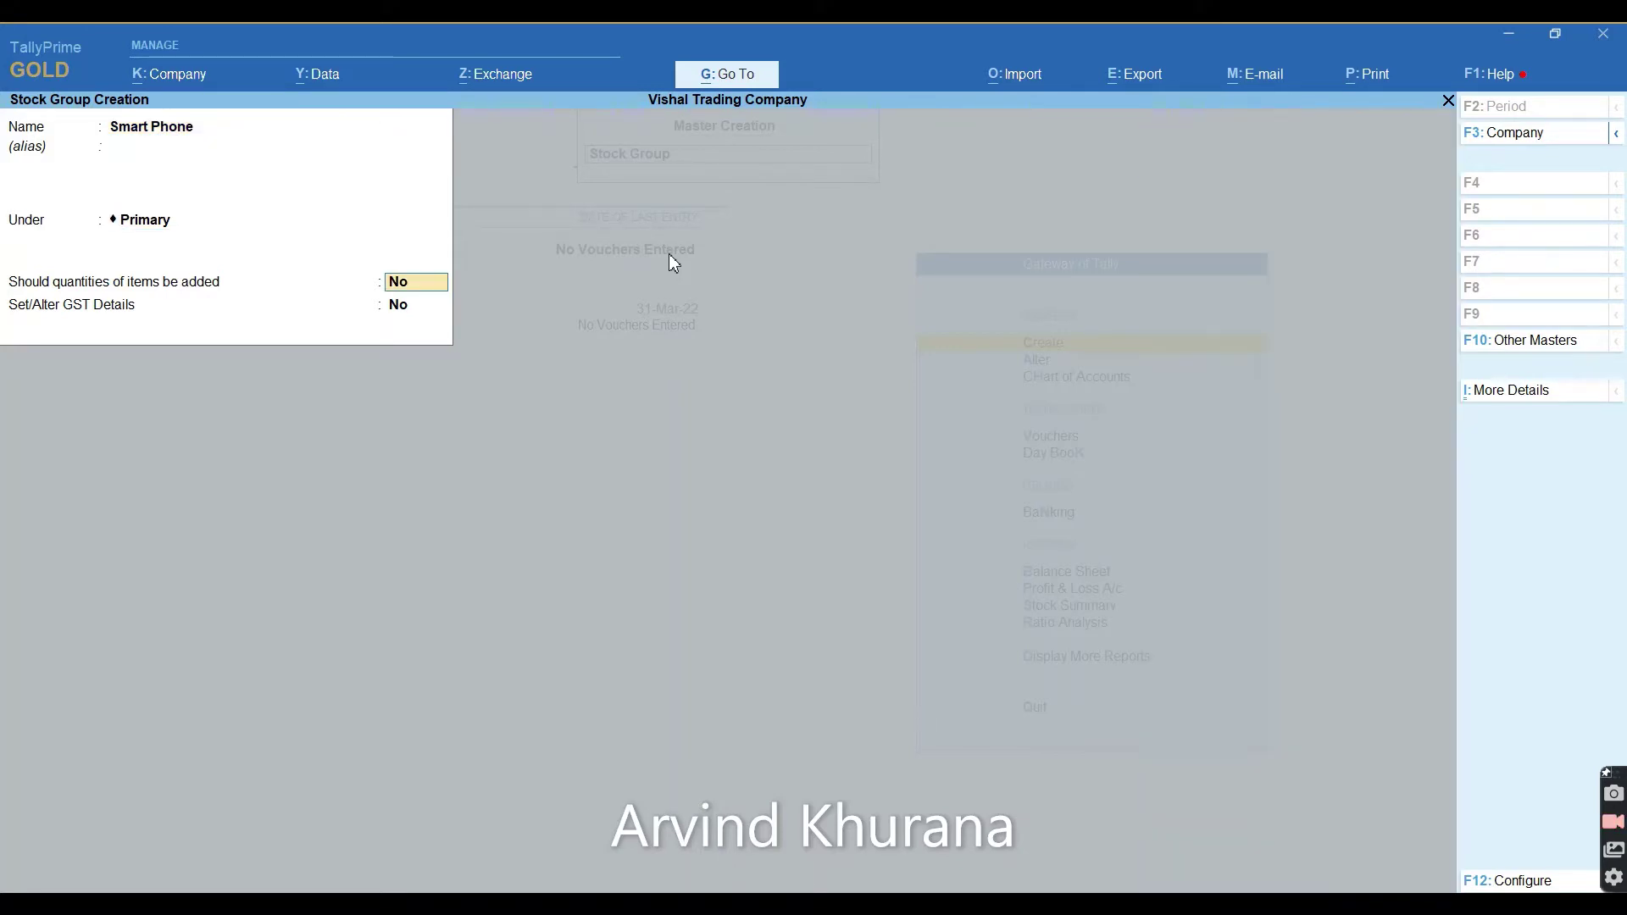
key(ctrl+a)
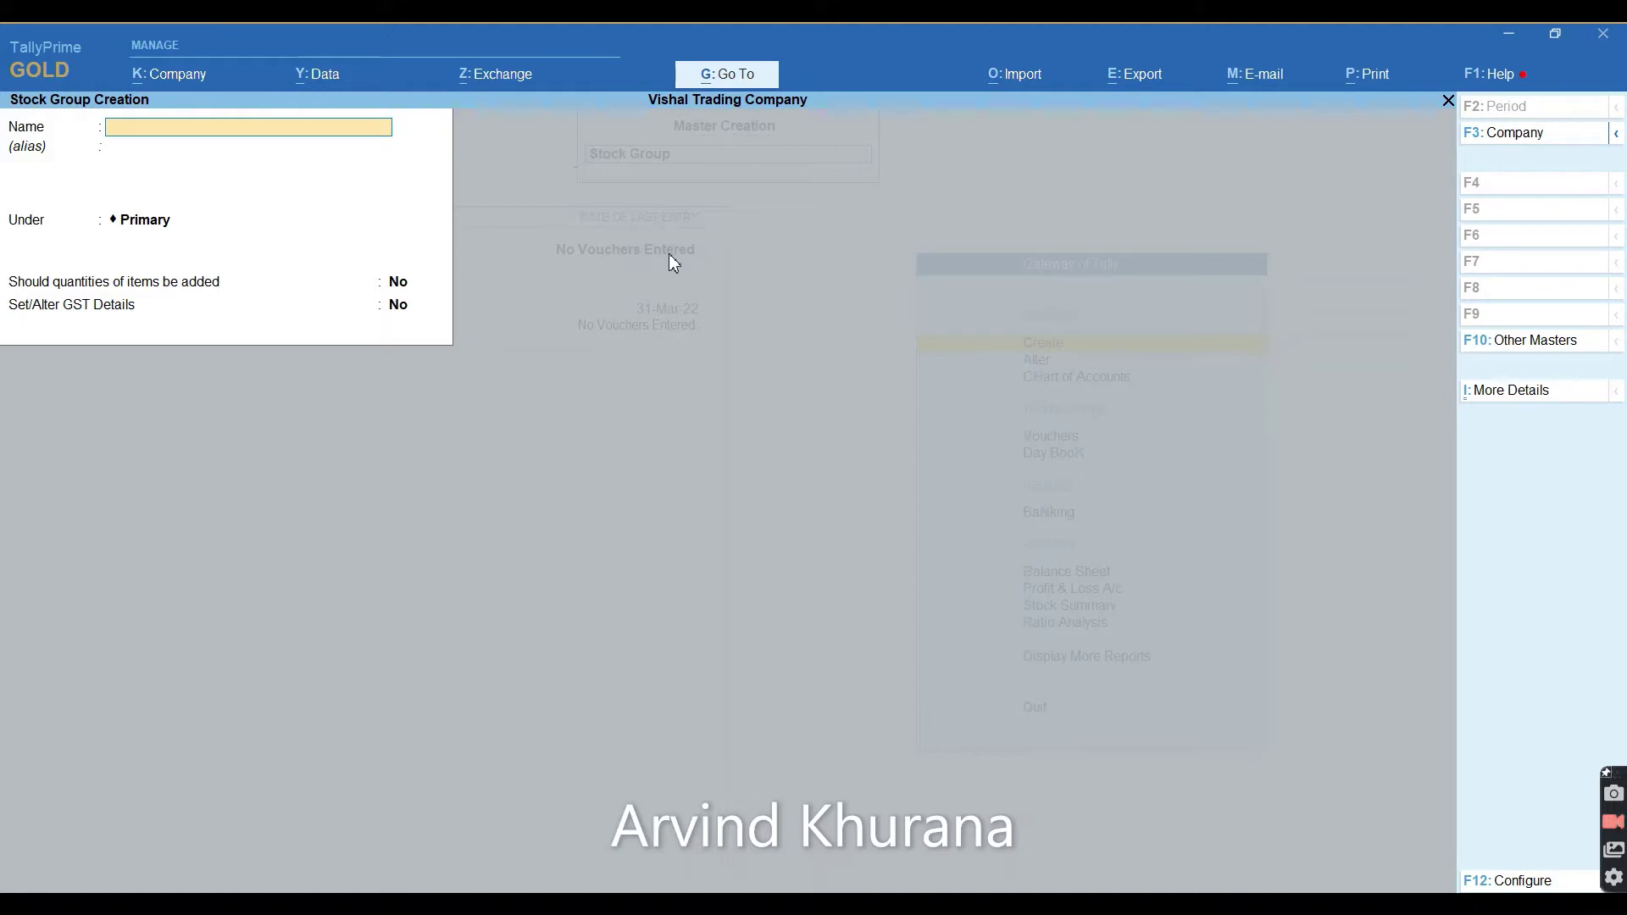
text(Key Paid Phone)
key(ctrl+a)
Create the stock groups I Phone and Mobile Accesseries under Primary.
text(I Phone)
key(Return)
key(ctrl+a)
text(Mobile Accesseries)
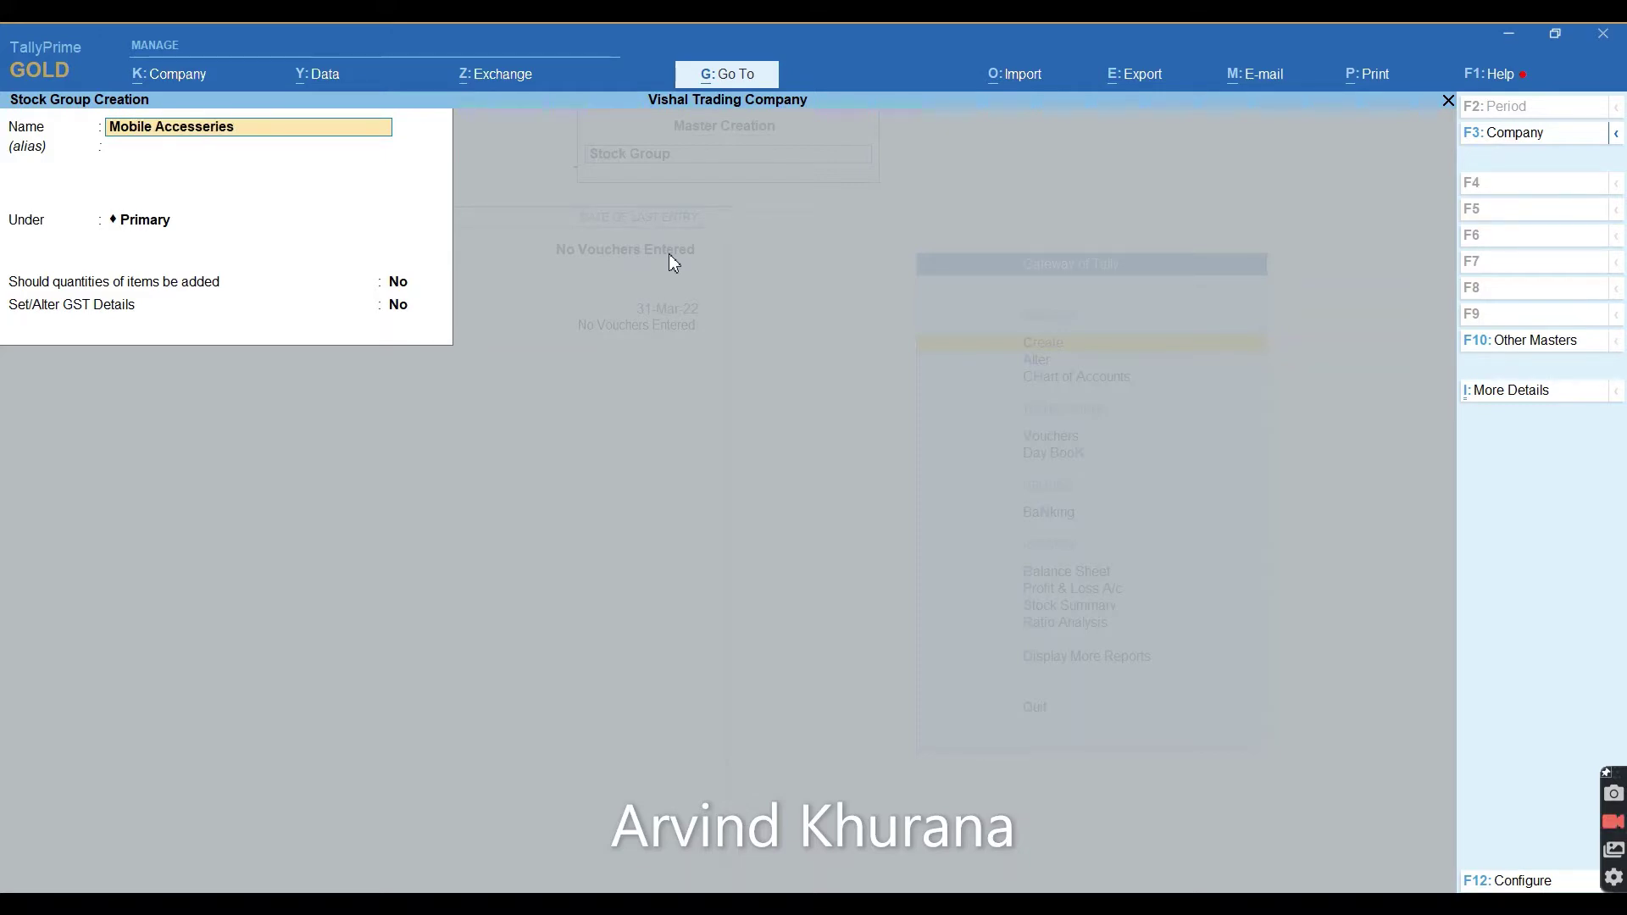
key(Return)
key(Return)
key(ctrl+a)
Create stock groups Vivo Smart Phone and Samsung Smart Phone under Smart Phone.
text(Viv)
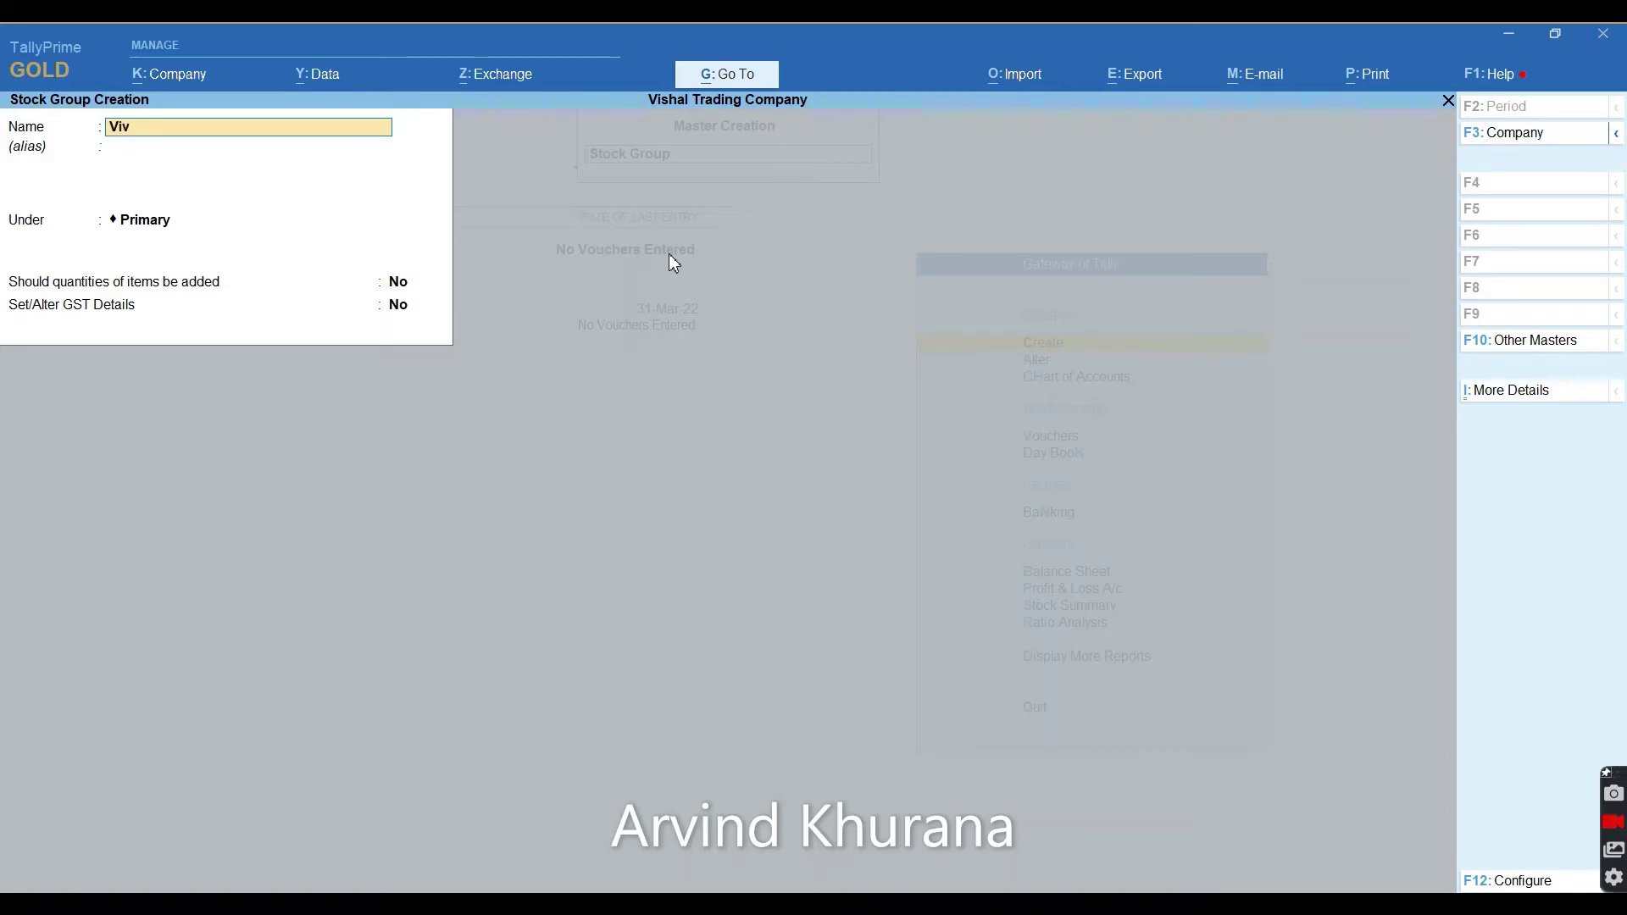
text(o Smart Phone)
key(Return)
text(S)
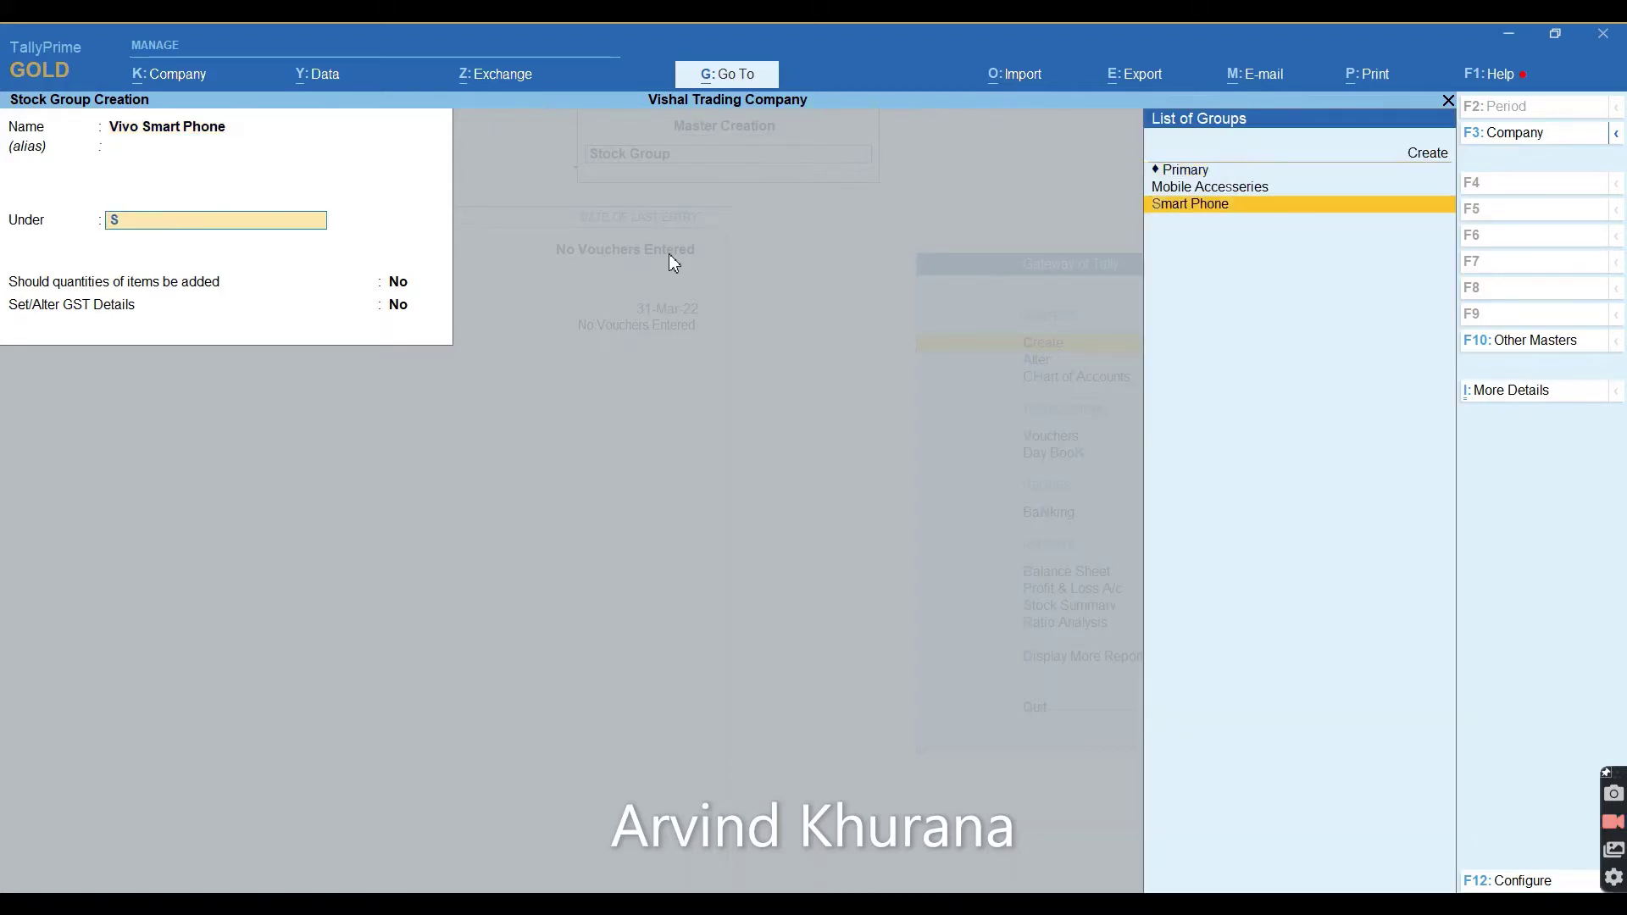
text(mart)
key(Return)
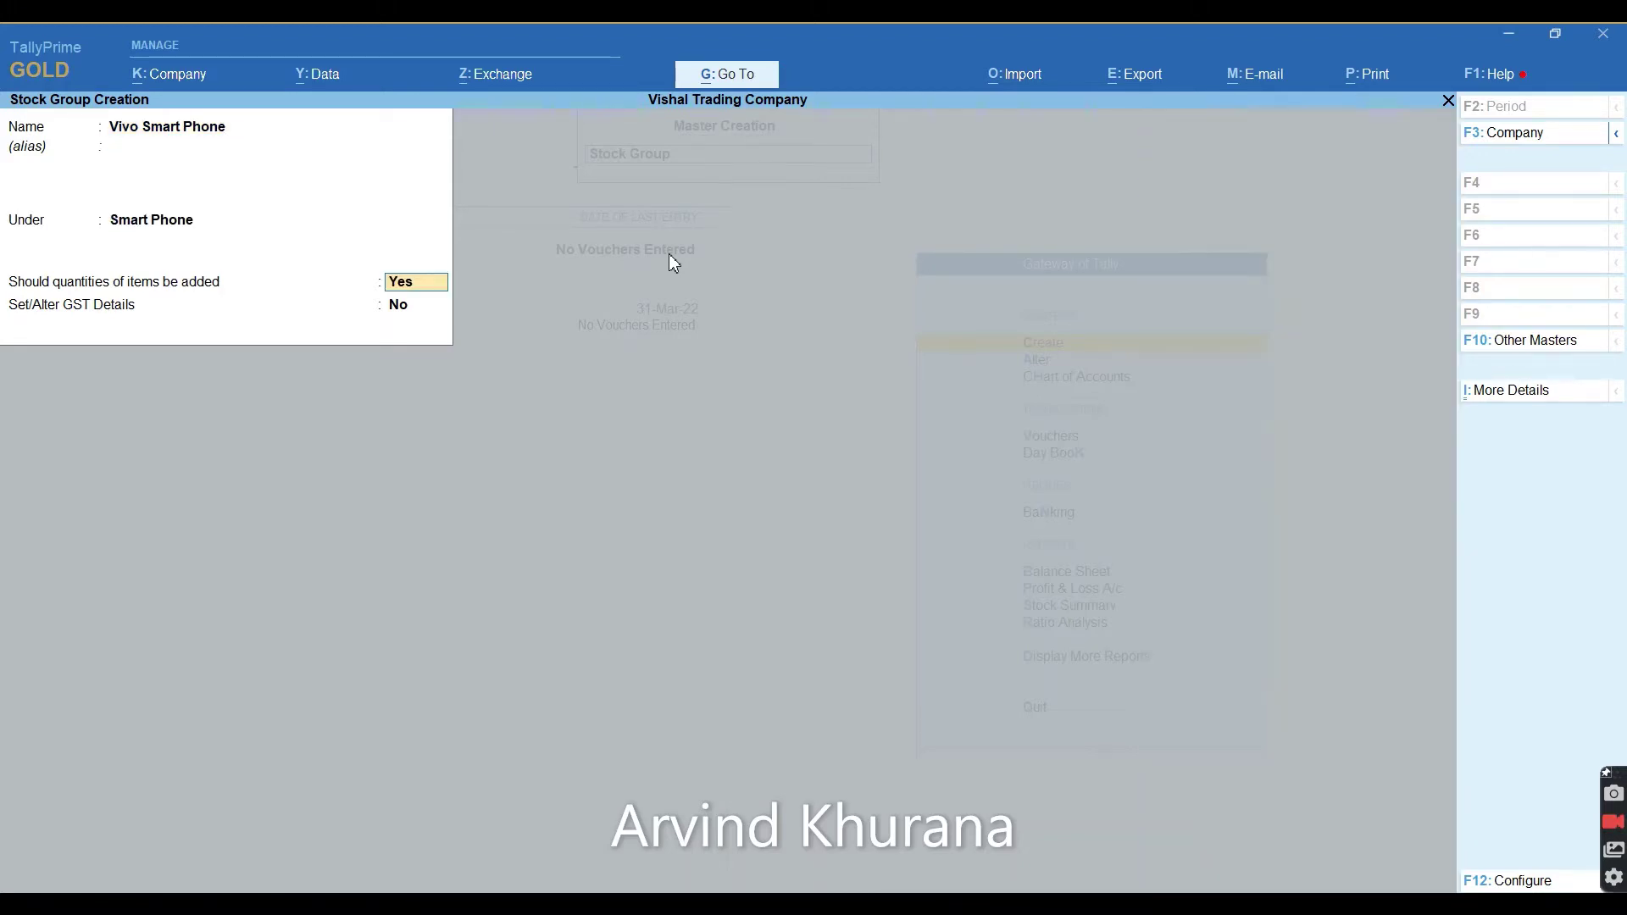
key(ctrl+a)
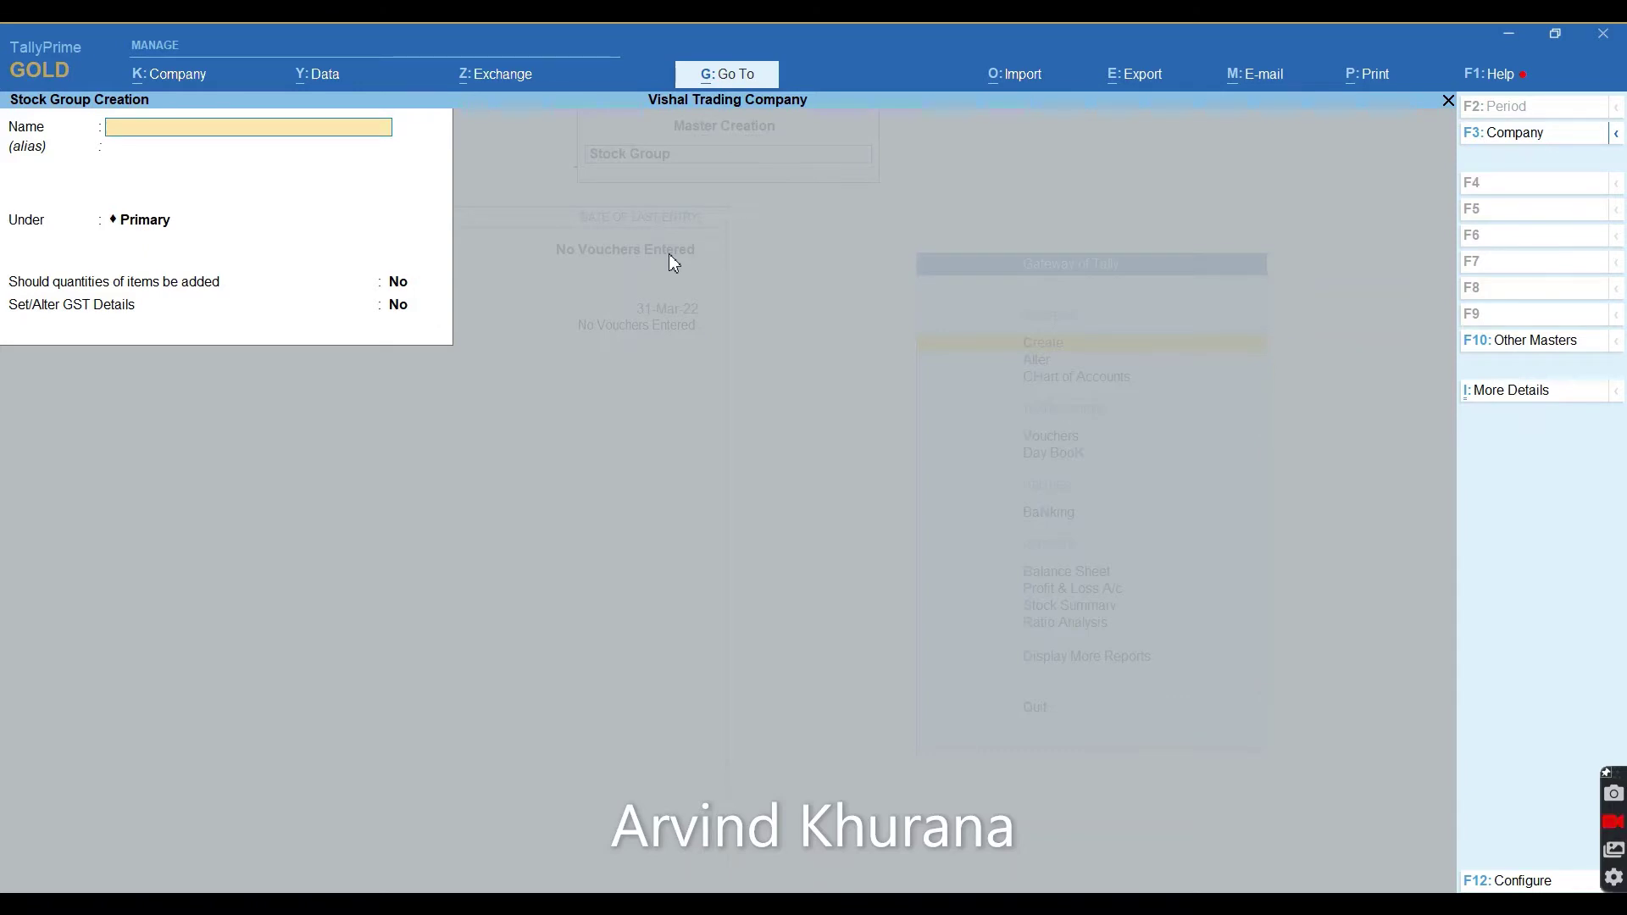
text(Samsung Smart Phon)
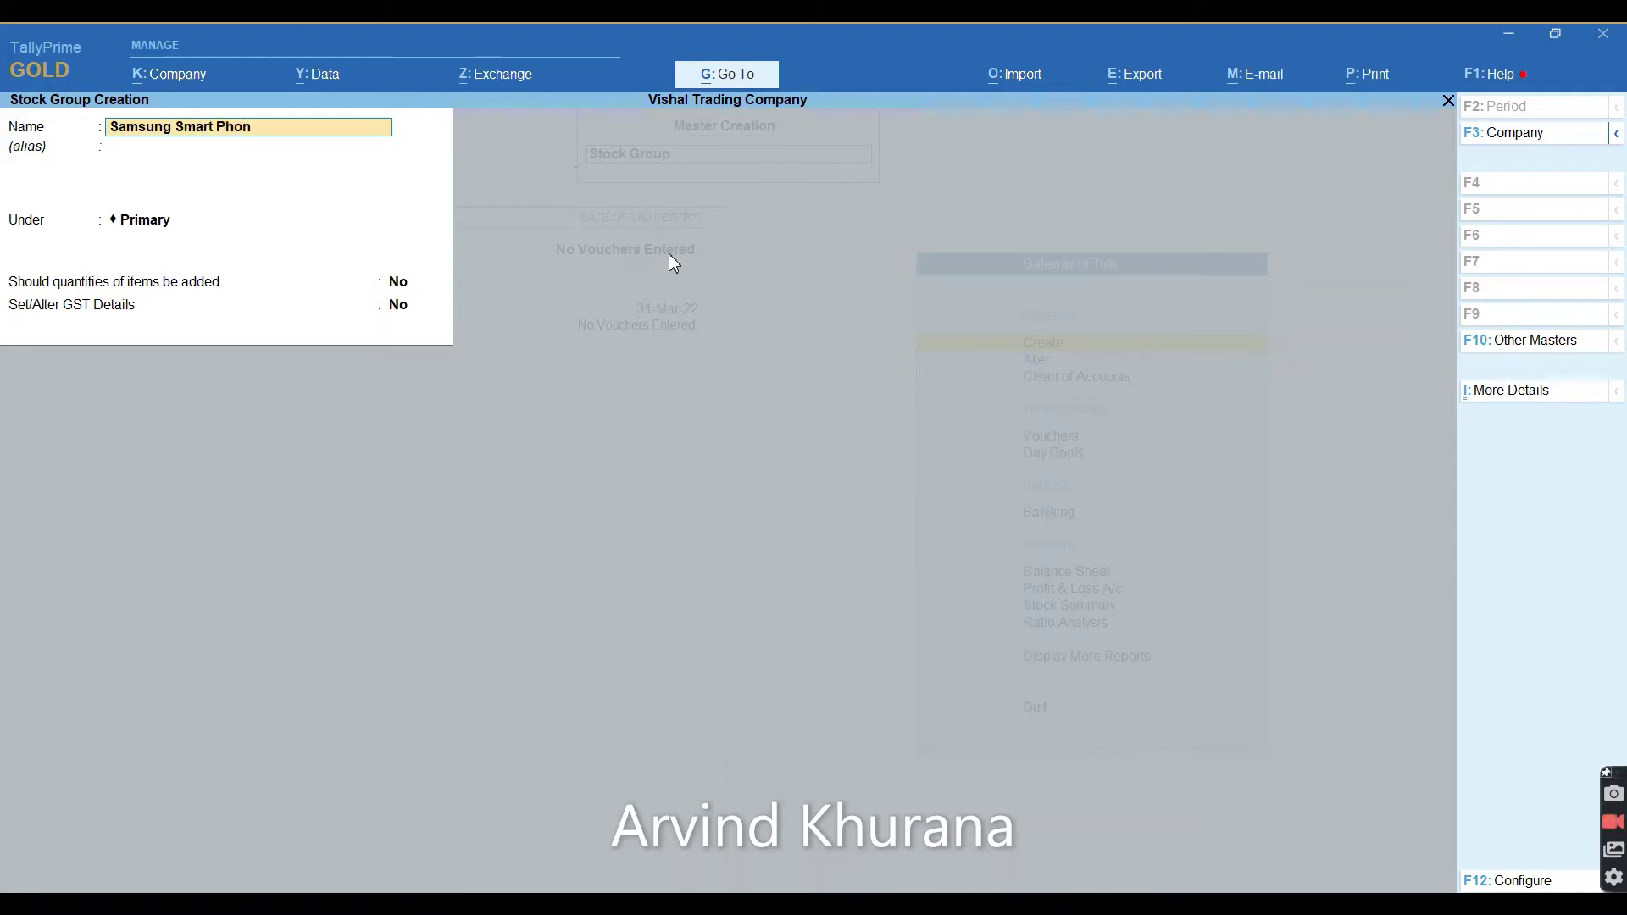
text(e)
key(Return)
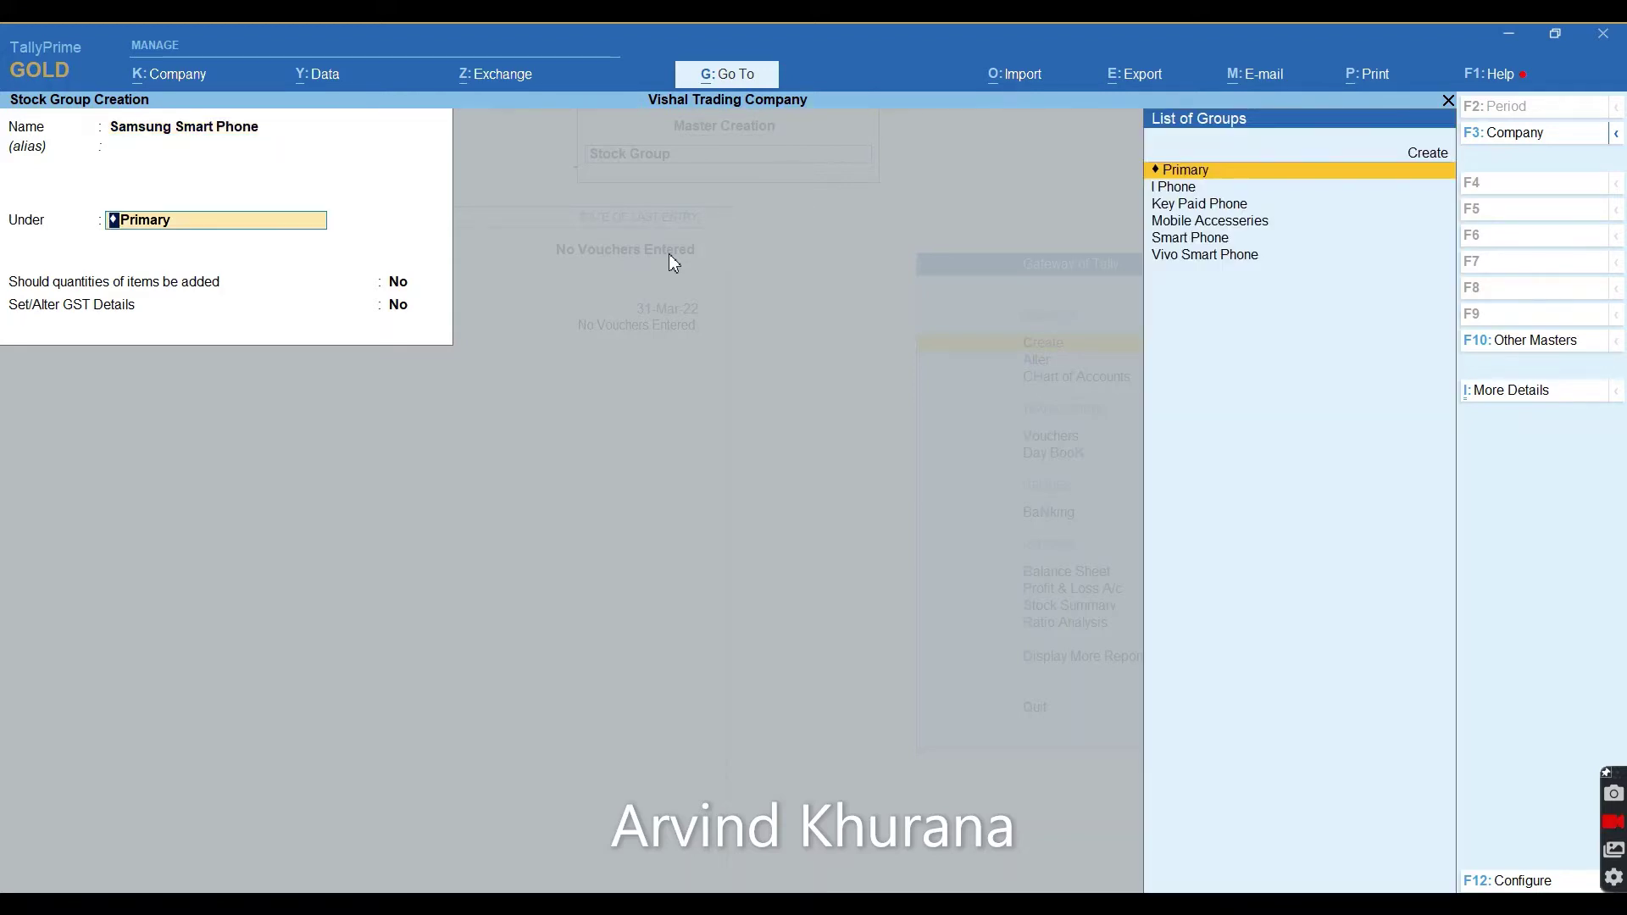
text(Smart)
key(Return)
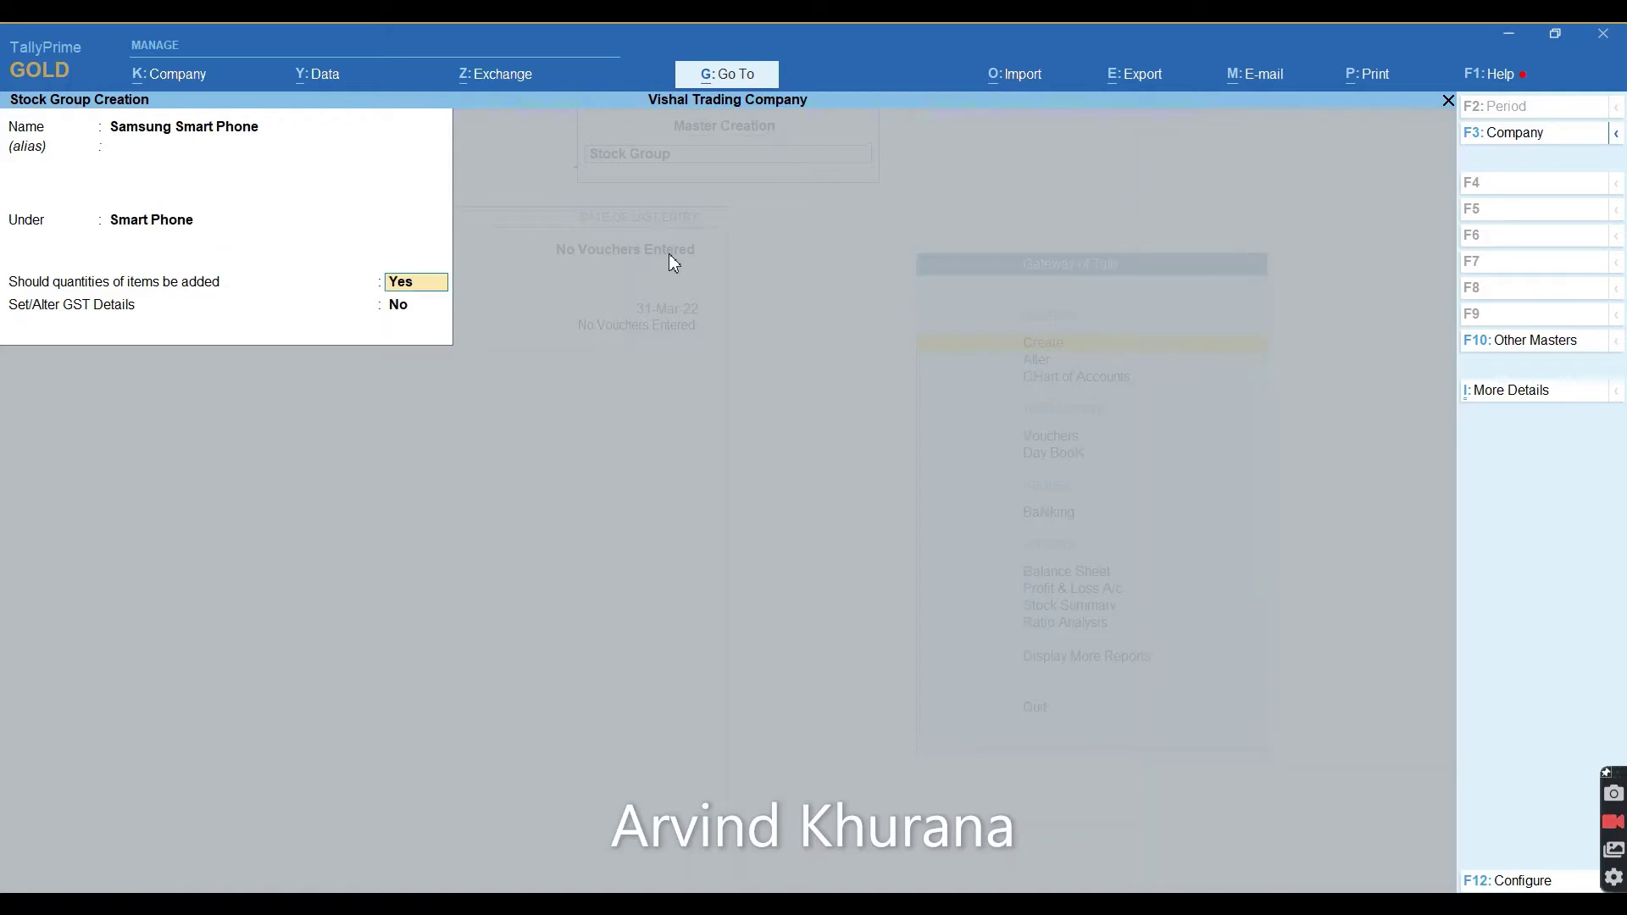
key(ctrl+a)
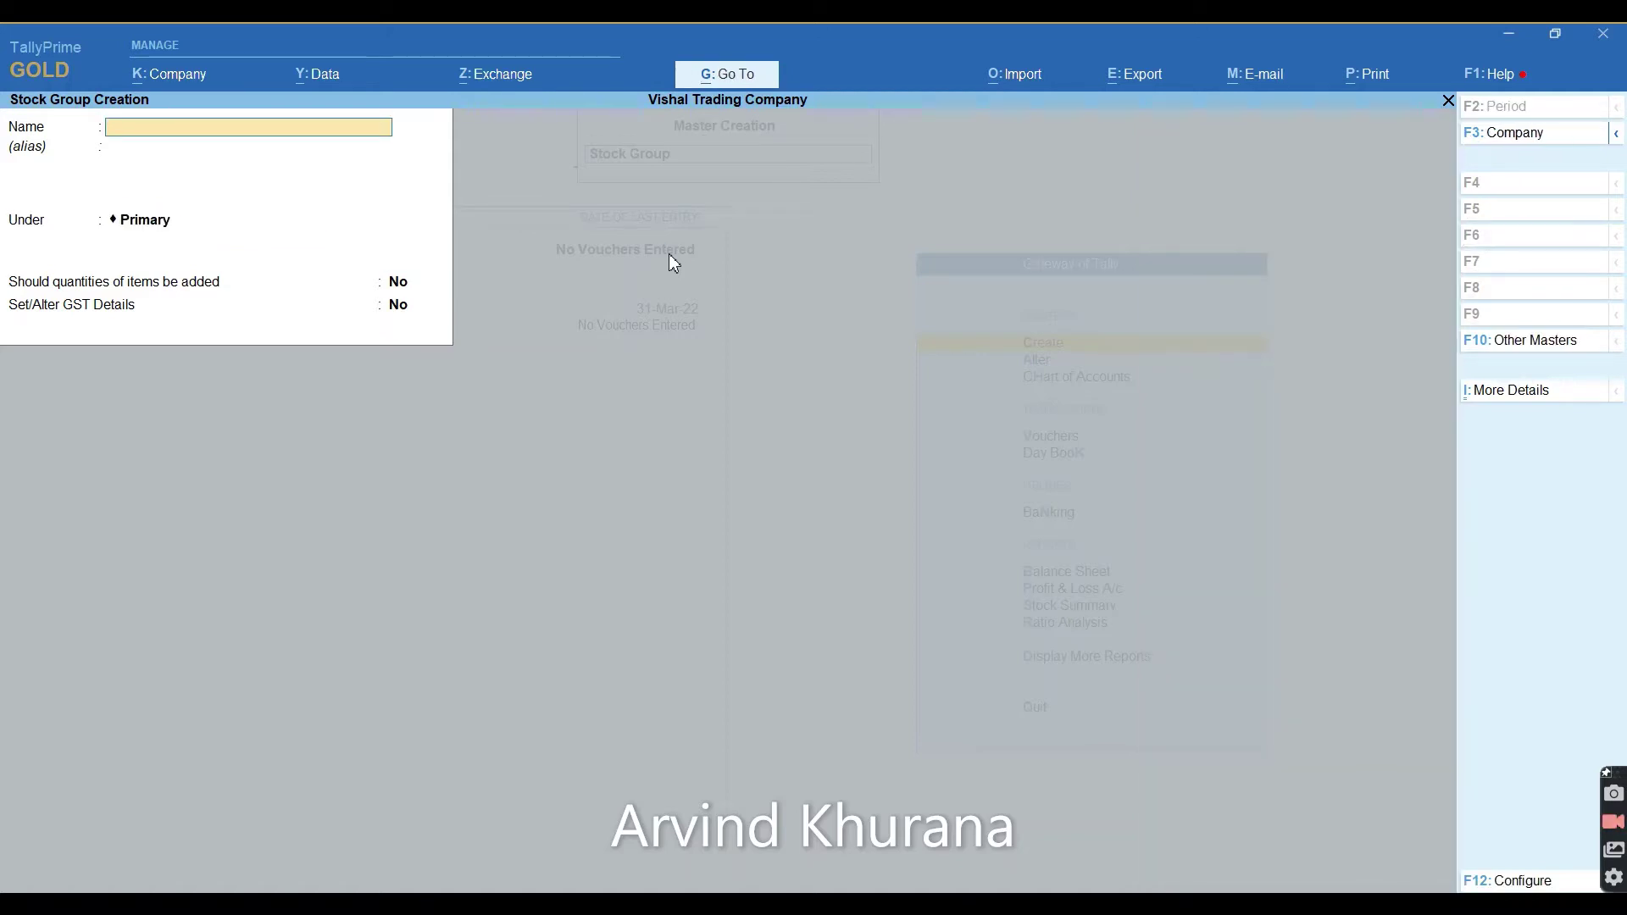
Create stock group Oppo Smart Phone under Smart Phone and close the creation form.
text(Oppo Smart)
text(Phone)
key(Return)
key(Return)
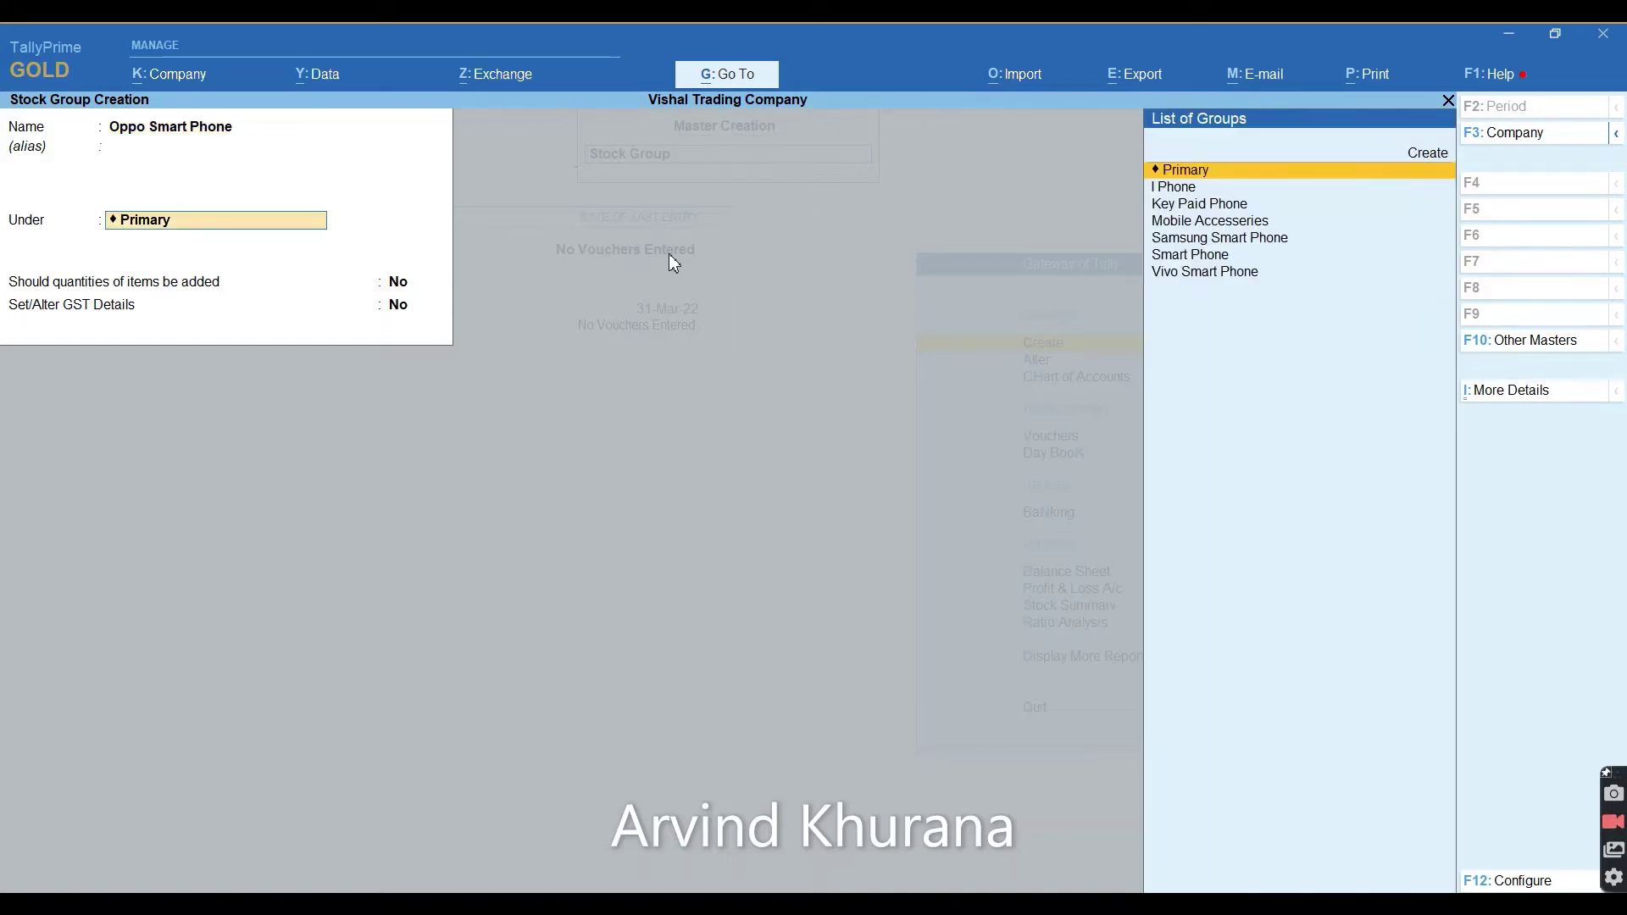
text(Smart)
key(Return)
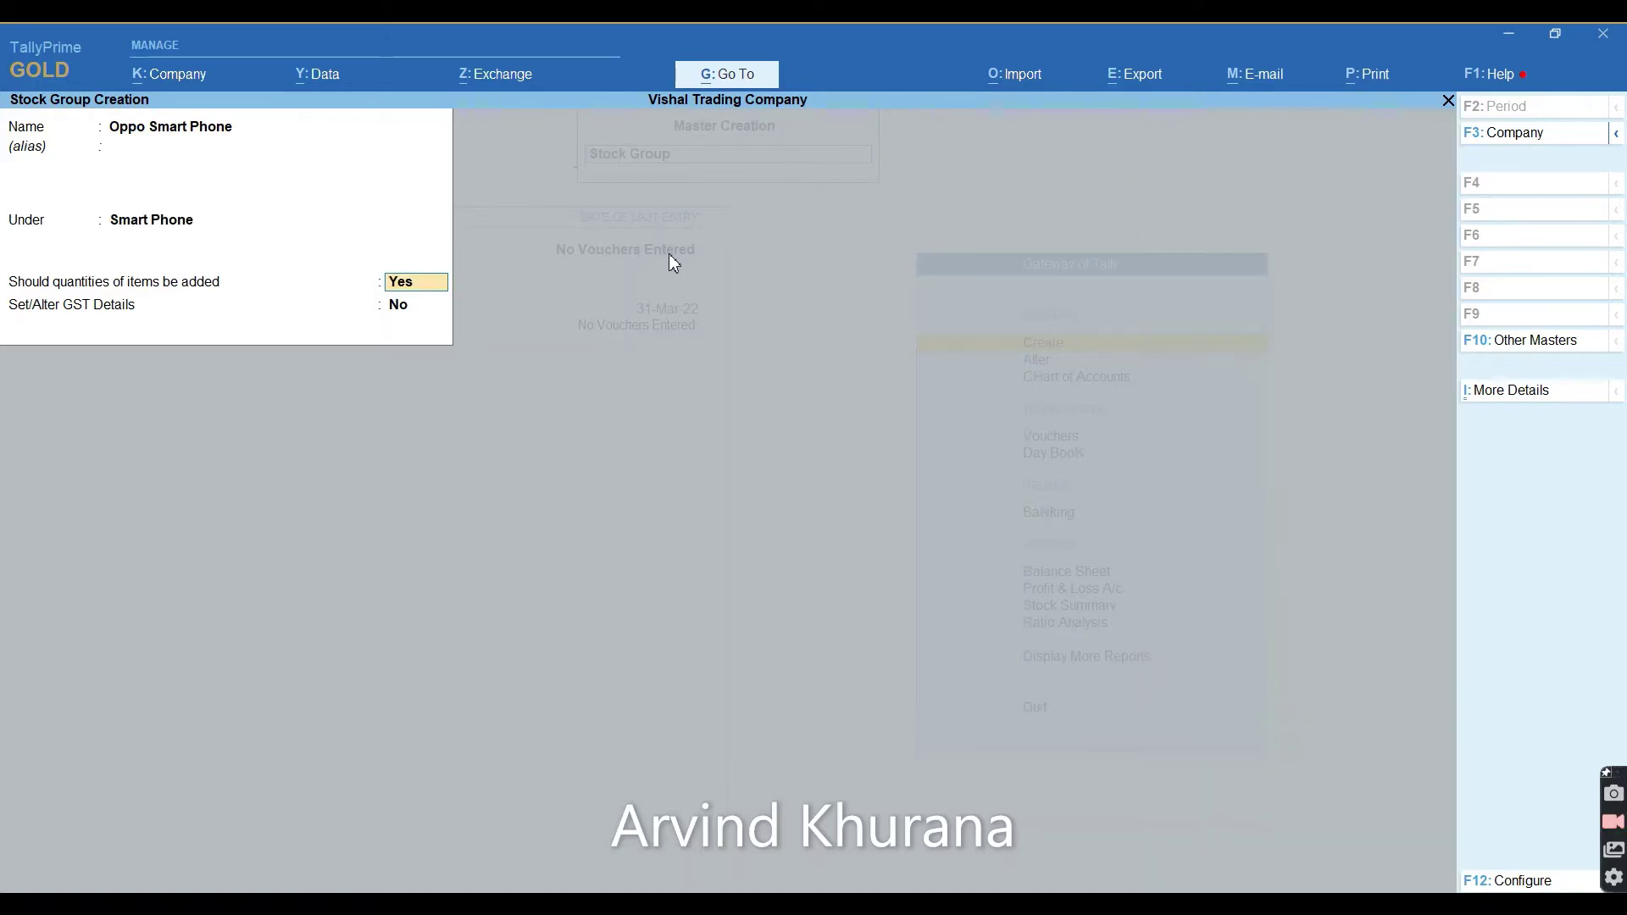
key(ctrl+a)
key(Escape)
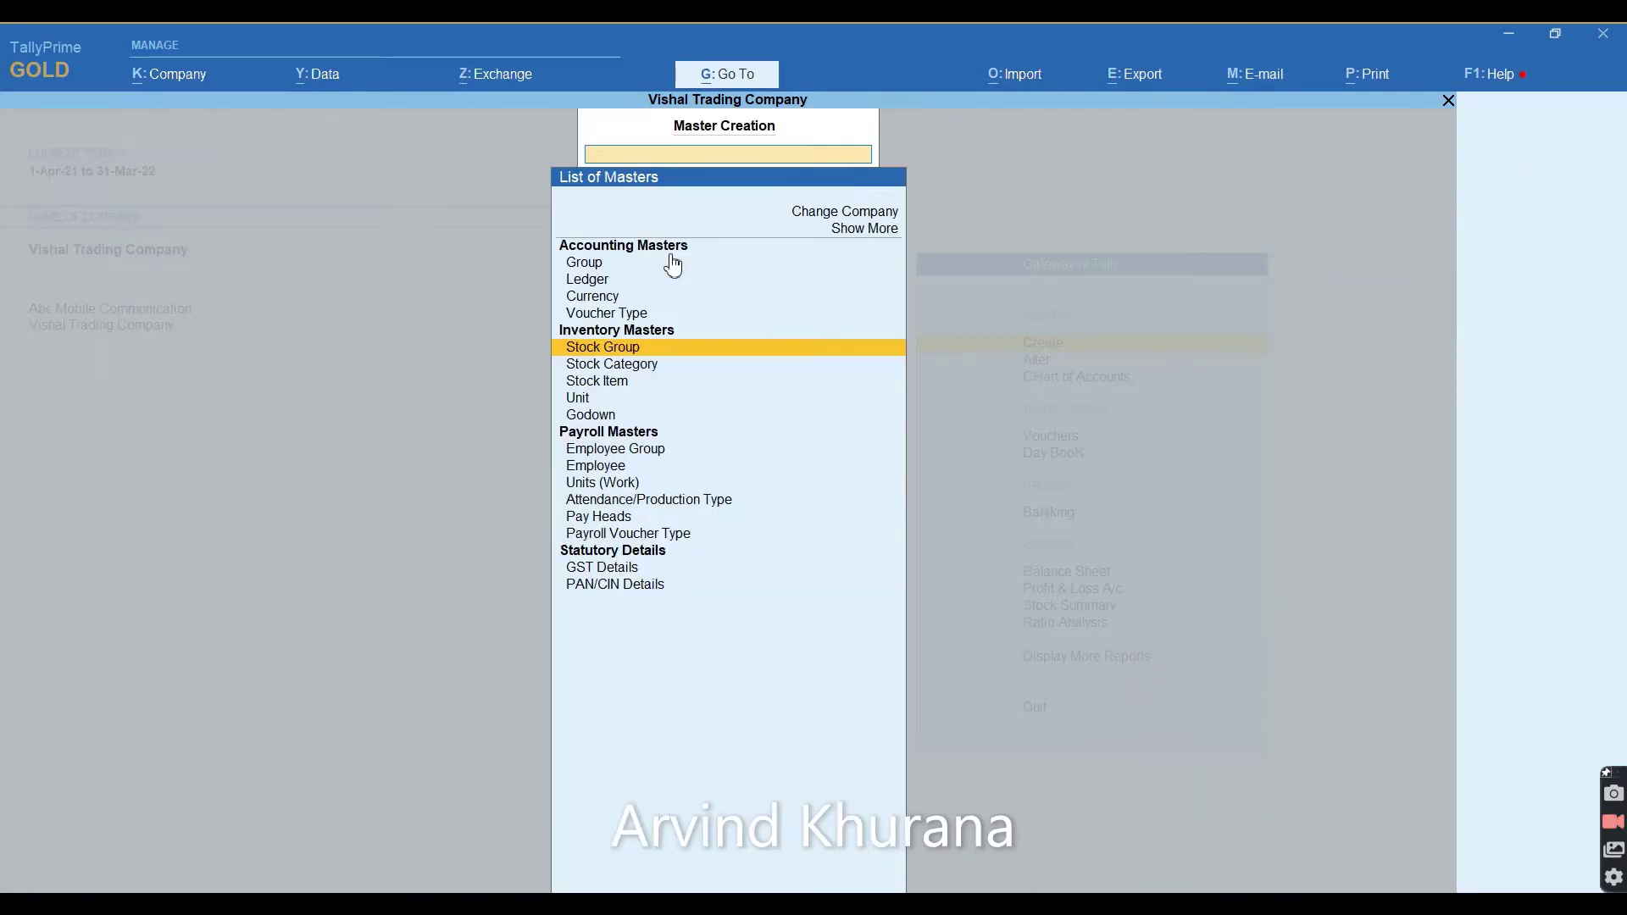
Return to the main menu and confirm the Stock Summary is still empty.
key(Escape)
key(Escape)
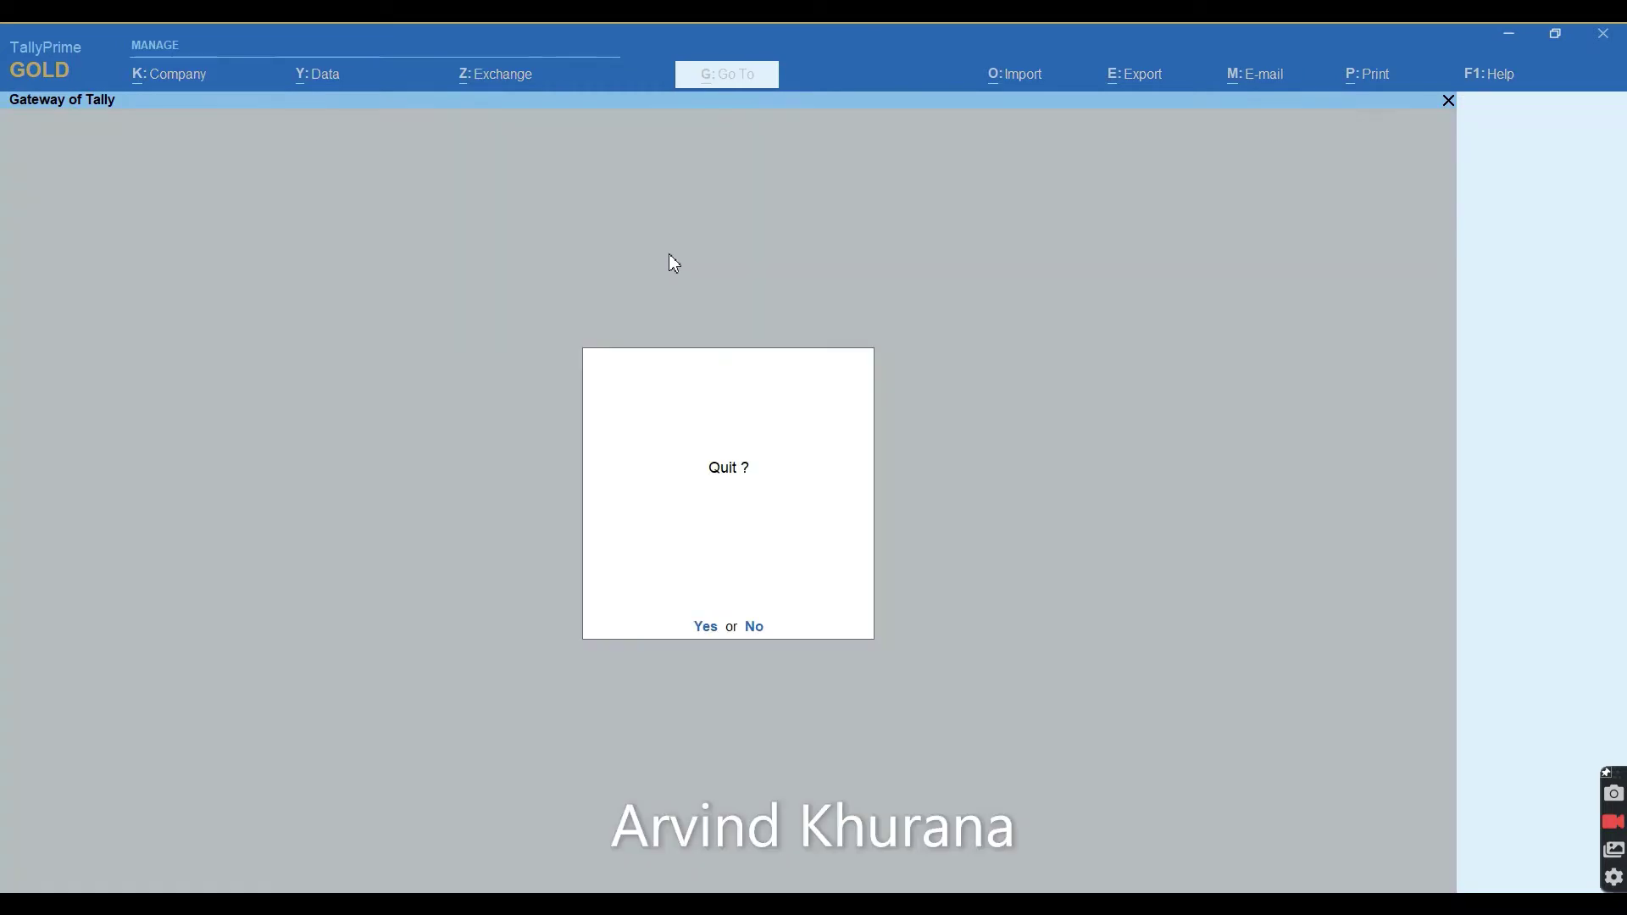
key(Escape)
key(Down)
key(Down)
key(Down)
key(Down)
key(Down)
key(Down)
key(Down)
key(Down)
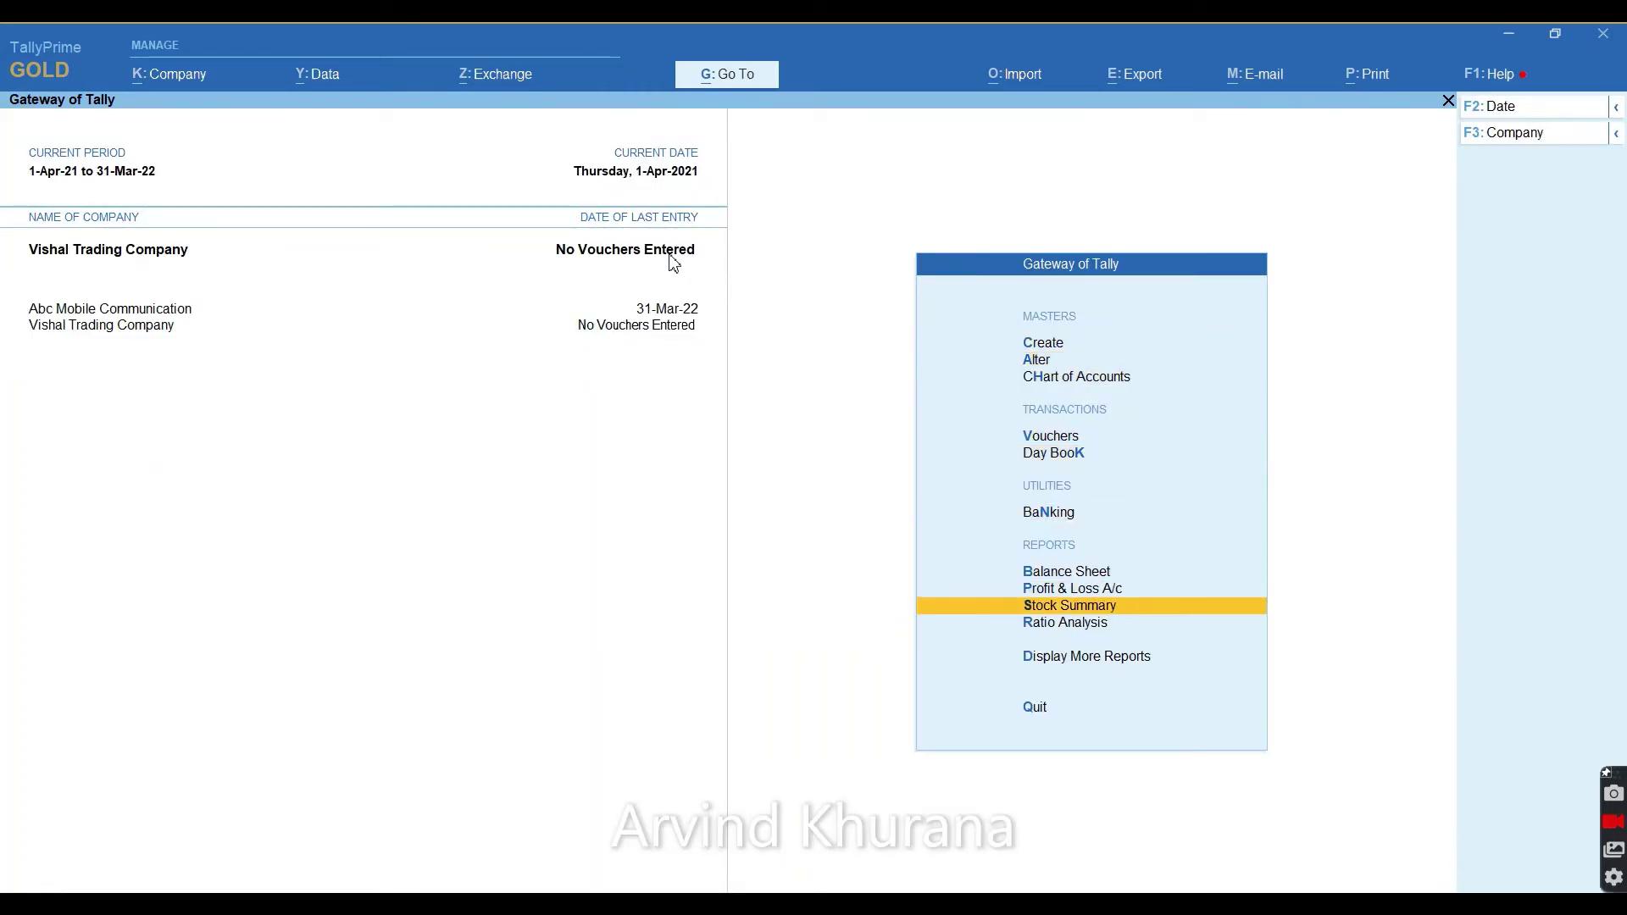
key(Return)
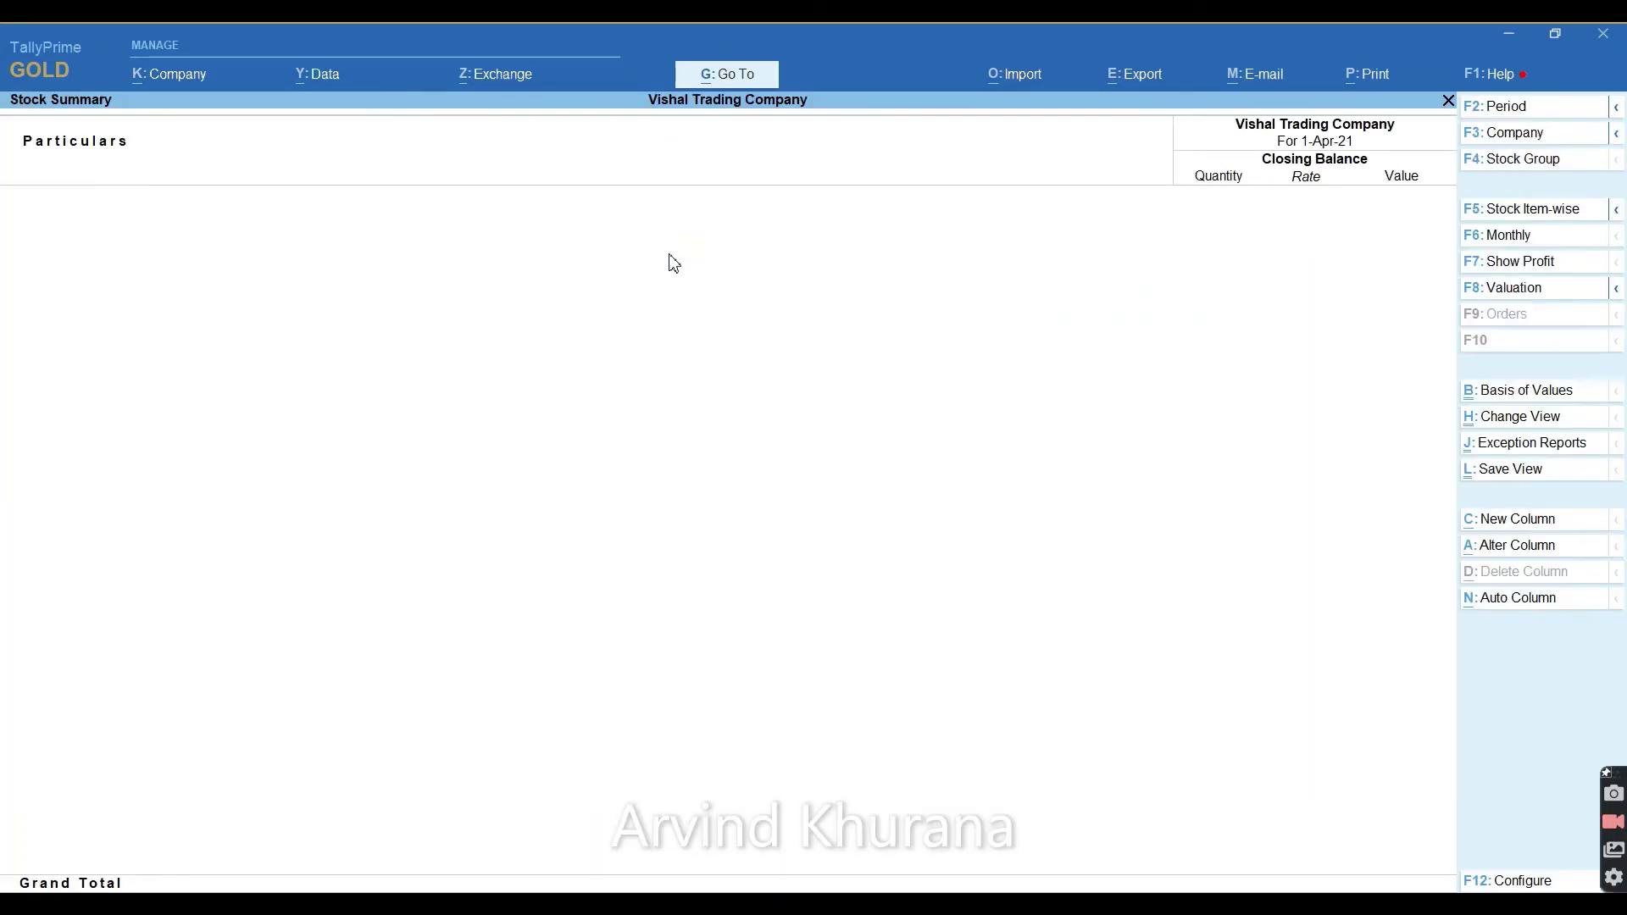
key(Escape)
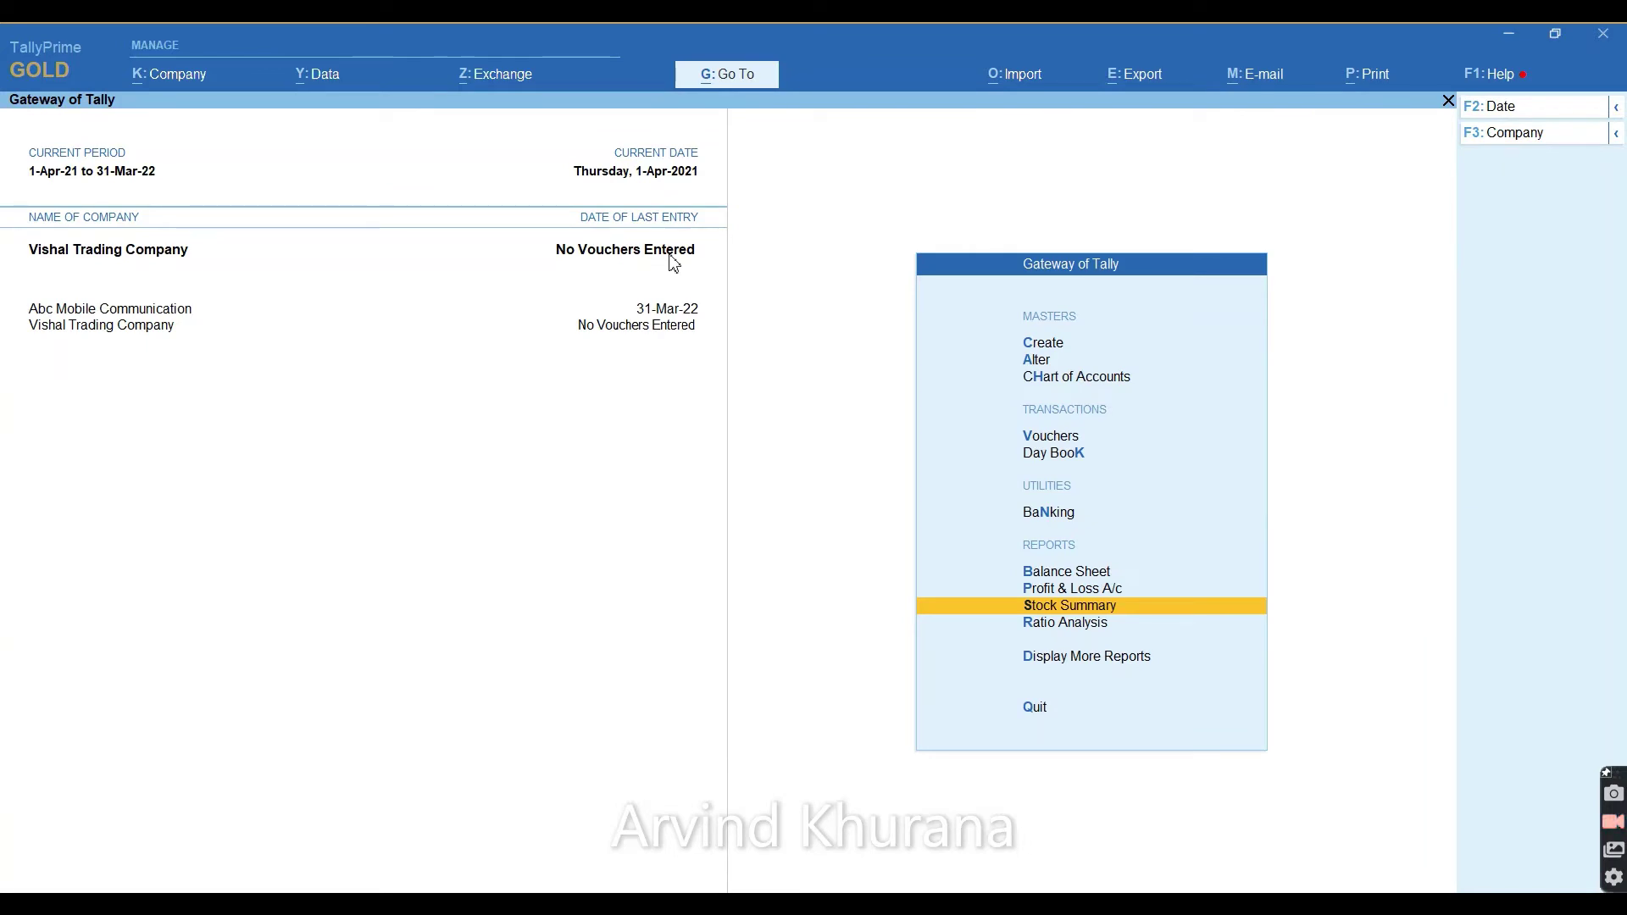
Open the Chart of Accounts list of masters.
key(Up)
key(Up)
key(Up)
key(Up)
key(Up)
key(Up)
key(Up)
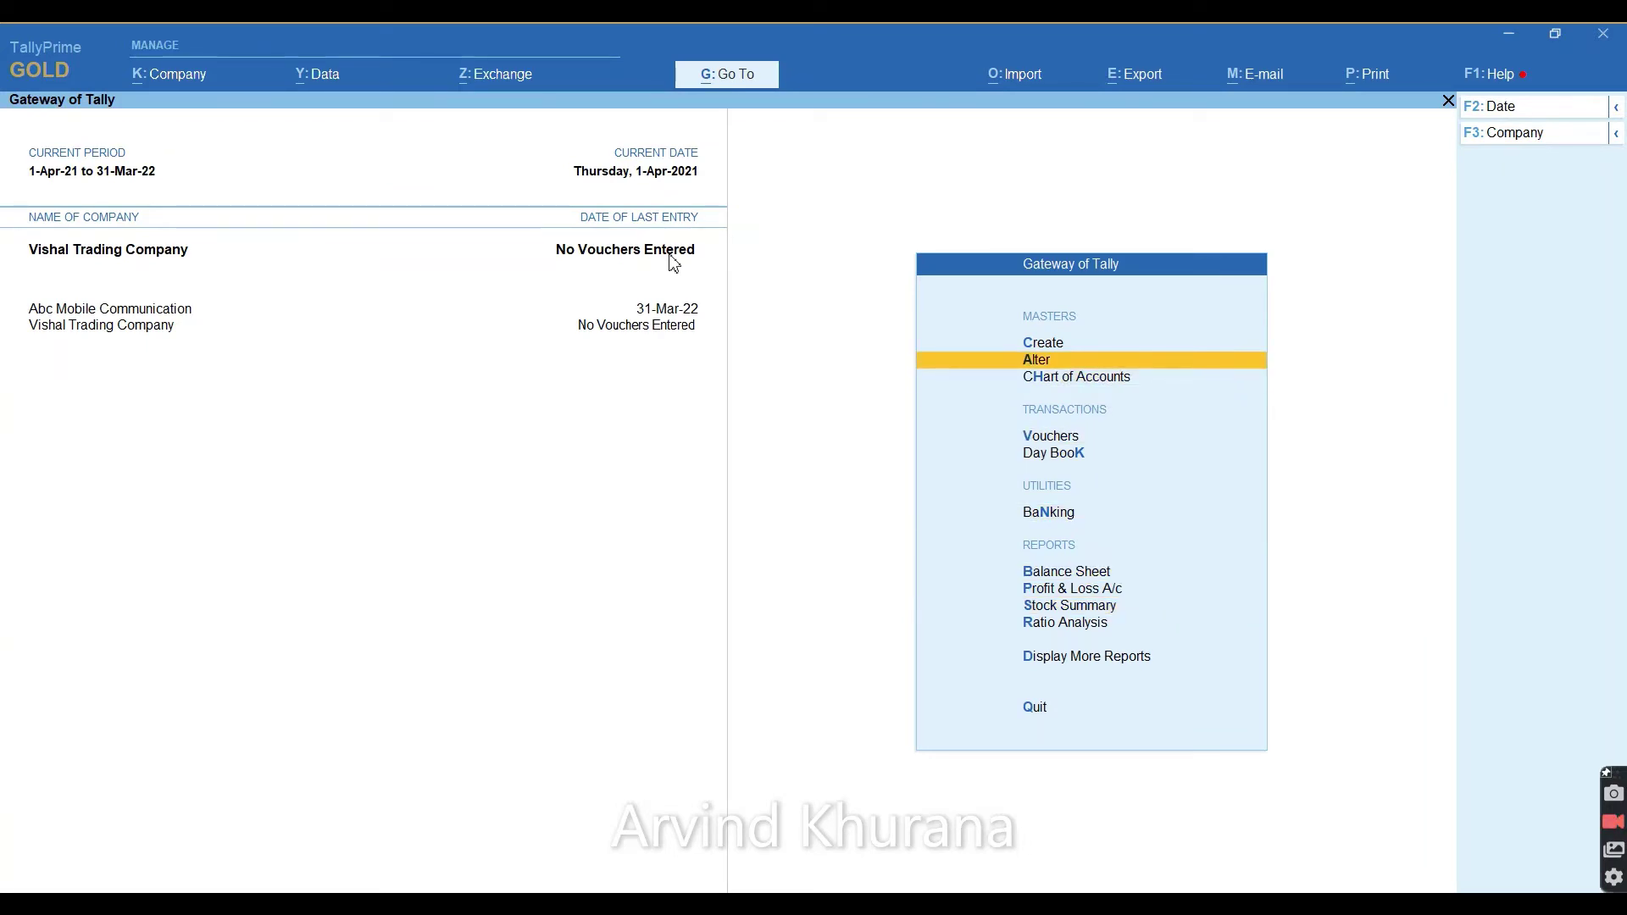
key(Down)
key(Return)
key(Down)
key(Down)
key(Down)
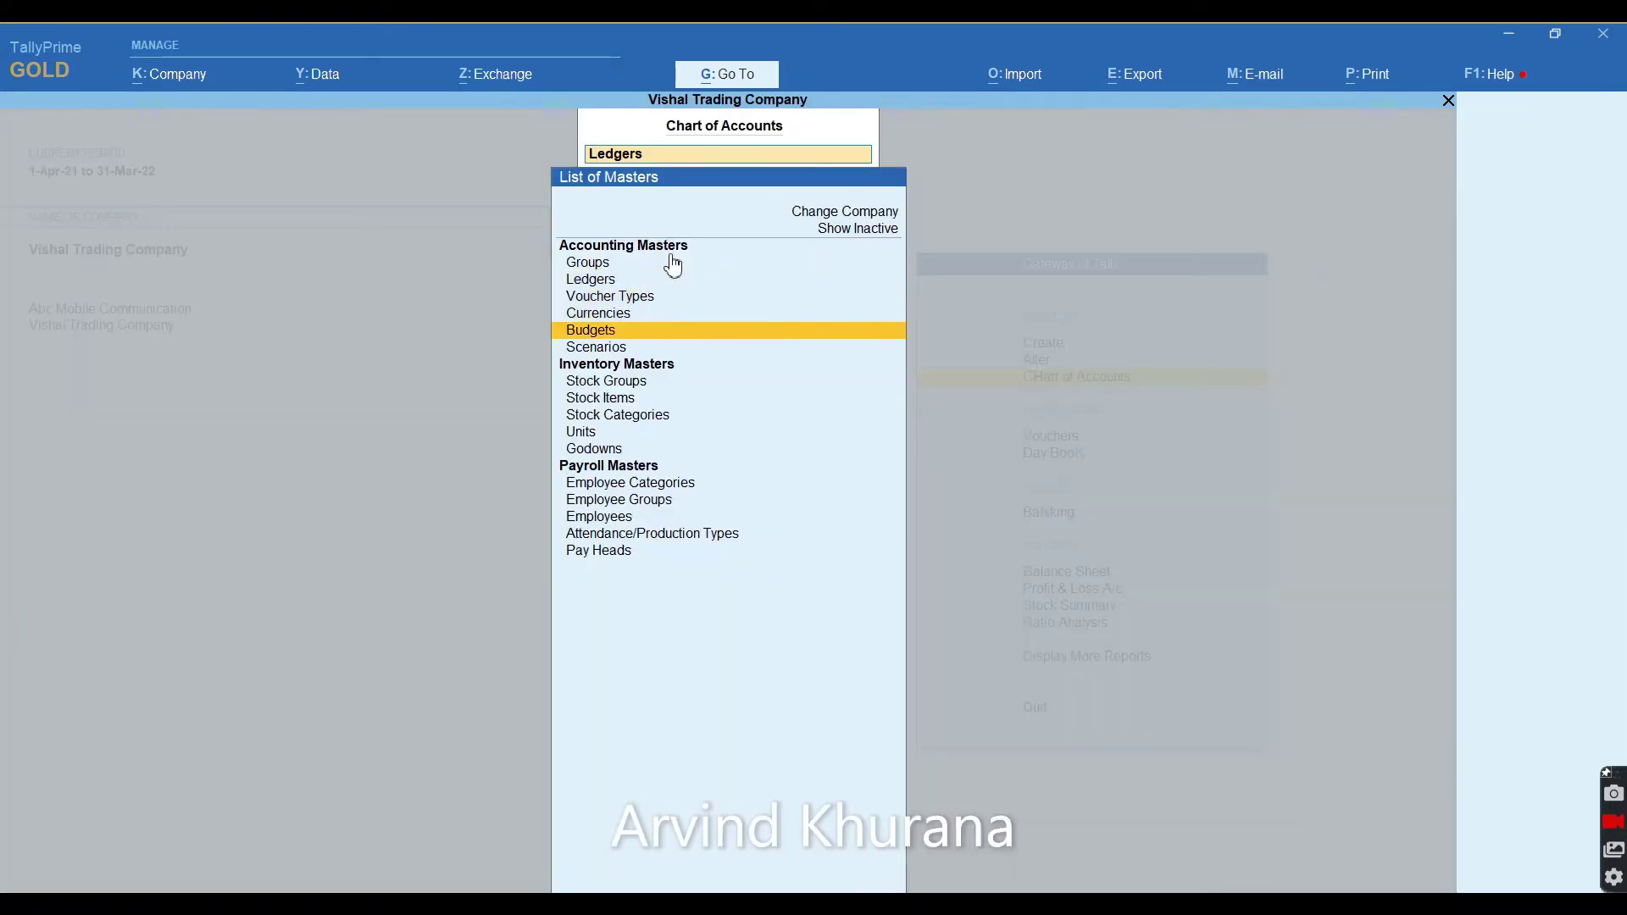
Review the seven stock groups, opening Oppo Smart Phone and quitting without changes.
key(Down)
key(Down)
key(Down)
key(Return)
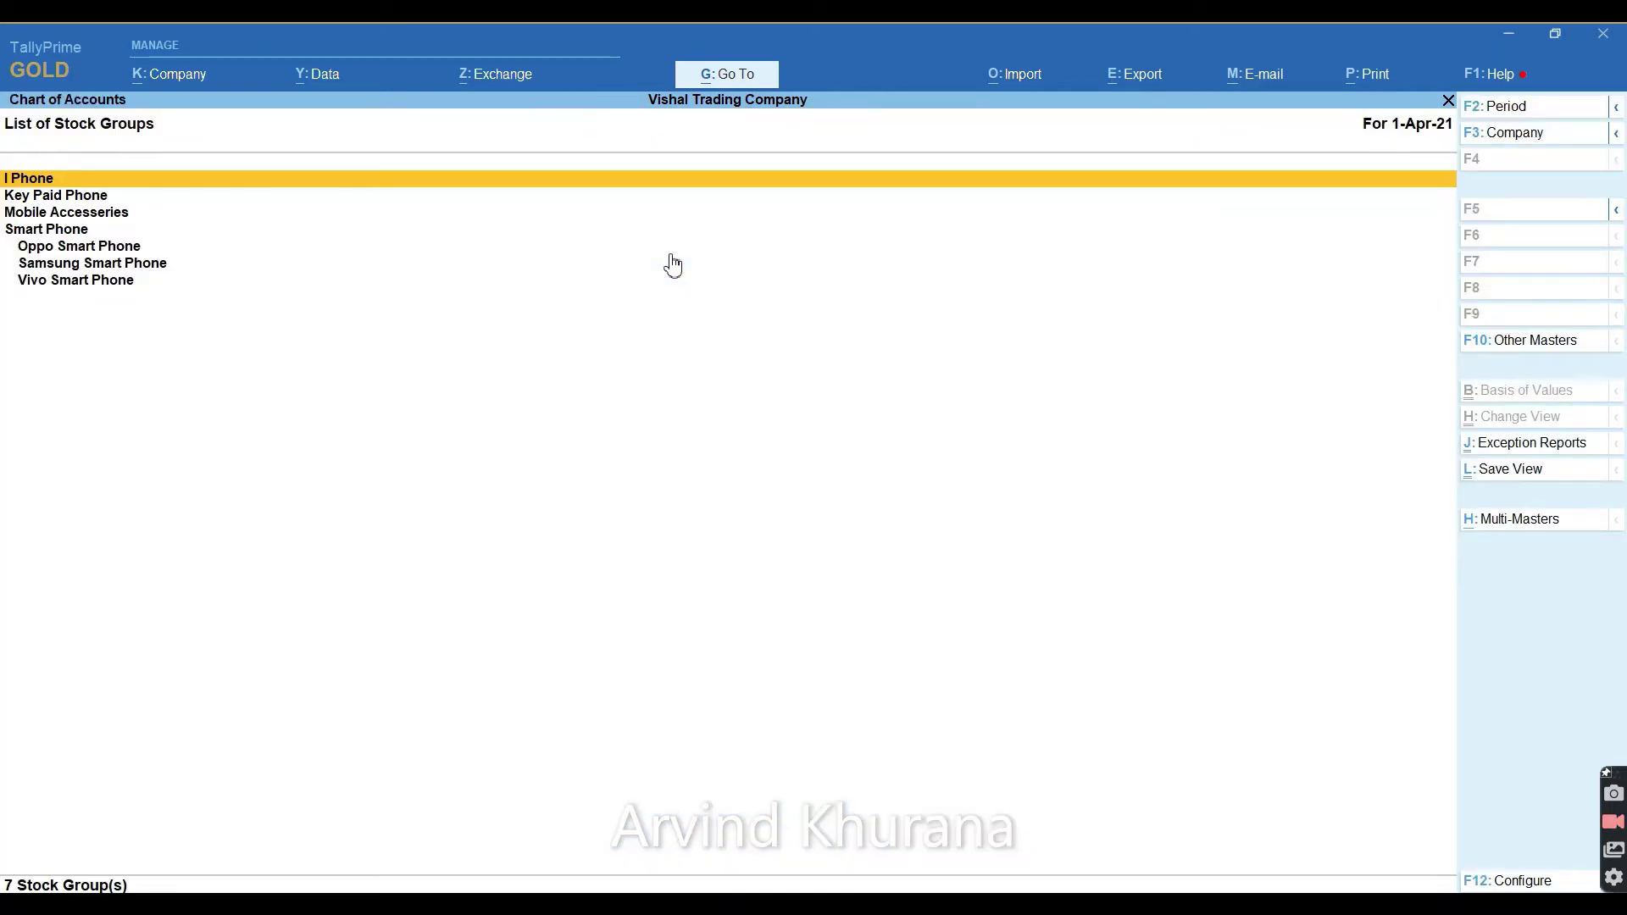
key(Down)
key(Down)
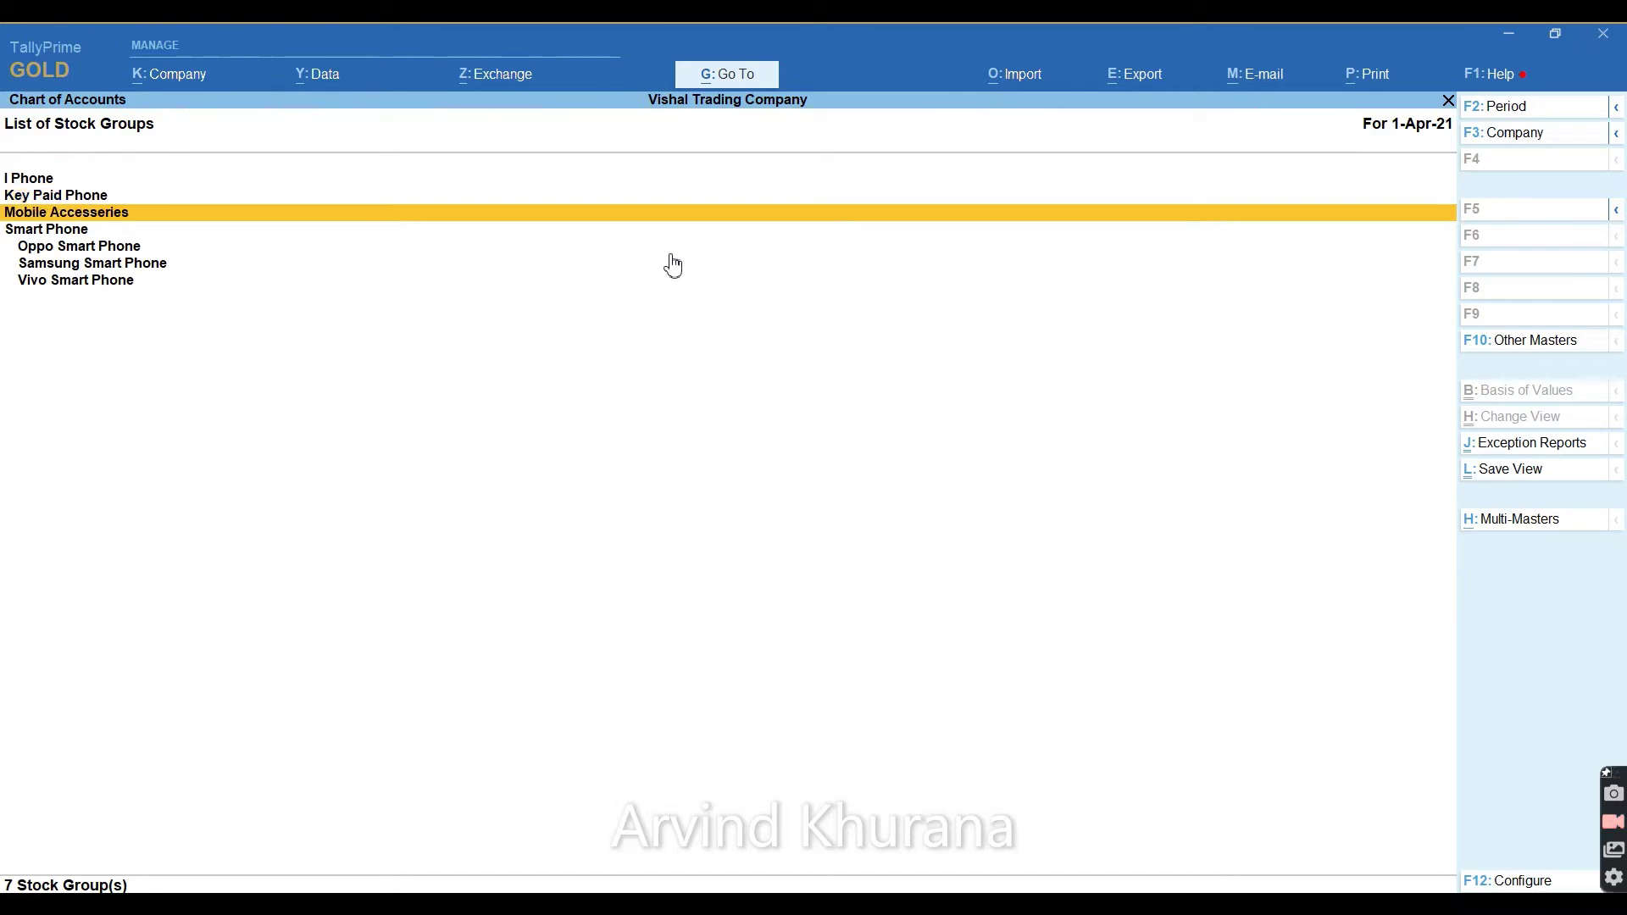
key(Down)
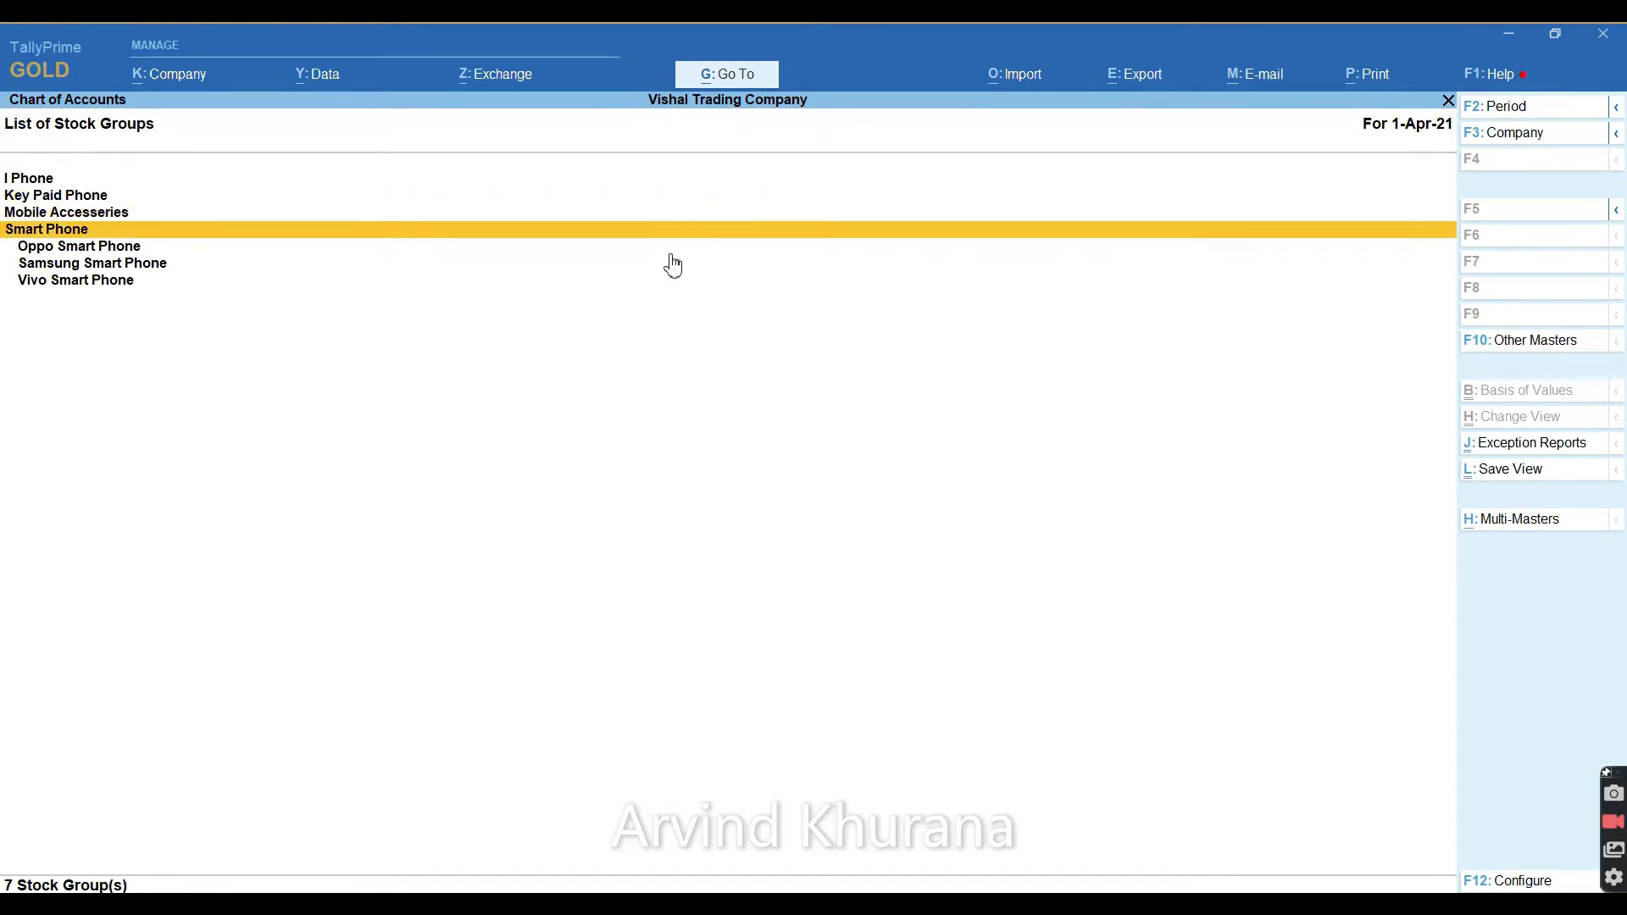
key(Down)
key(Down)
key(Down)
key(Up)
key(Up)
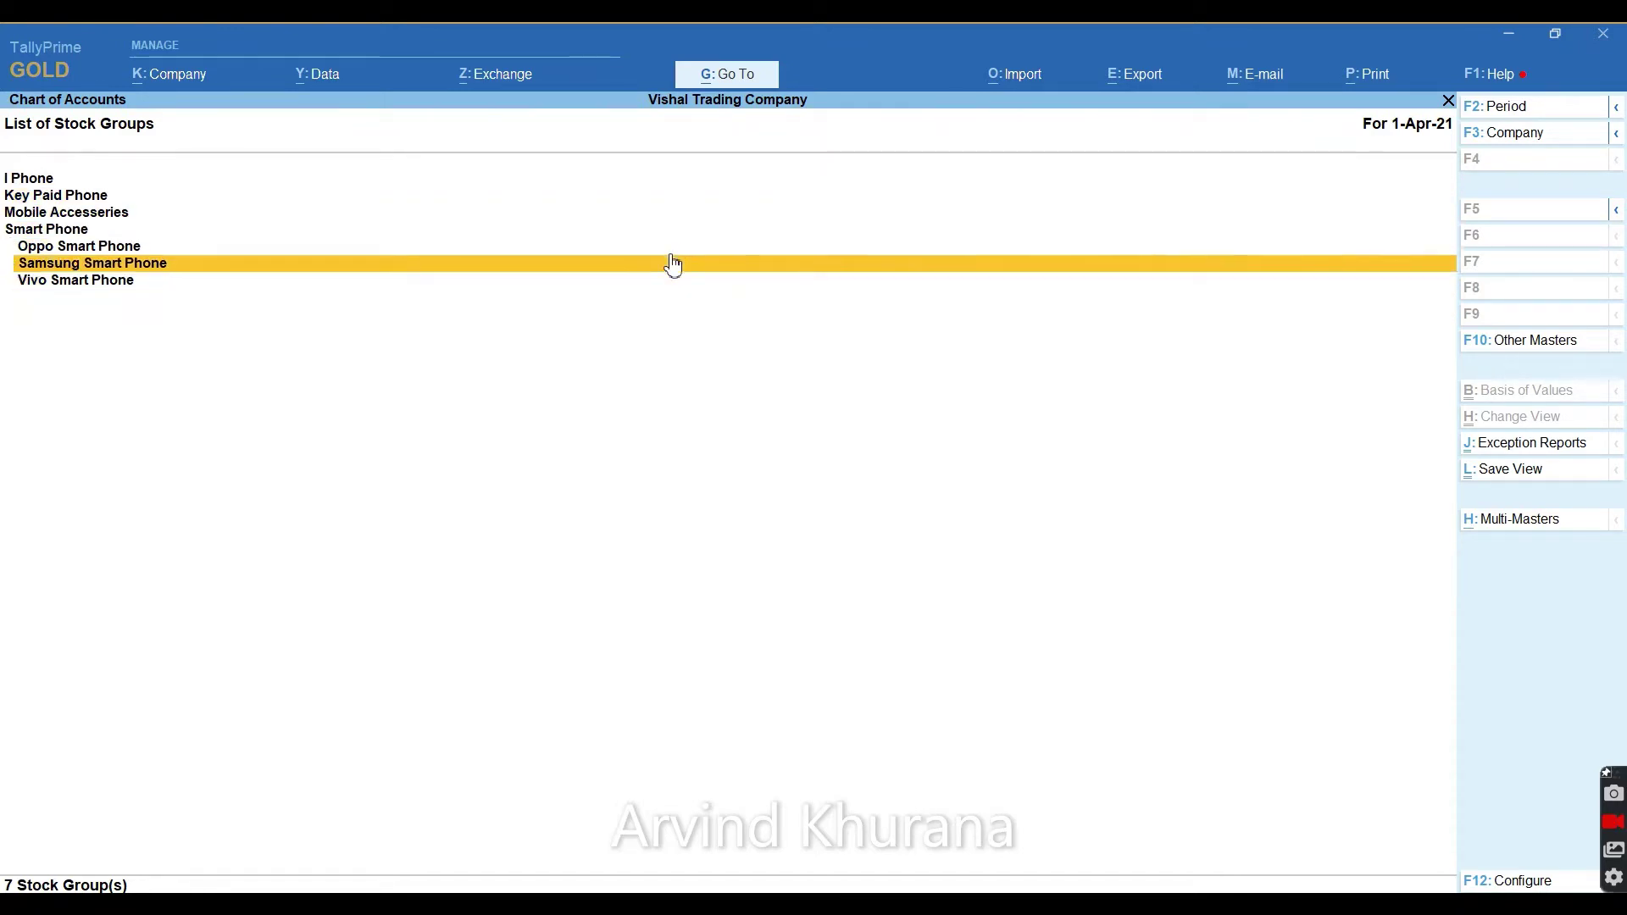
key(Return)
key(Escape)
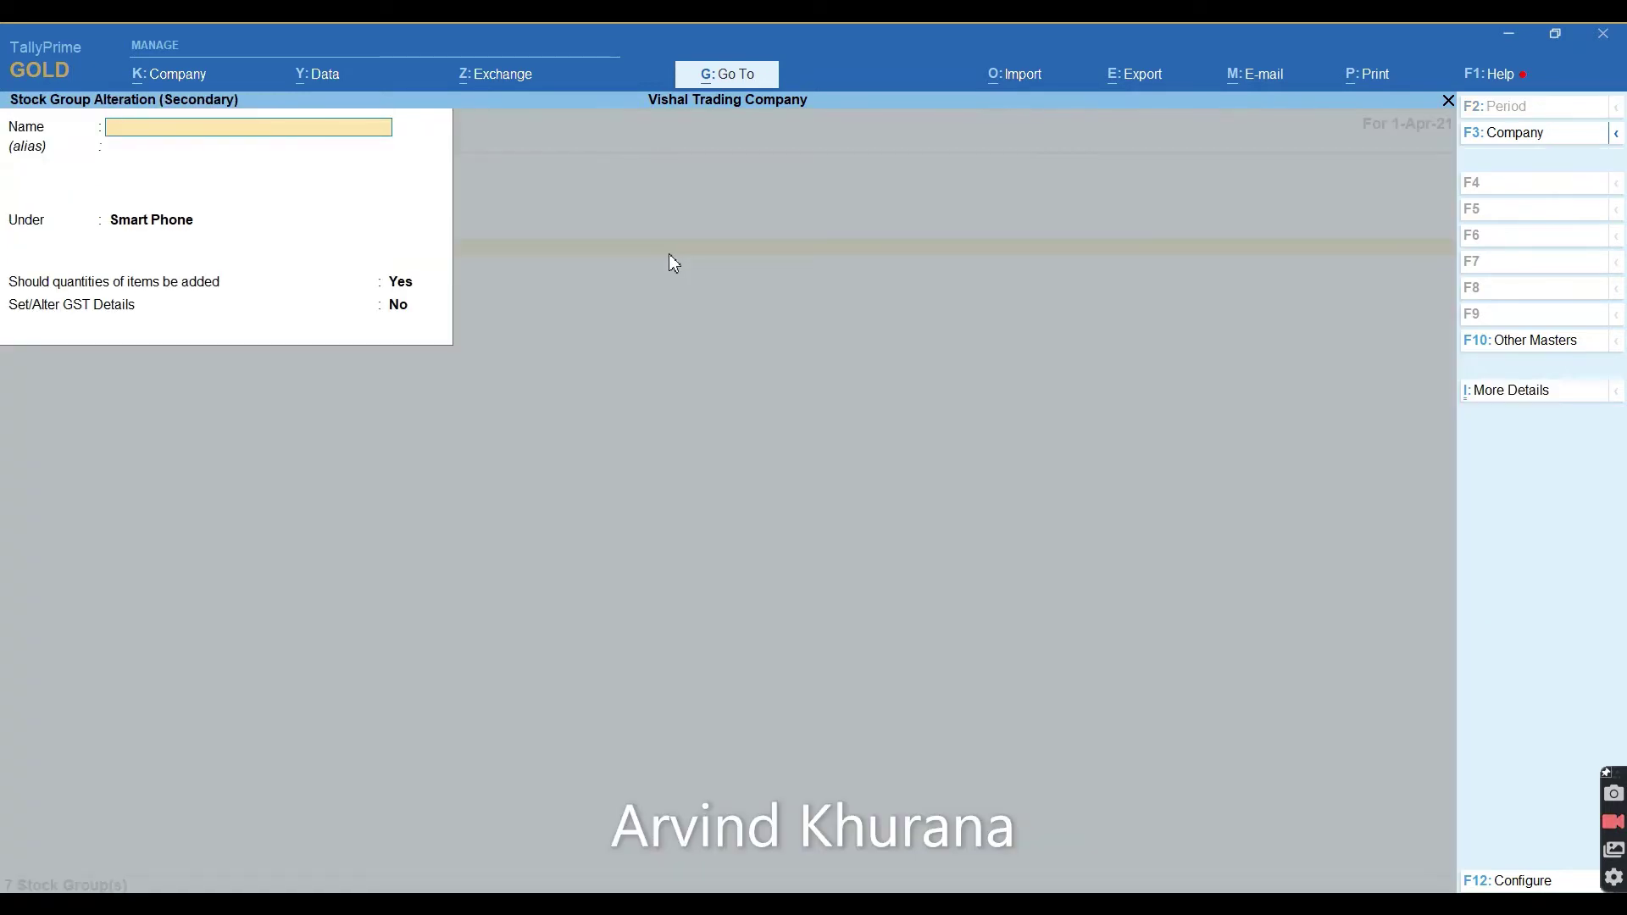
key(Escape)
key(Return)
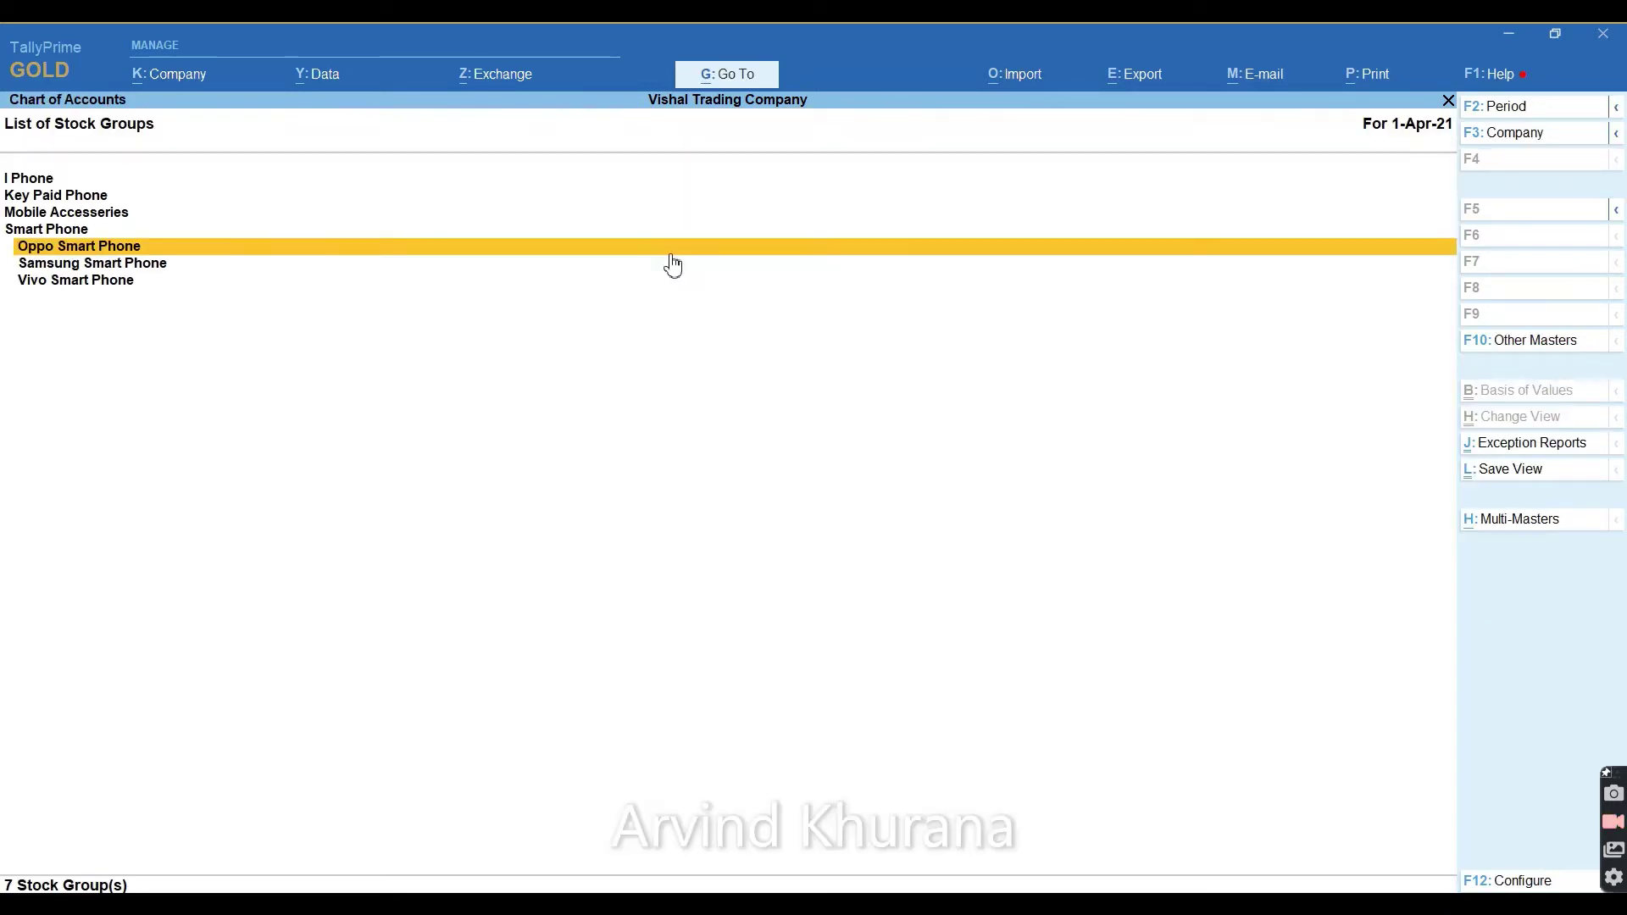
key(Escape)
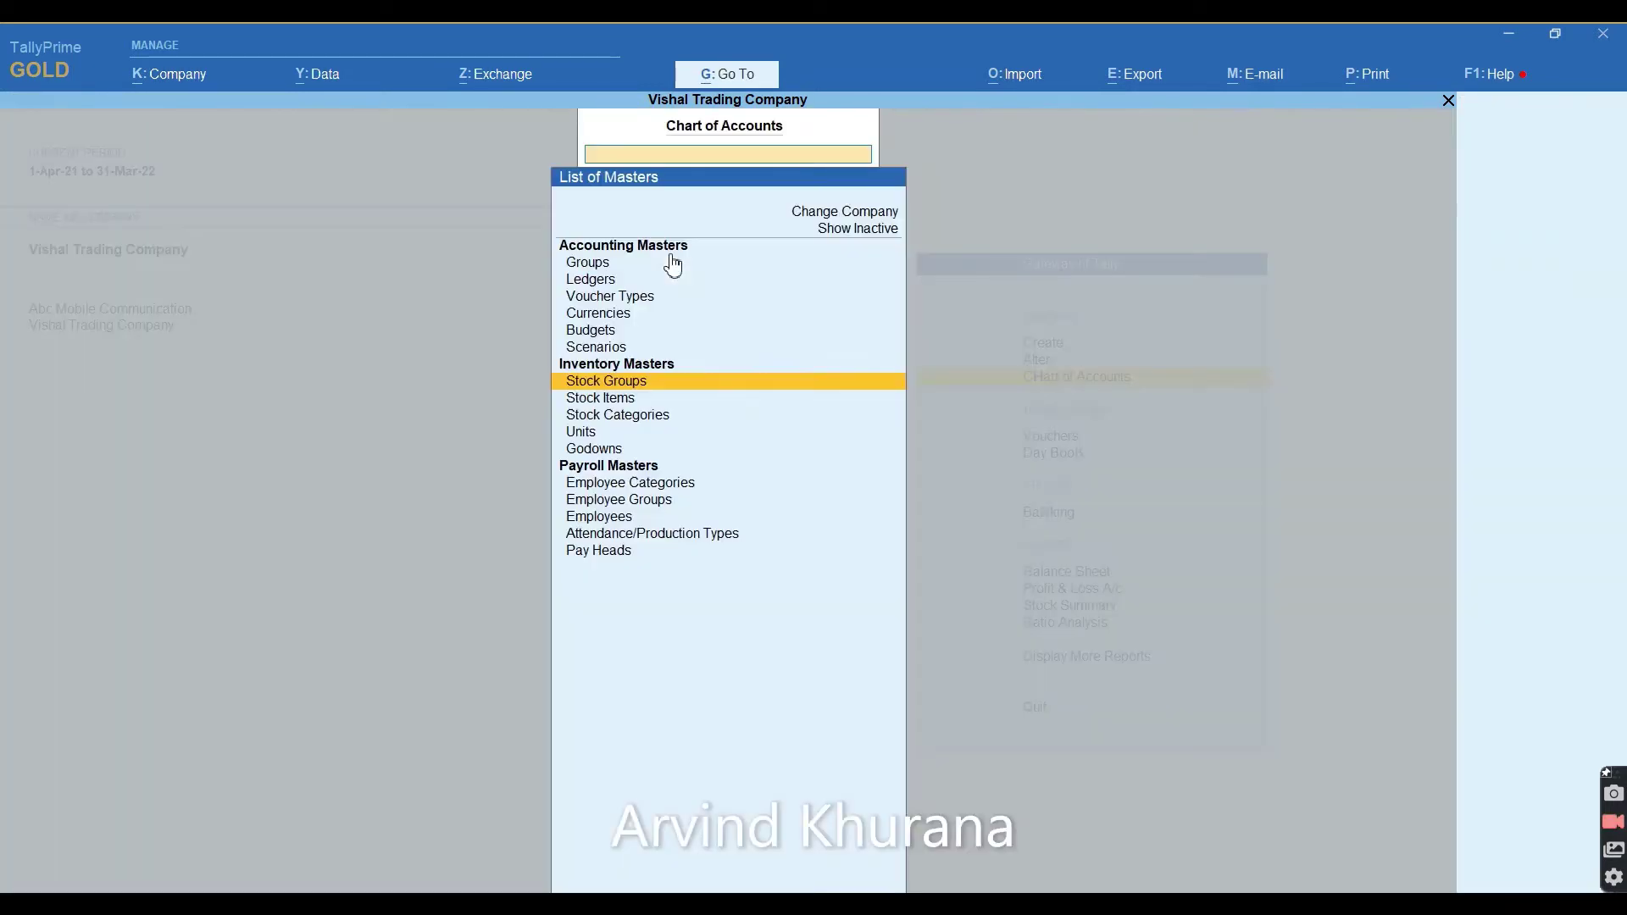
key(Escape)
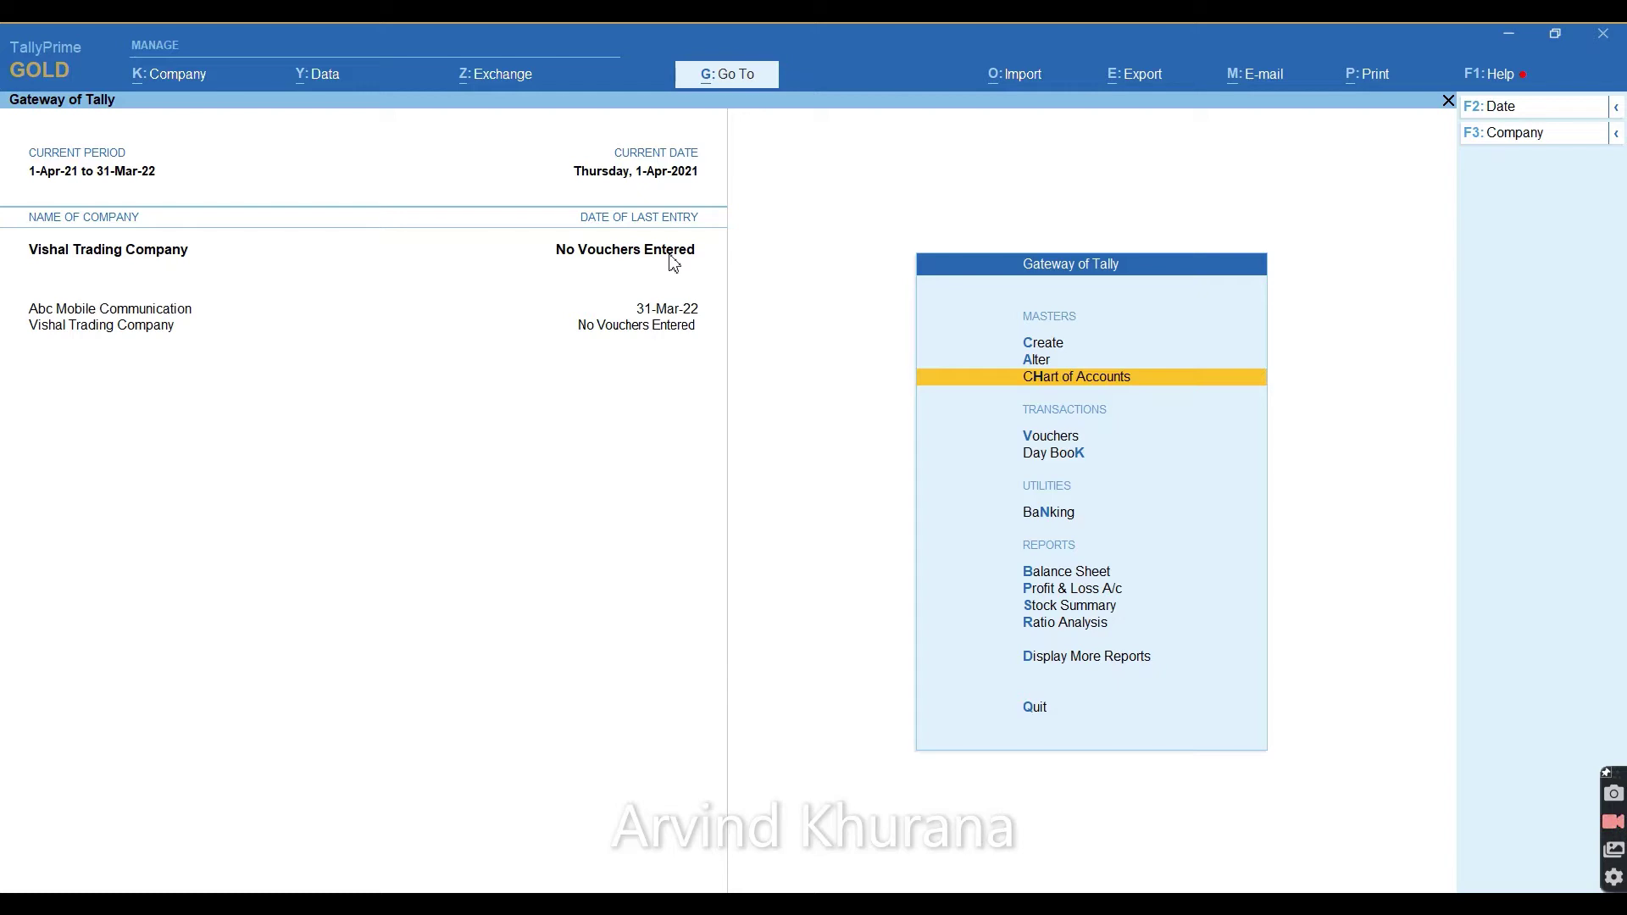
Open Master Creation from the main menu and start a new Unit.
key(Up)
key(Up)
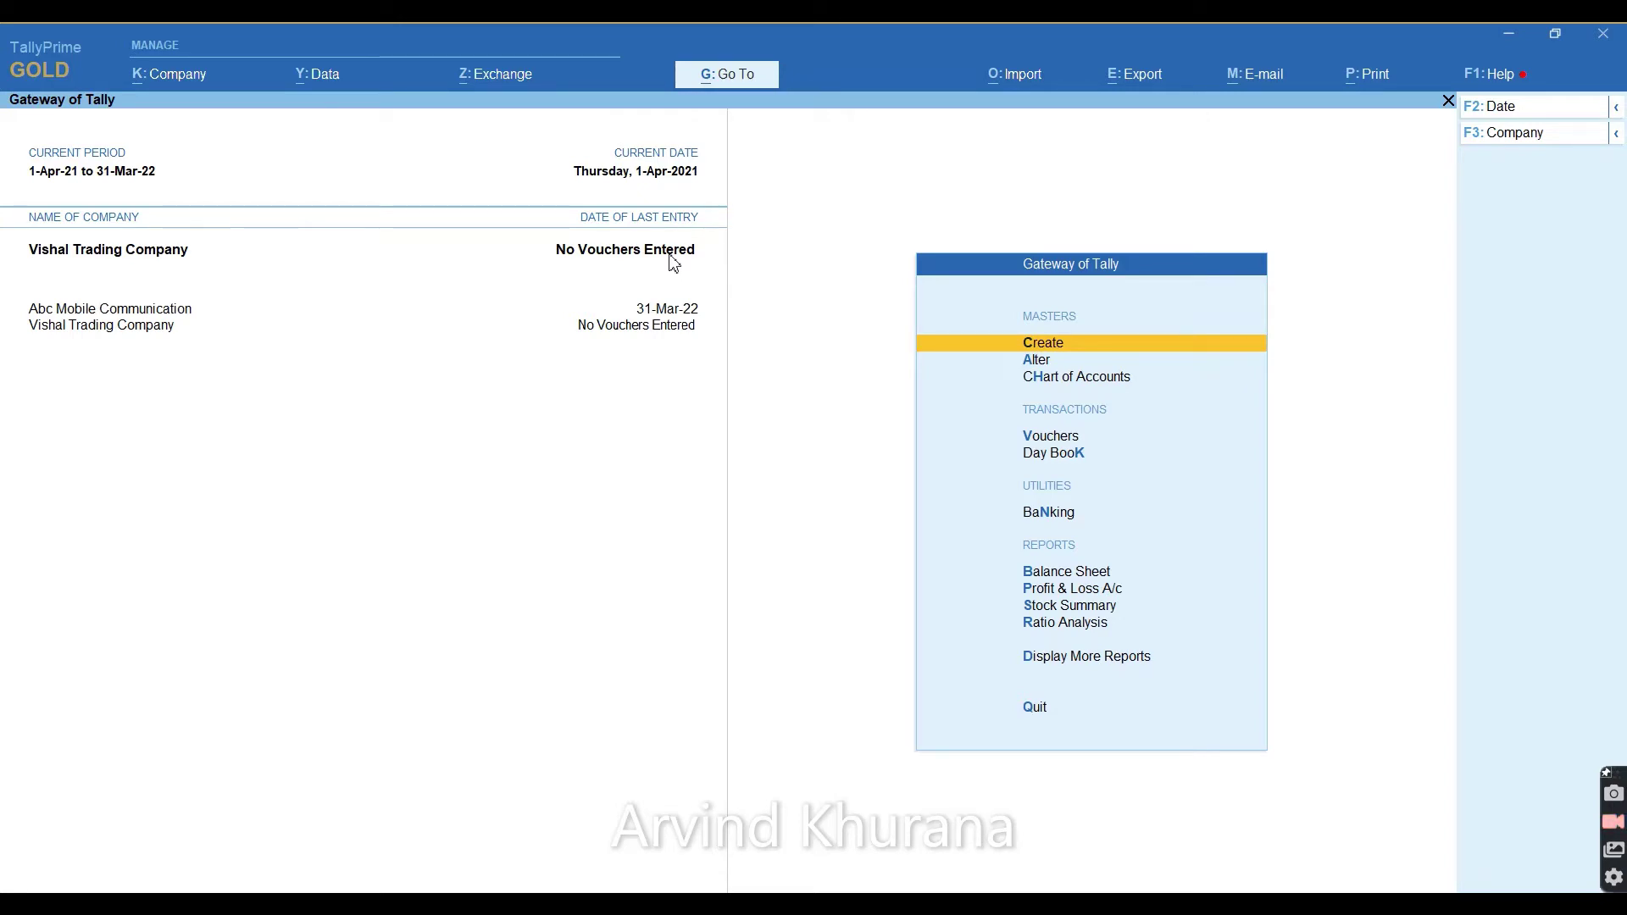
key(Return)
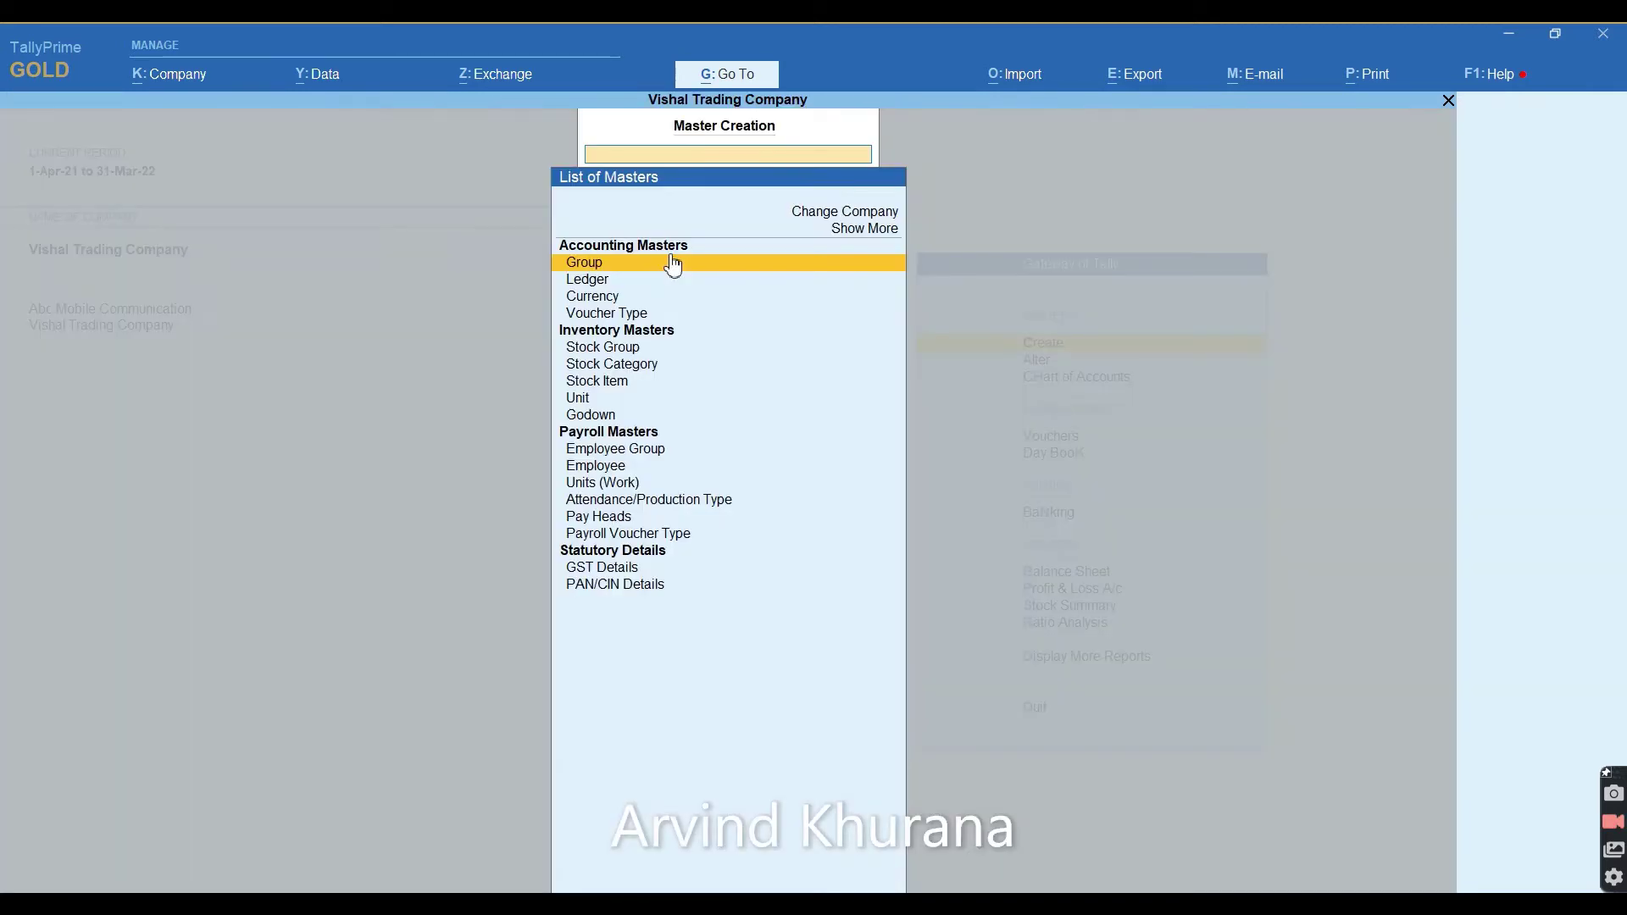
key(Down)
key(Down)
key(Down)
key(Down)
key(Down)
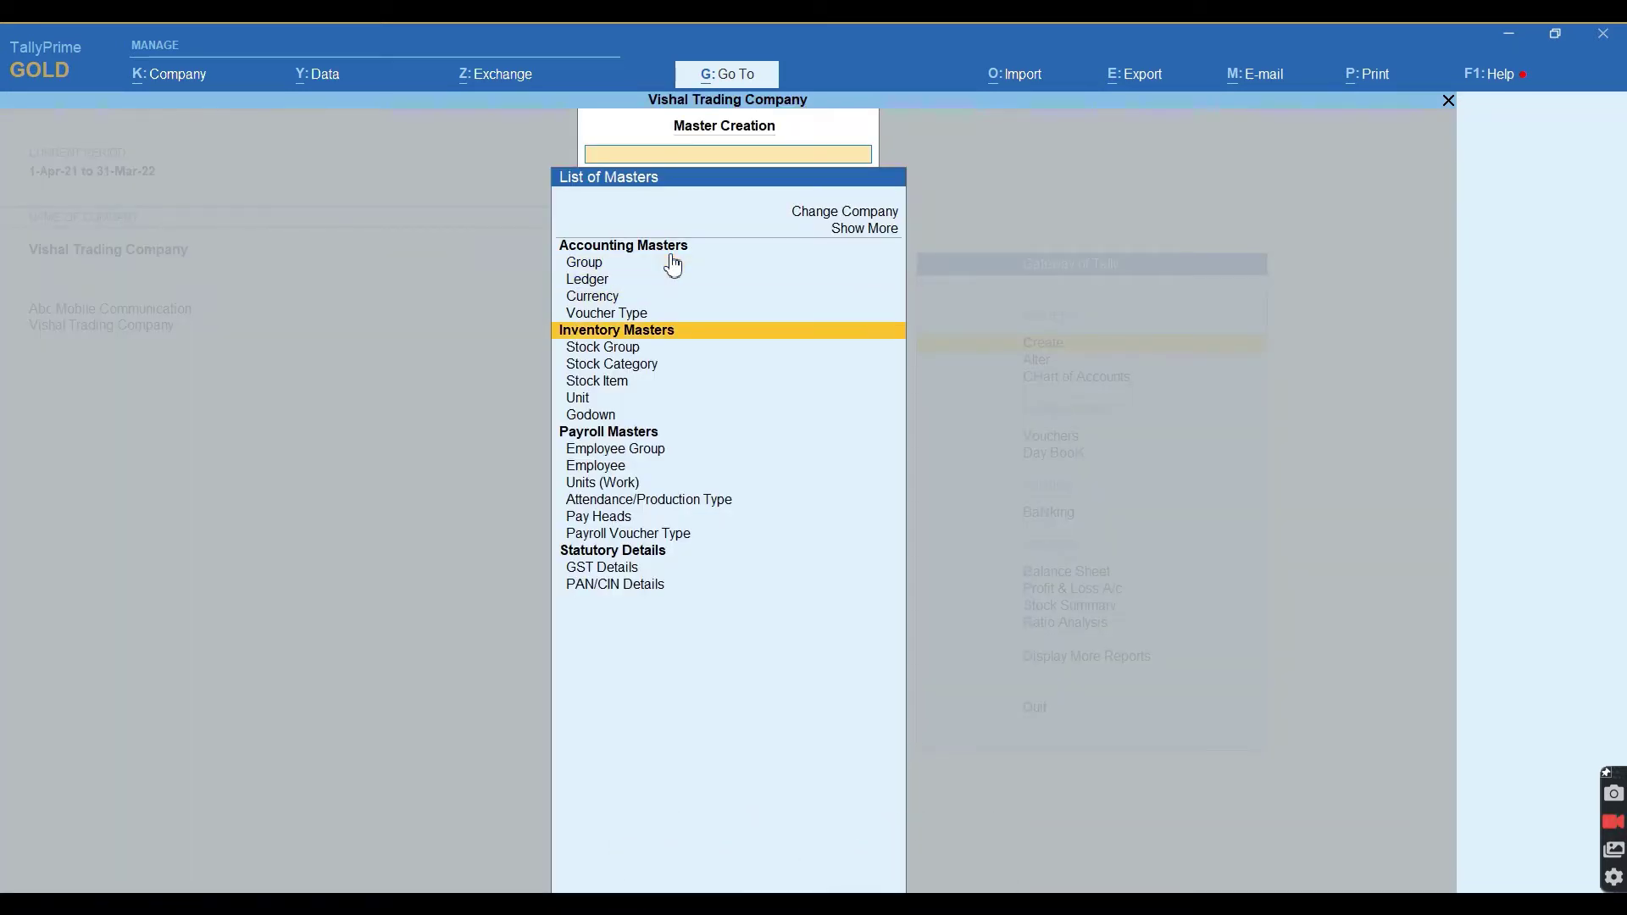
key(Down)
key(Down)
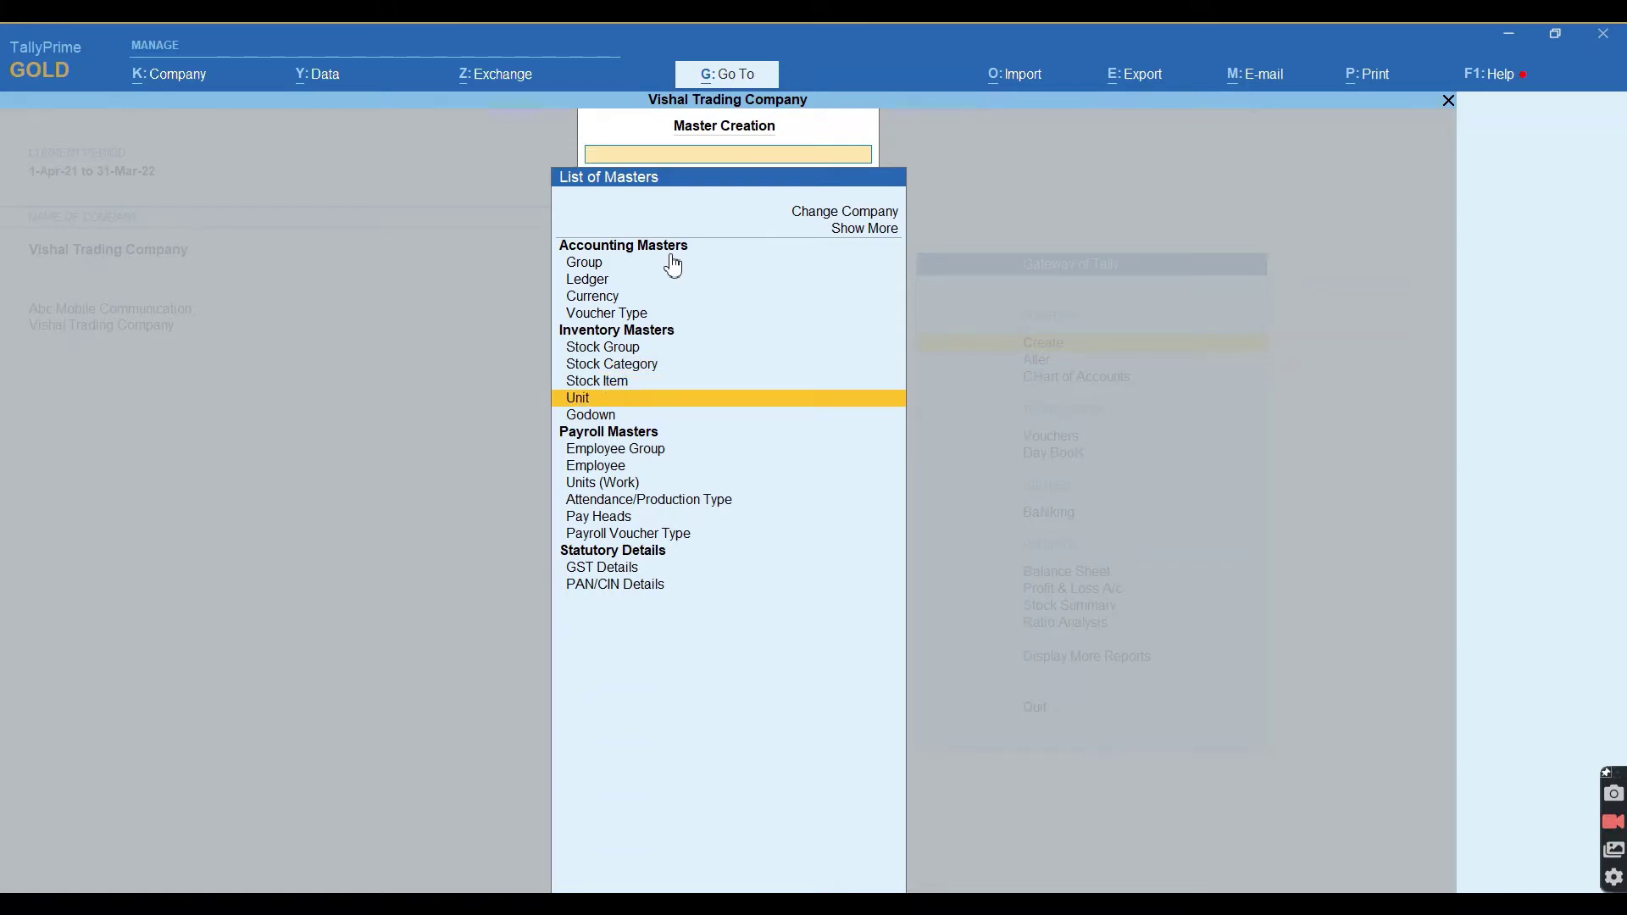
key(Return)
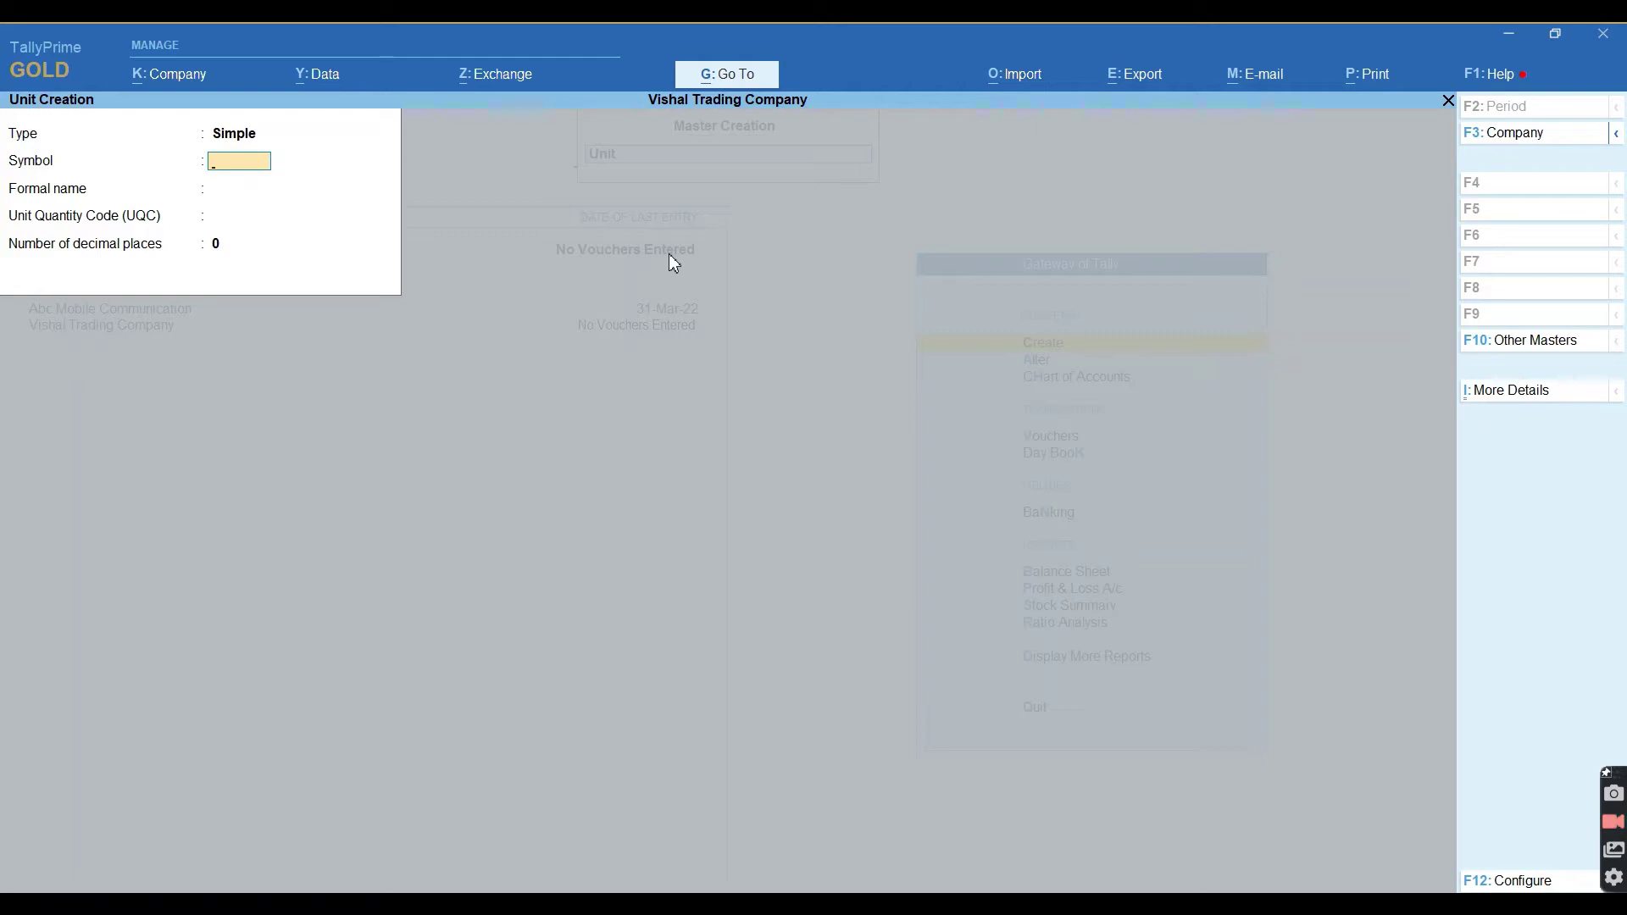
Create unit kgs with UQC KGS-KILOGRAMS and 2 decimal places.
text(kgs)
key(Return)
key(Return)
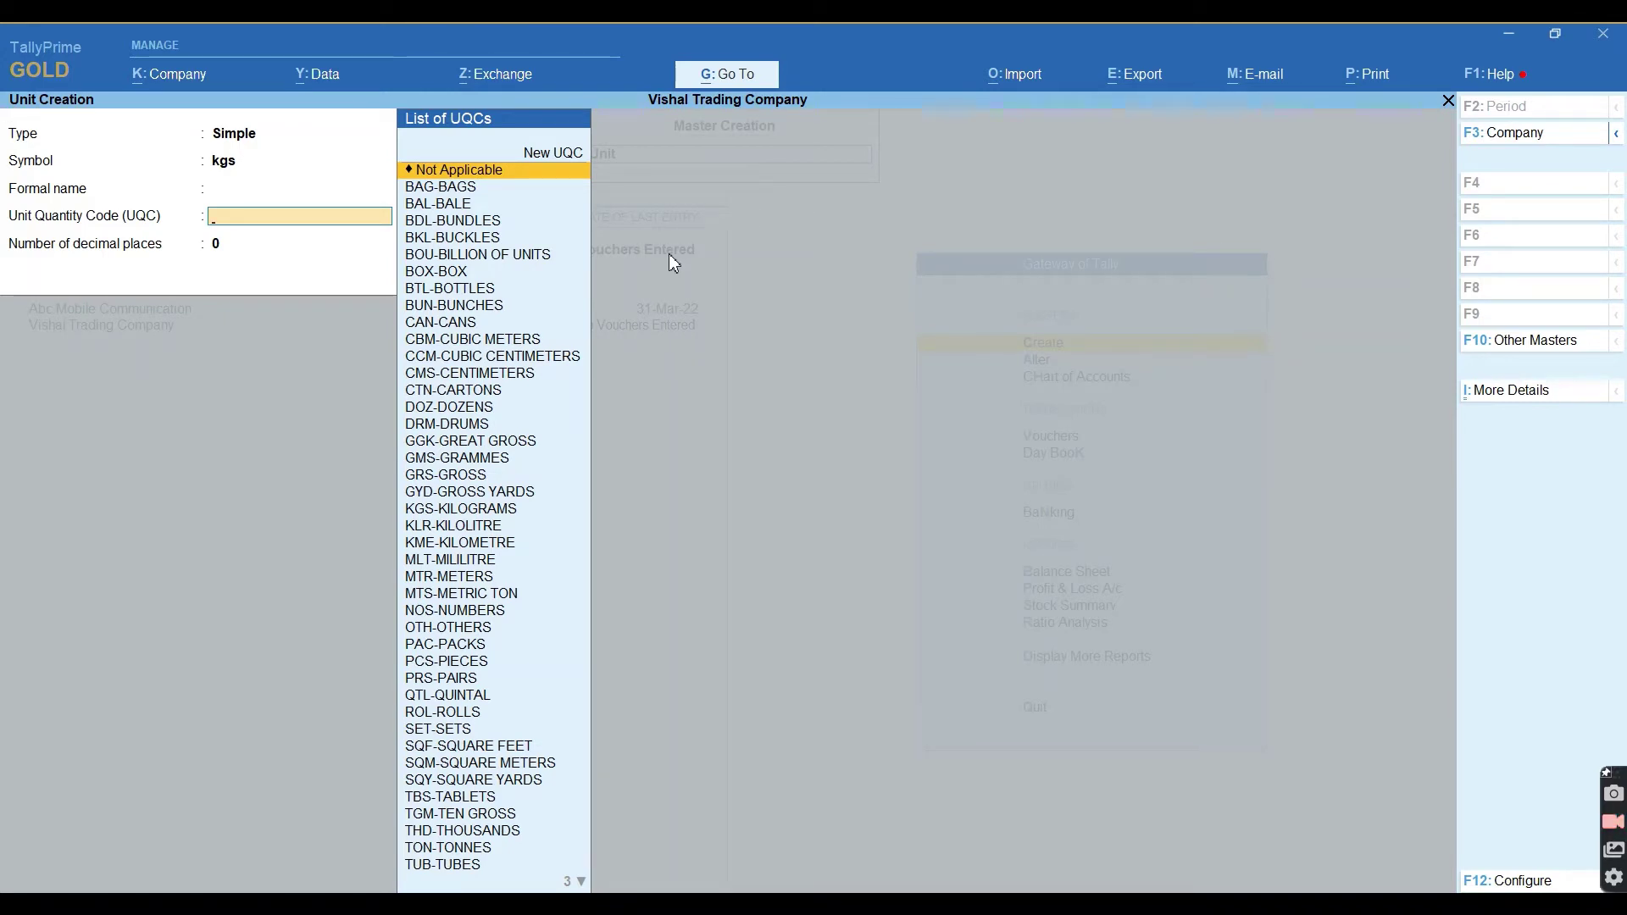
text(kilo)
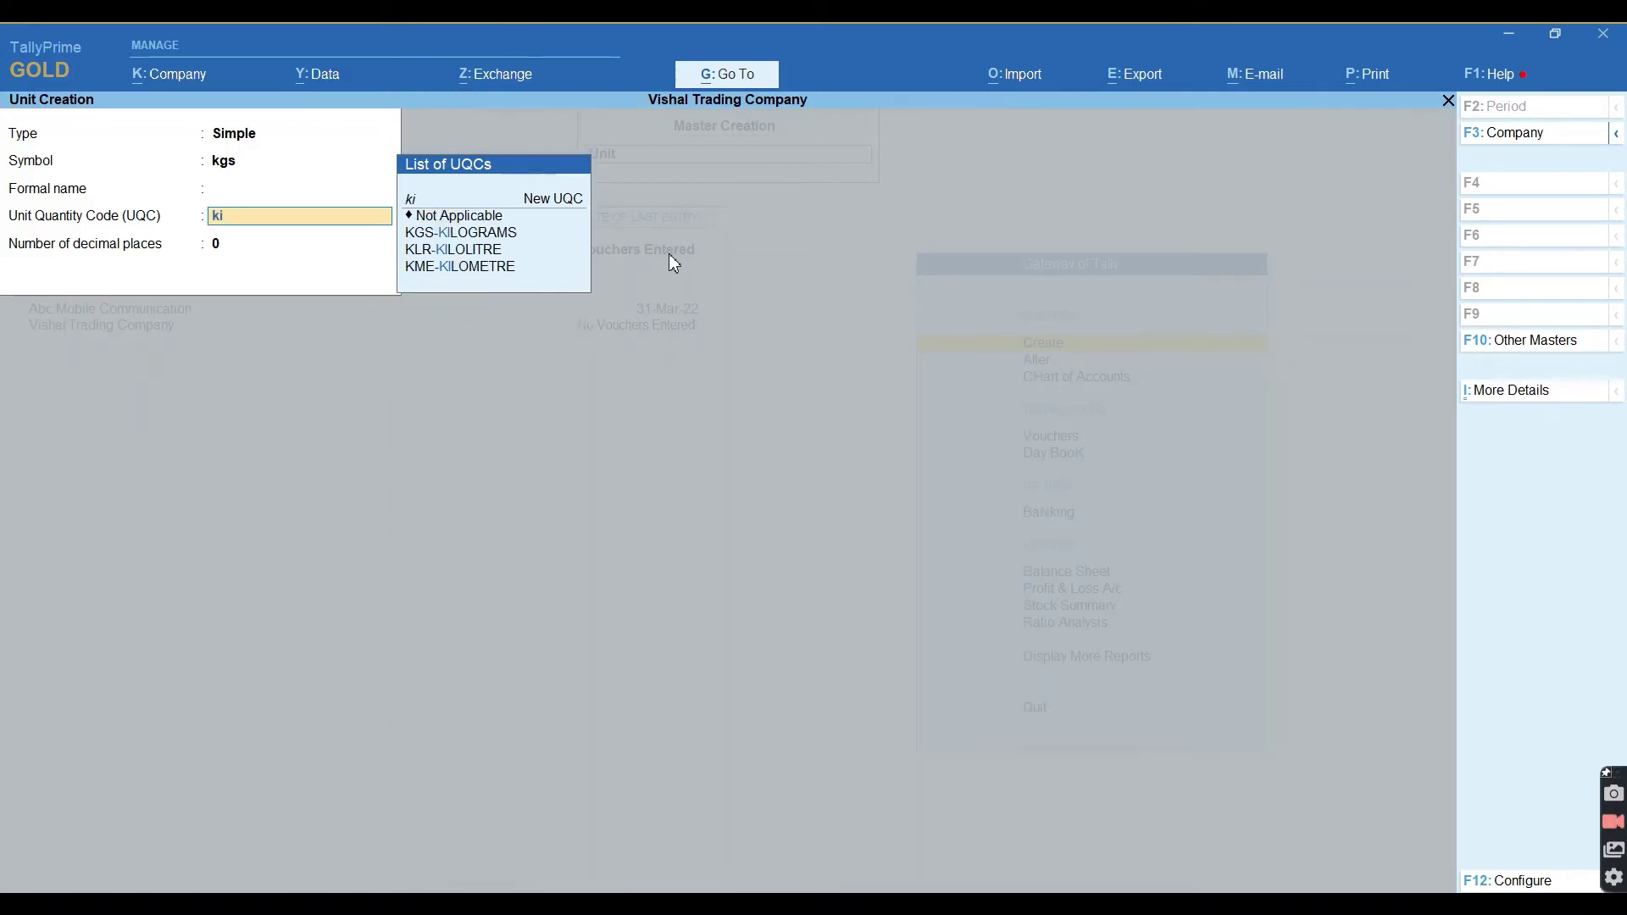
key(Up)
key(Up)
key(Up)
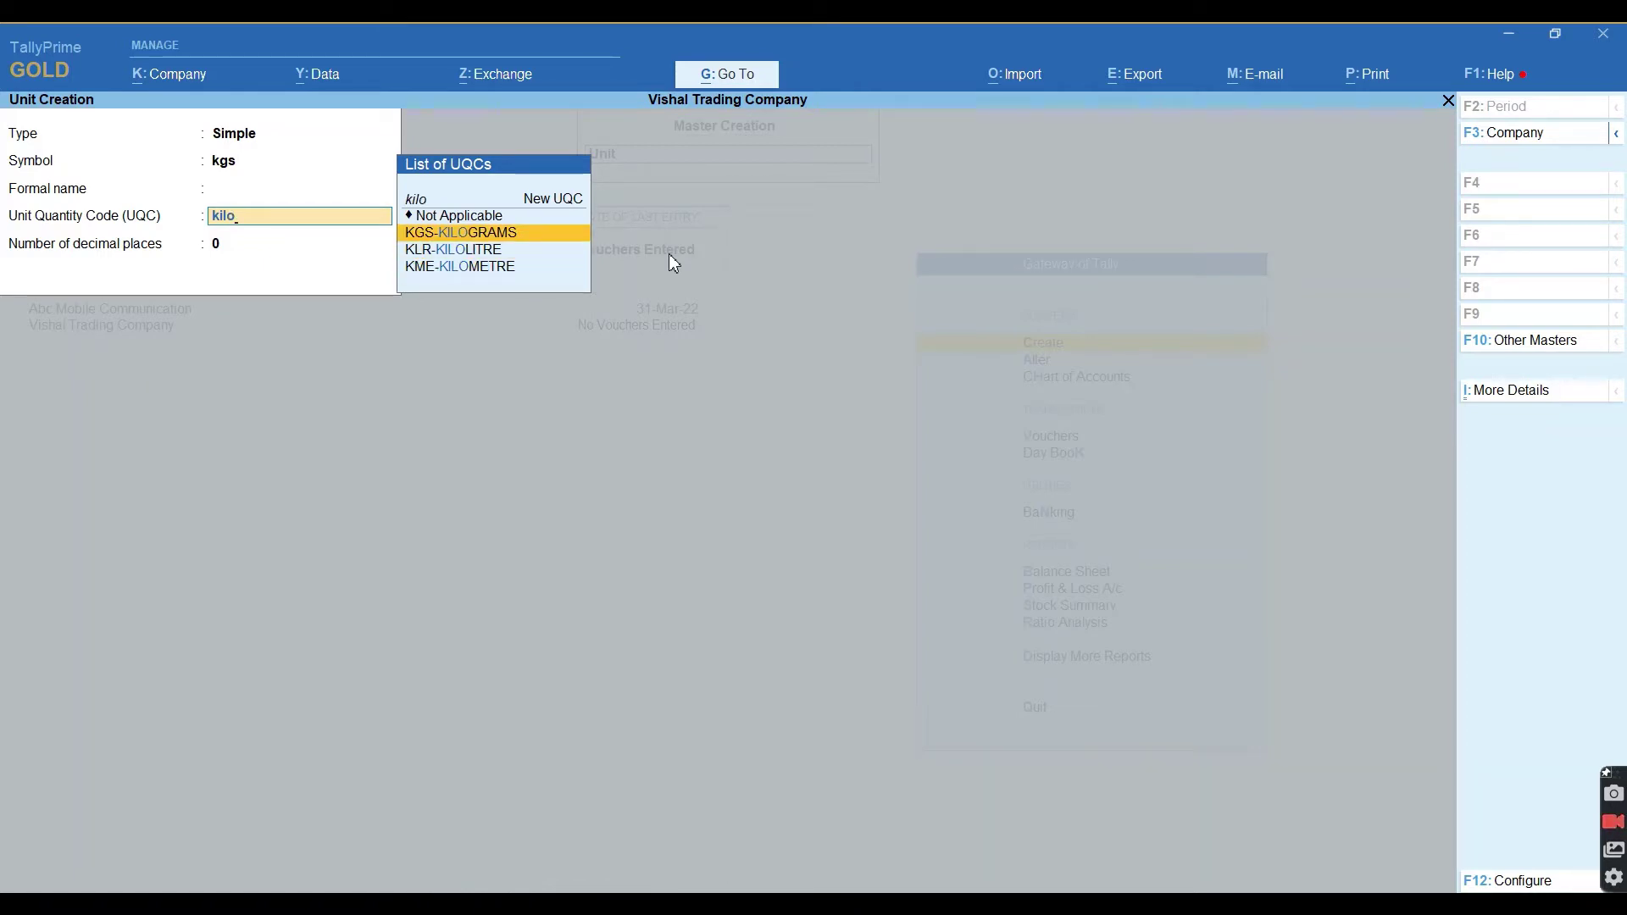
key(Return)
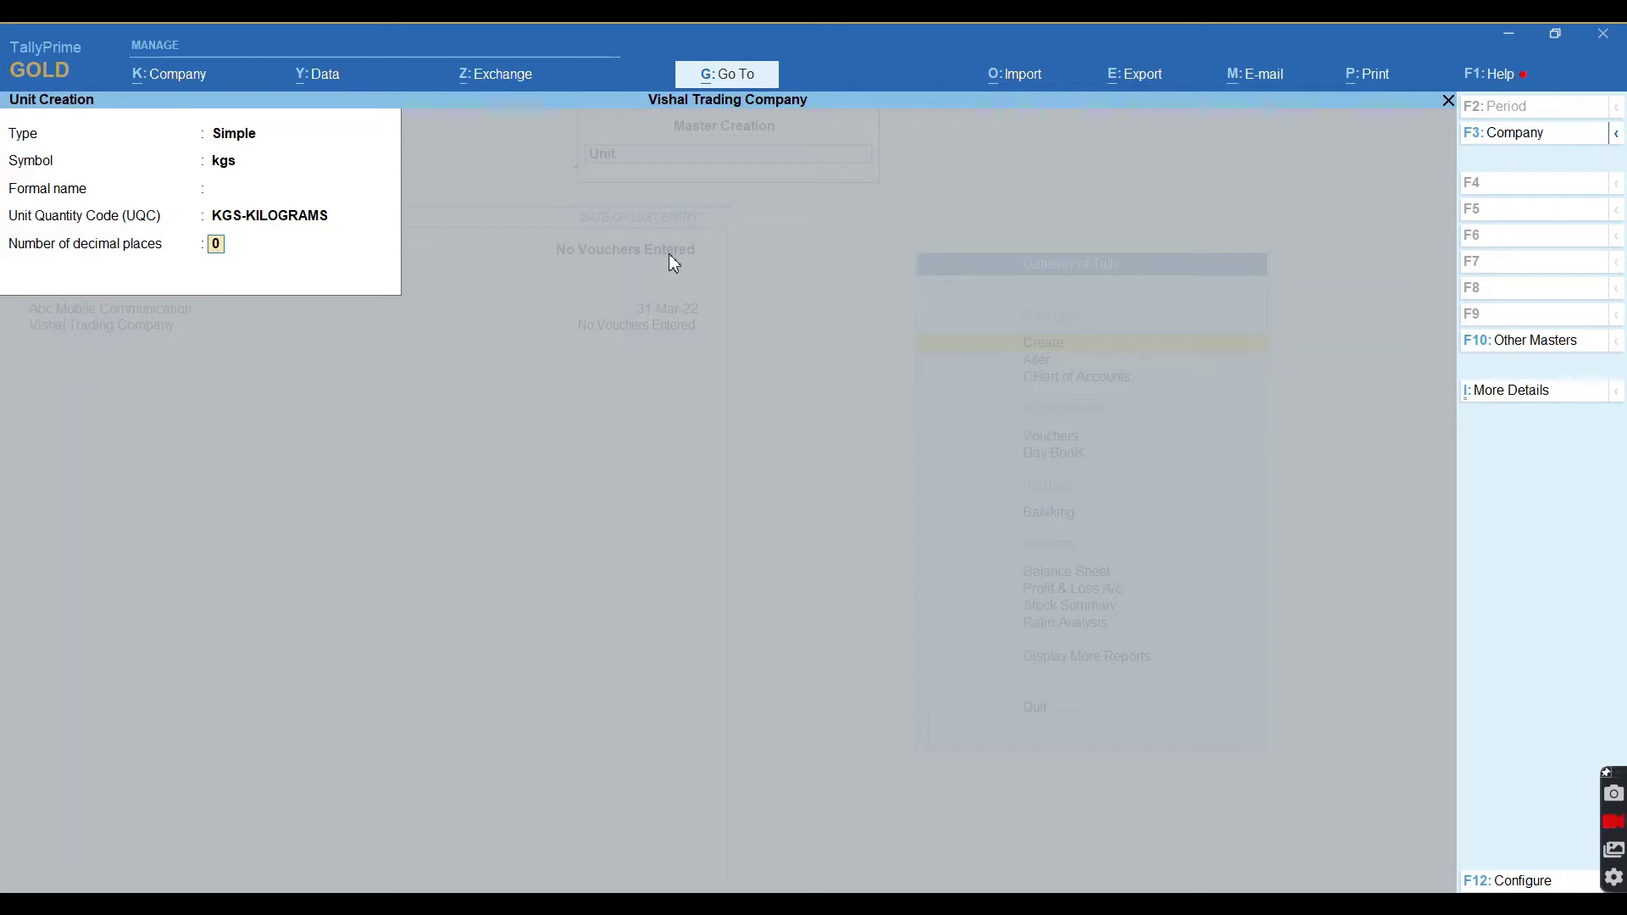
text(2)
key(Return)
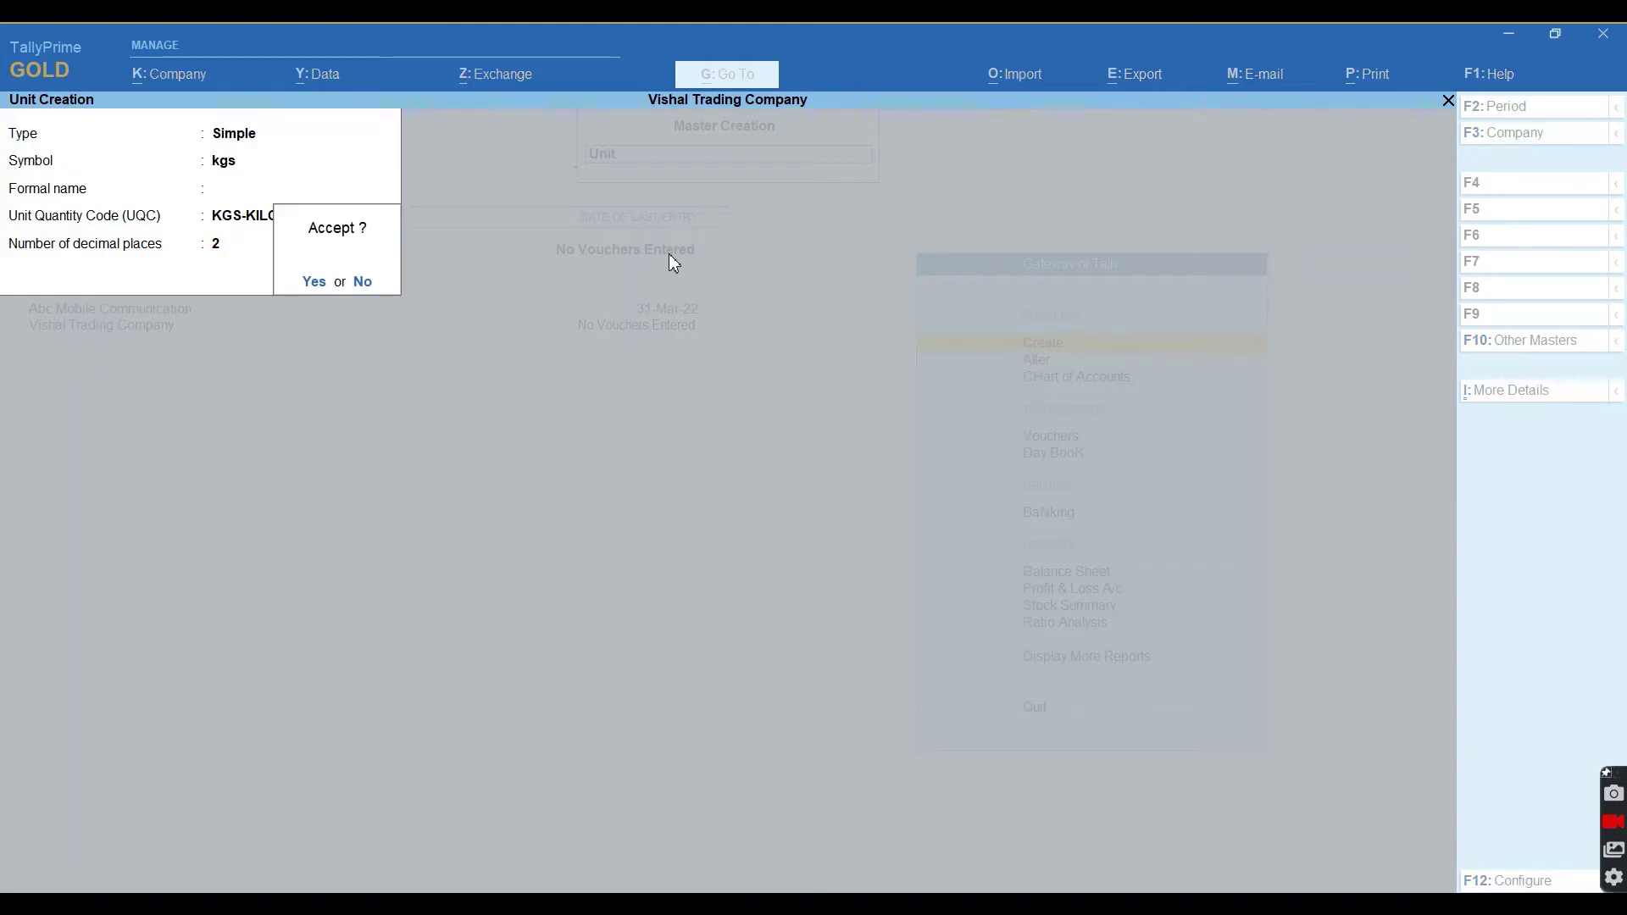
key(Return)
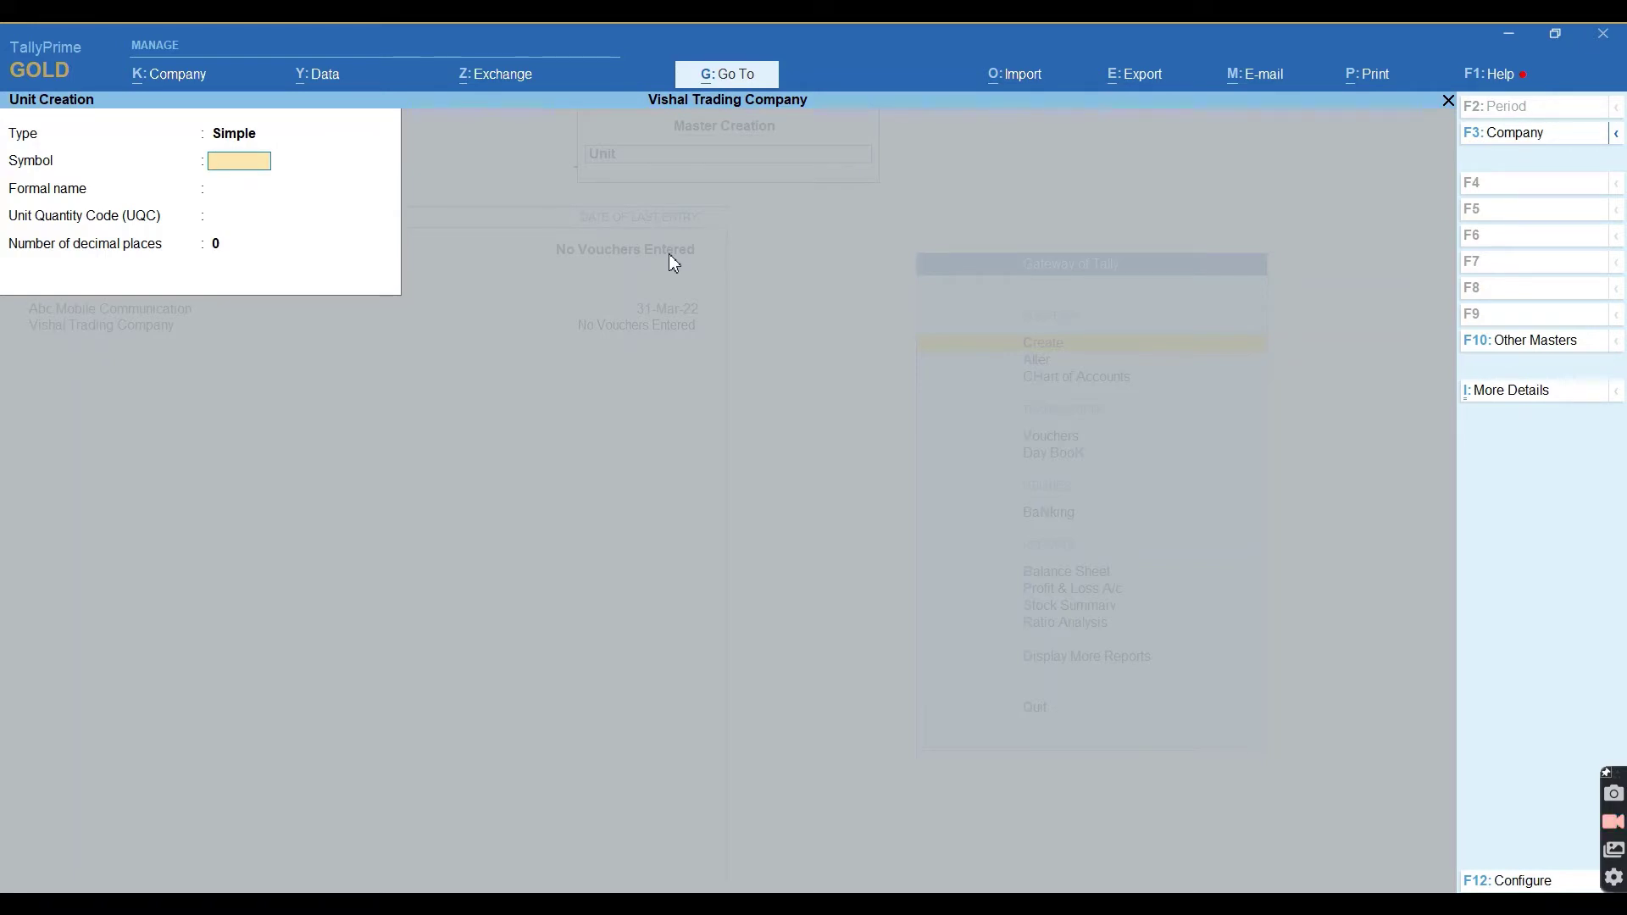
Create unit pcs with UQC PCS-PIECES and 0 decimals, then leave unit creation.
text(pcs)
key(Return)
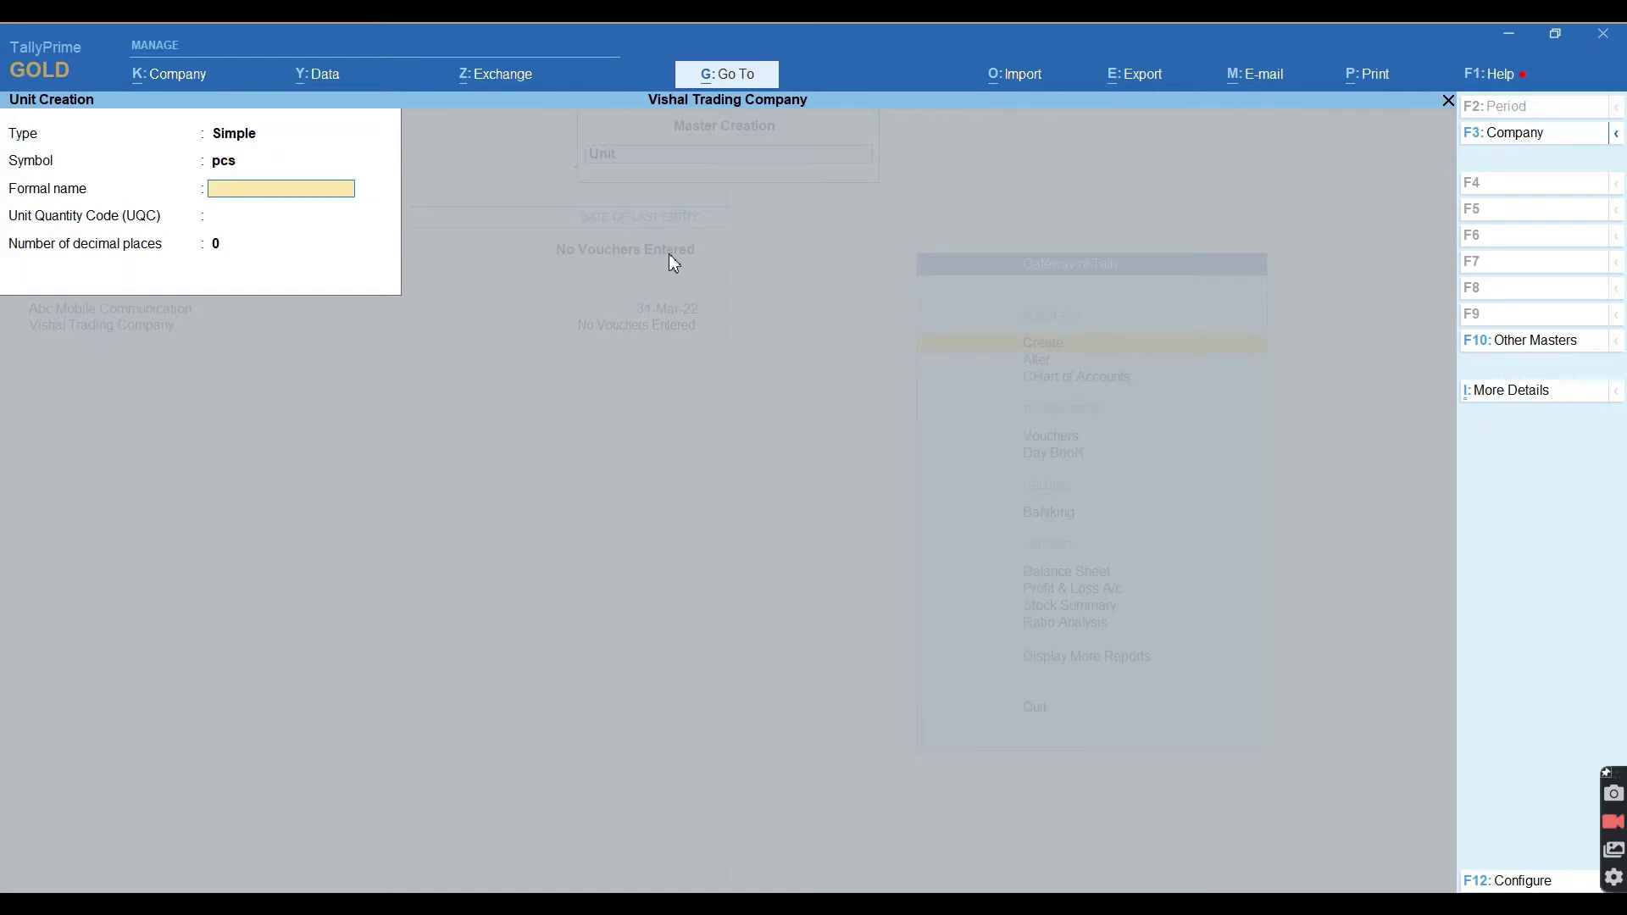
key(Return)
text(pcs)
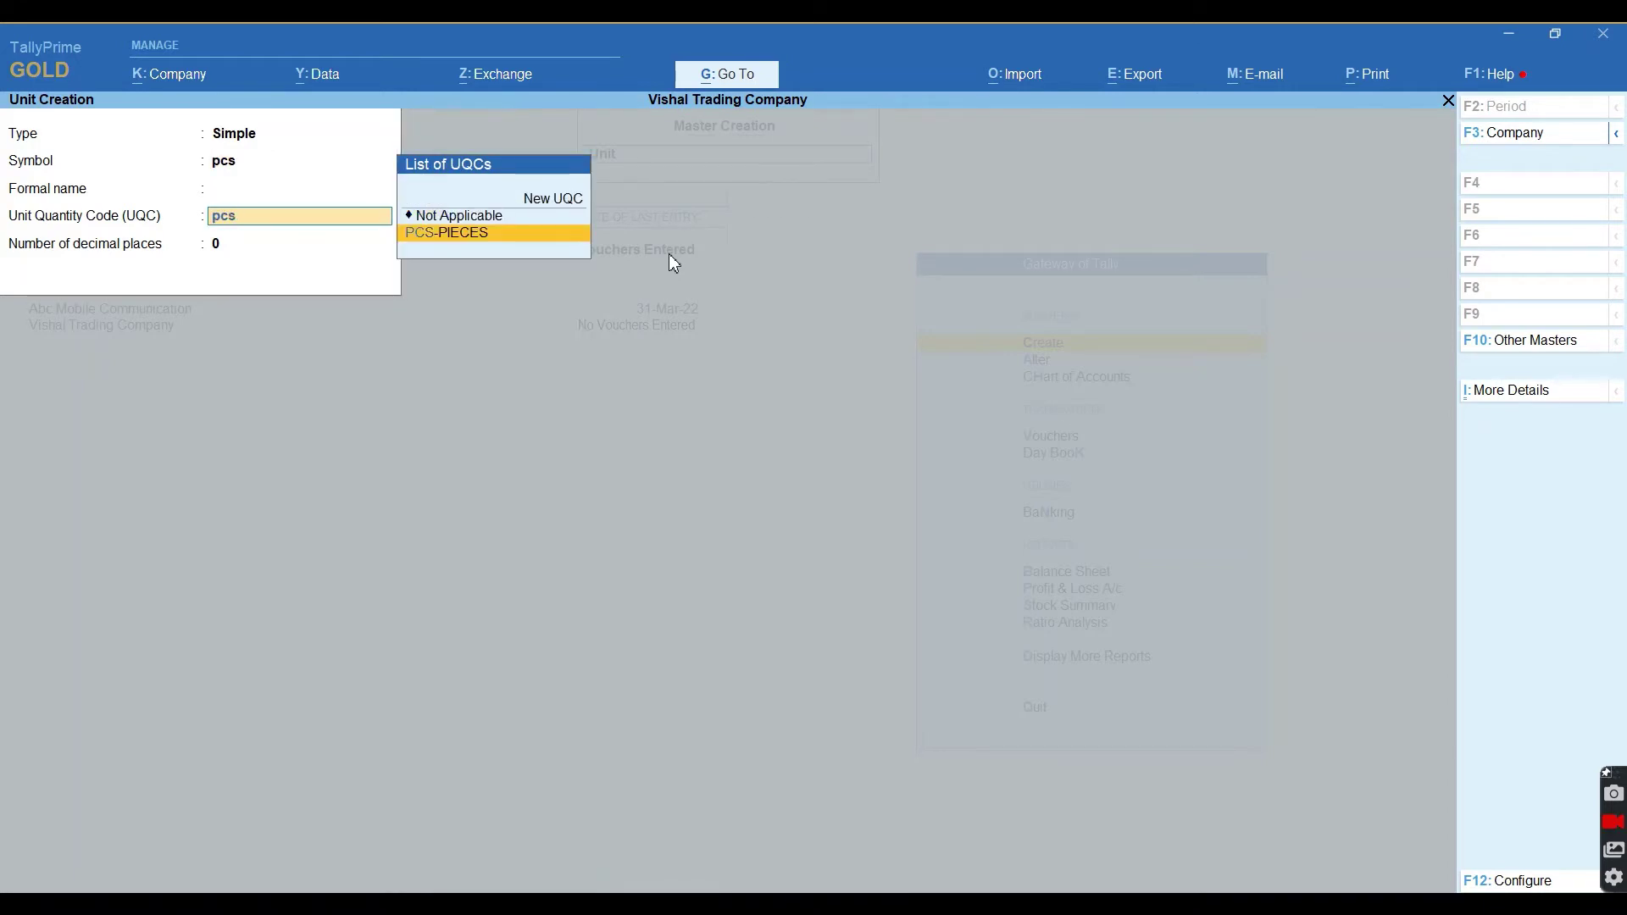
key(Return)
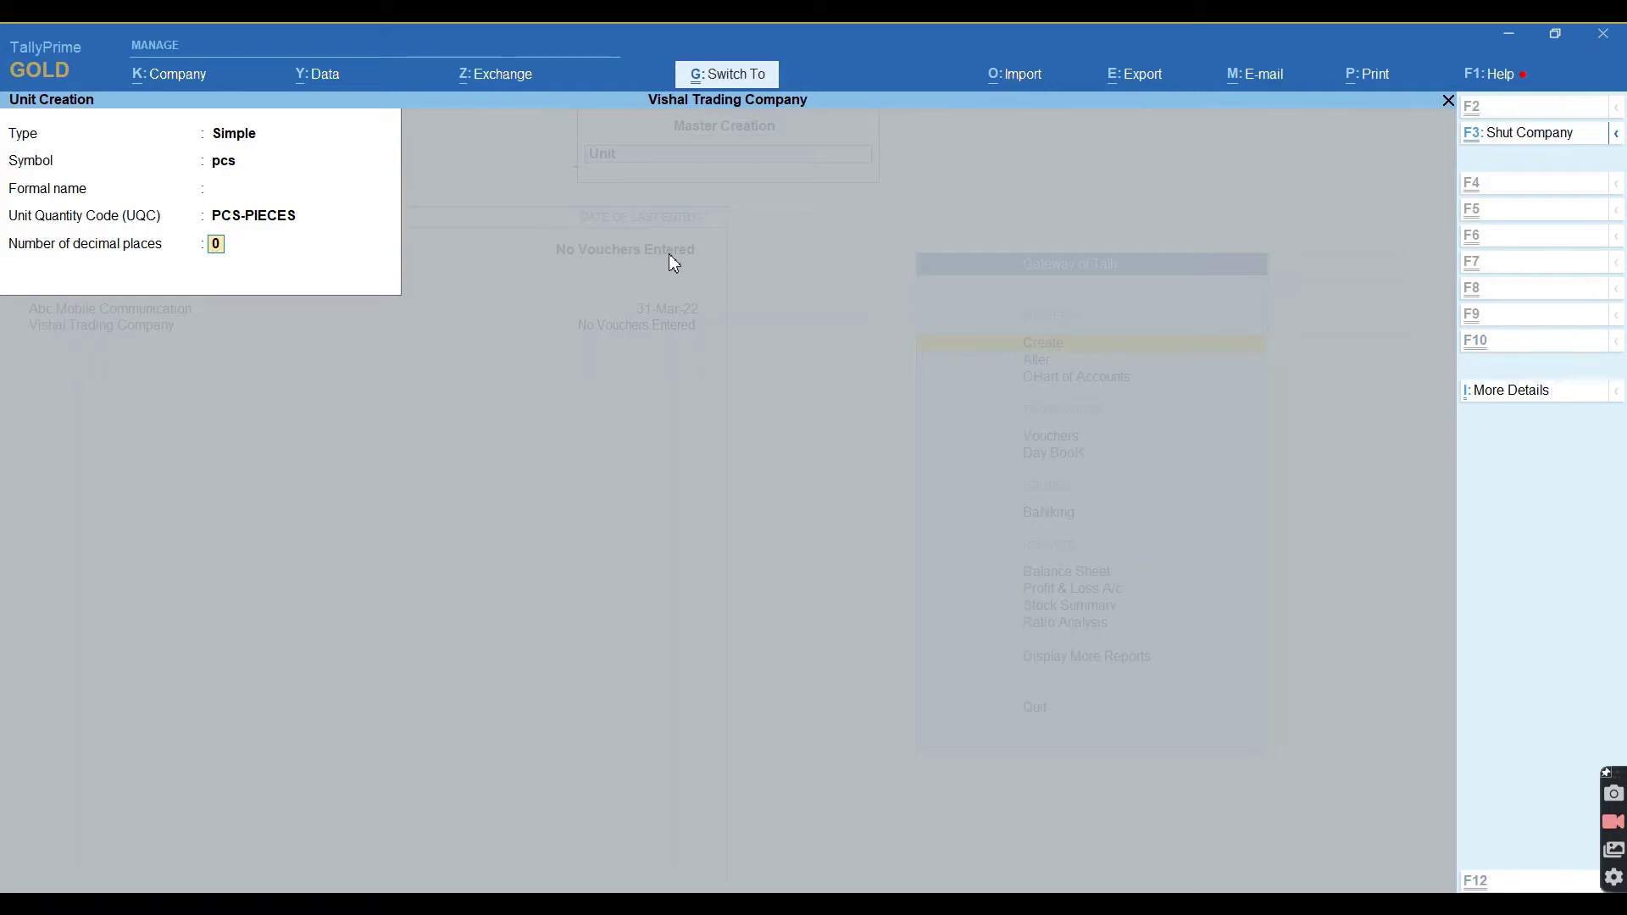
key(Return)
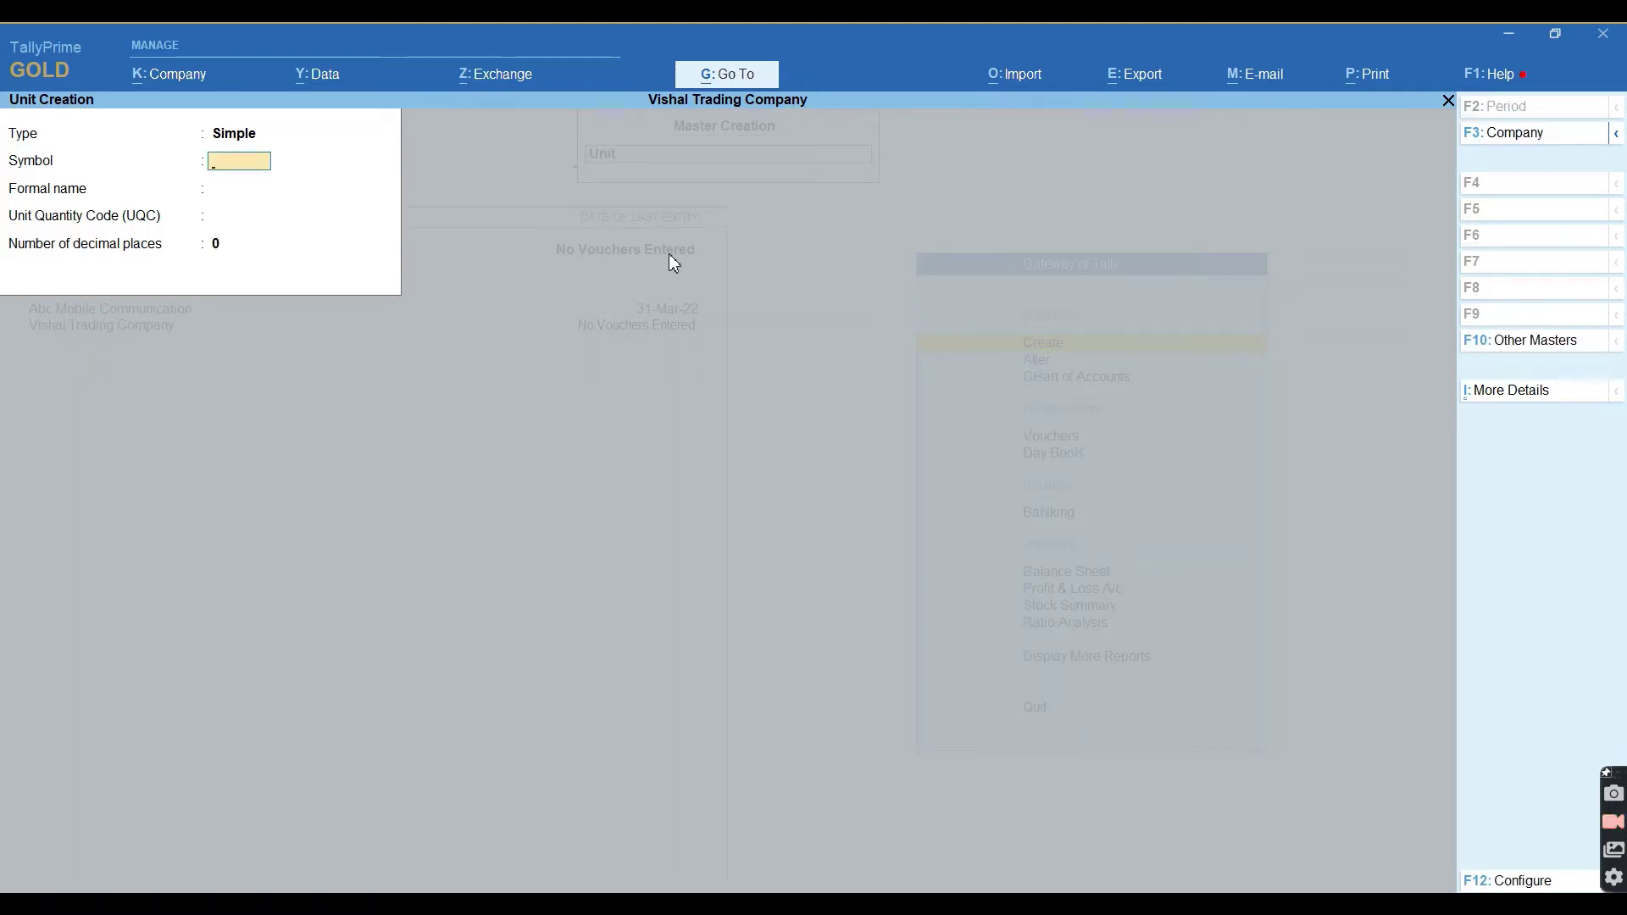
key(Escape)
key(Return)
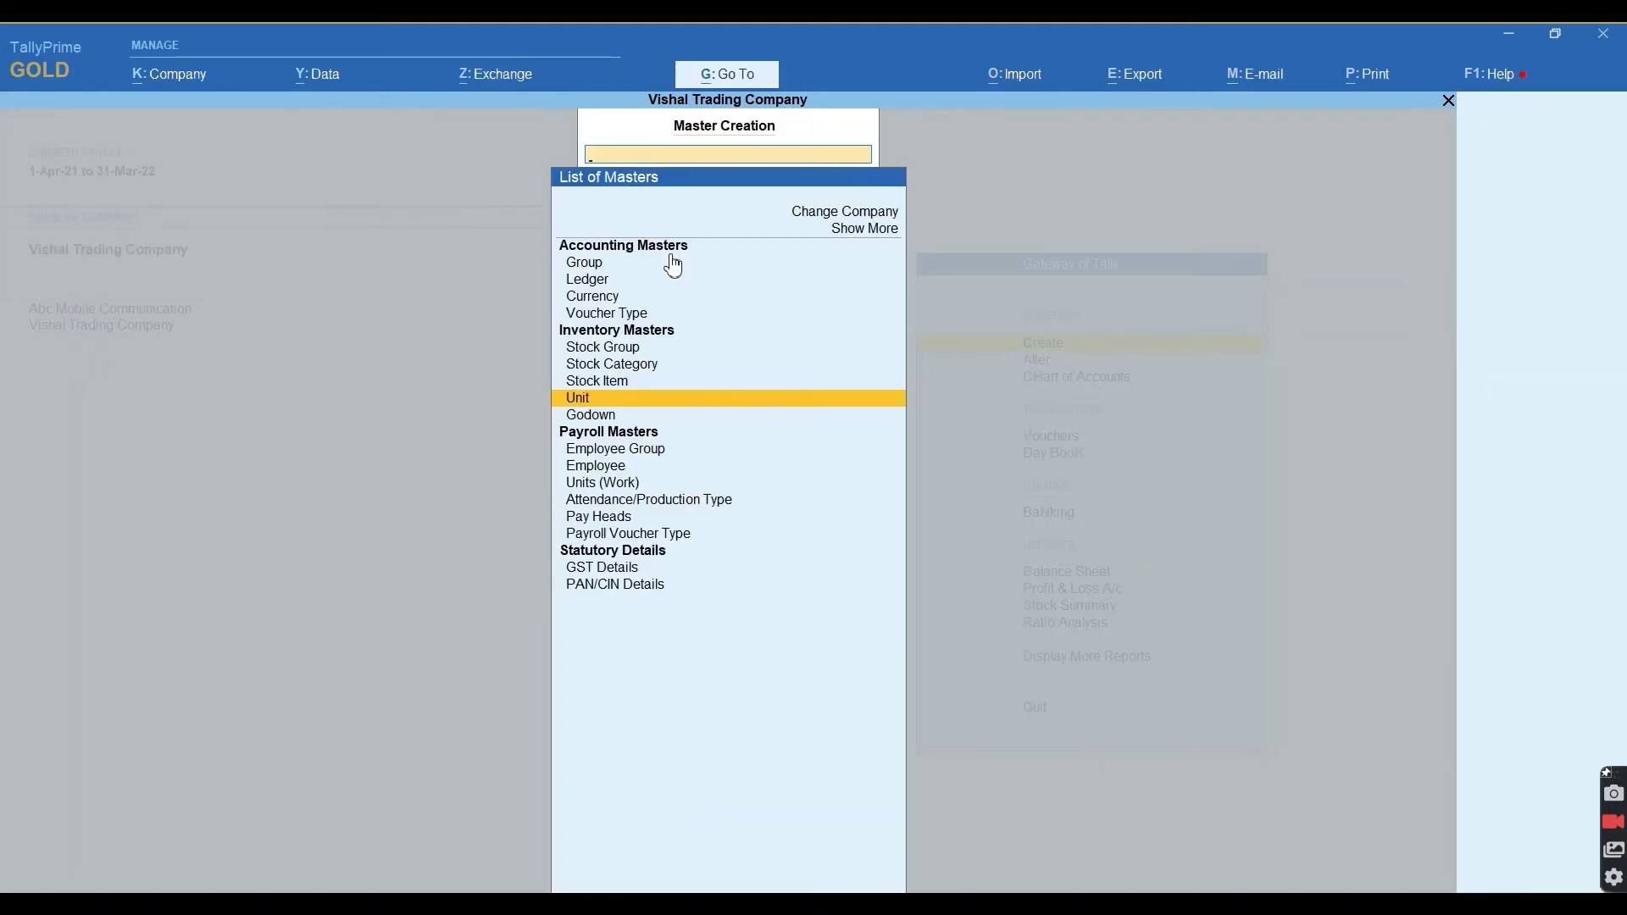
Create the godown Rudrapur under Primary.
key(Down)
key(Return)
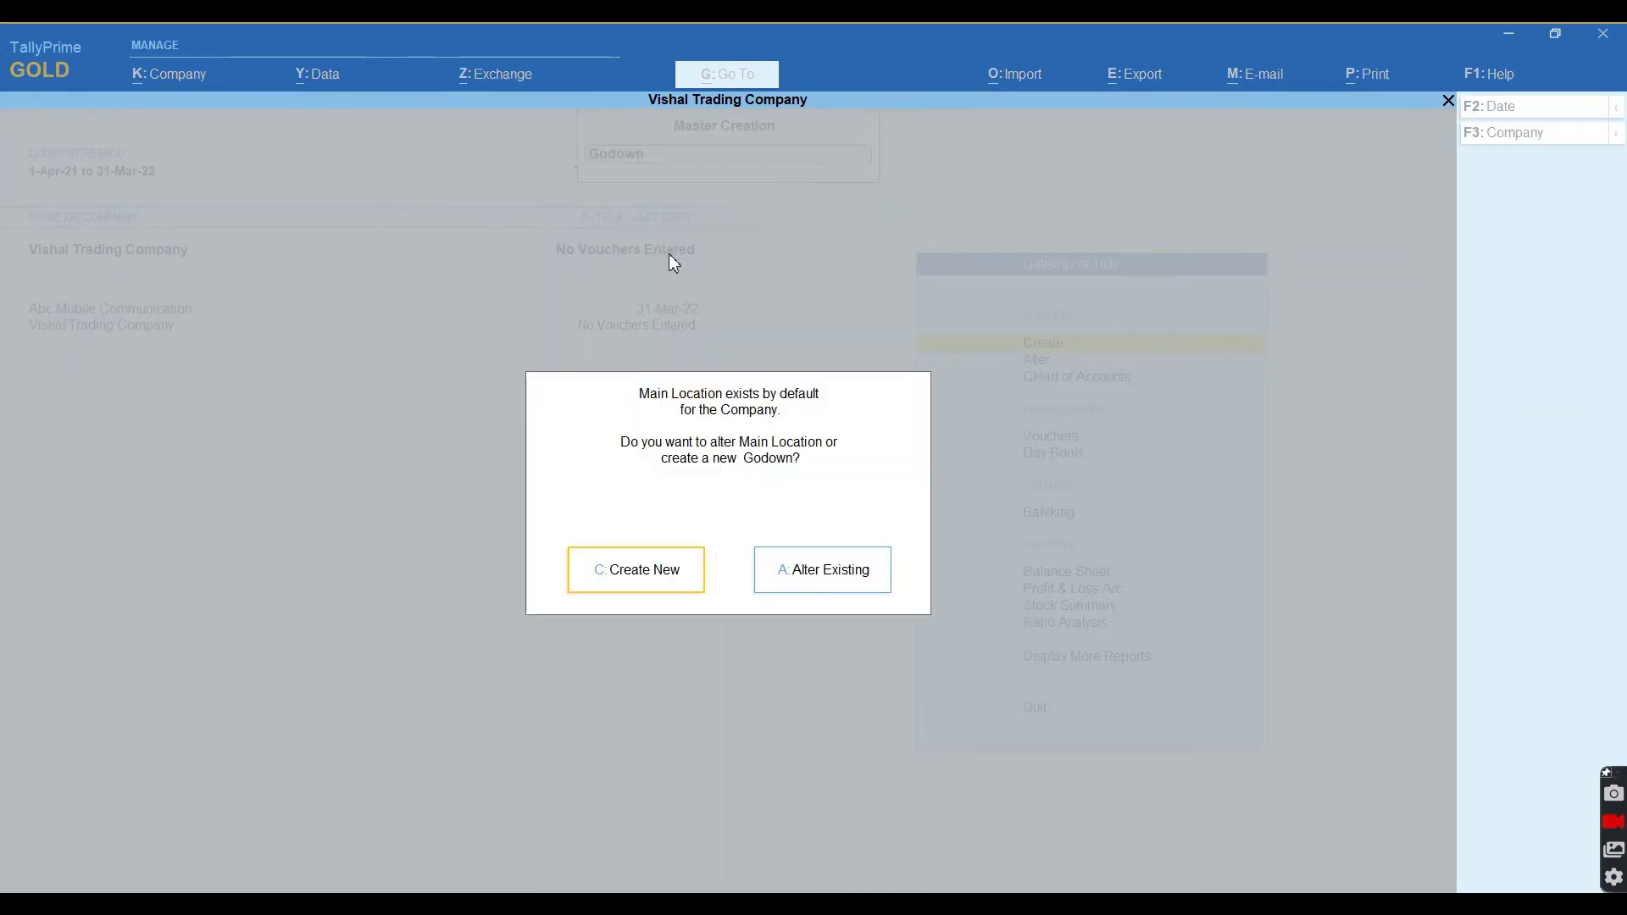
key(Return)
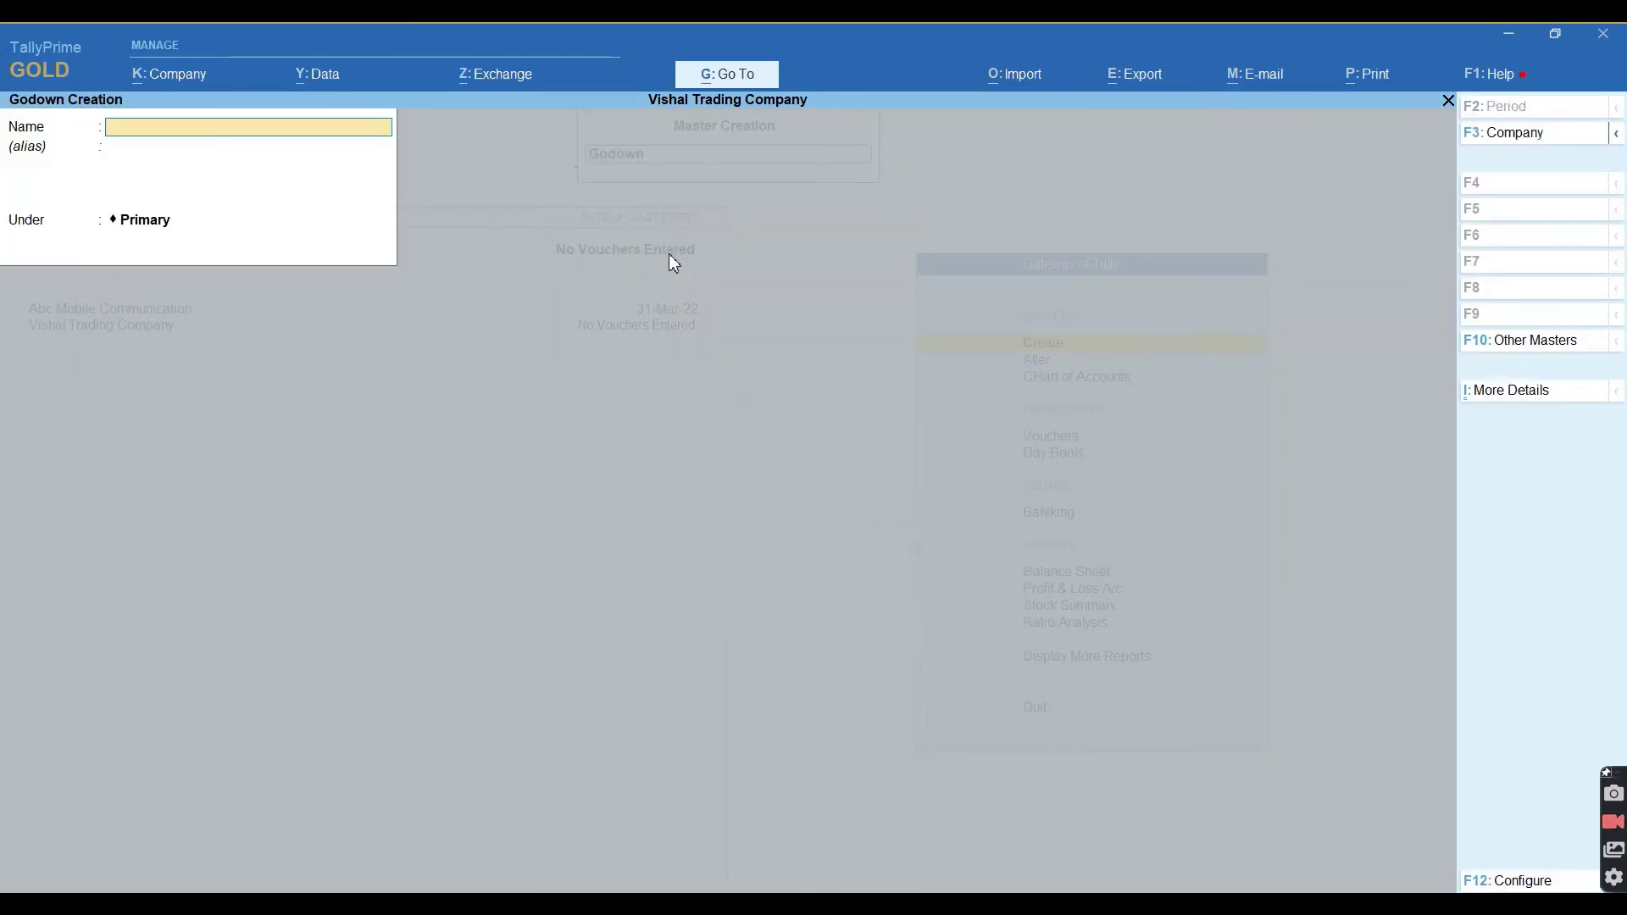
text(Rudrapur)
key(Return)
key(Return)
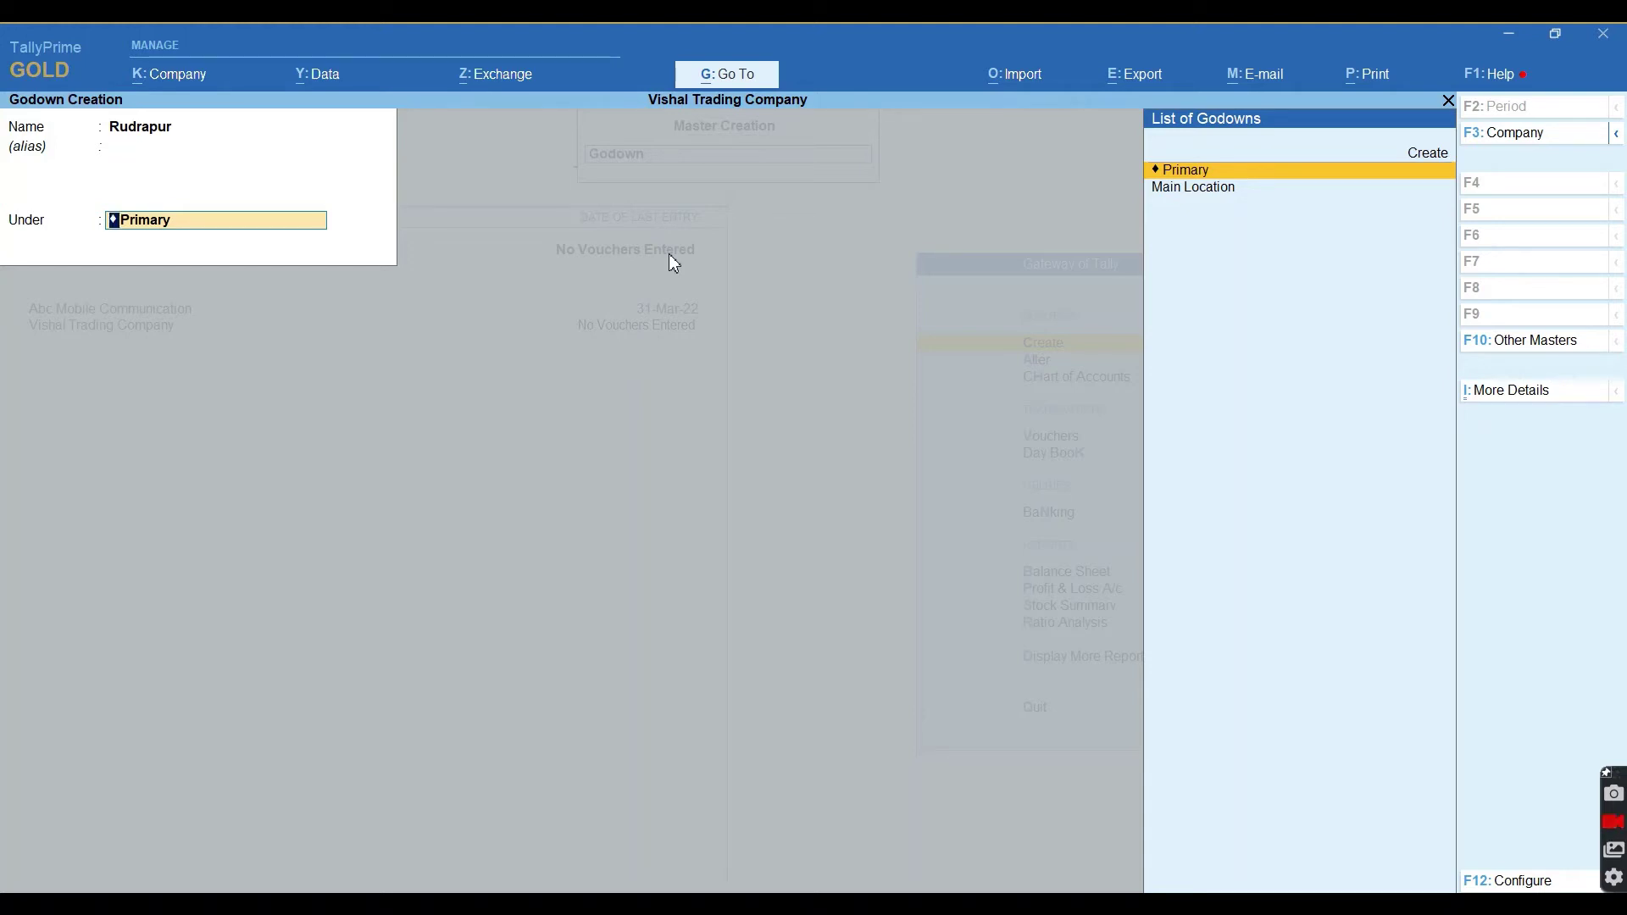
key(Return)
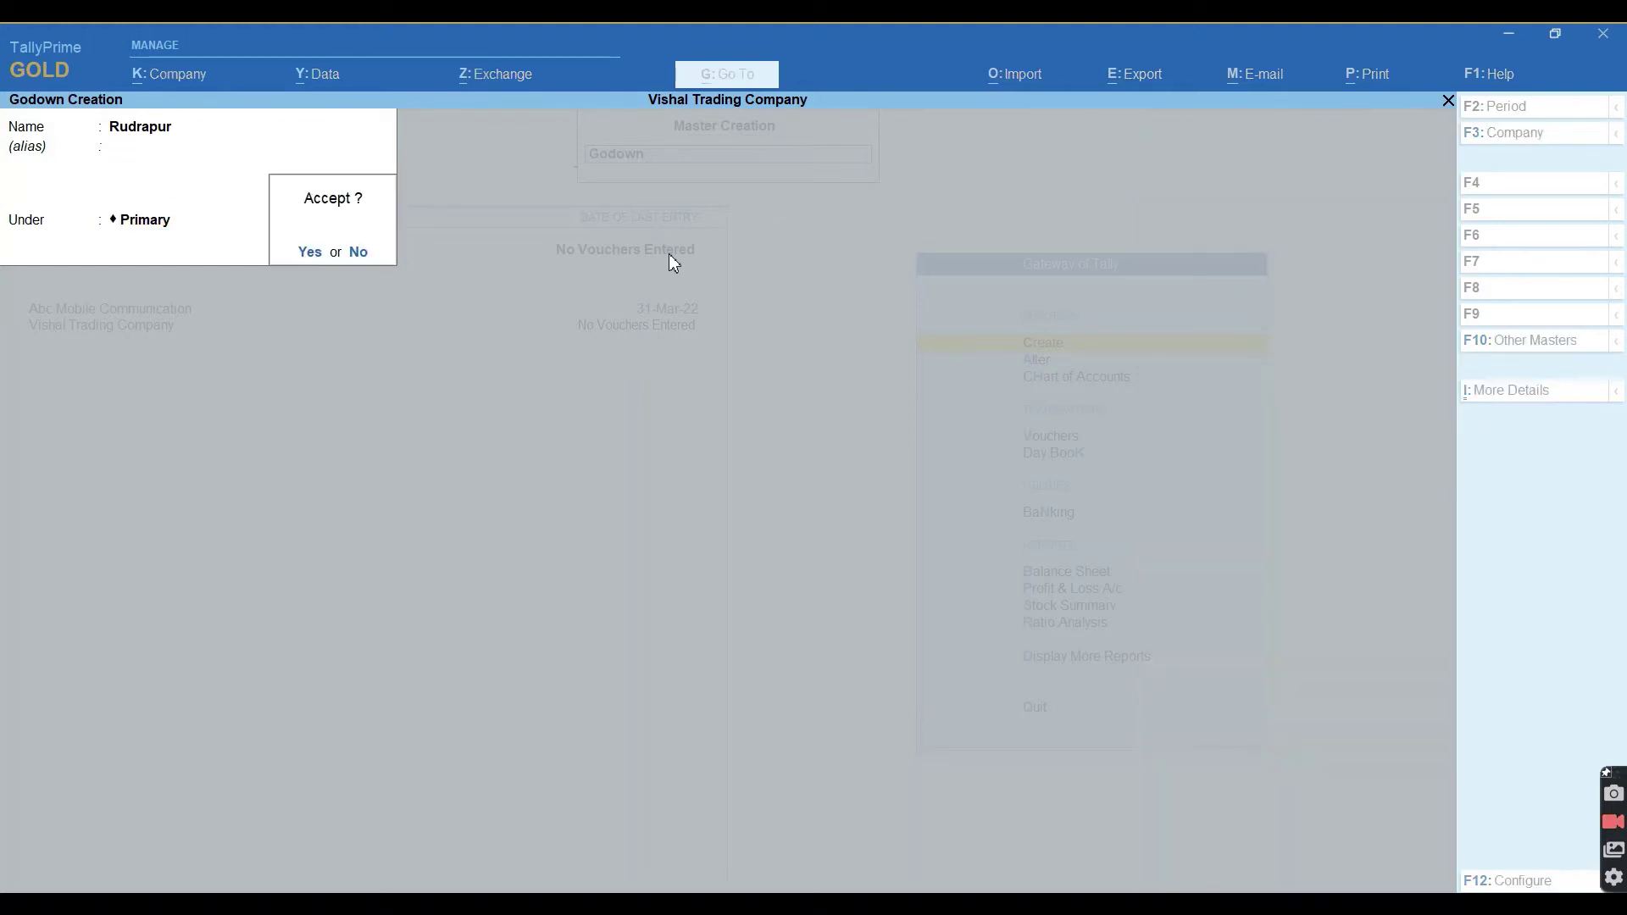
key(Return)
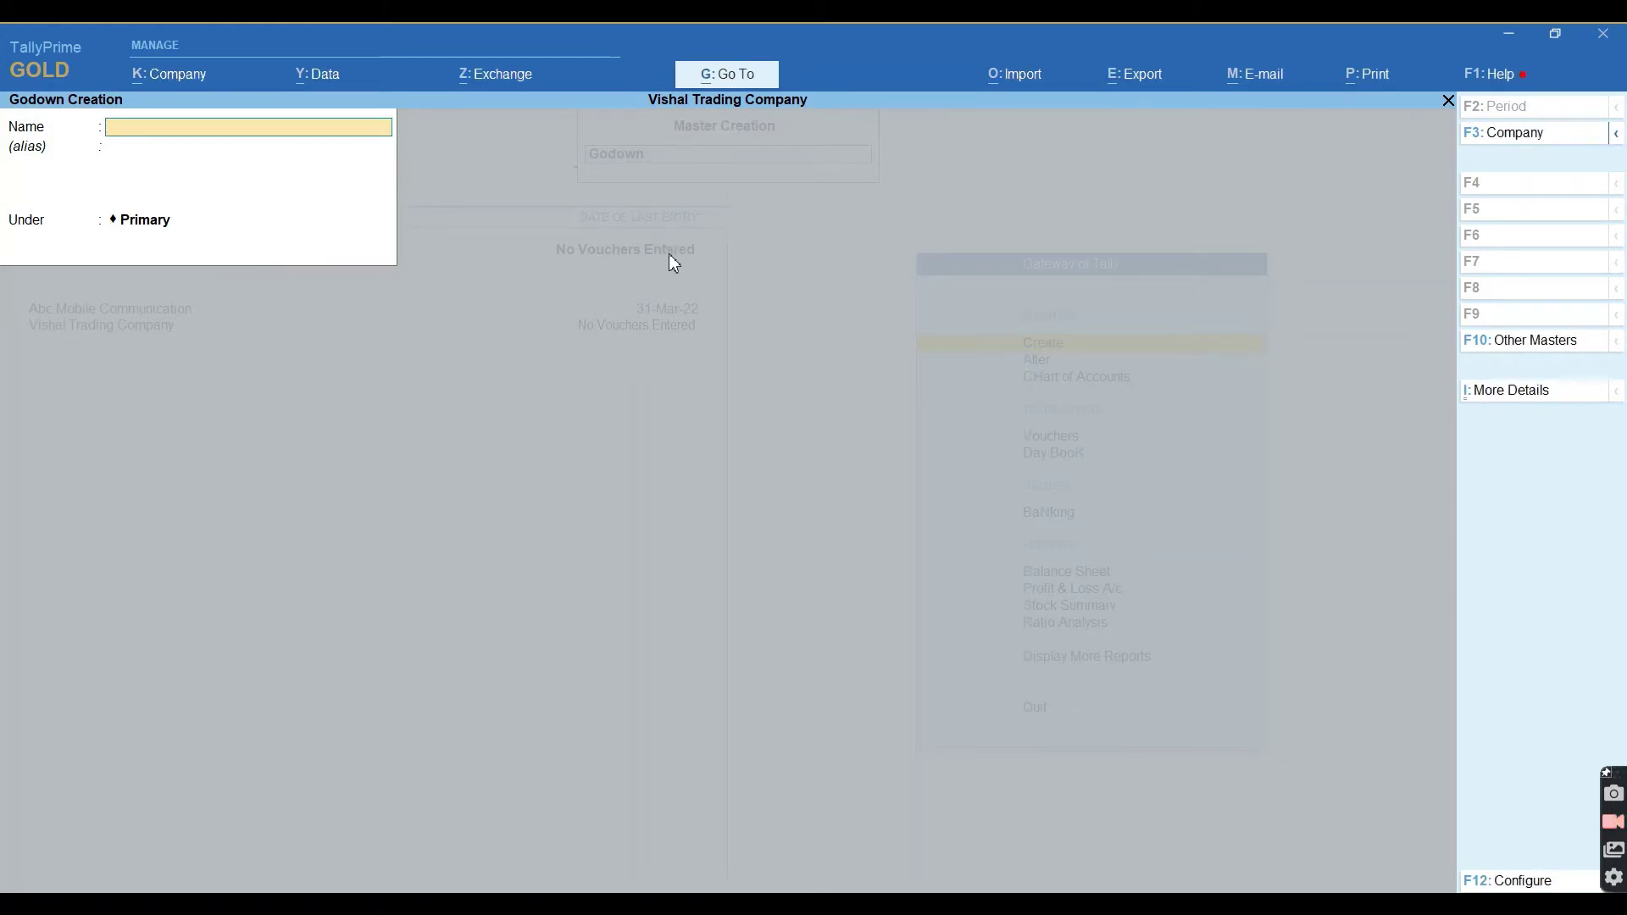
Create the godown Gadarpur under Primary and leave godown creation.
text(Gadarp)
key(Return)
key(Return)
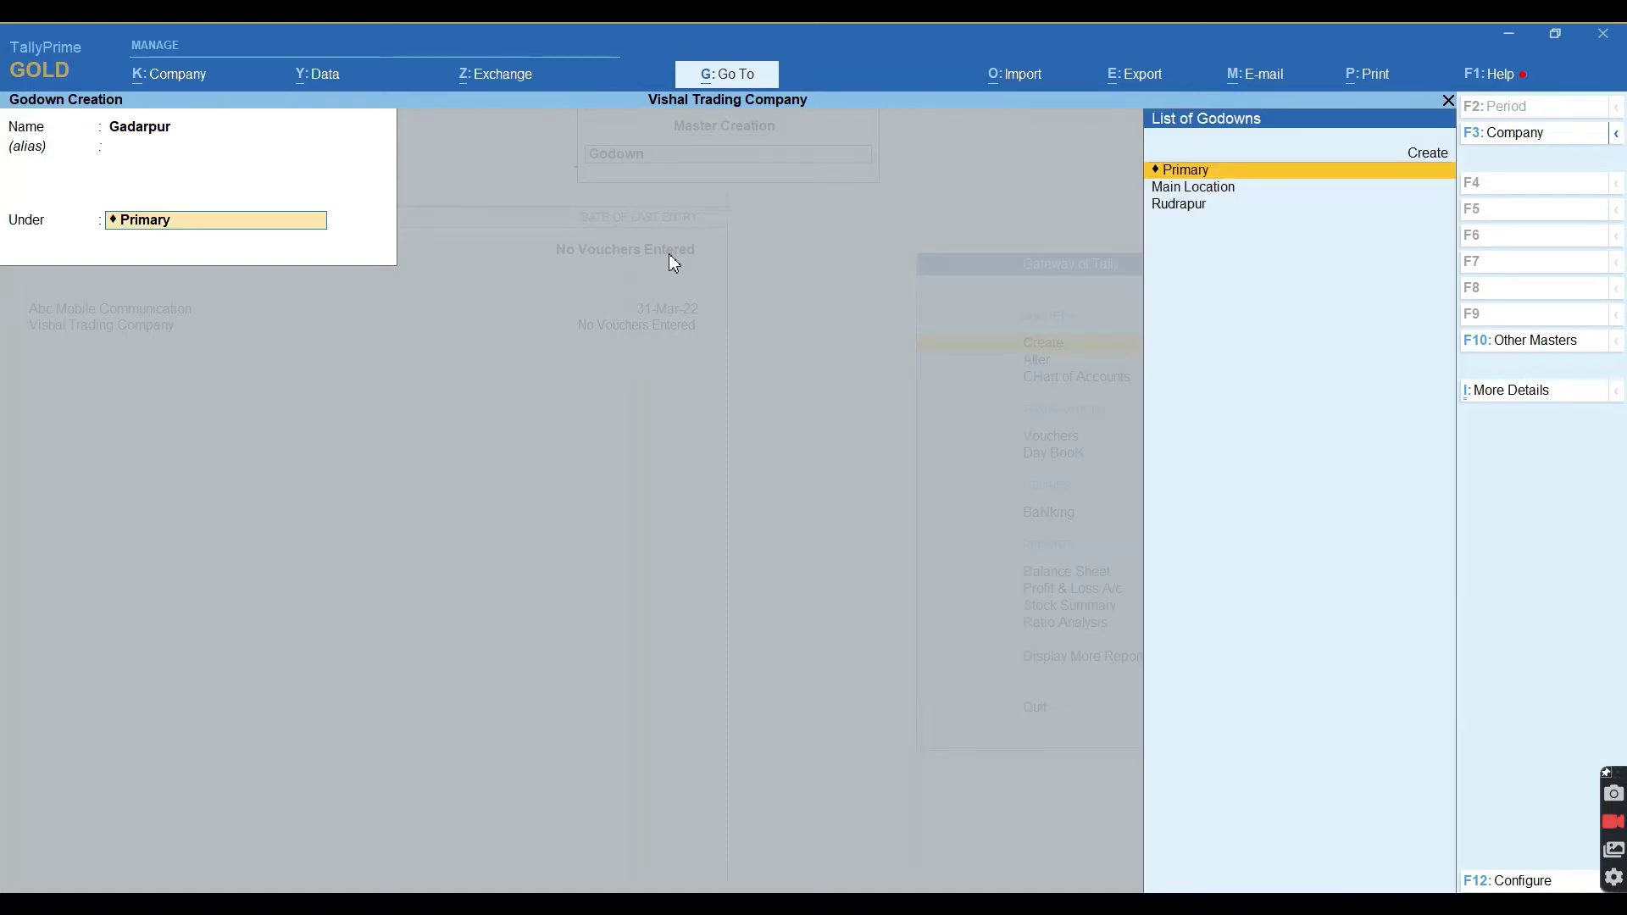
key(Return)
key(Return)
key(Escape)
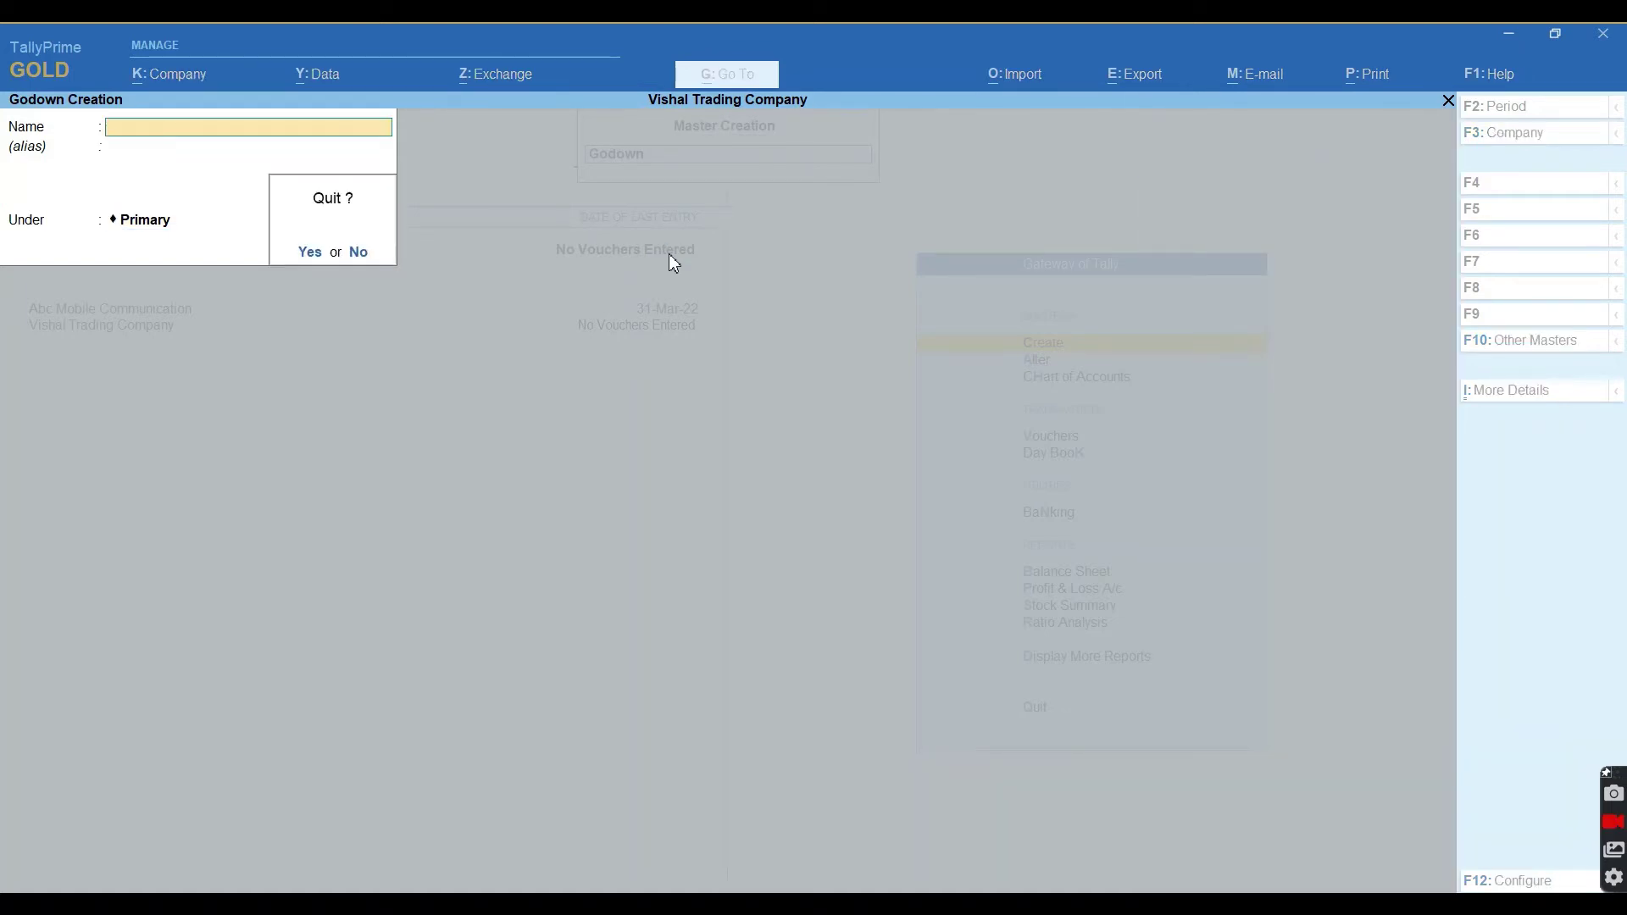
key(Return)
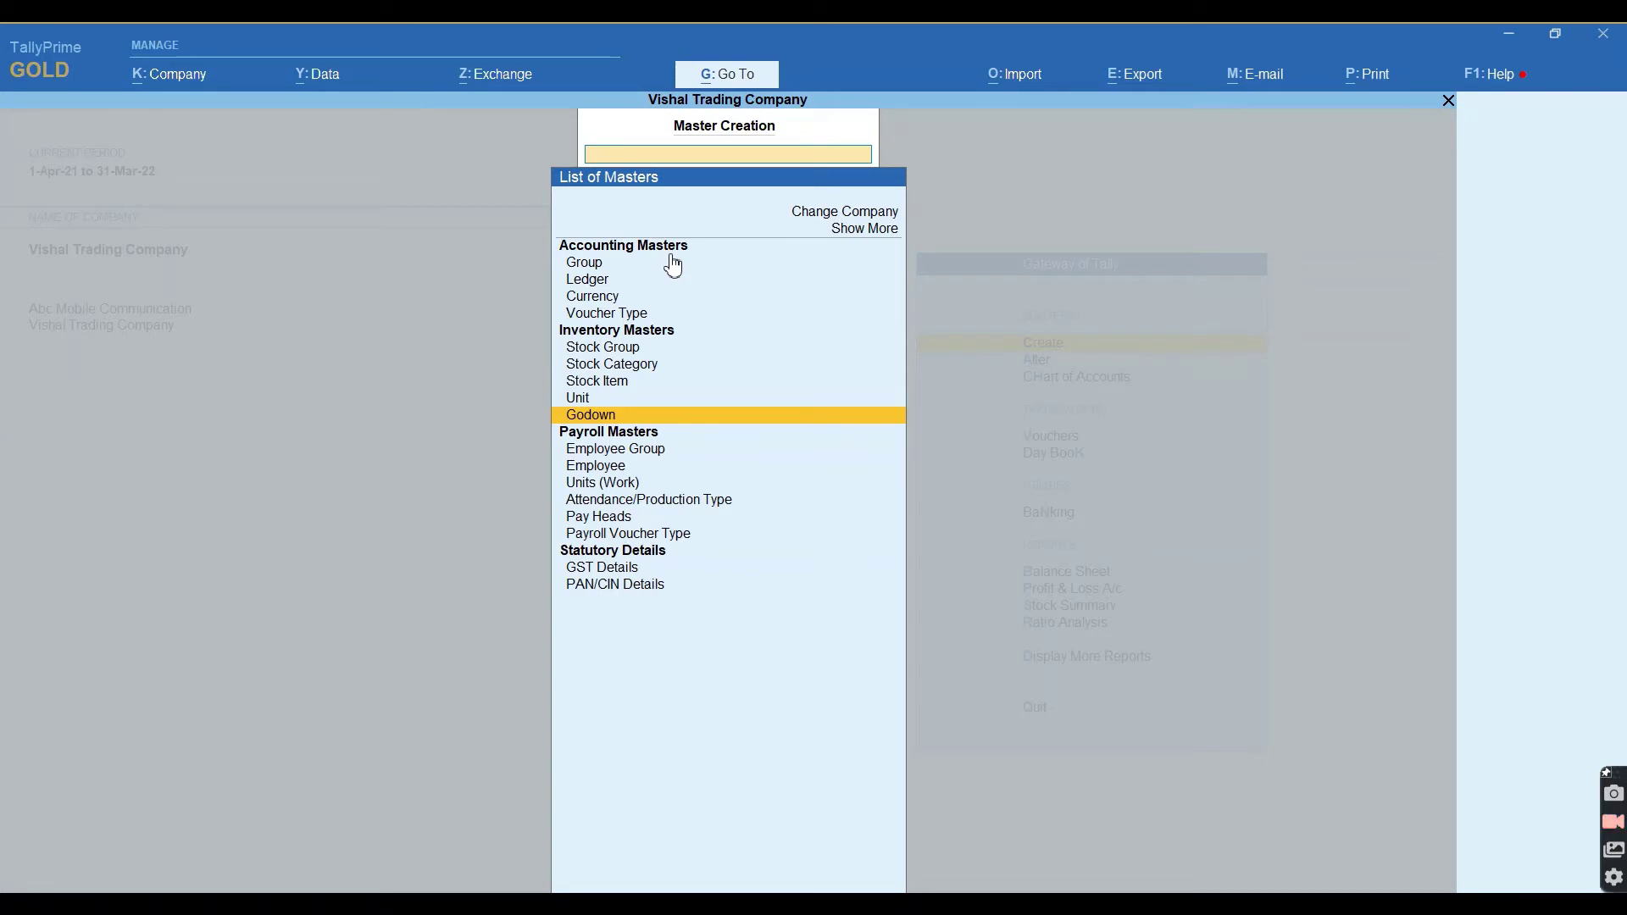
Start stock item Vivo Y17 under Vivo Smart Phone in PCS, GST Applicable.
key(Up)
key(Up)
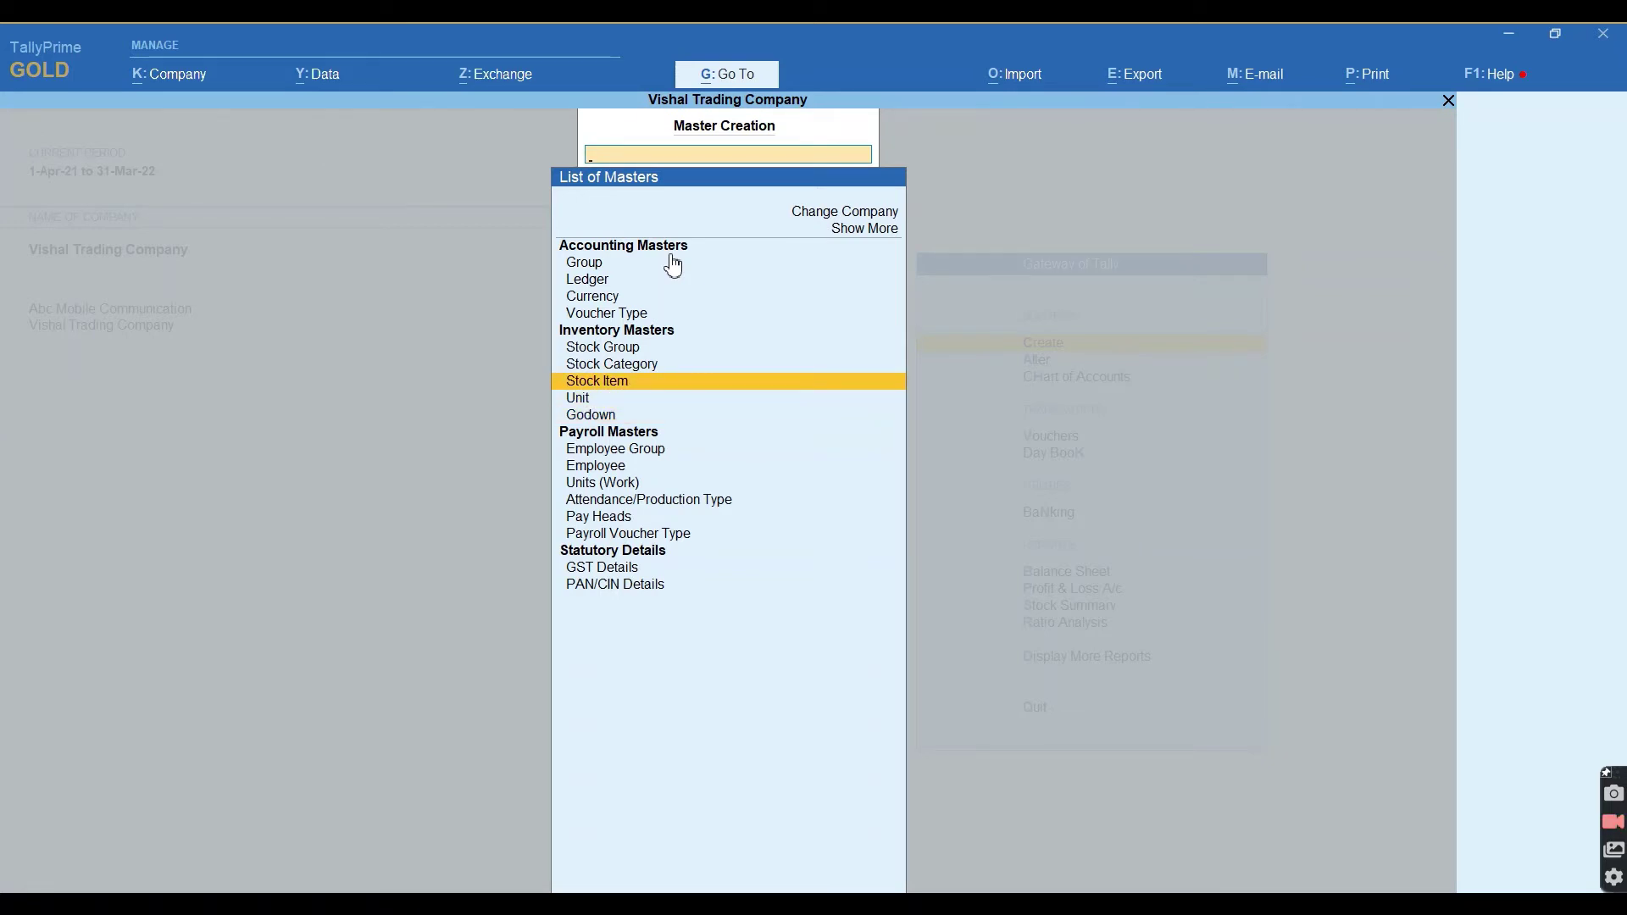
key(Return)
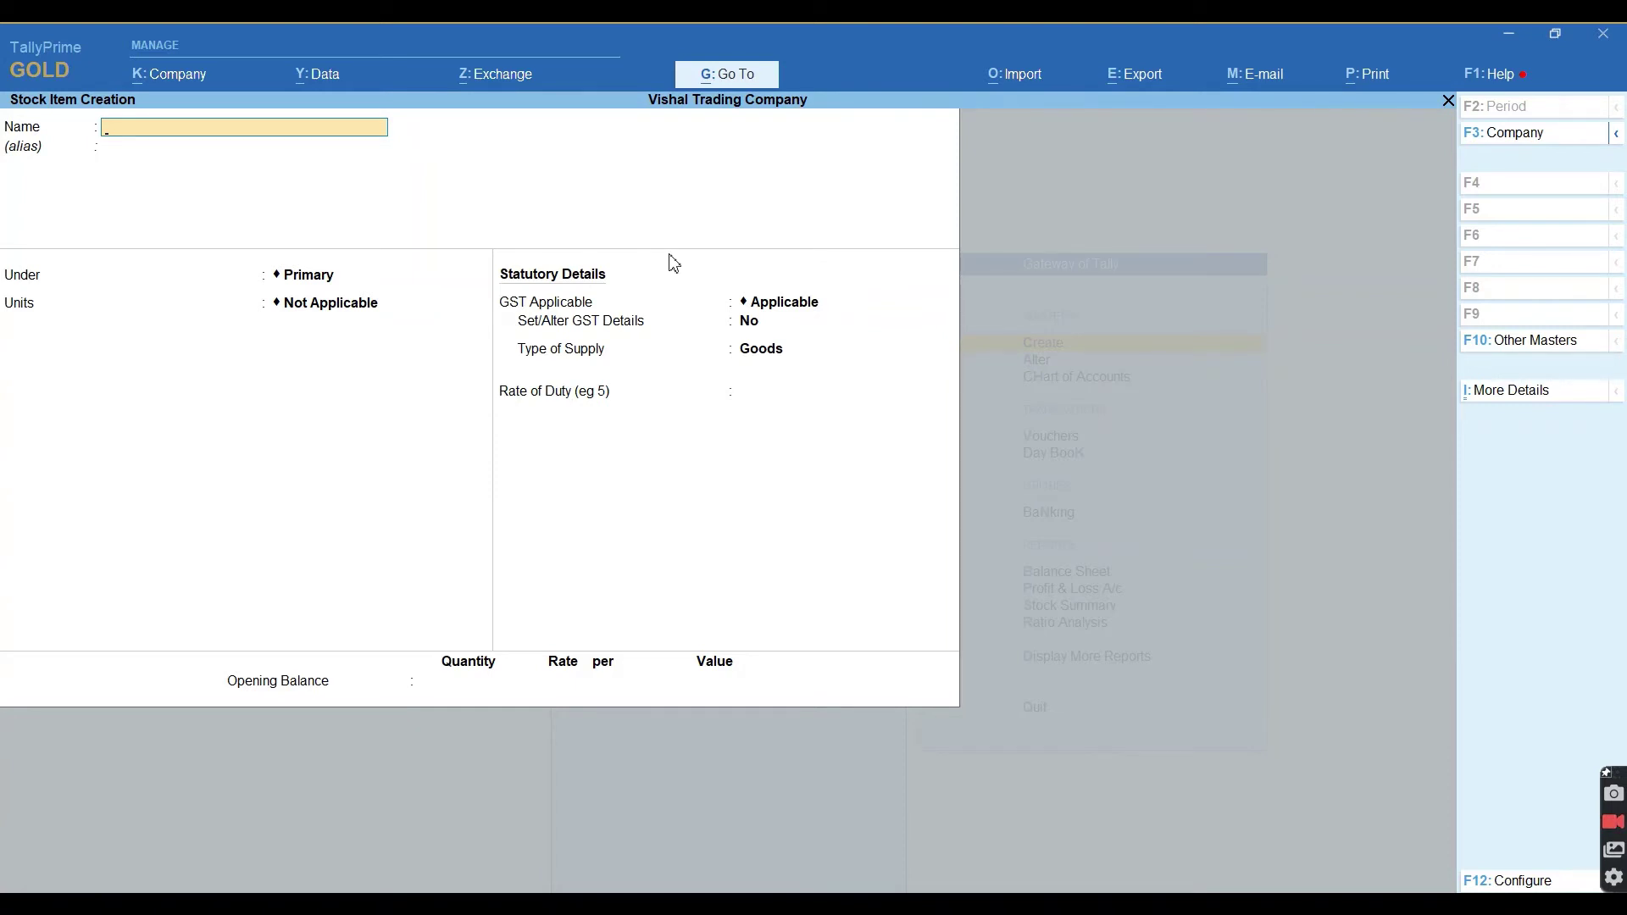
text(Vivo Y17)
key(Return)
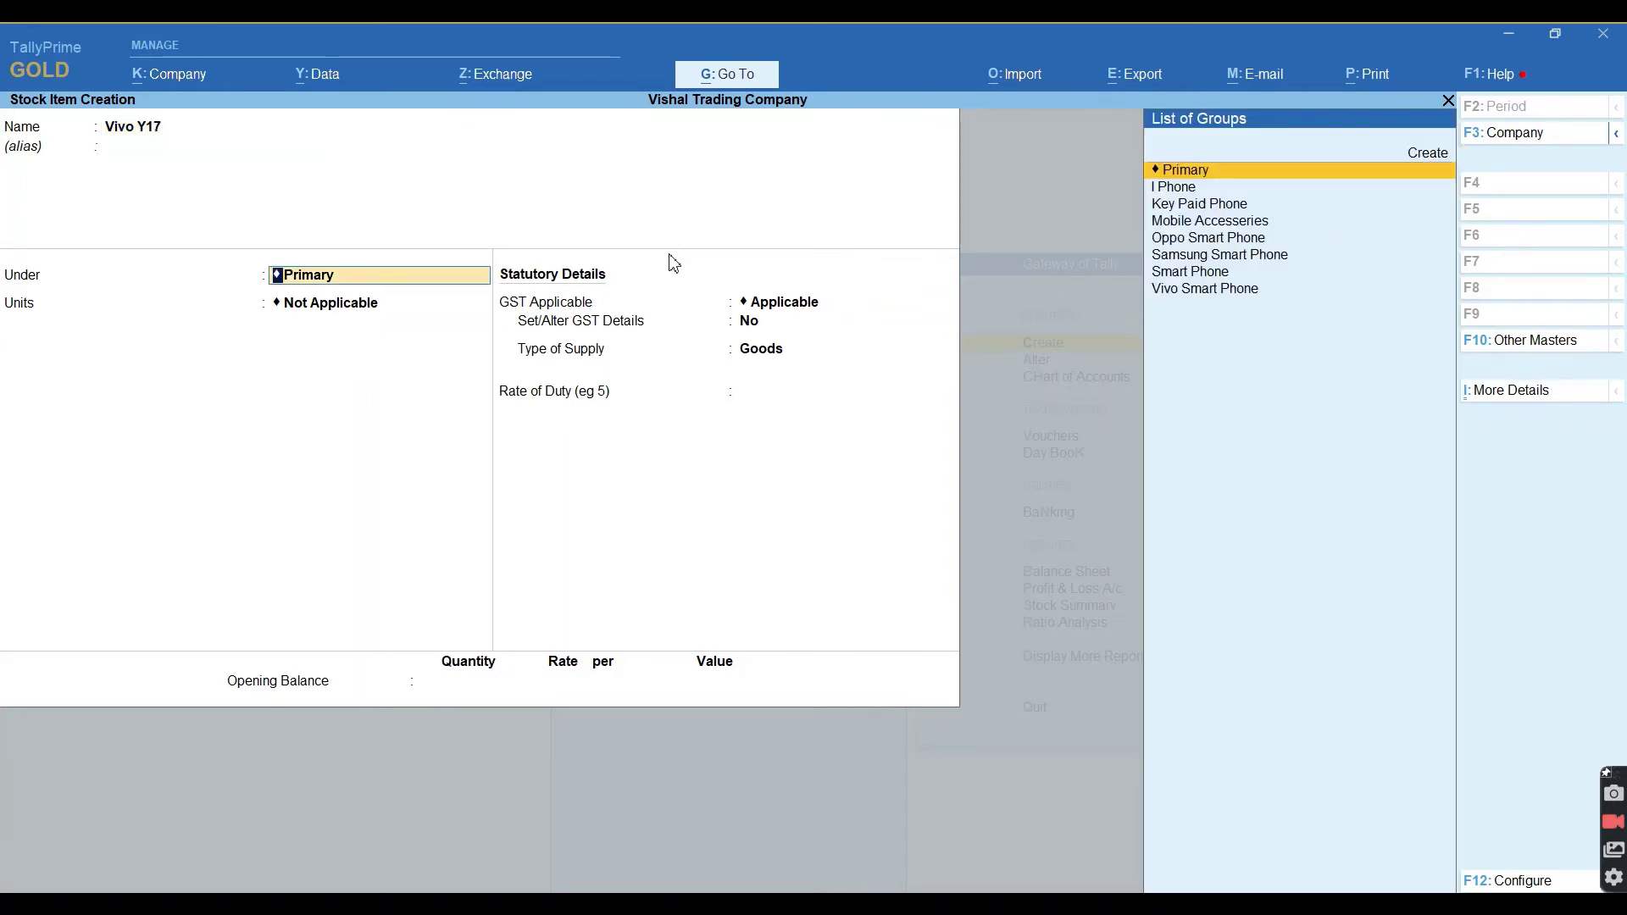
text(Vivo)
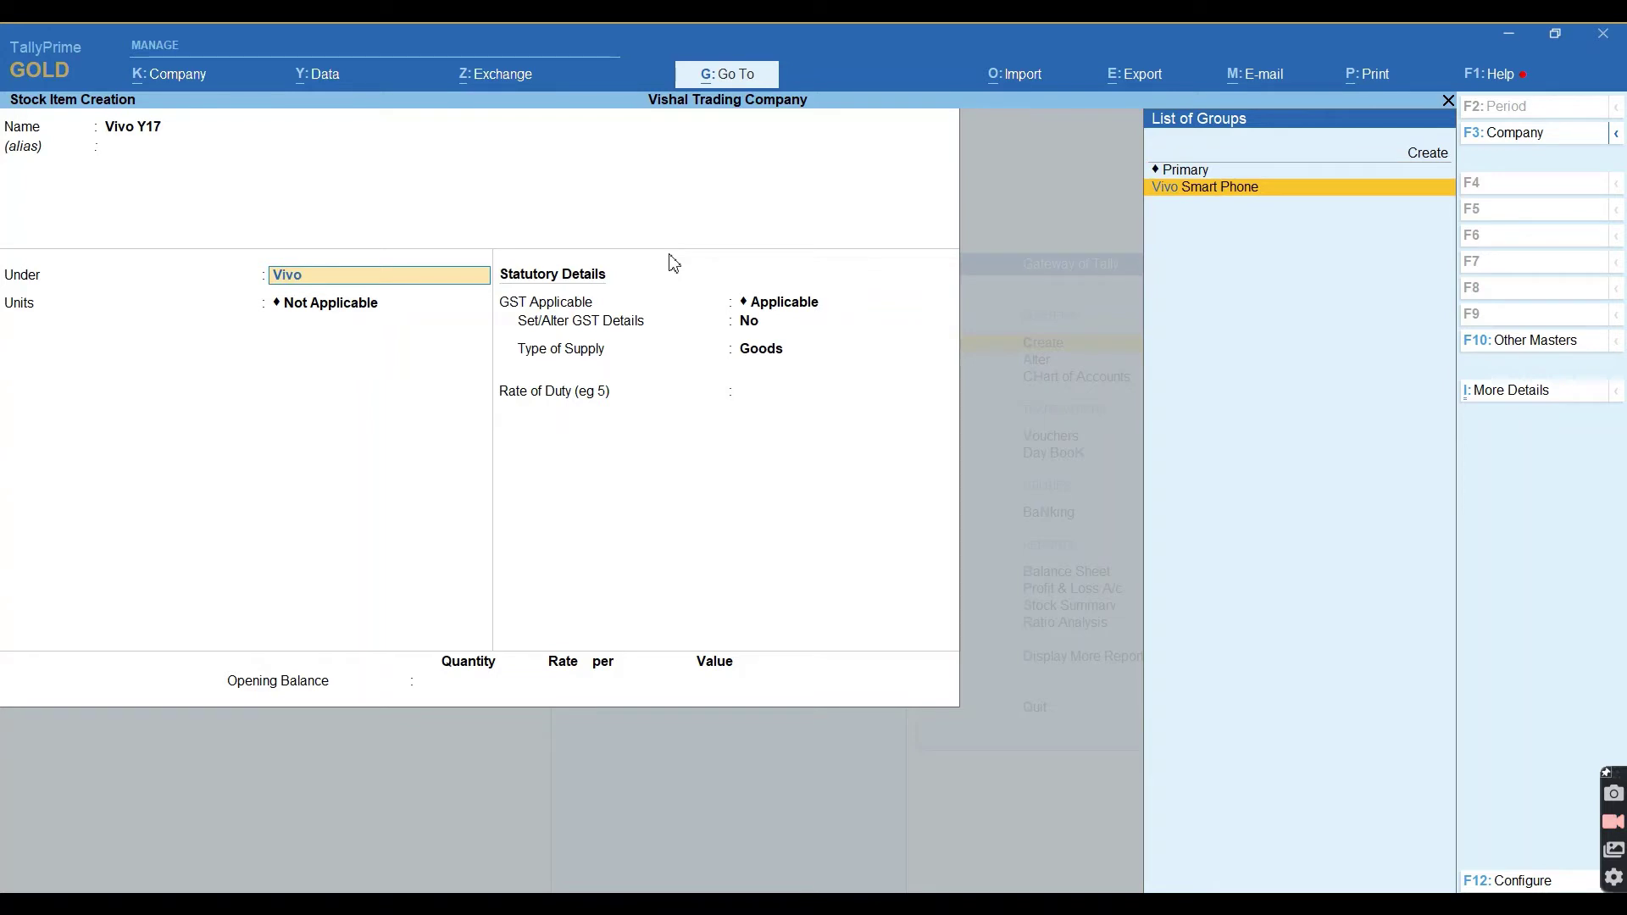
key(Return)
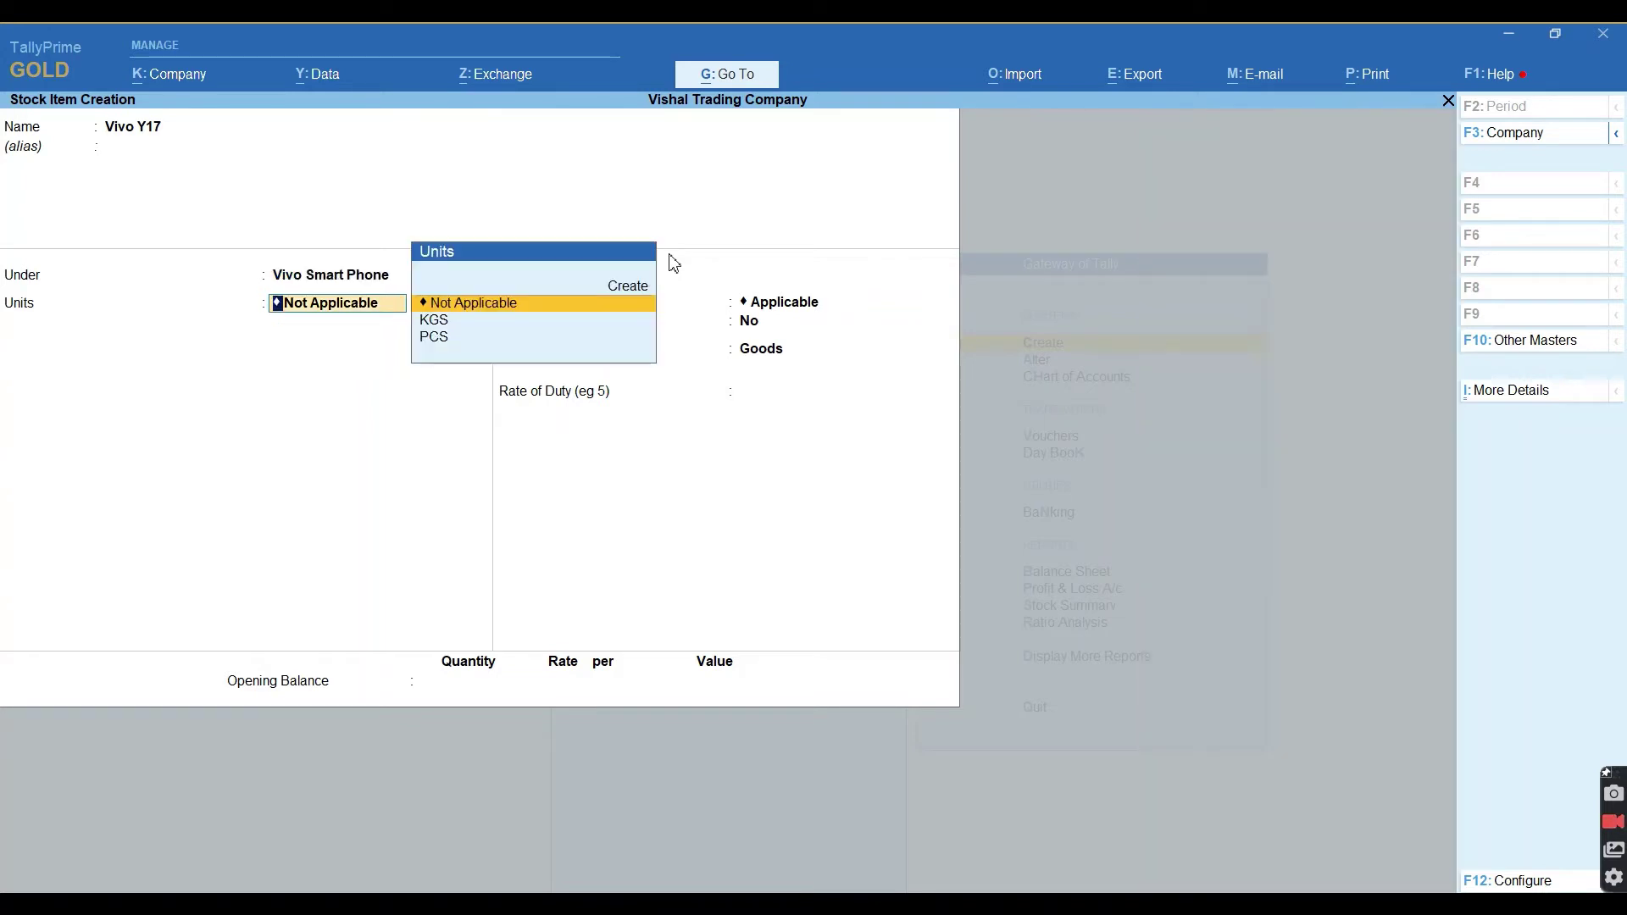
key(Down)
key(Down)
key(Return)
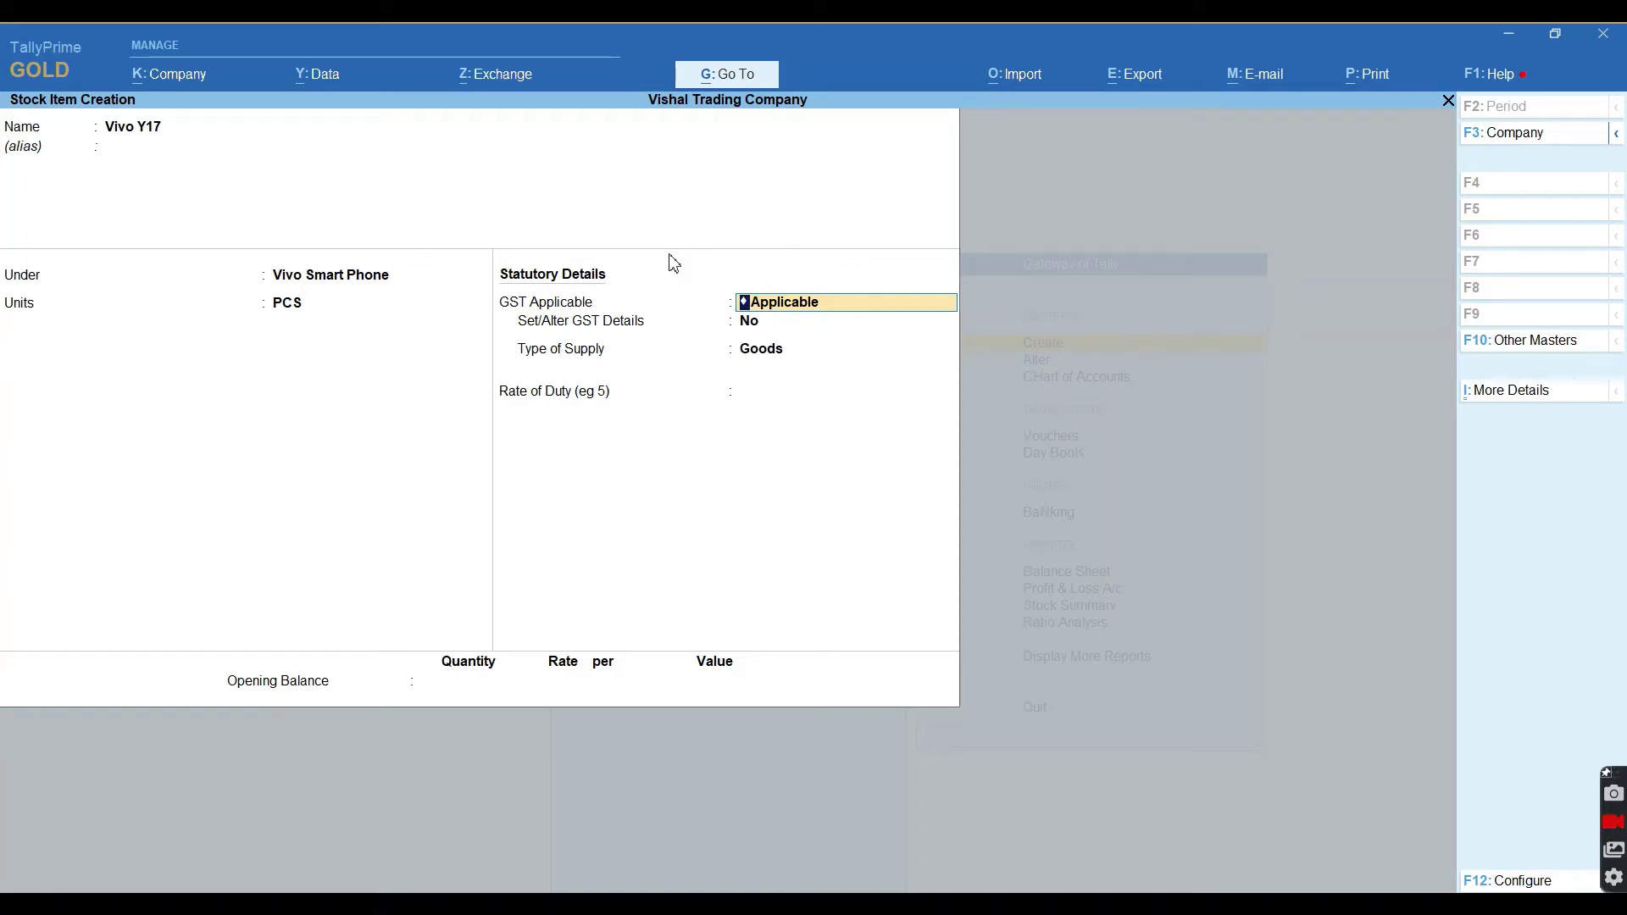
key(Return)
key(Return)
key(Return)
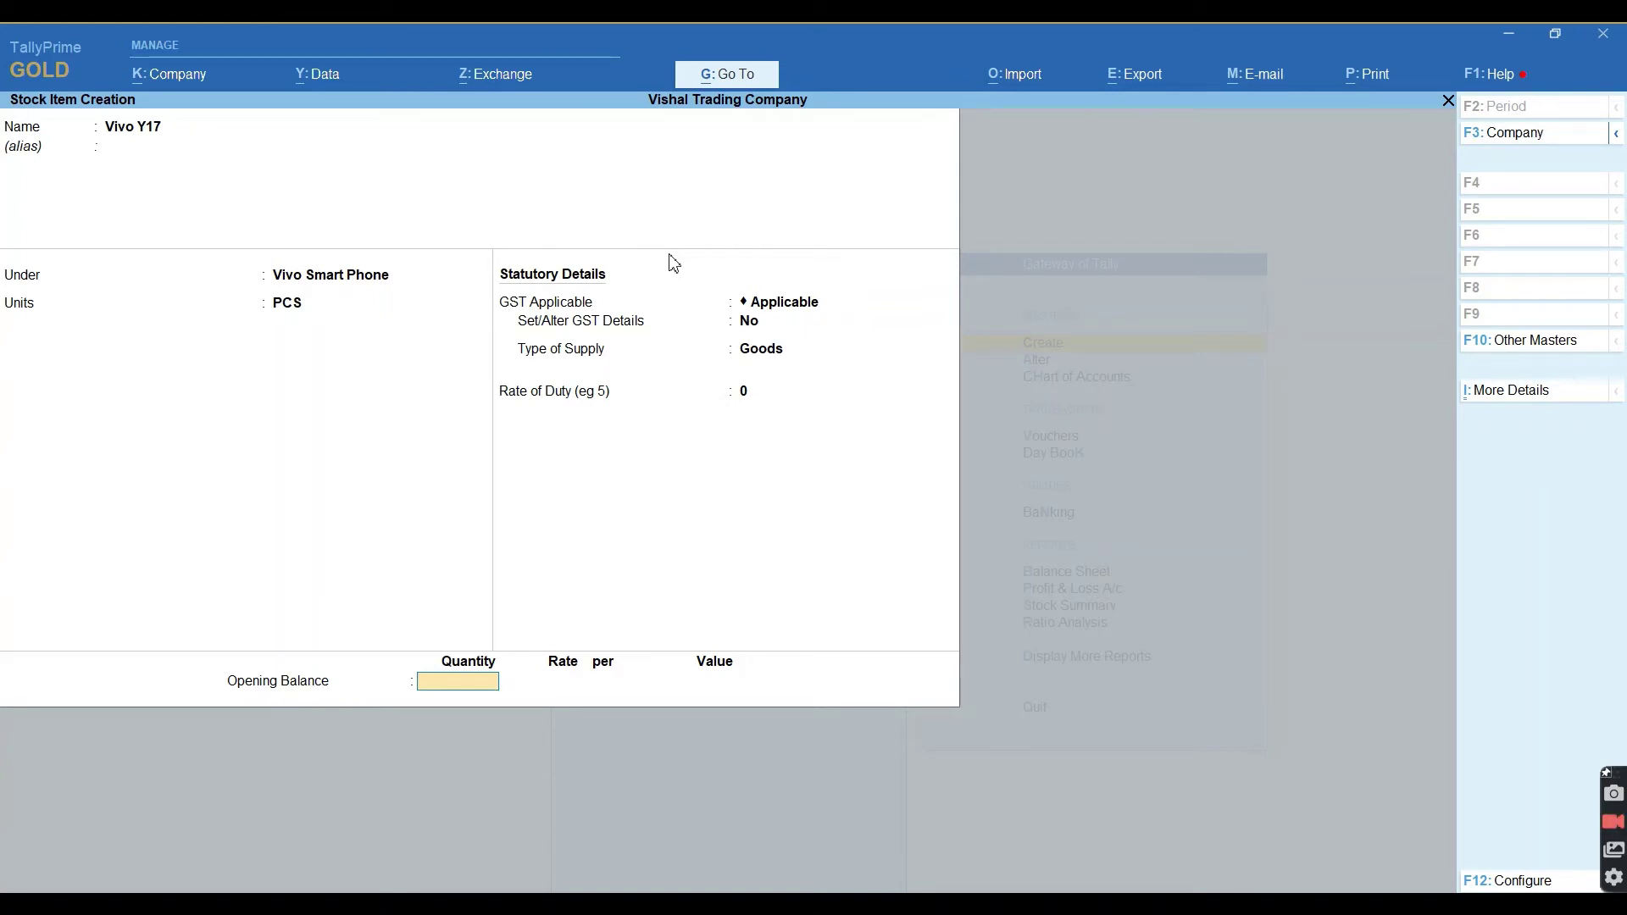
Give Vivo Y17 opening stock of 10 PCS at 15,000: 5 in Gadarpur, 5 in Rudrapur.
text(10)
key(Return)
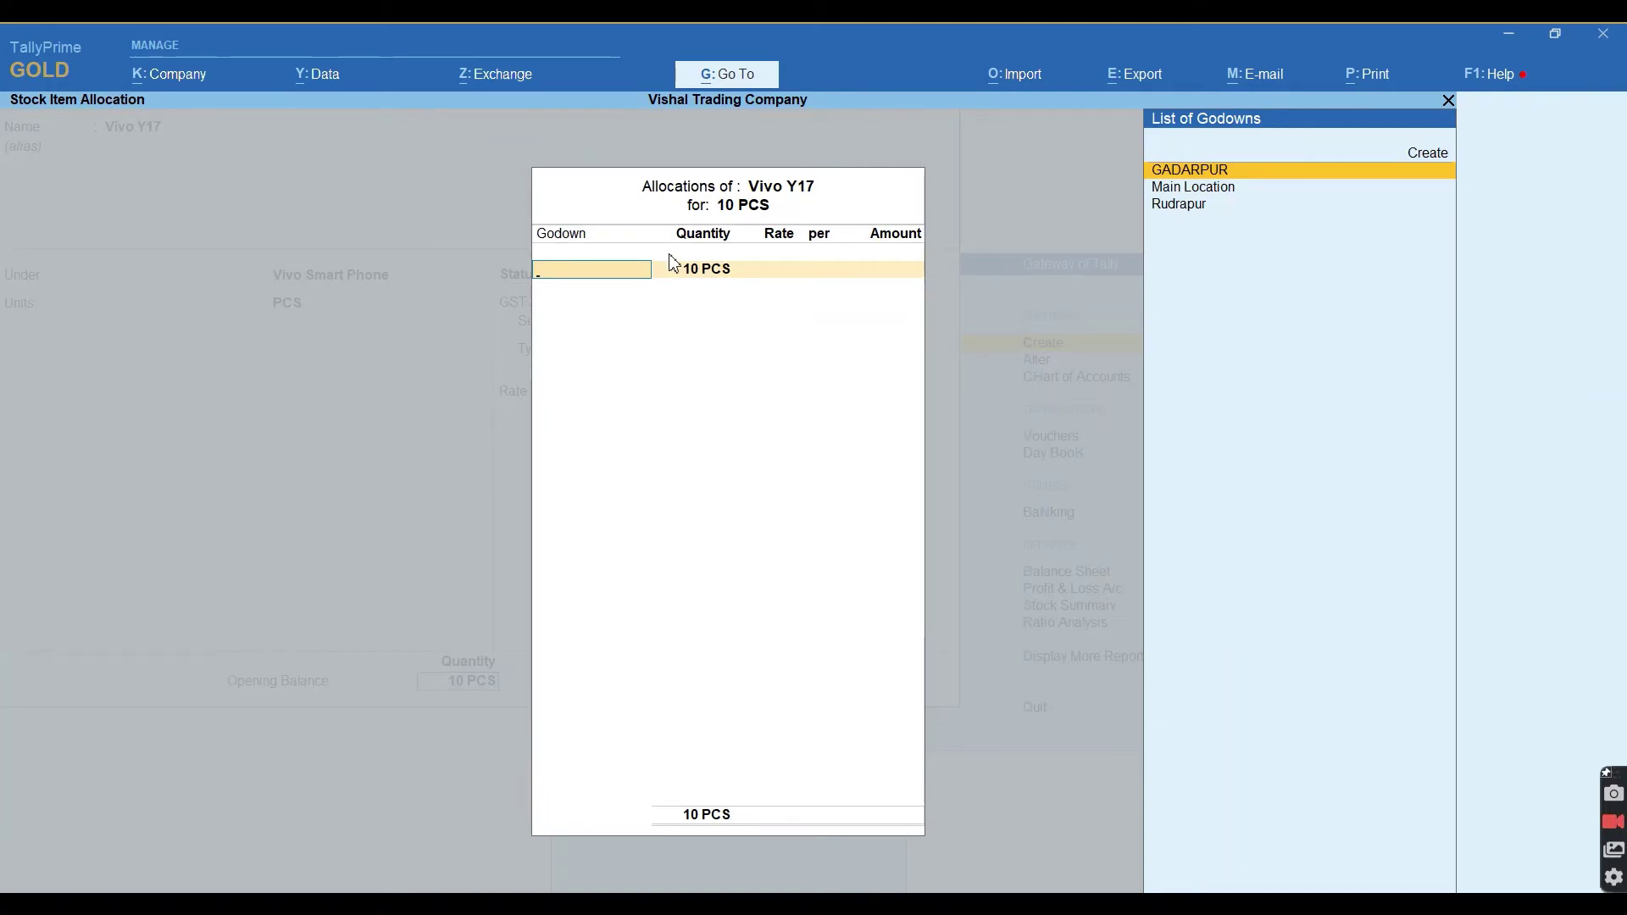
key(Return)
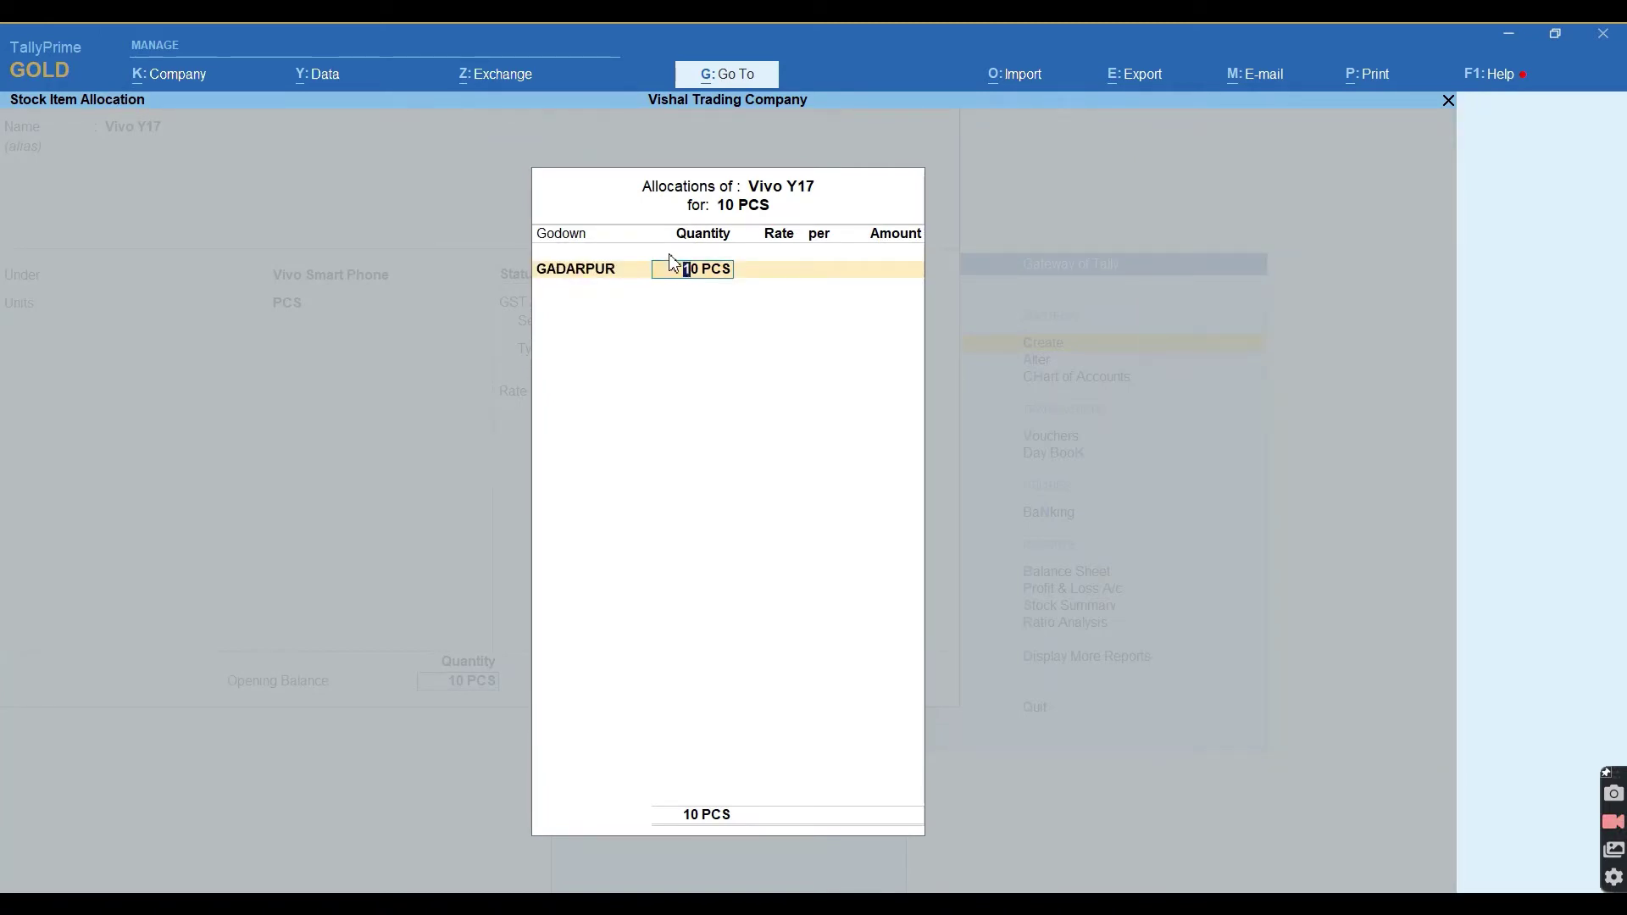
text(5)
key(Return)
text(15000)
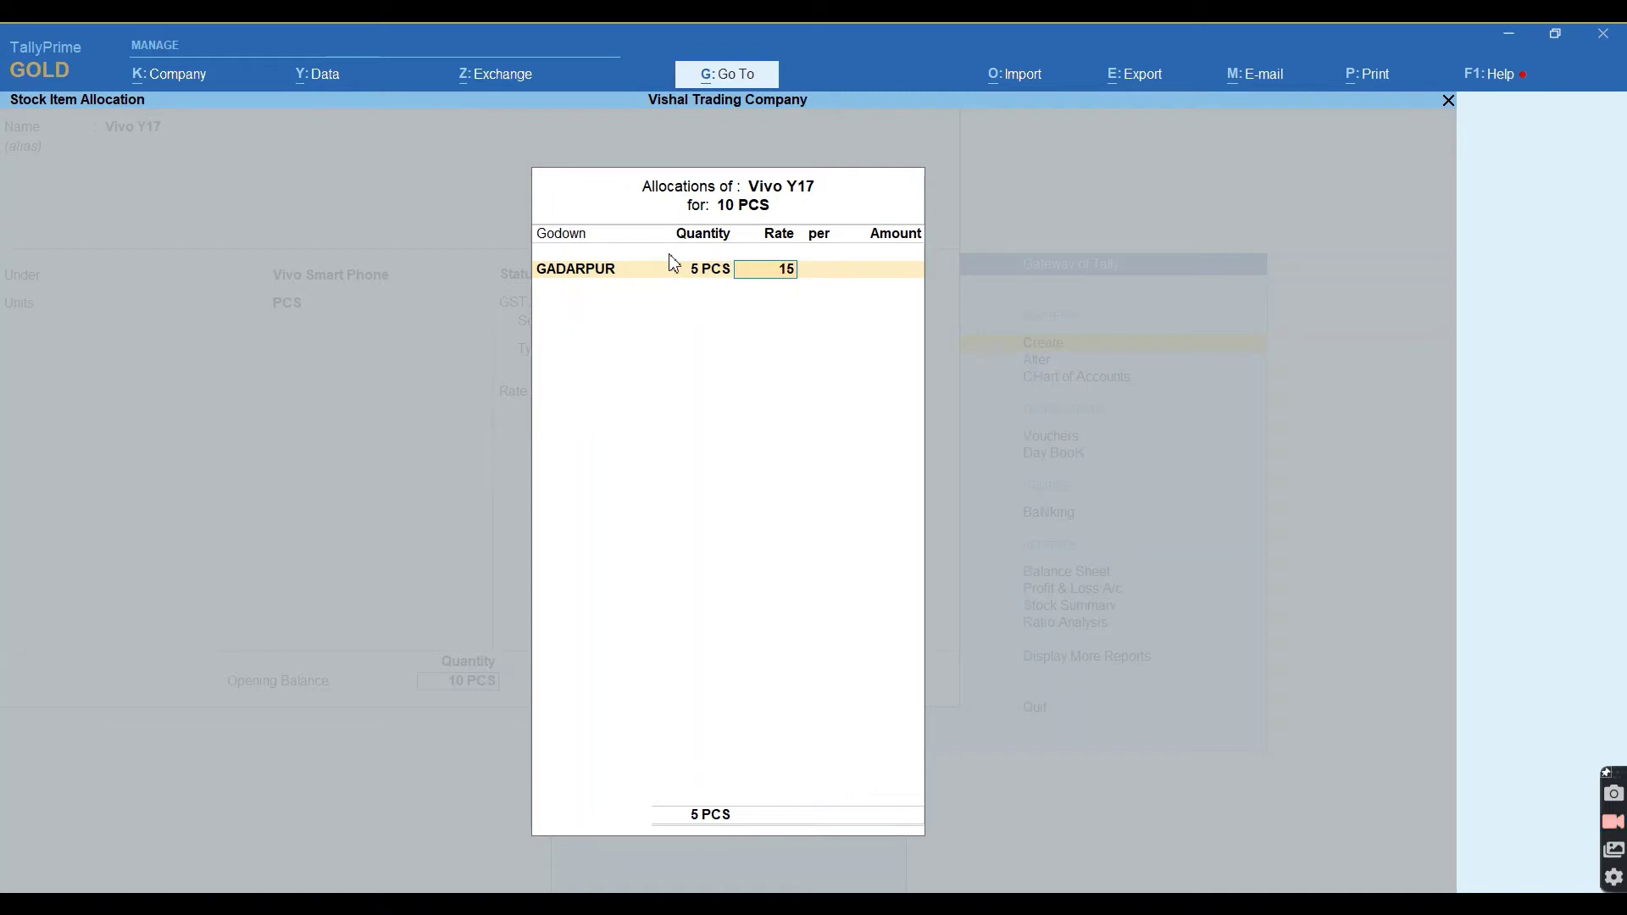
key(Return)
key(Return)
key(Return)
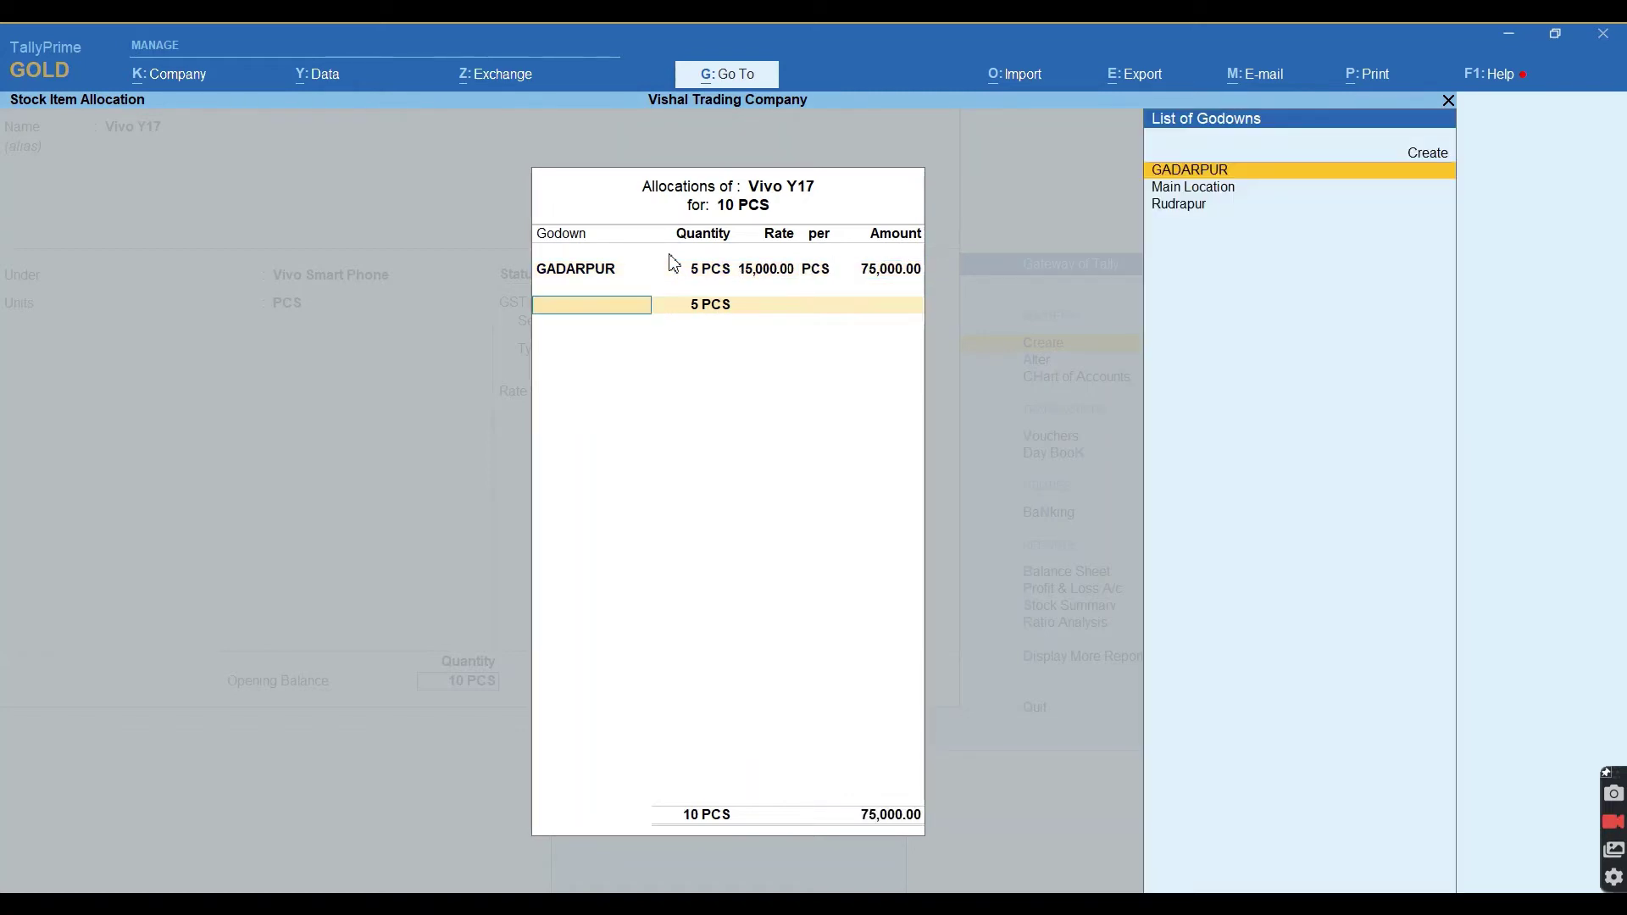
key(Down)
key(Down)
key(Return)
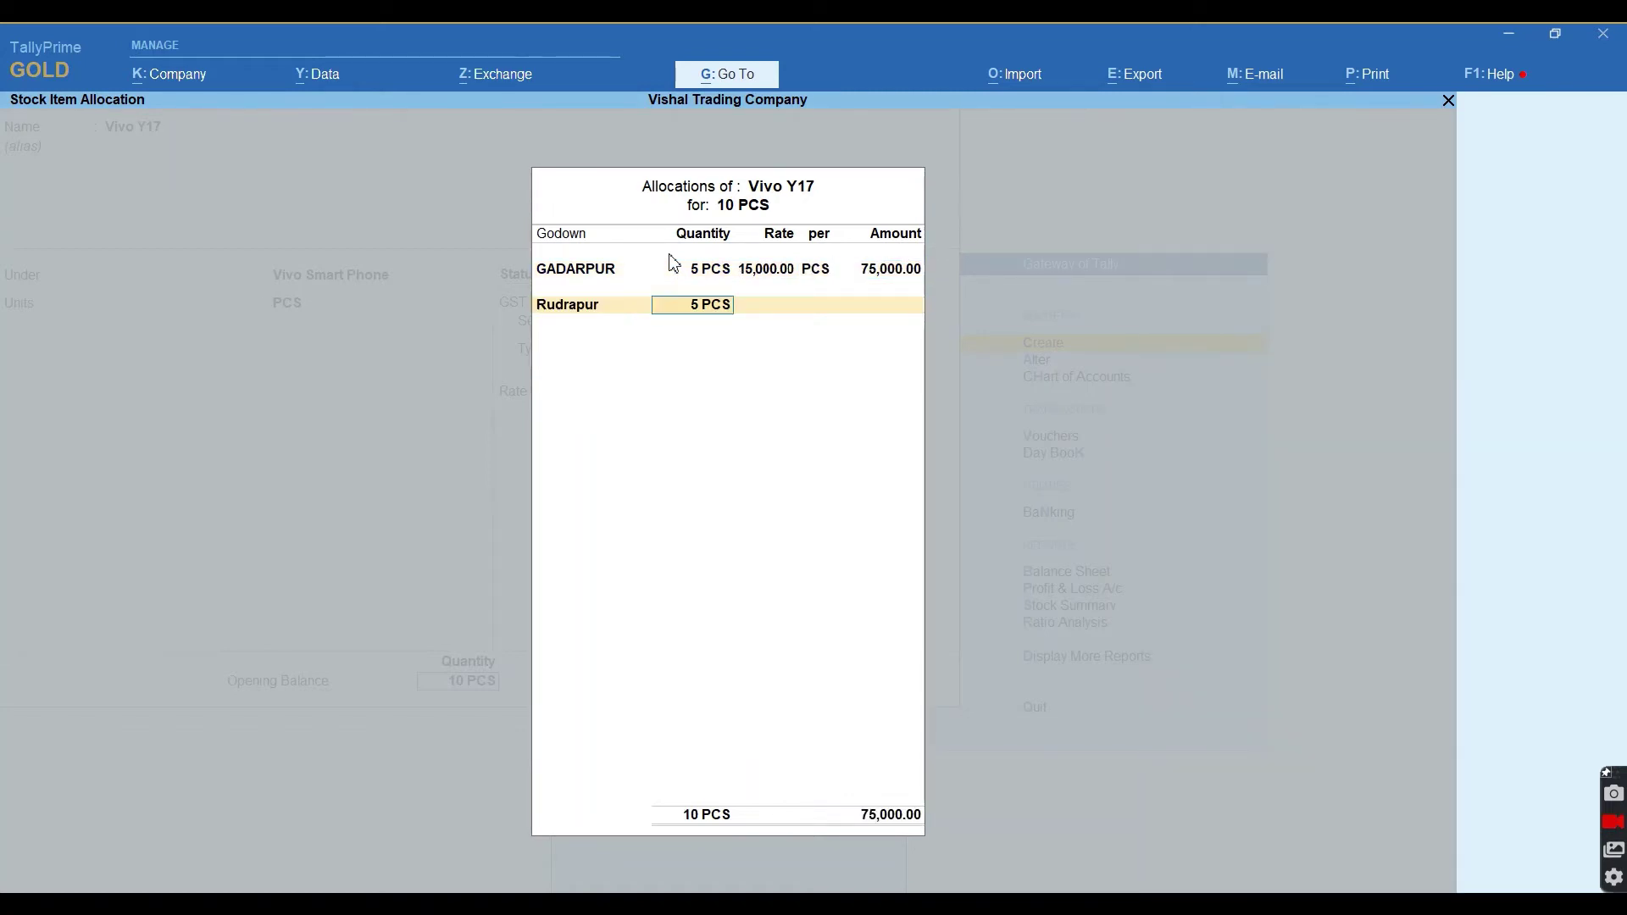
key(Return)
text(15,000)
key(Return)
key(Return)
key(Return)
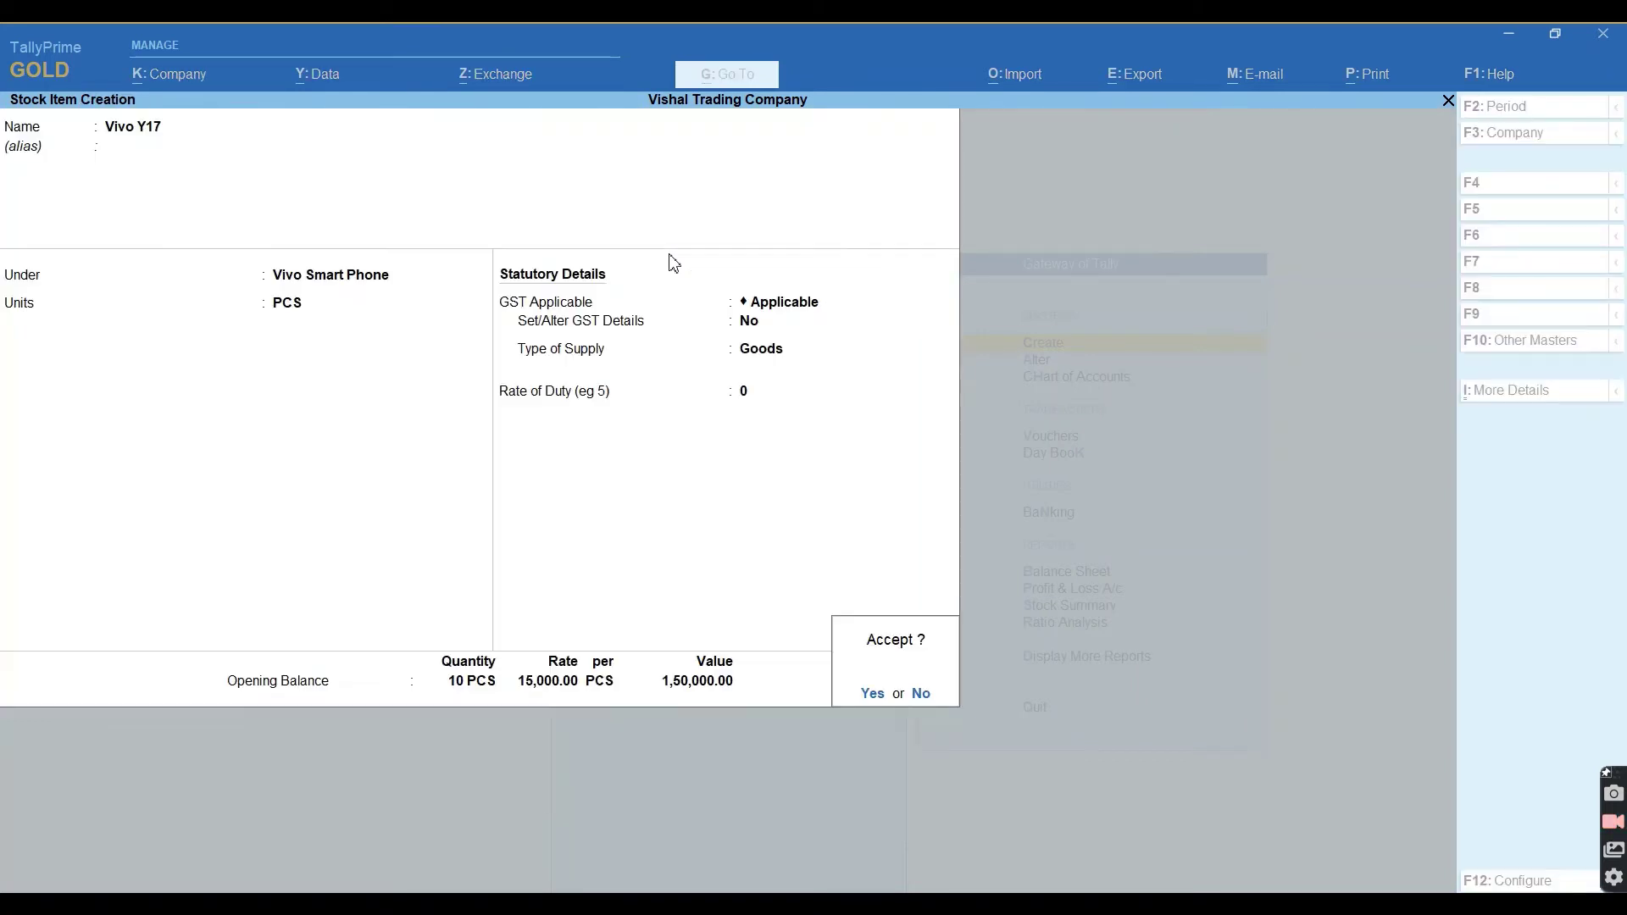
key(Return)
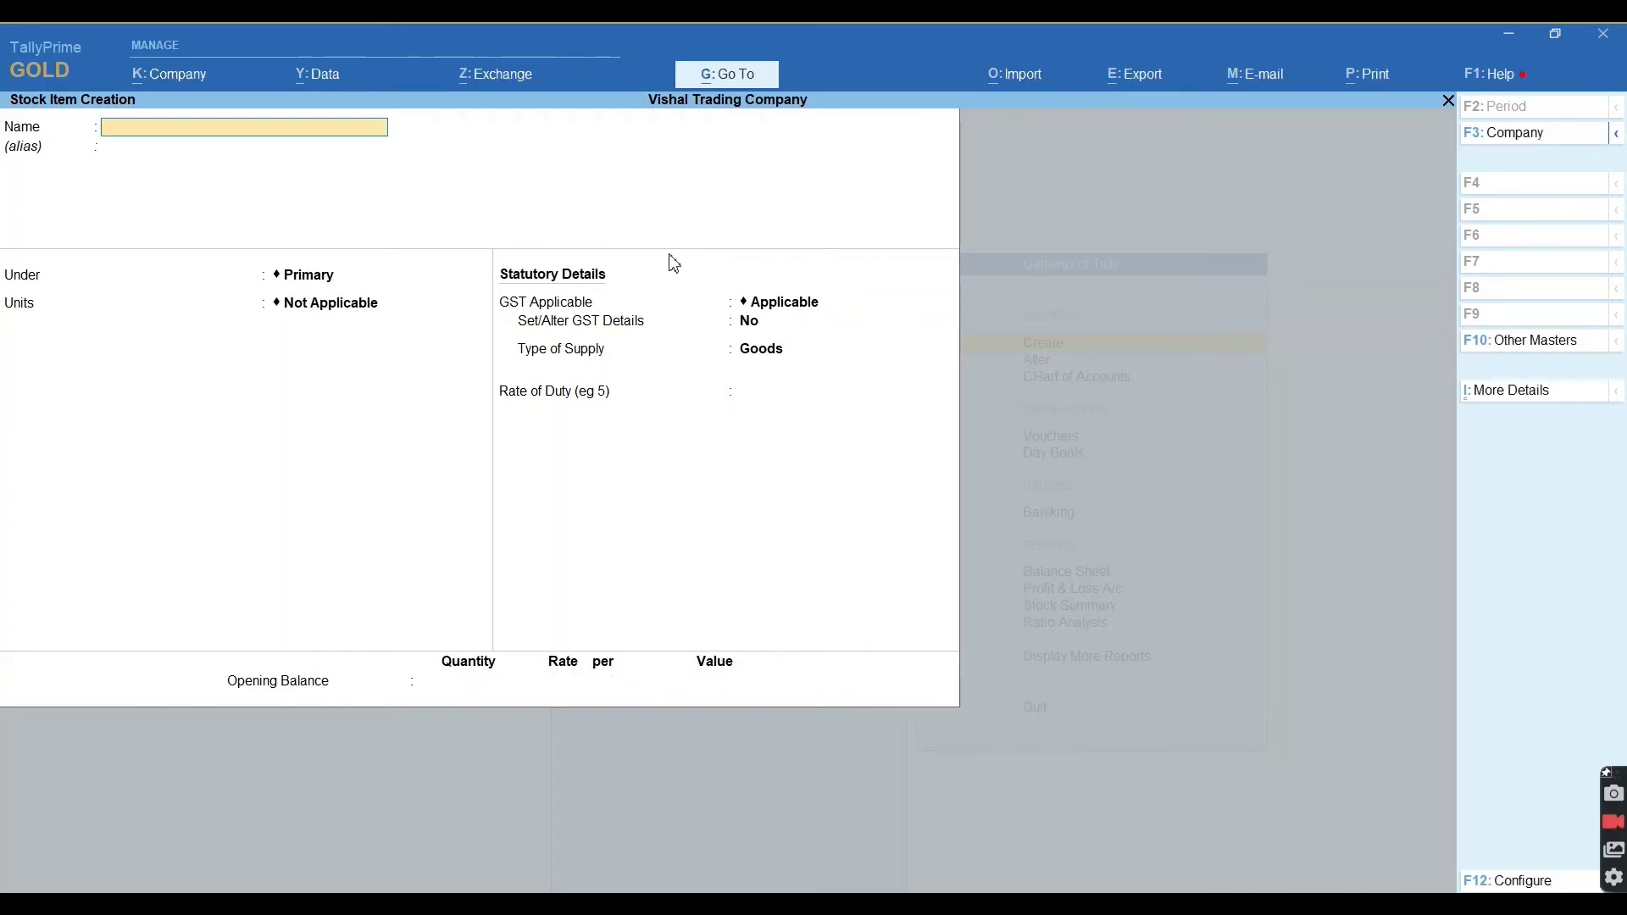
Enter Vivo 36 under Vivo Smart Phone in PCS, placing 8 of 12 PCS in GADARPUR at 10,000.
text(Vivo 36)
key(Return)
key(Return)
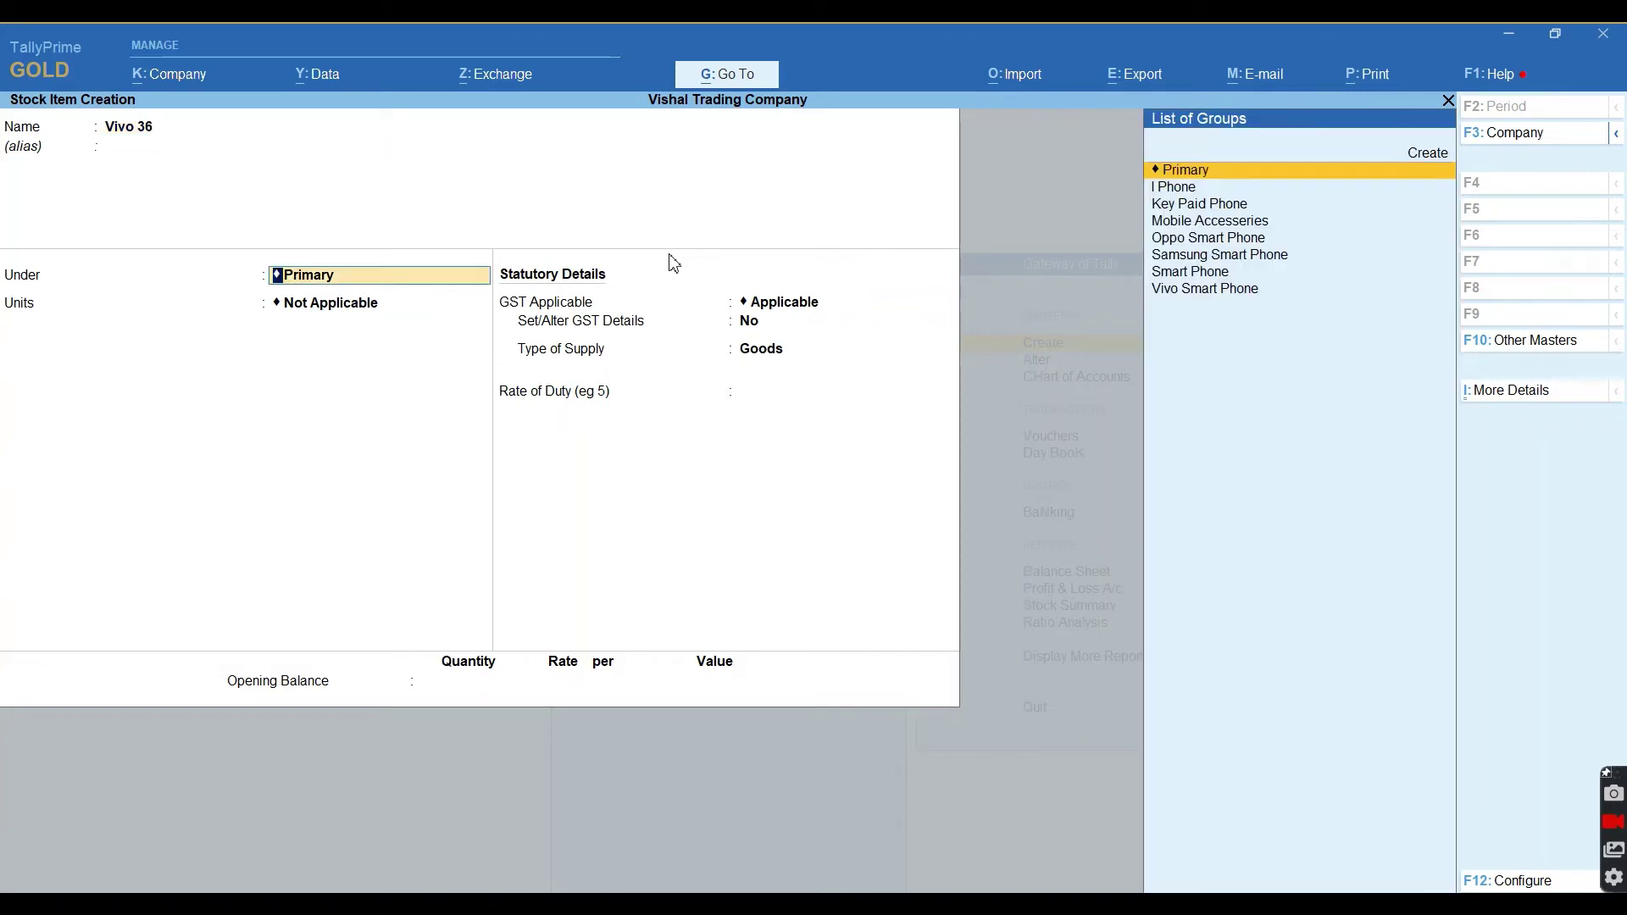
text(Viv)
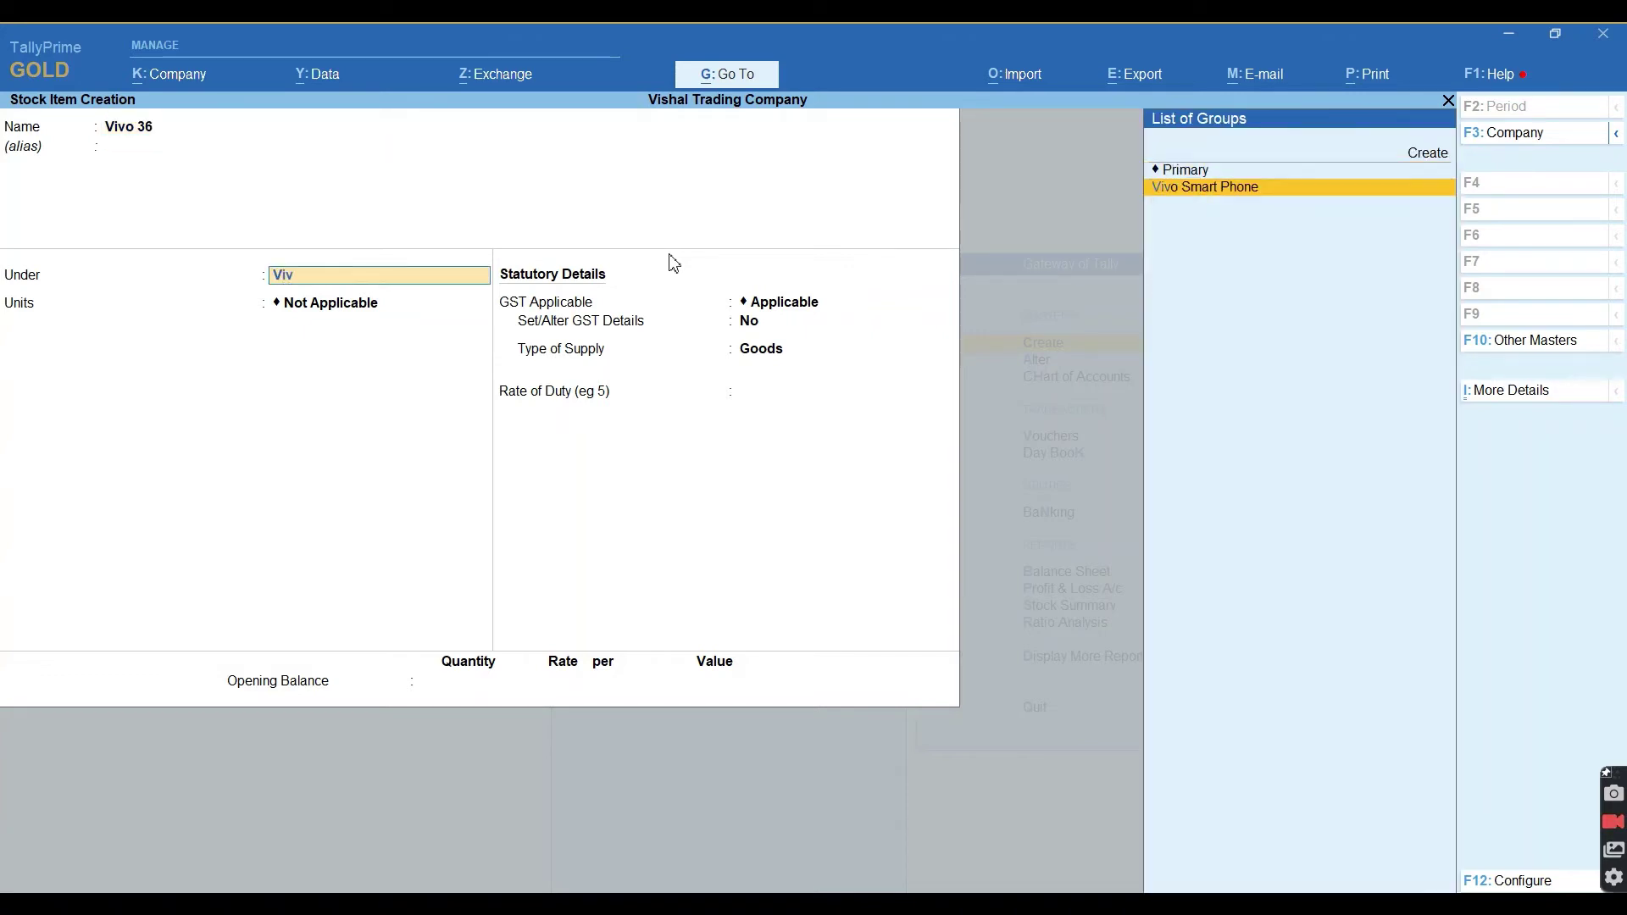
key(Return)
key(Return)
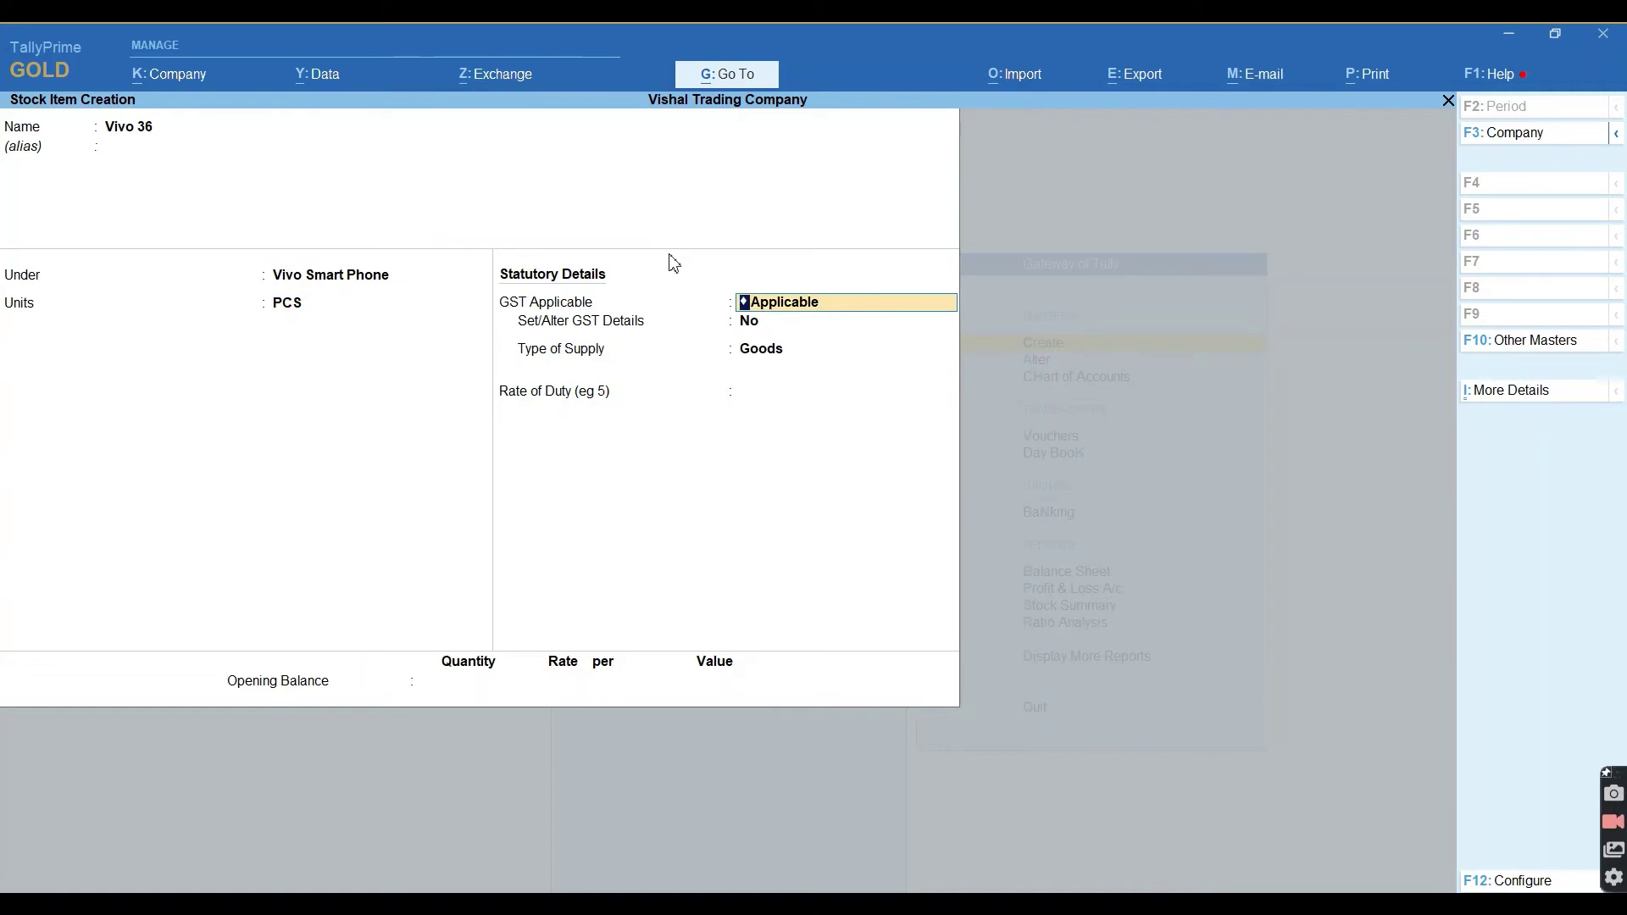
key(Return)
key(Return)
key(Return)
key(Return)
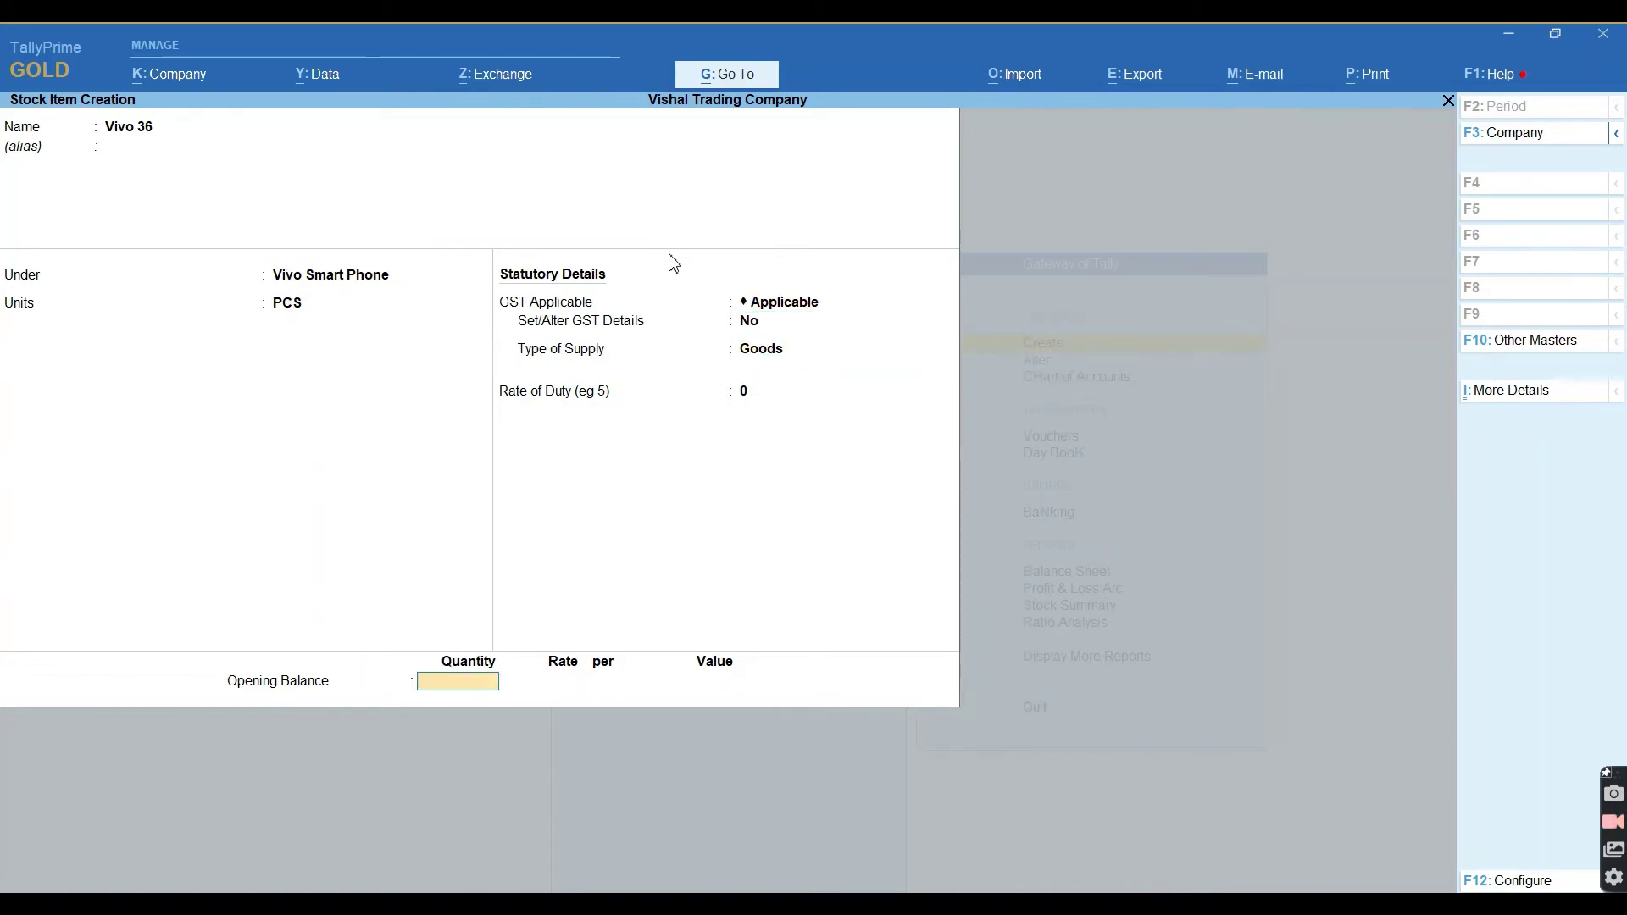
text(12)
key(Return)
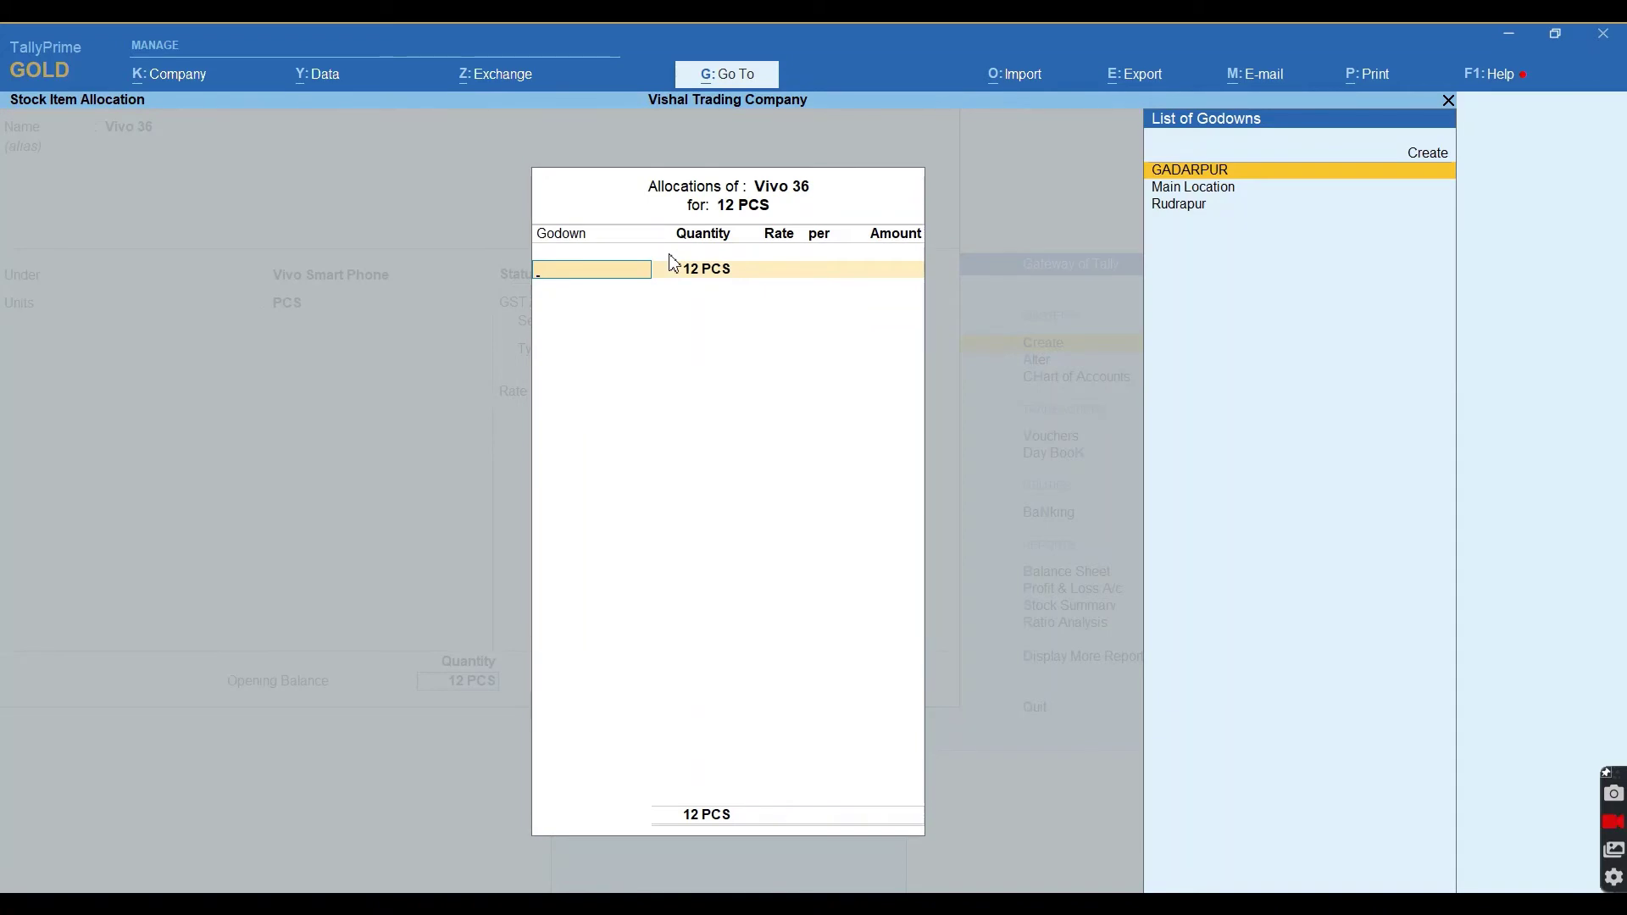
key(Return)
text(8)
key(Return)
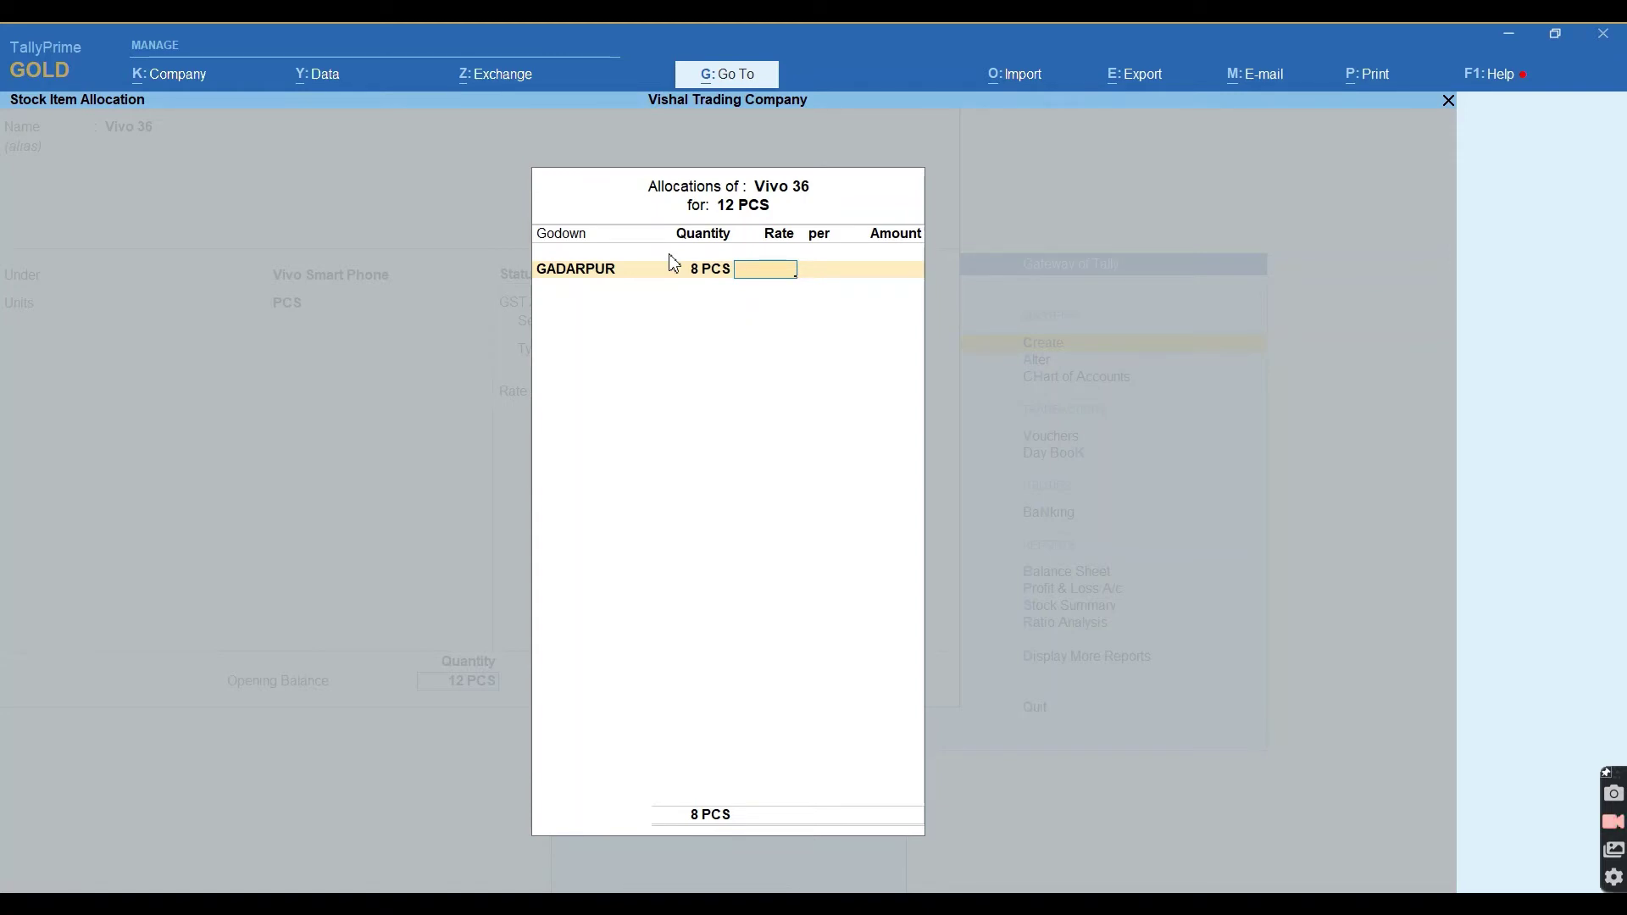
text(10000)
key(Return)
key(Return)
key(Return)
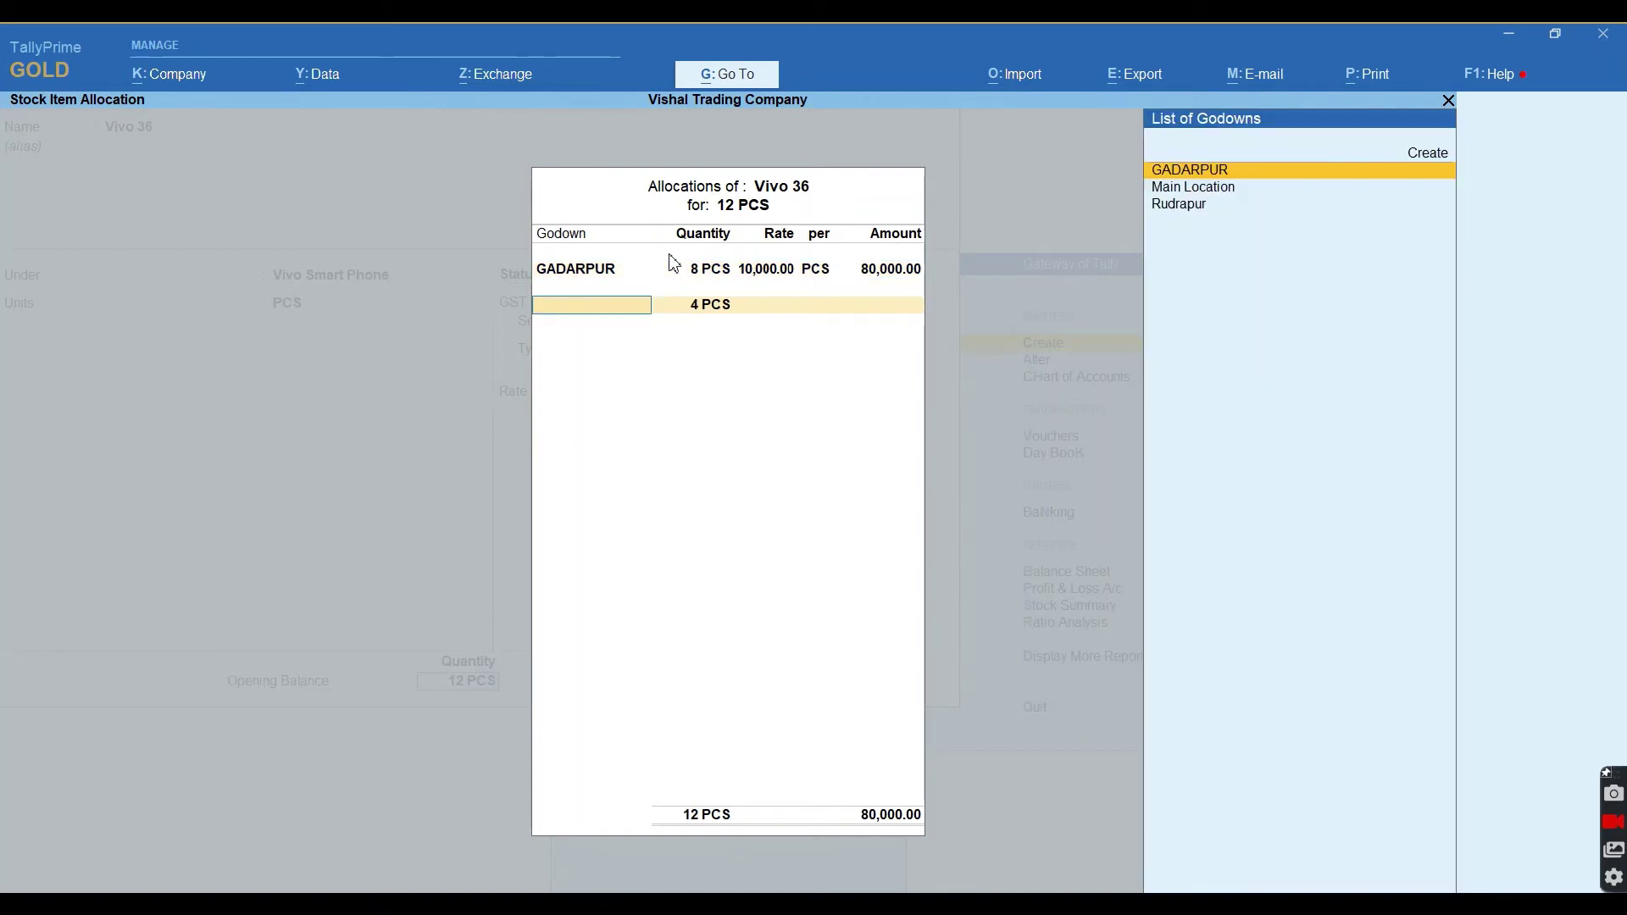
Allocate the remaining 4 PCS of Vivo 36 to Rudrapur at 10,000 and accept the item.
key(Down)
key(Down)
key(Return)
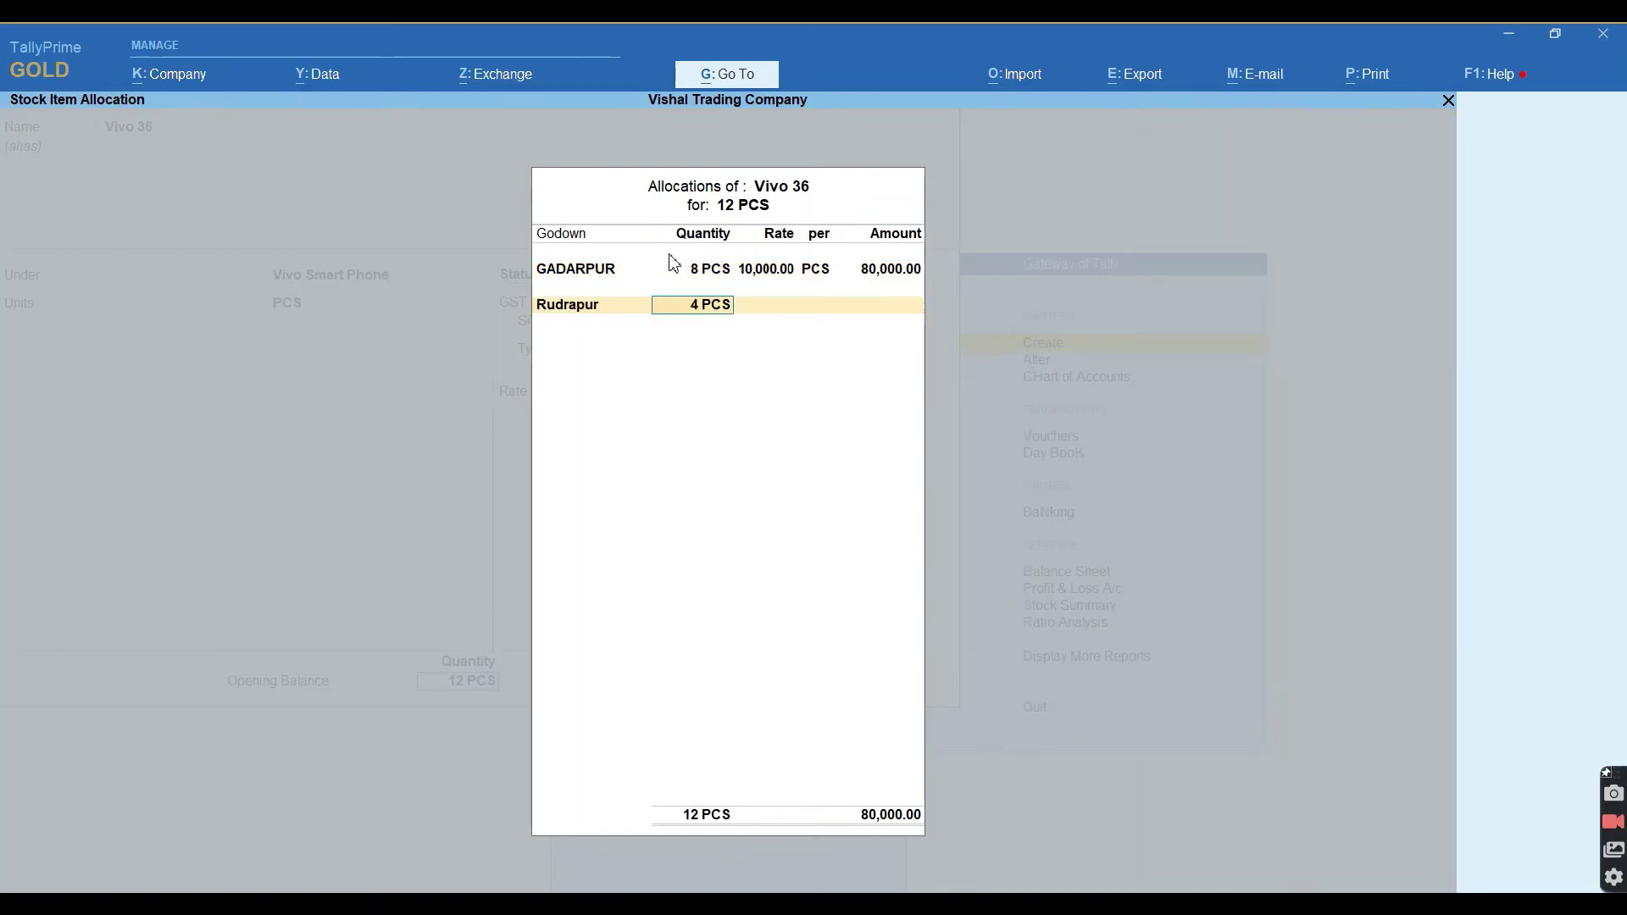
key(Return)
text(10000)
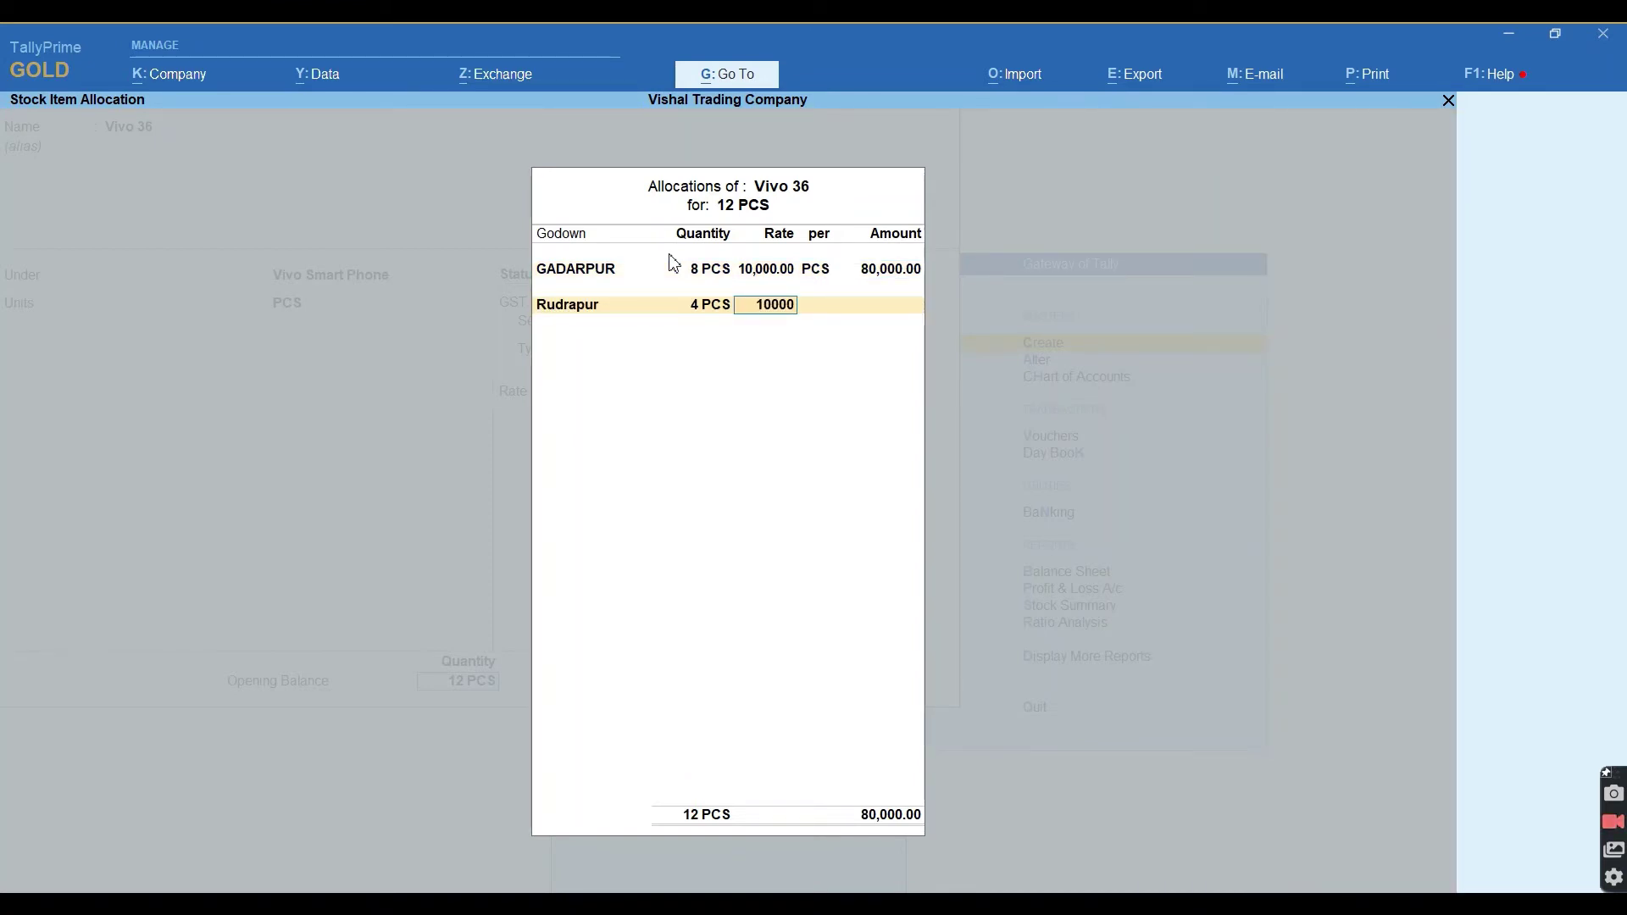
key(Return)
key(Return)
key(Return)
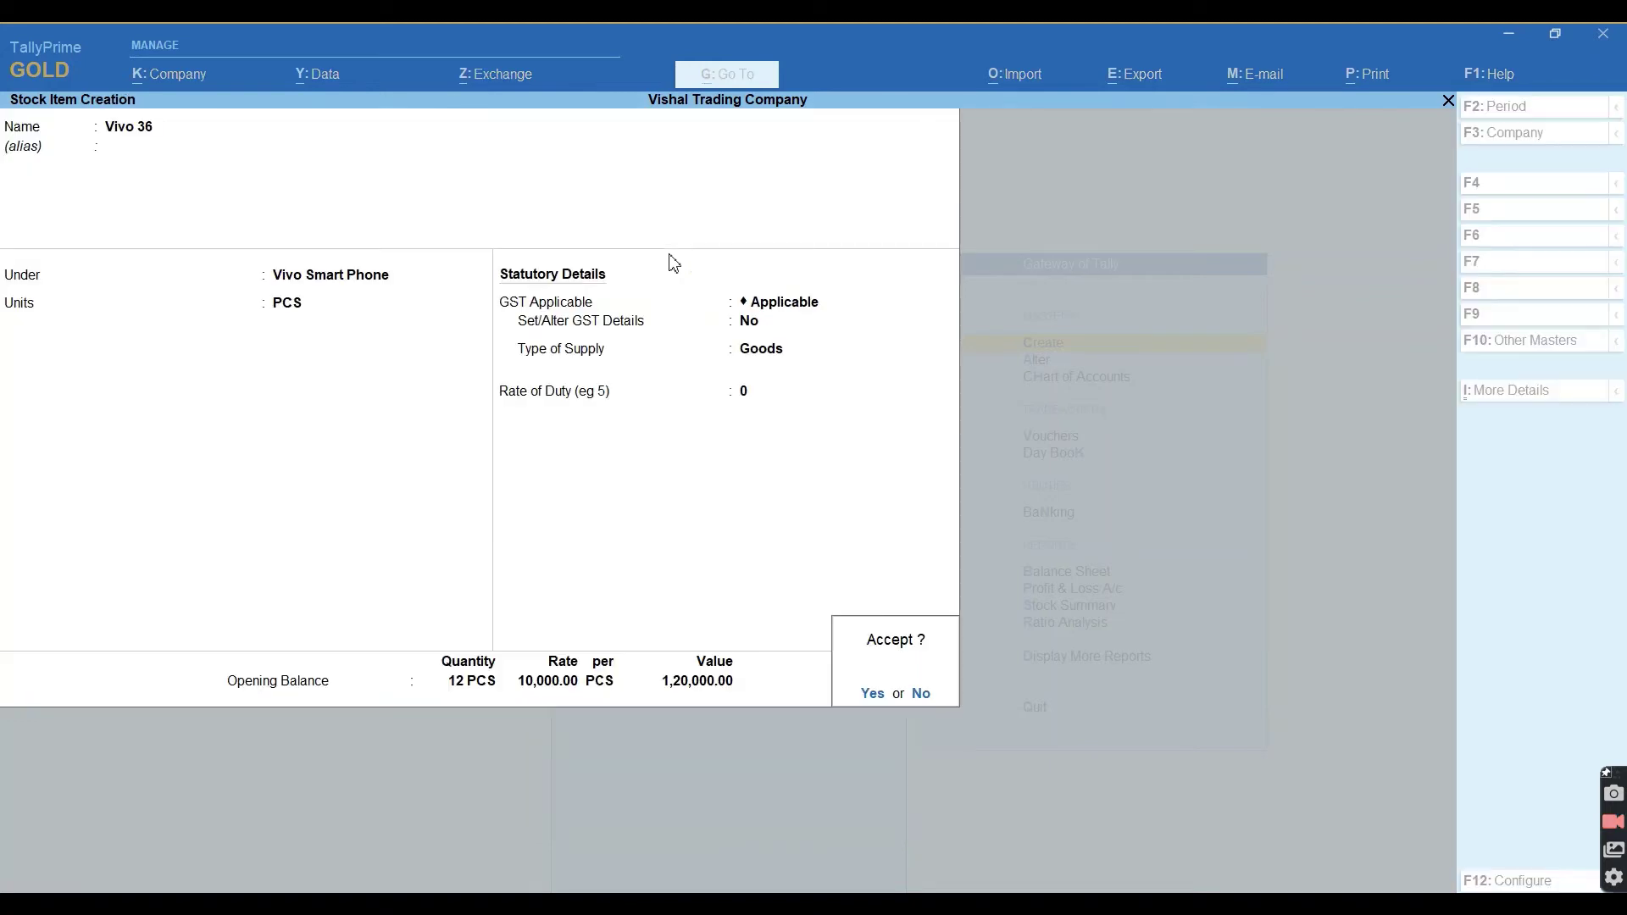
key(Return)
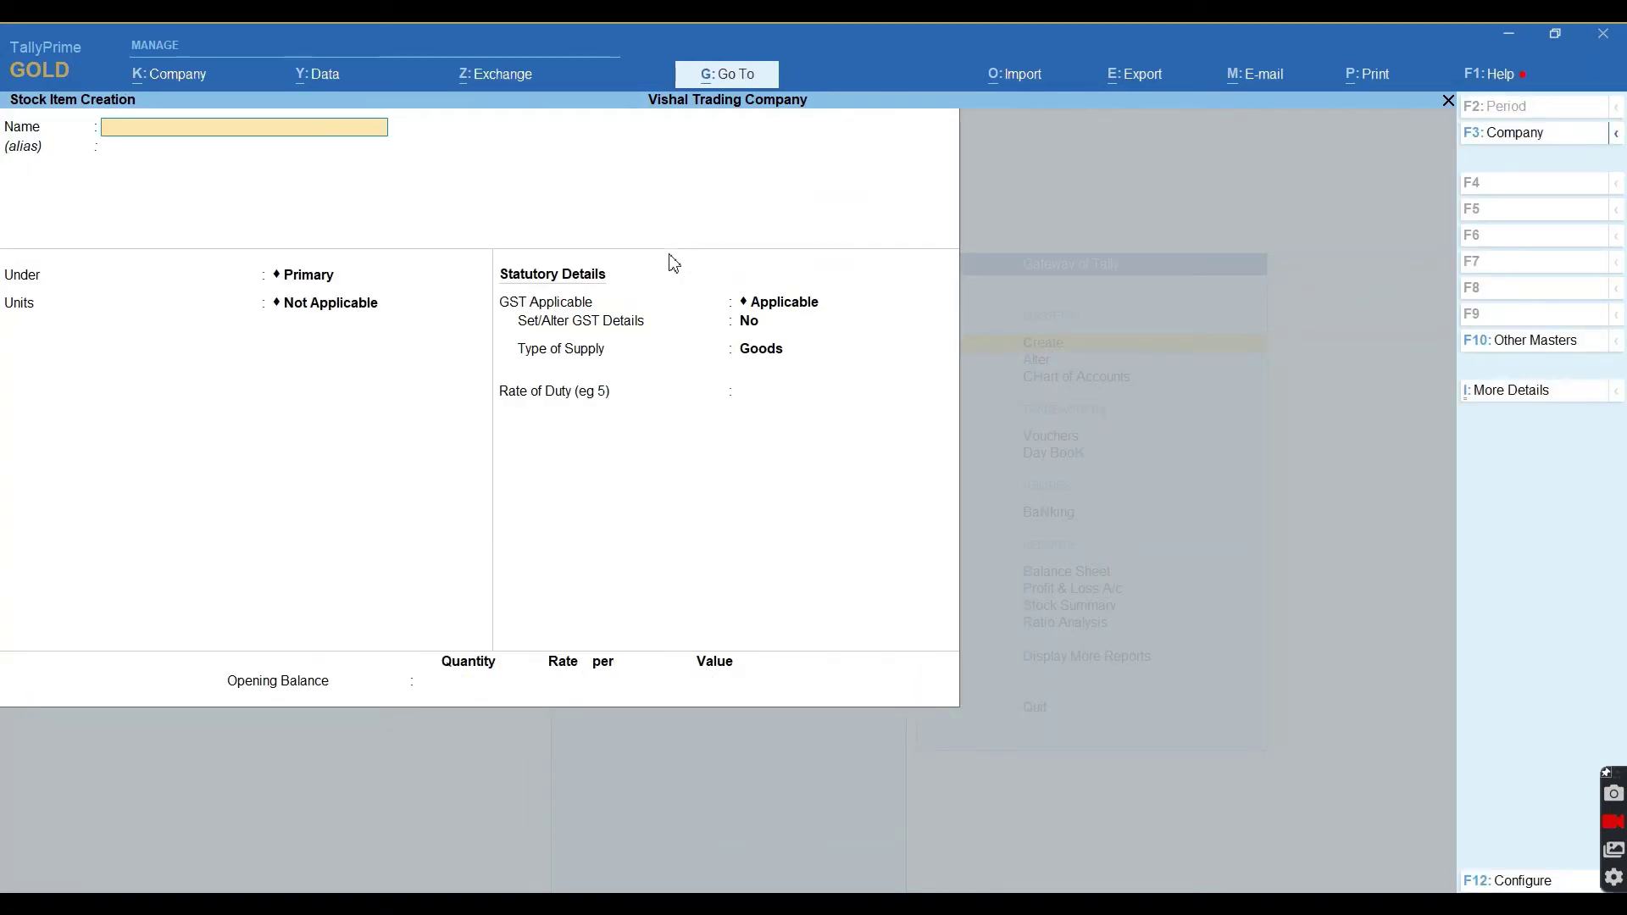
Create Oppo F1 Pro under Oppo Smart Phone in PCS, with GST applicable as goods.
text(Oppo f1)
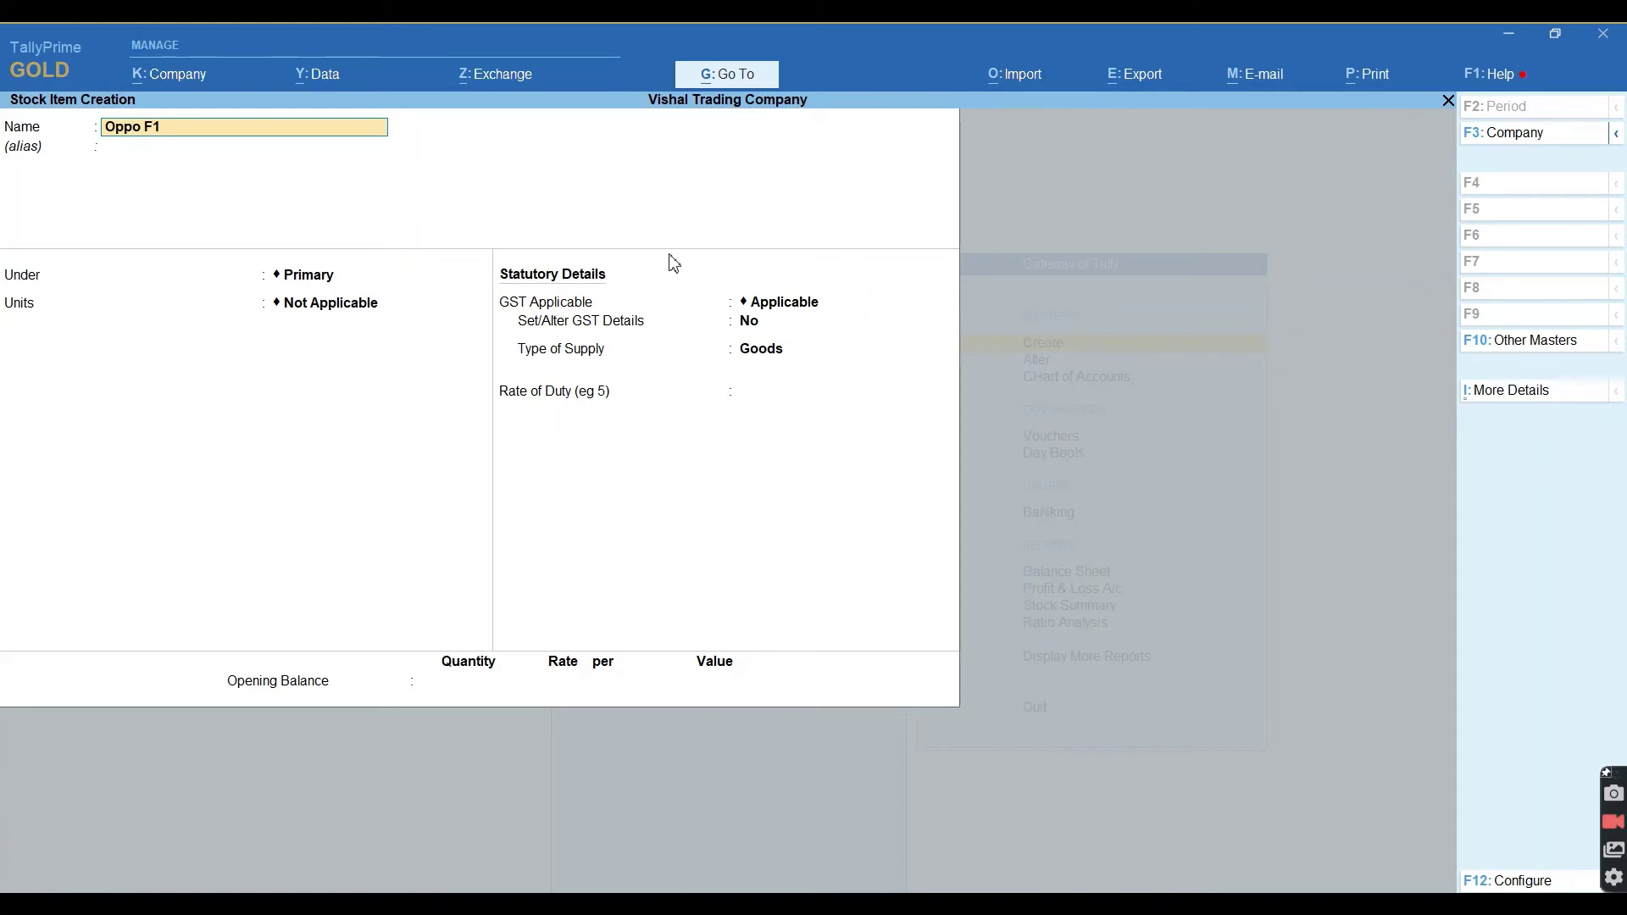
text( Pro)
key(Return)
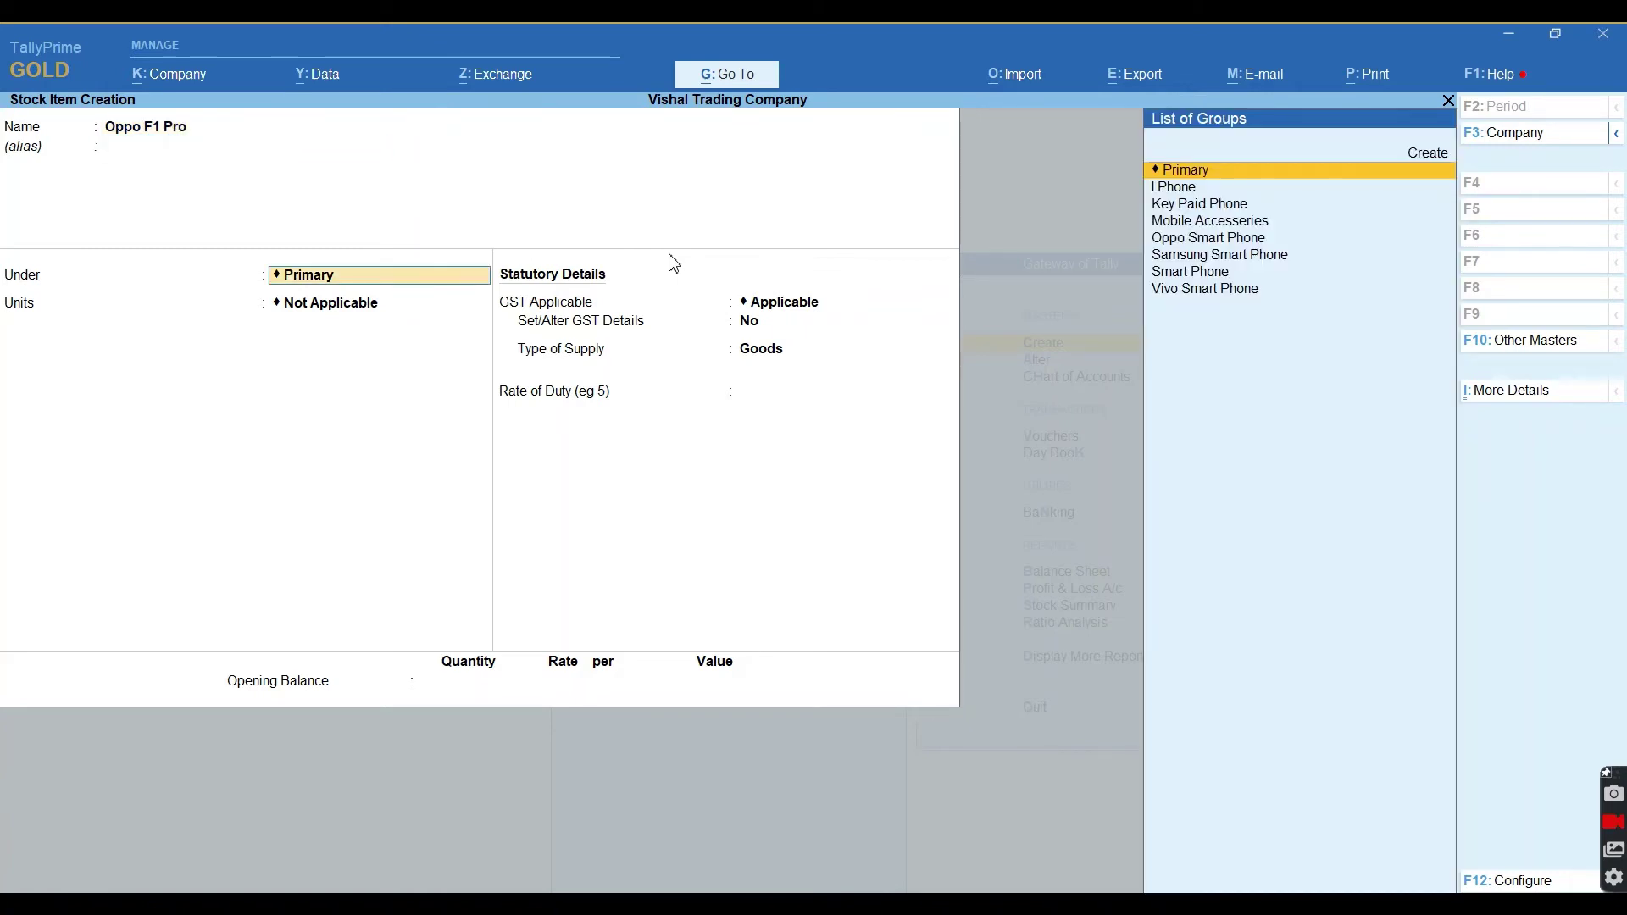
text(Opp)
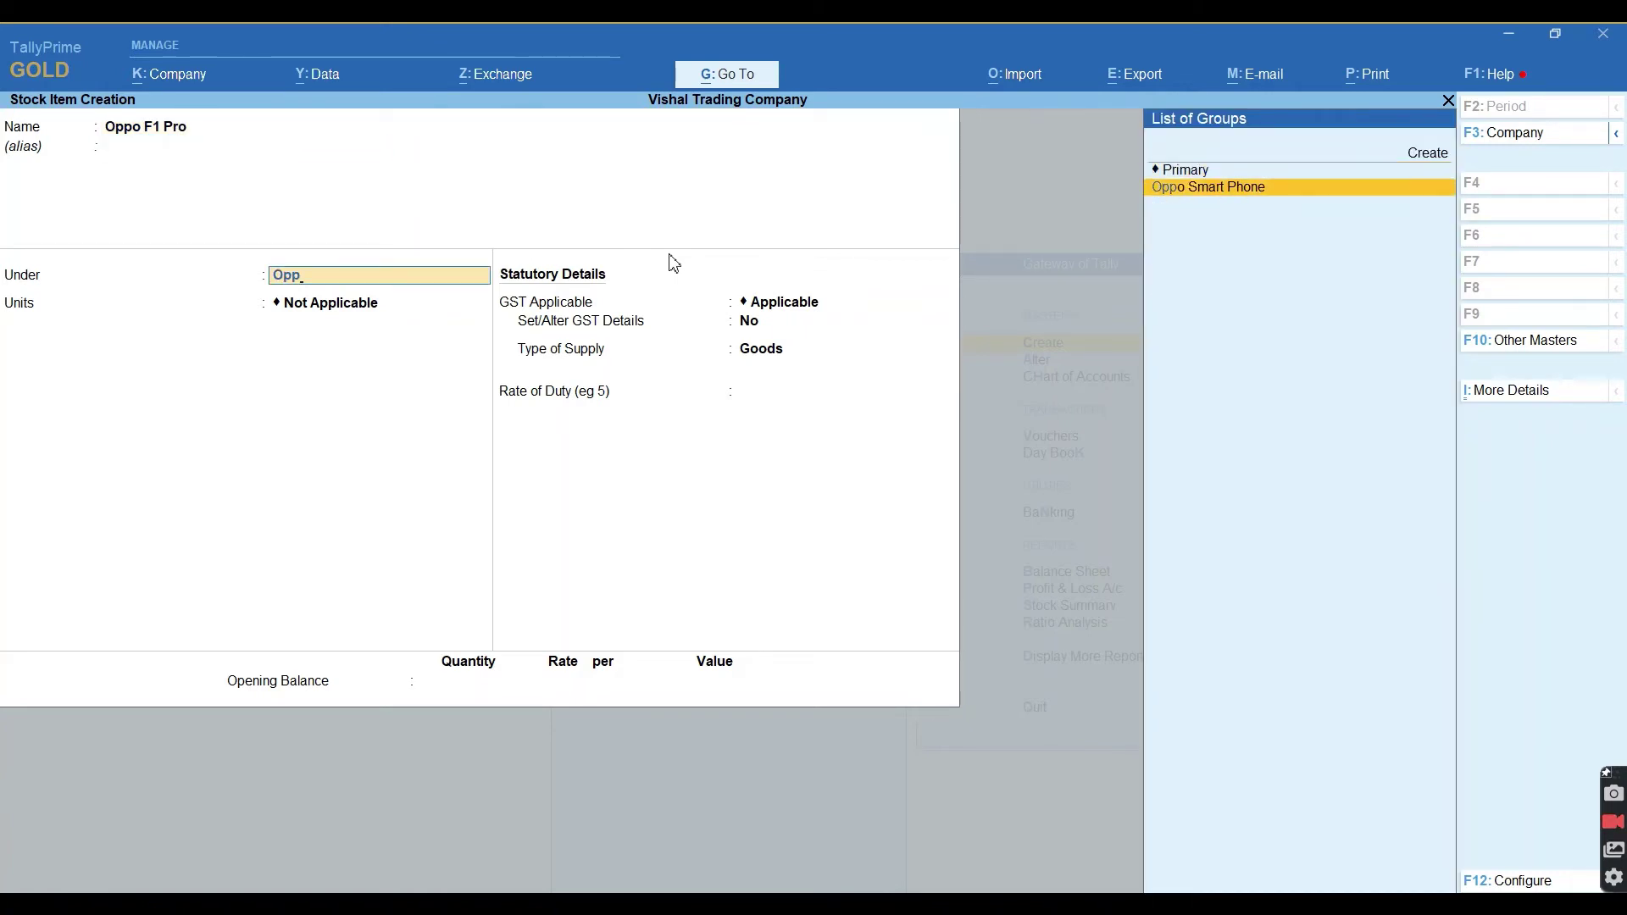
key(Return)
key(Down)
key(Down)
key(Return)
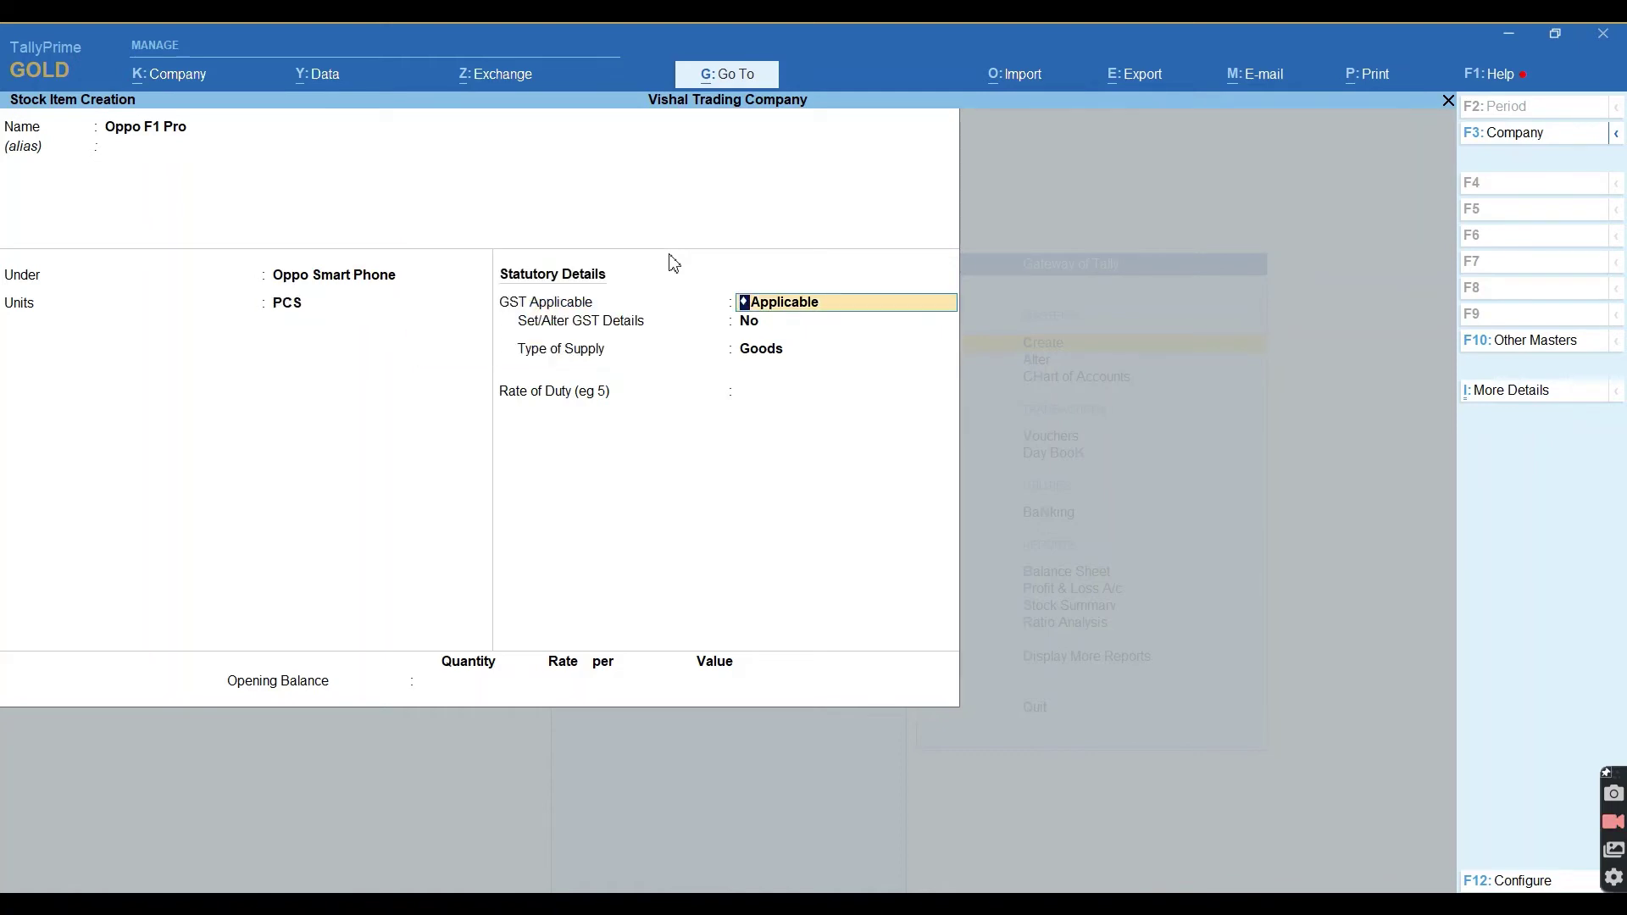
key(y)
key(Return)
key(Return)
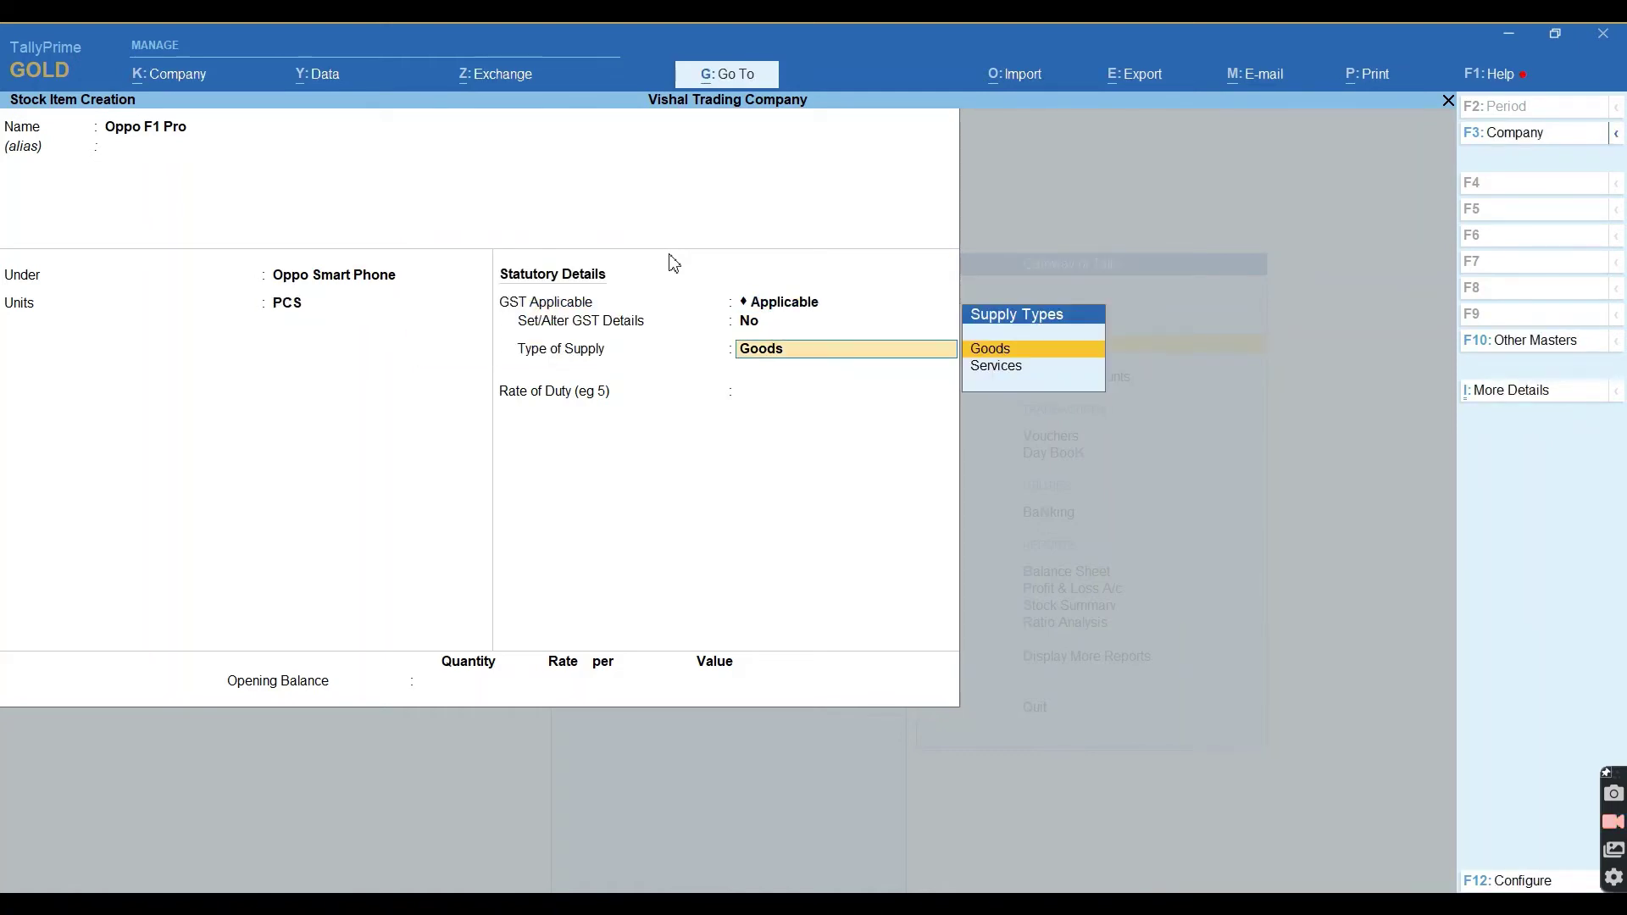
key(Return)
Give Oppo F1 Pro an opening stock of 6 PCS in GADARPUR at 12,500 each.
key(Return)
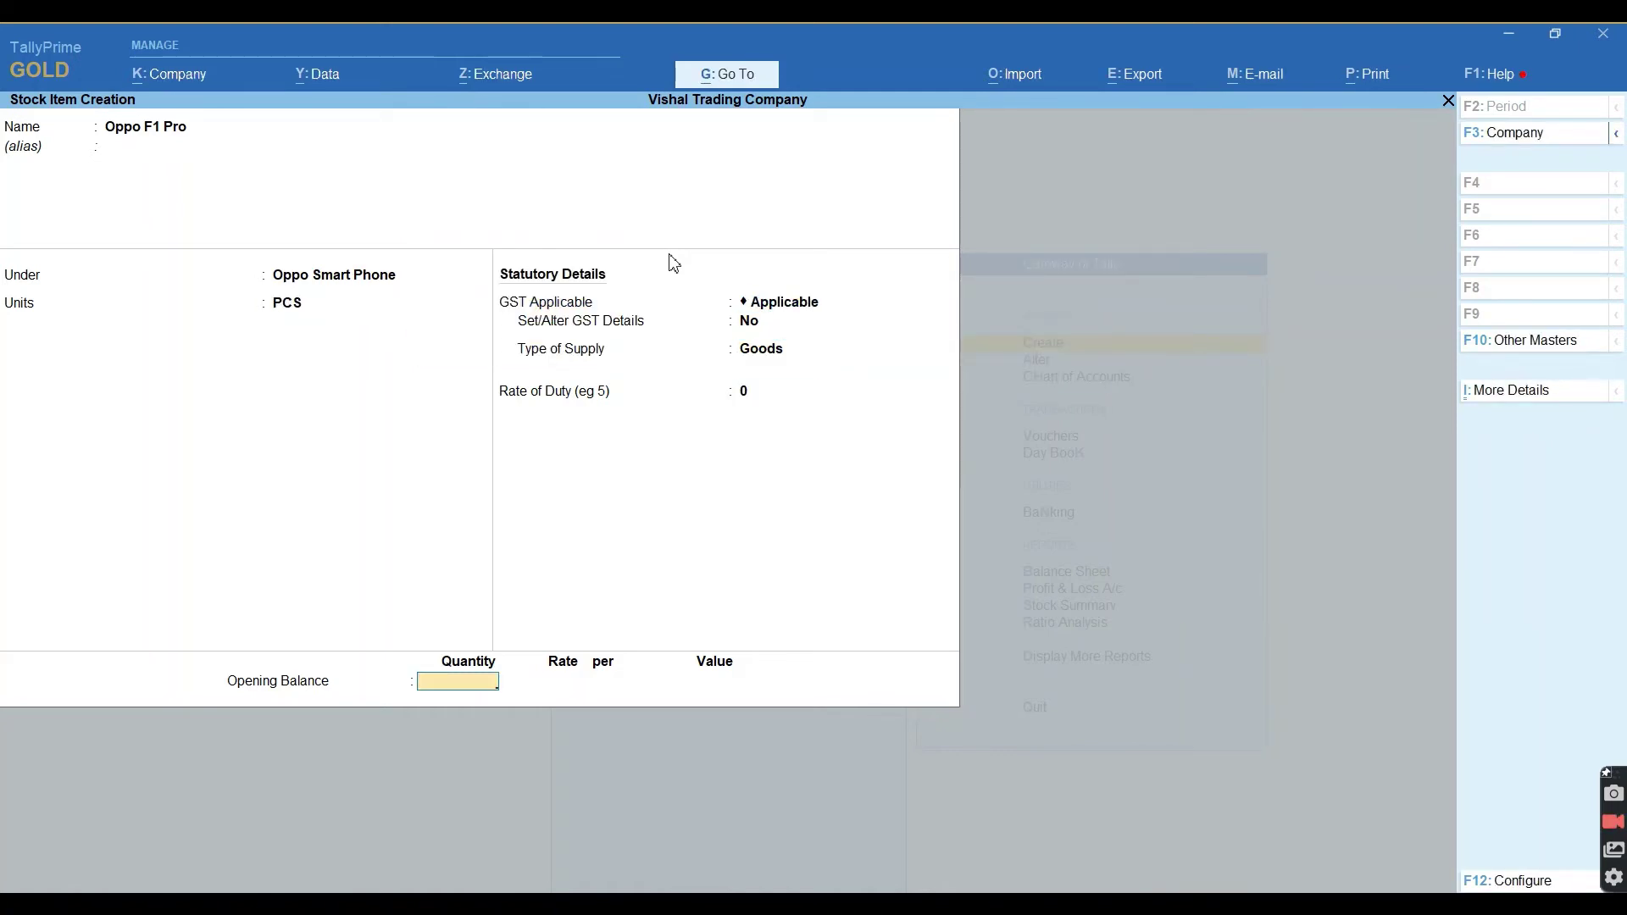
text(6)
key(Return)
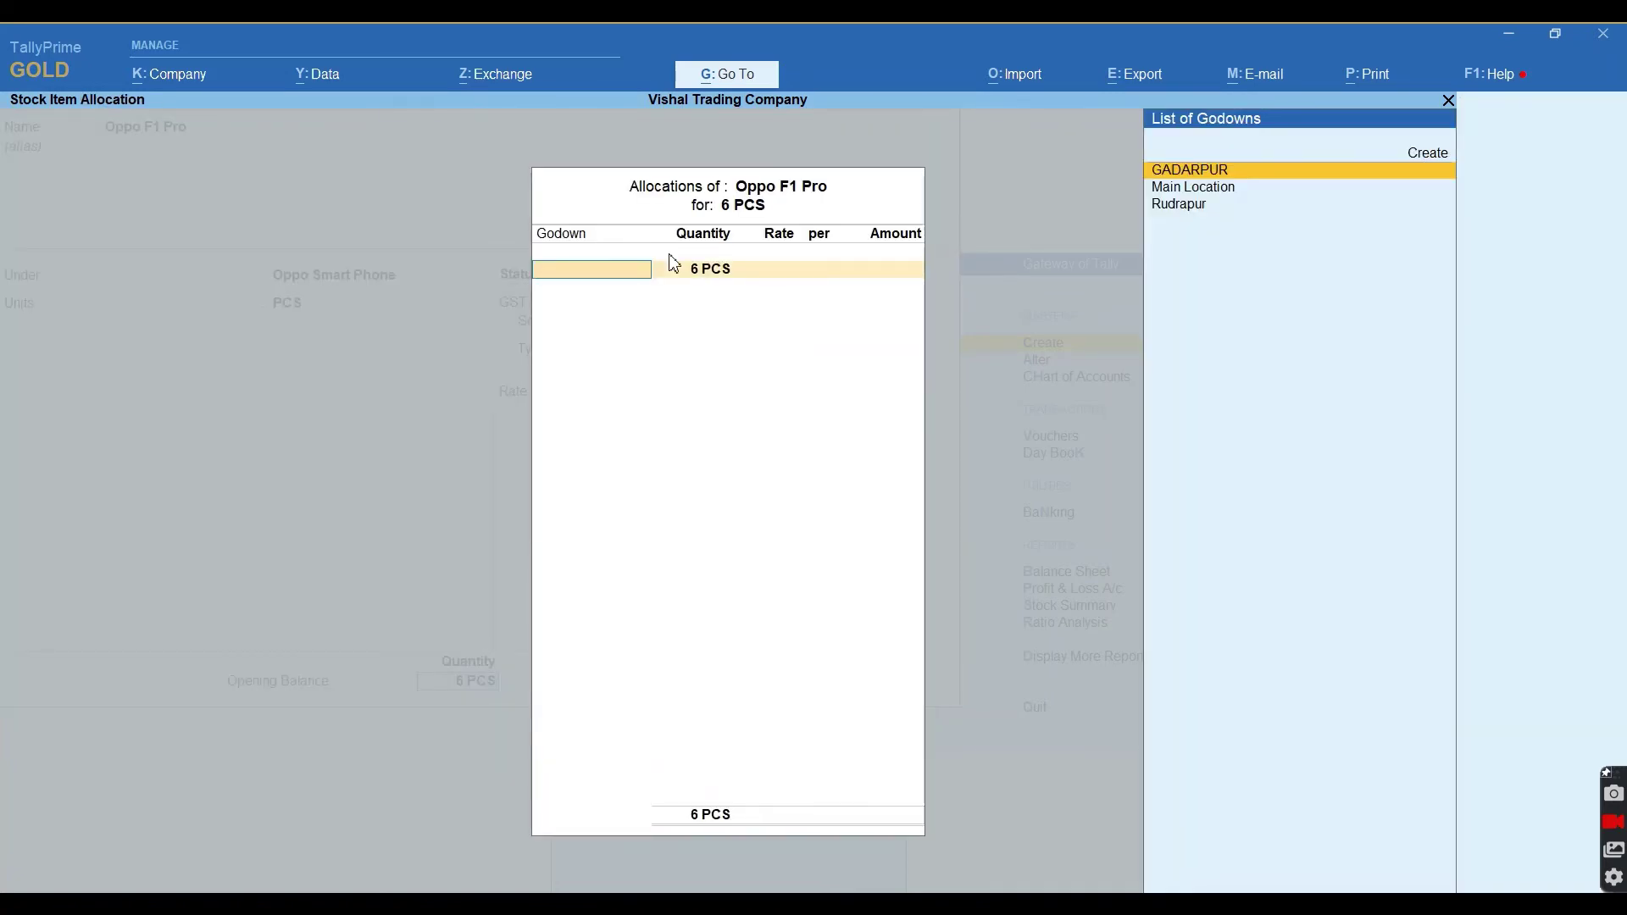
key(Return)
key(Return)
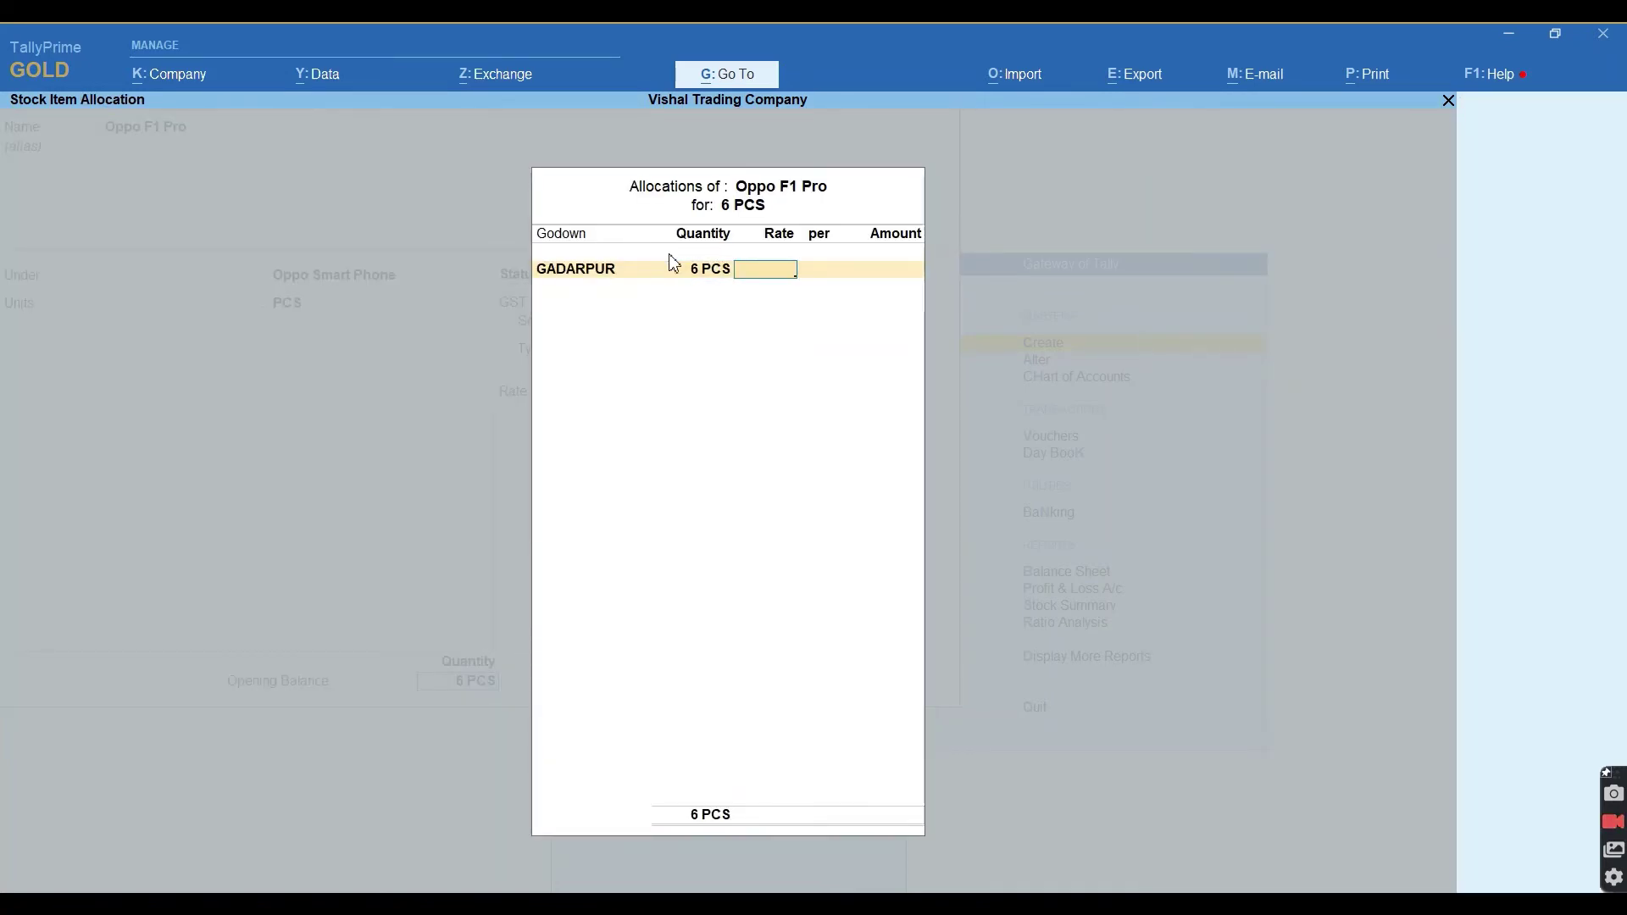
text(12500)
key(Return)
key(Return)
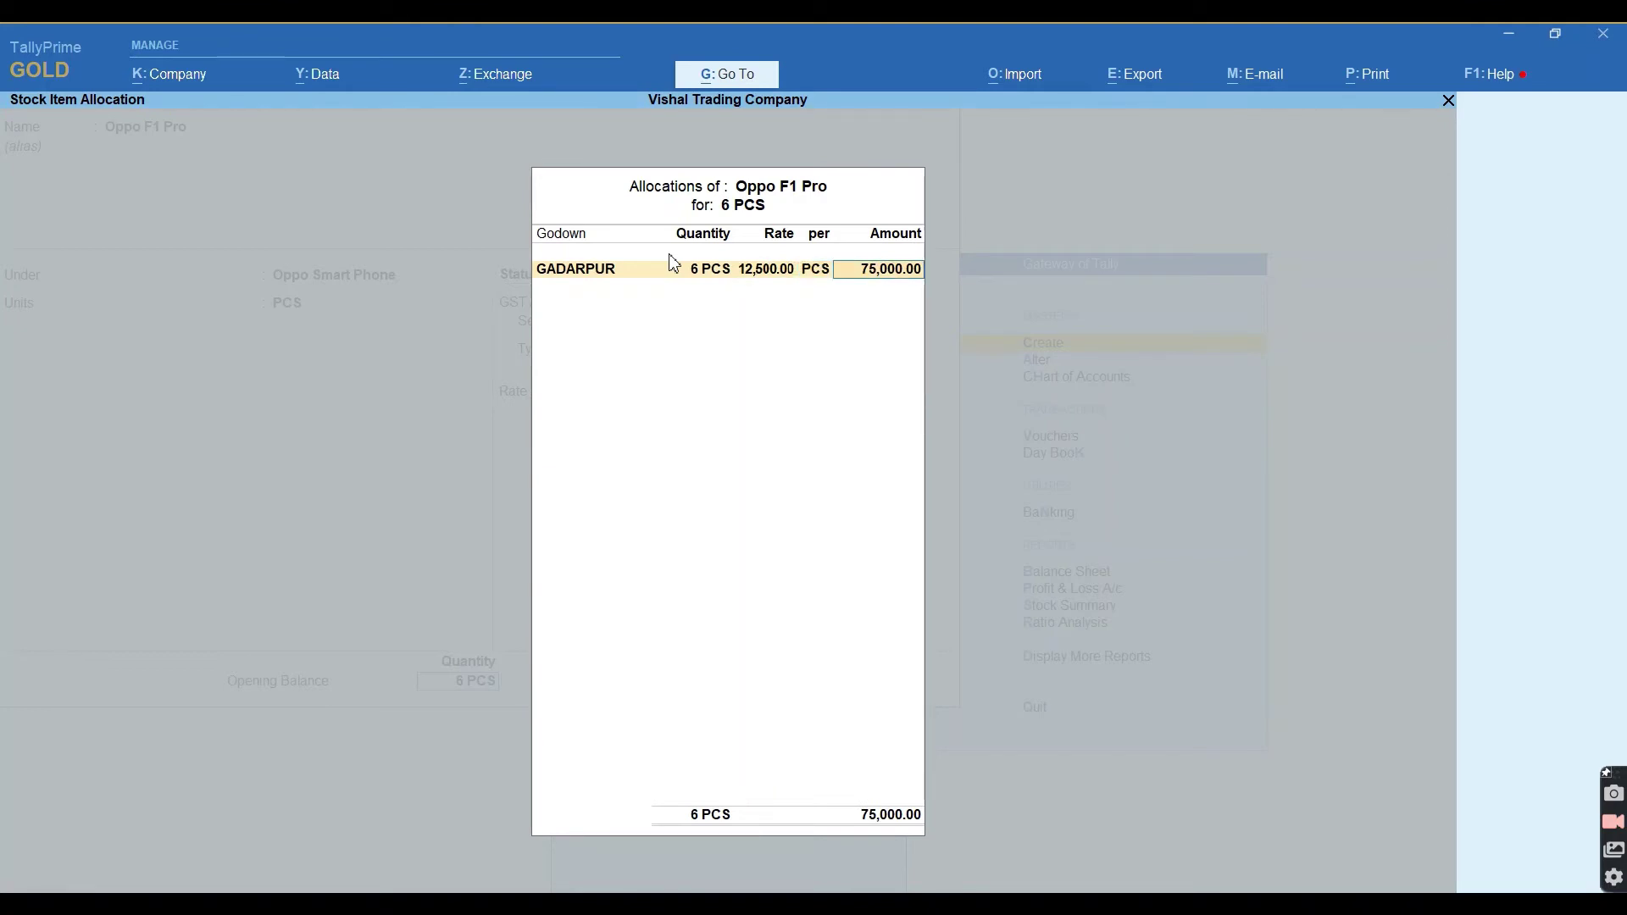
key(Return)
key(Return)
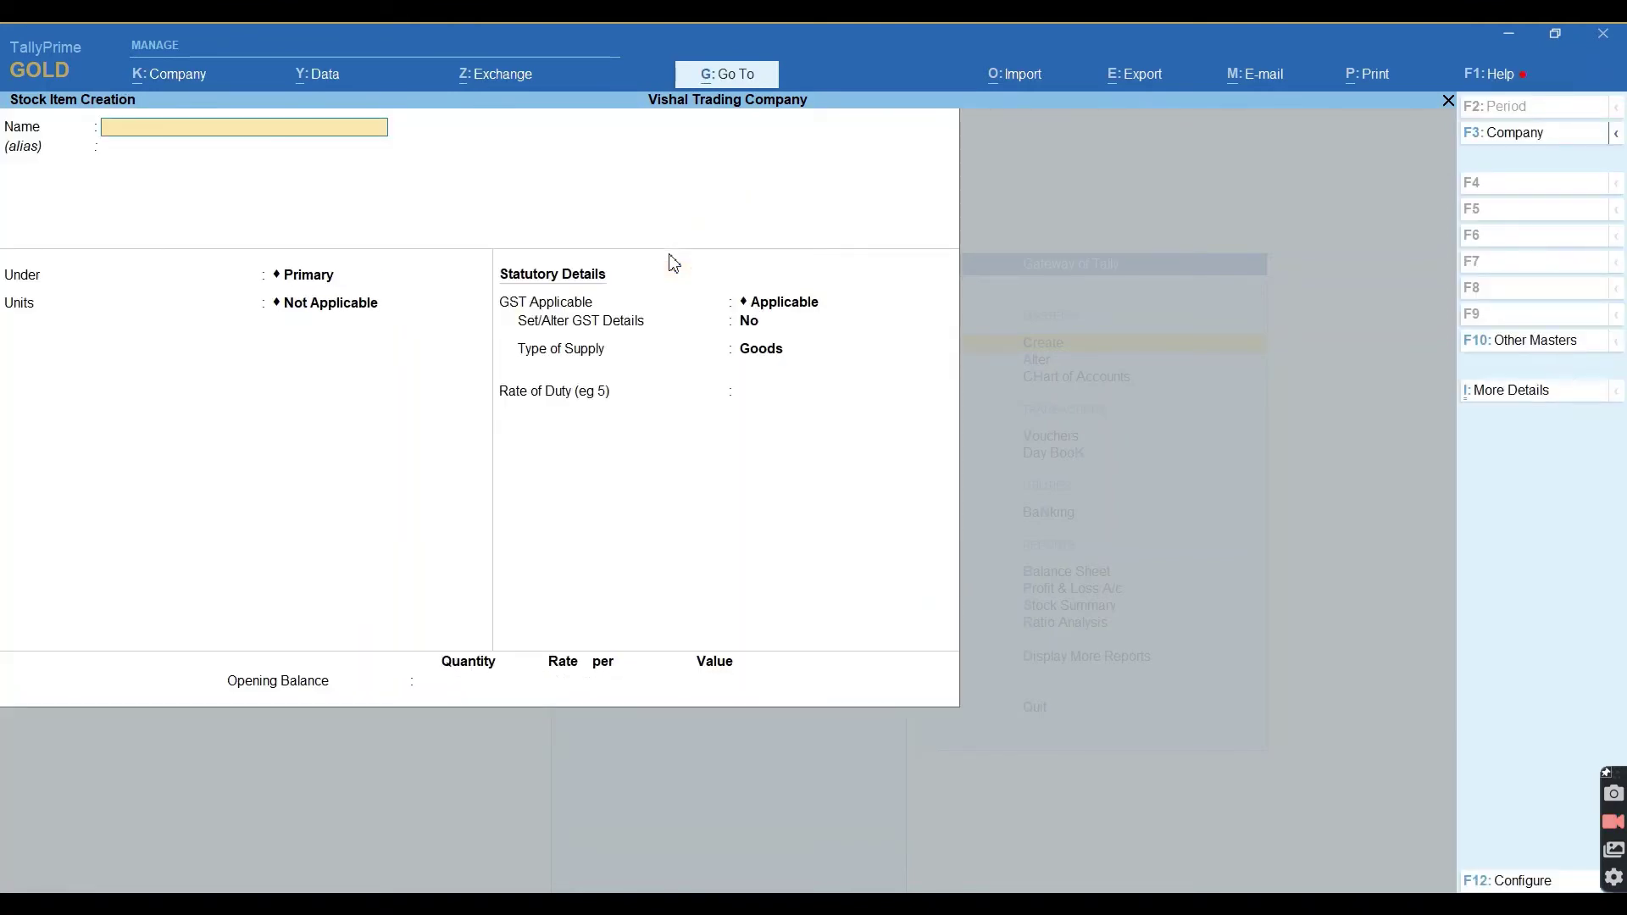
Quit stock item creation and bring up the Stock Summary report.
key(Escape)
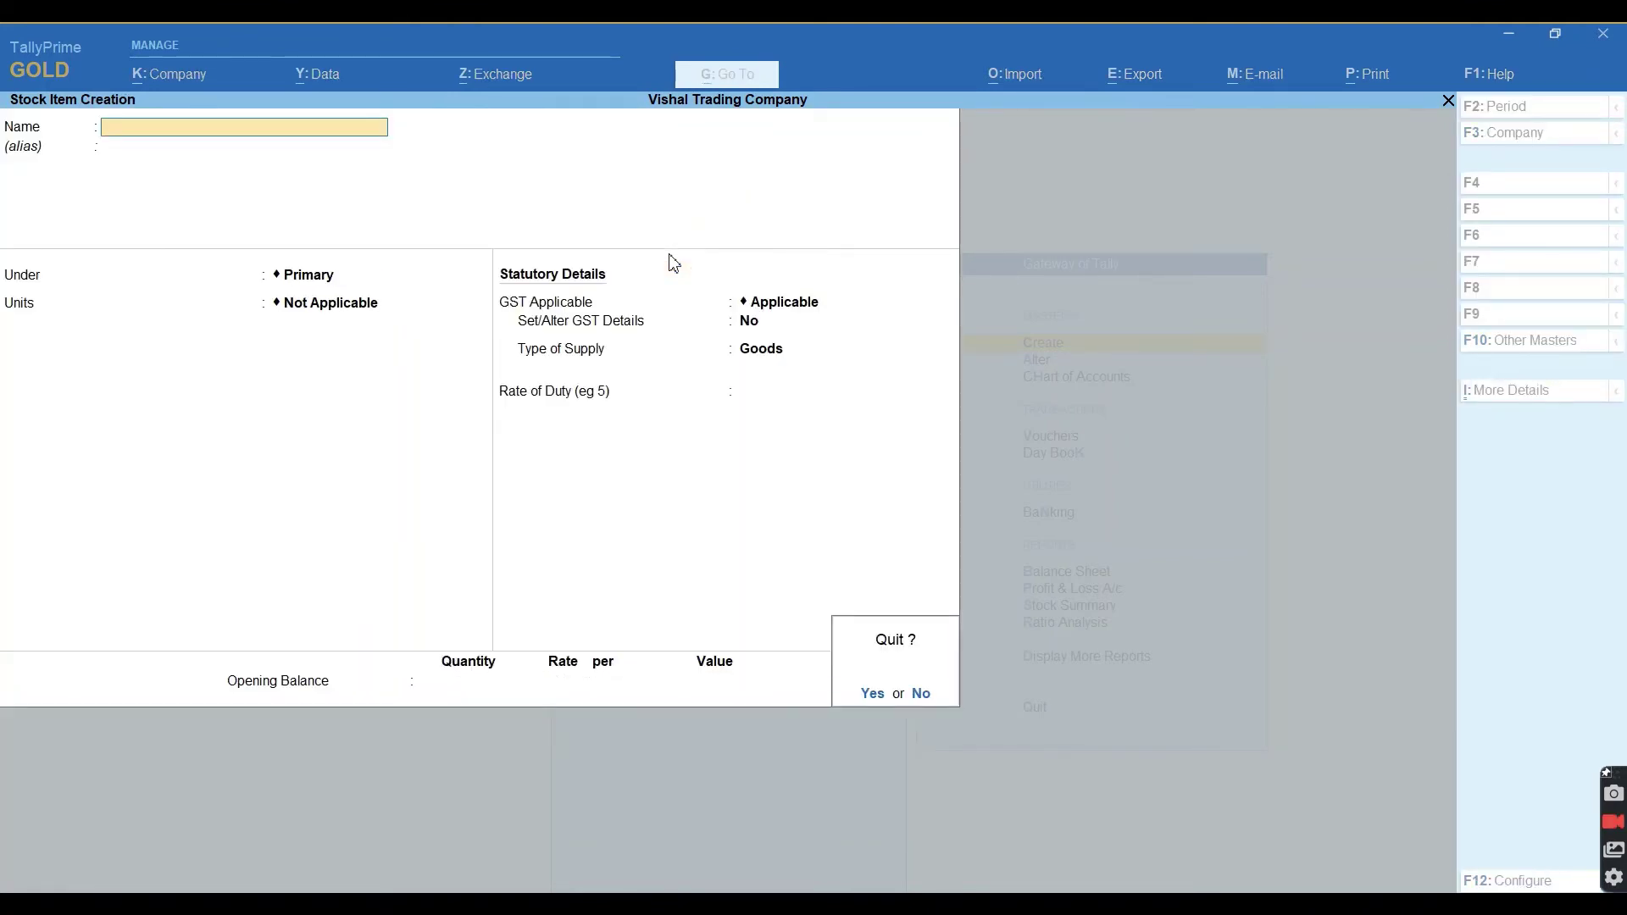
key(Return)
key(Escape)
key(Escape)
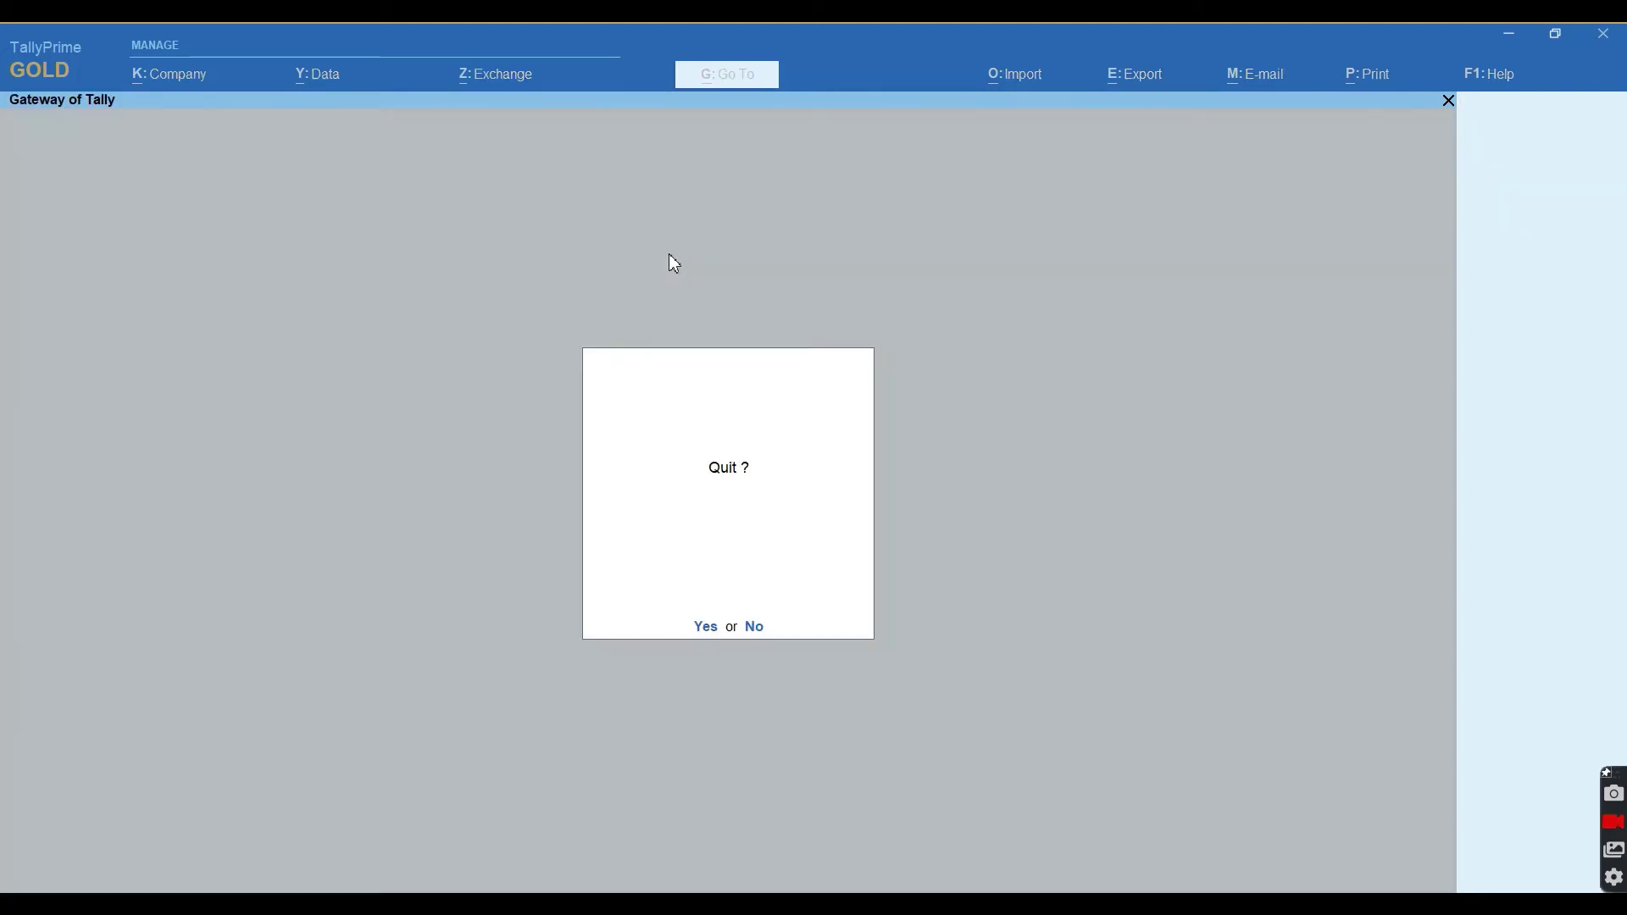
key(Escape)
key(Down)
key(Down)
key(Down)
key(Down)
key(Down)
key(Down)
key(Down)
key(Down)
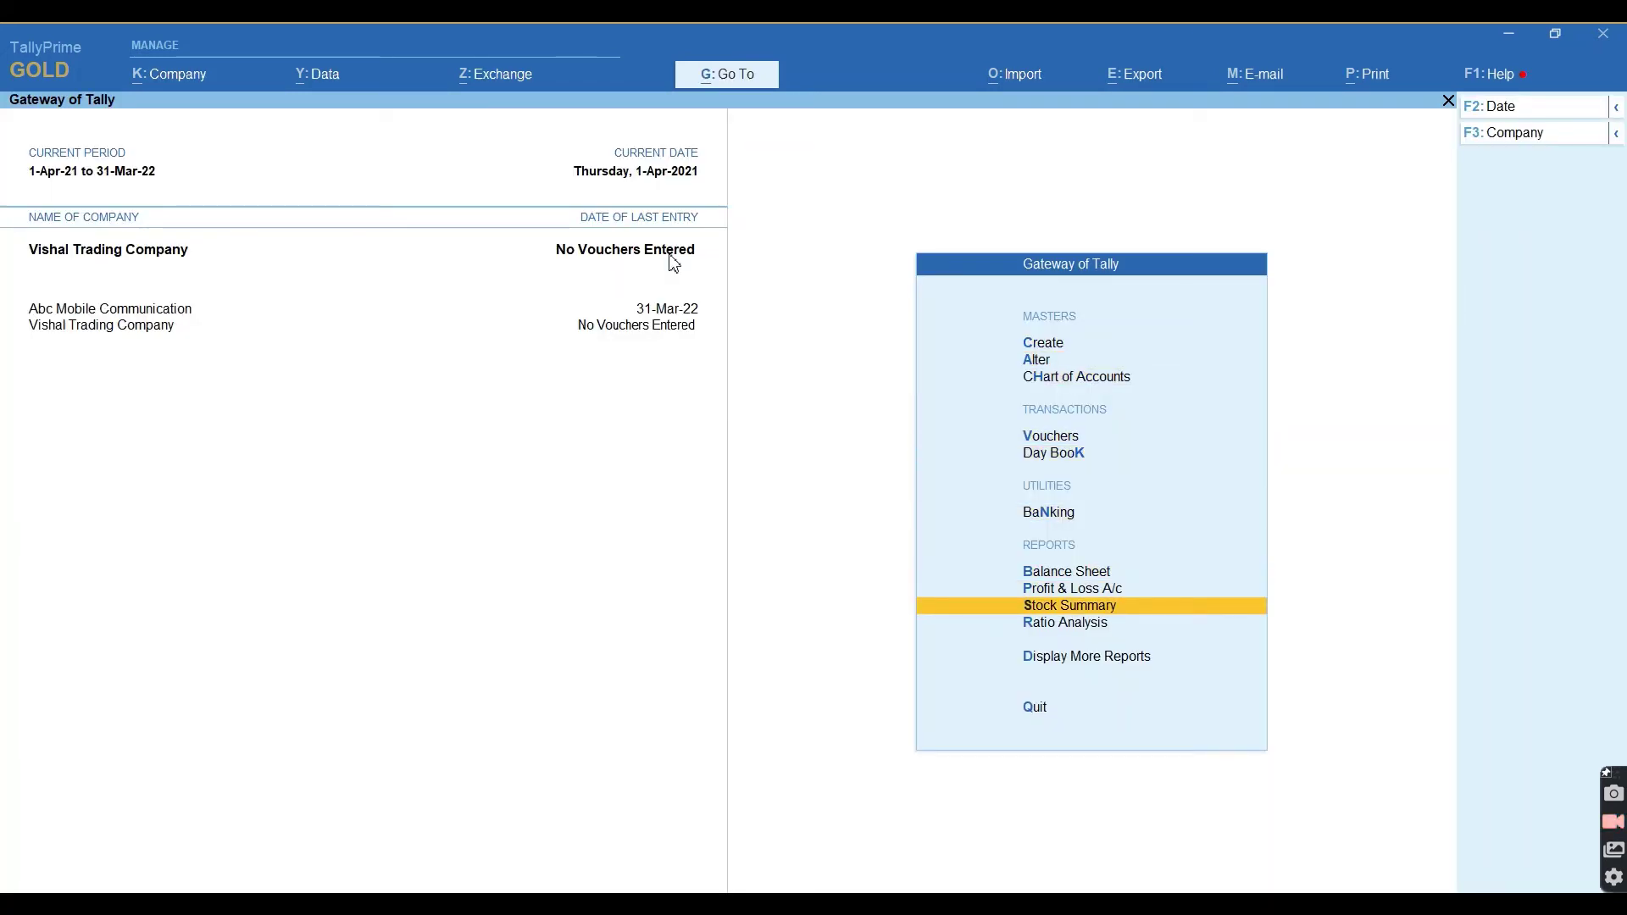
key(Return)
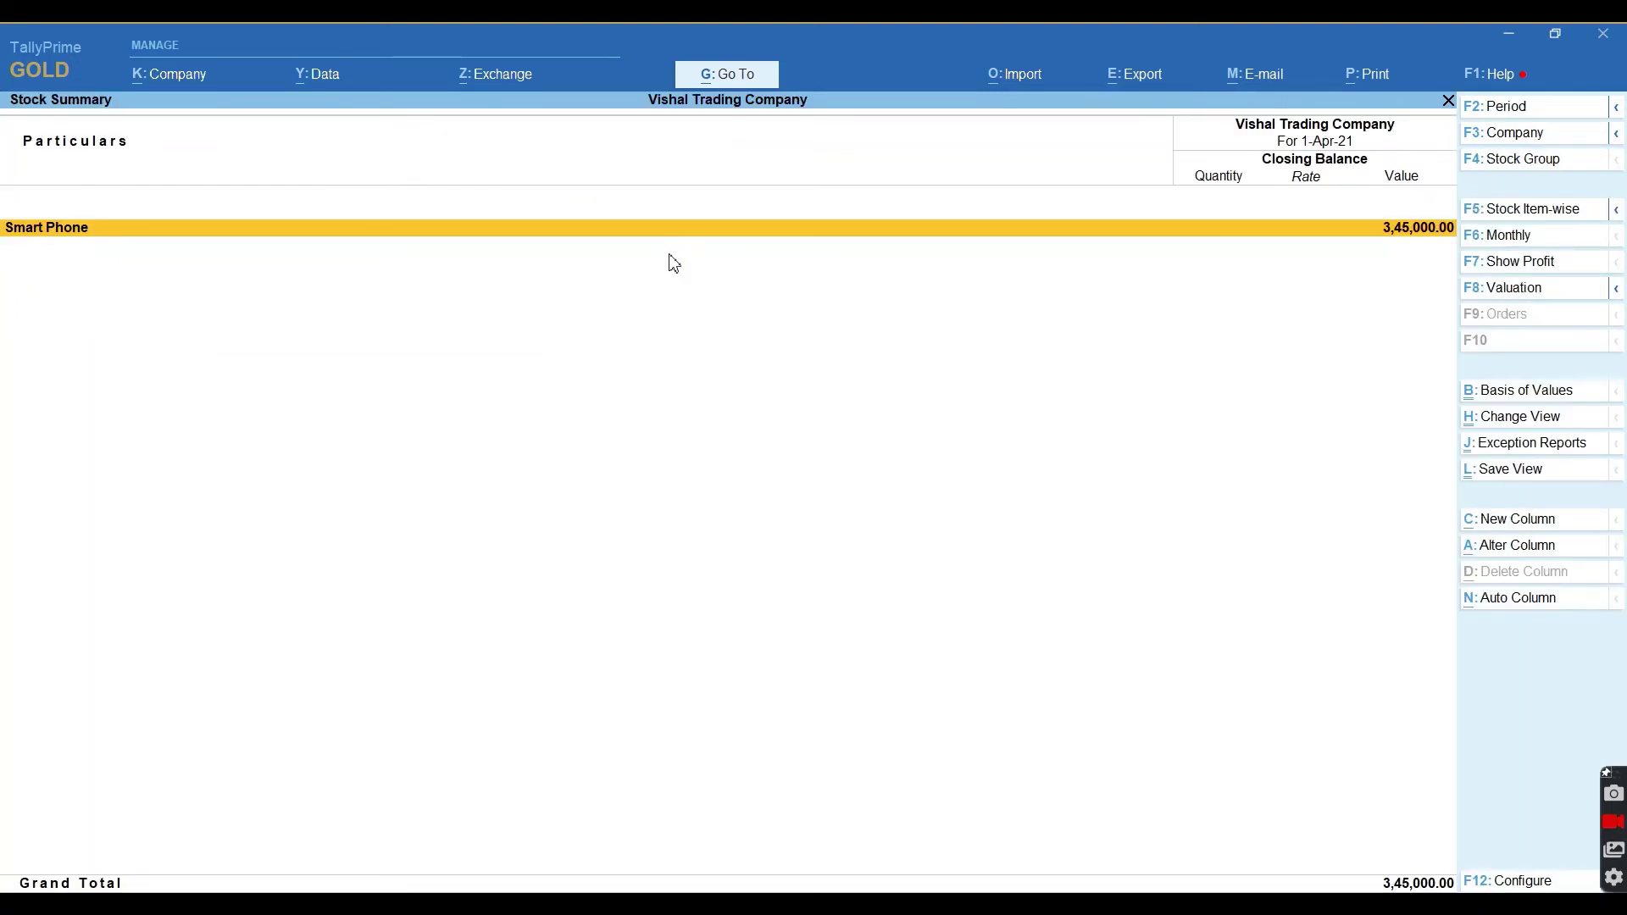
Drill into Smart Phone, then the Oppo and Vivo Smart Phone groups to check their totals.
key(Return)
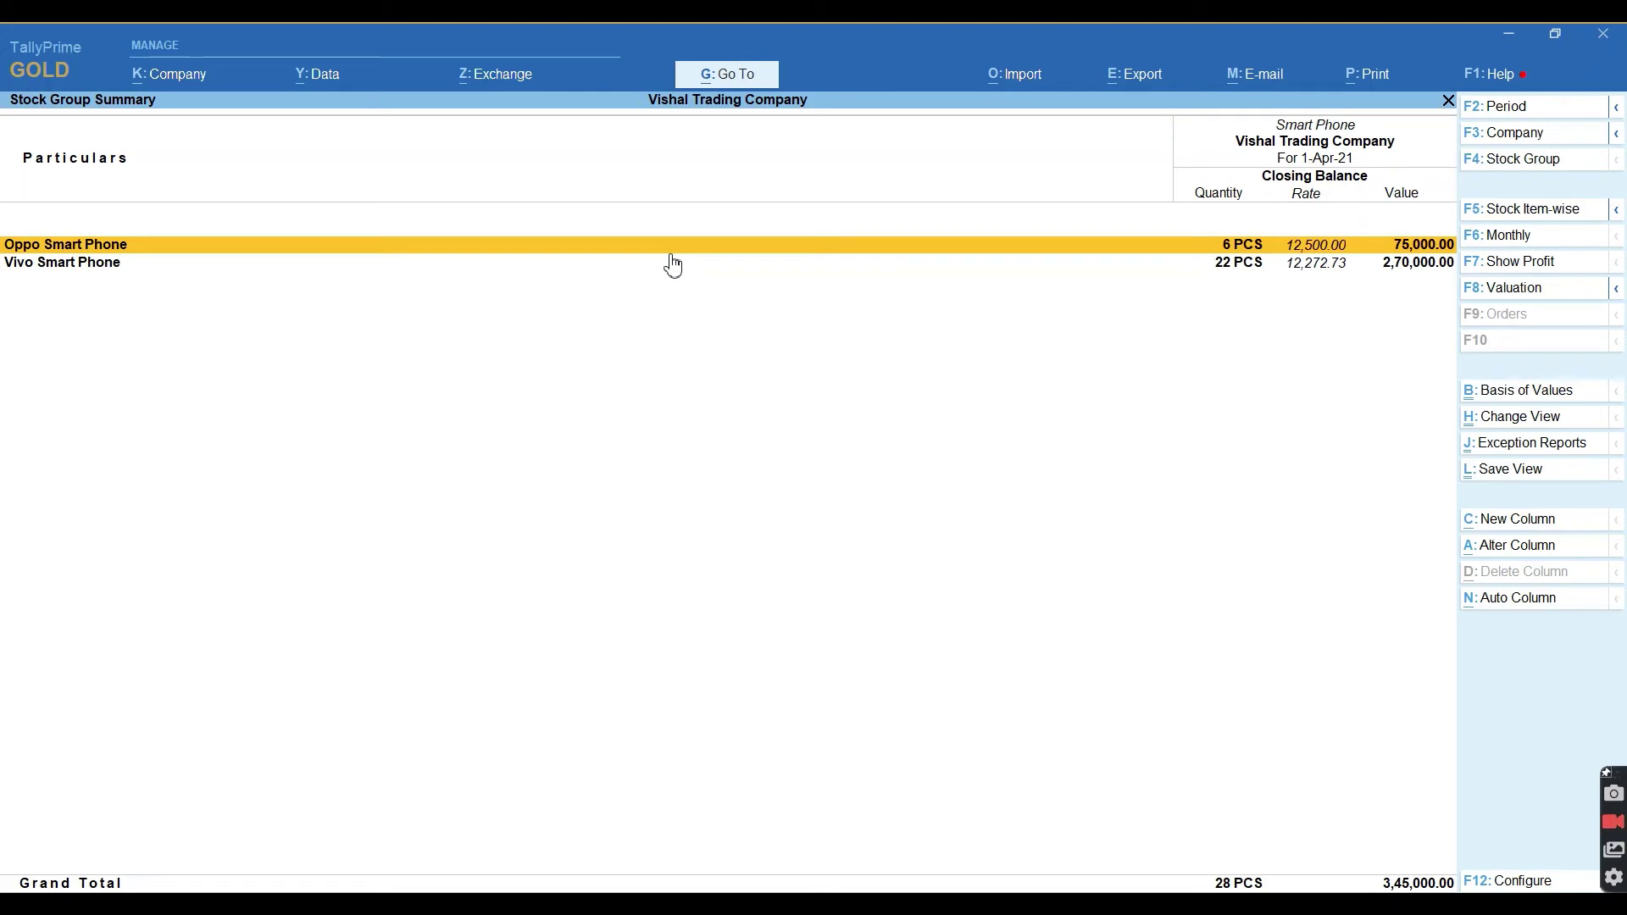
key(Down)
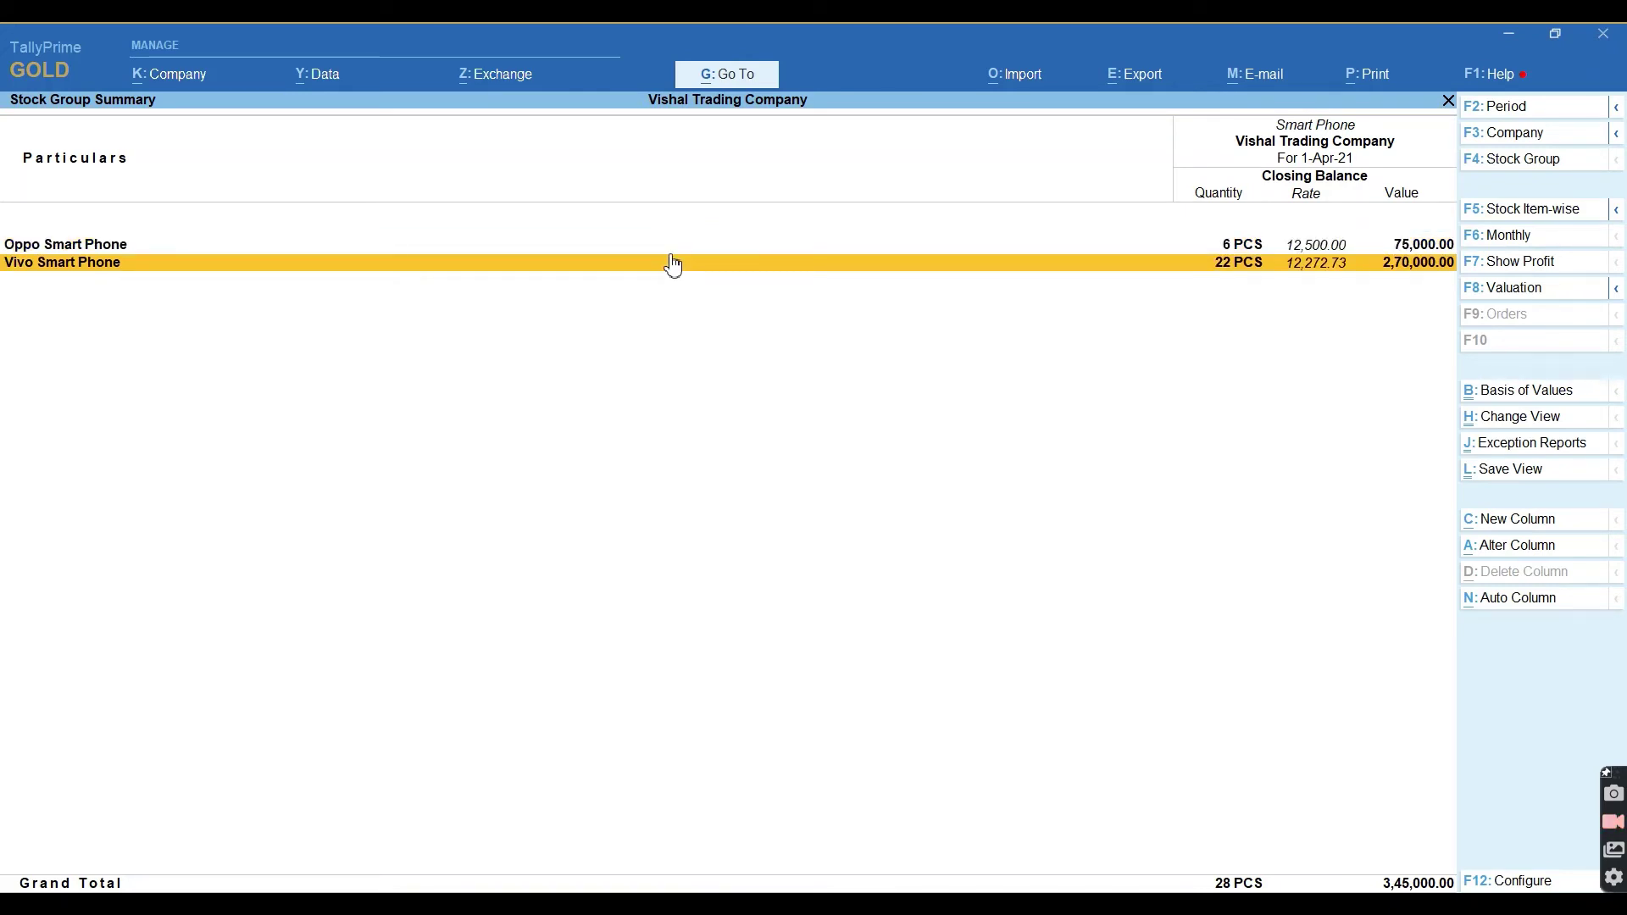
key(Up)
key(Return)
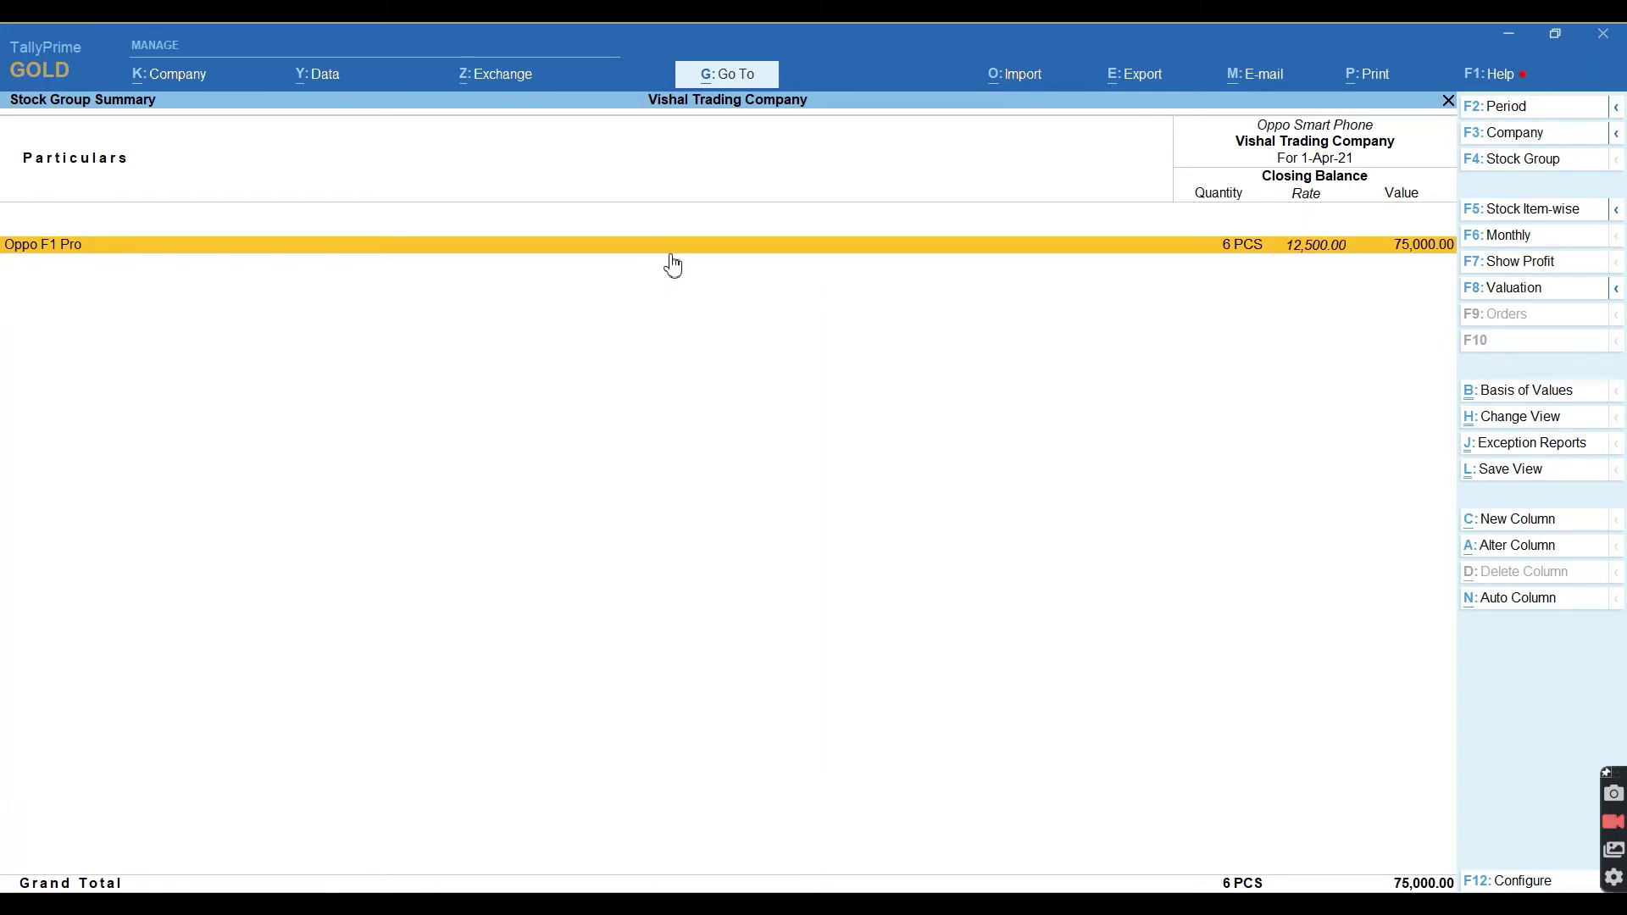
key(Escape)
key(Down)
key(Return)
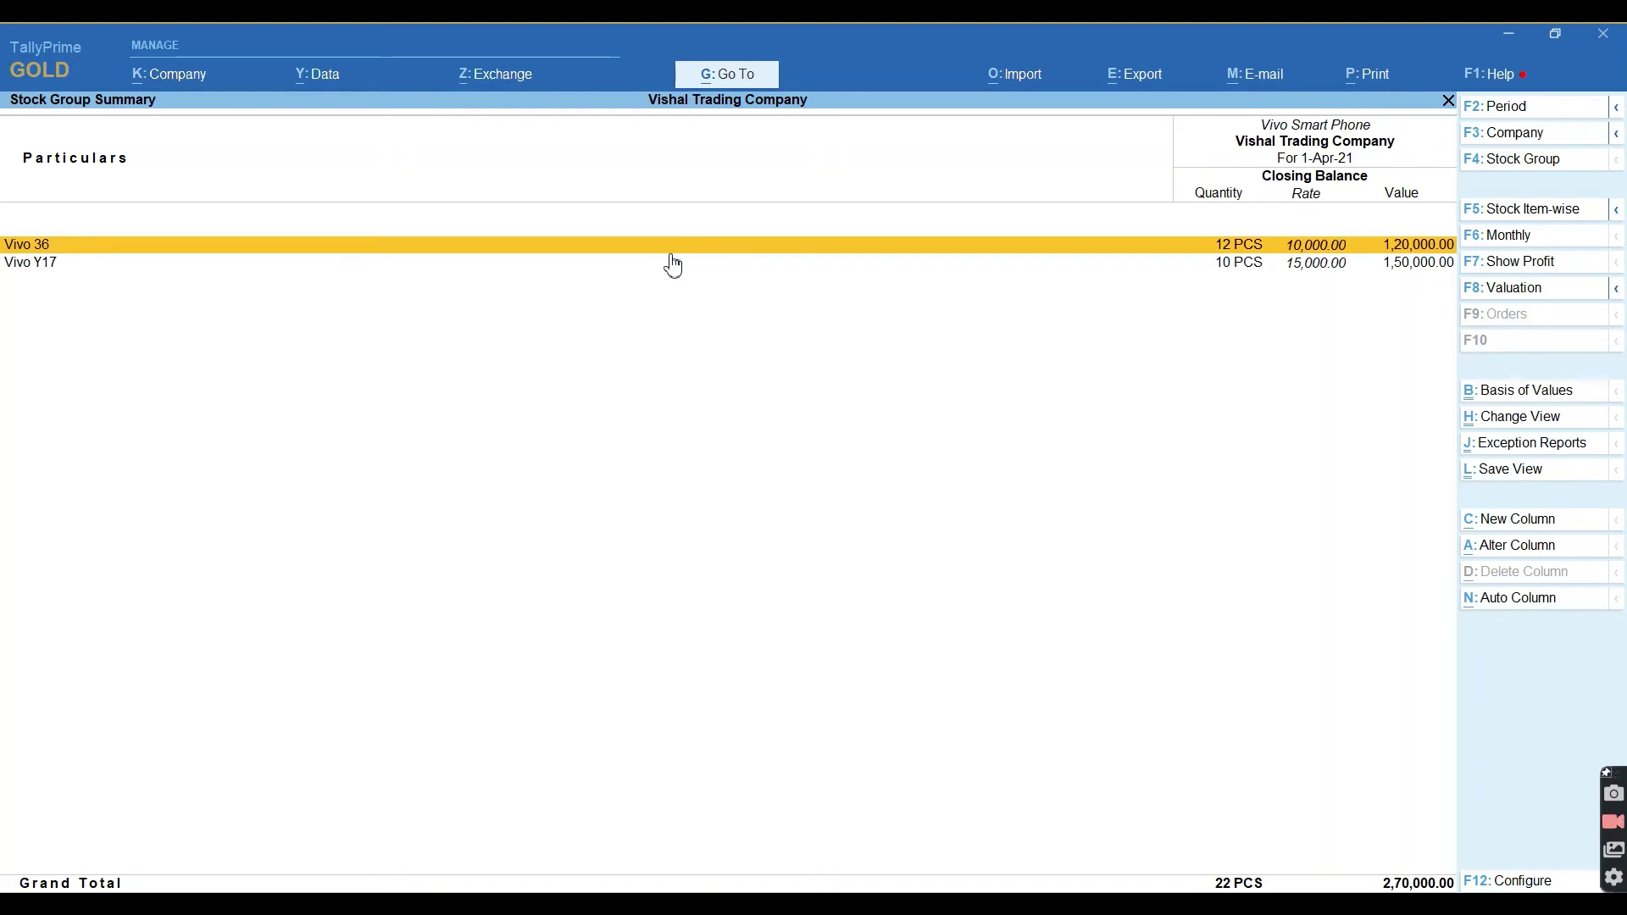
key(Escape)
key(Escape)
key(Escape)
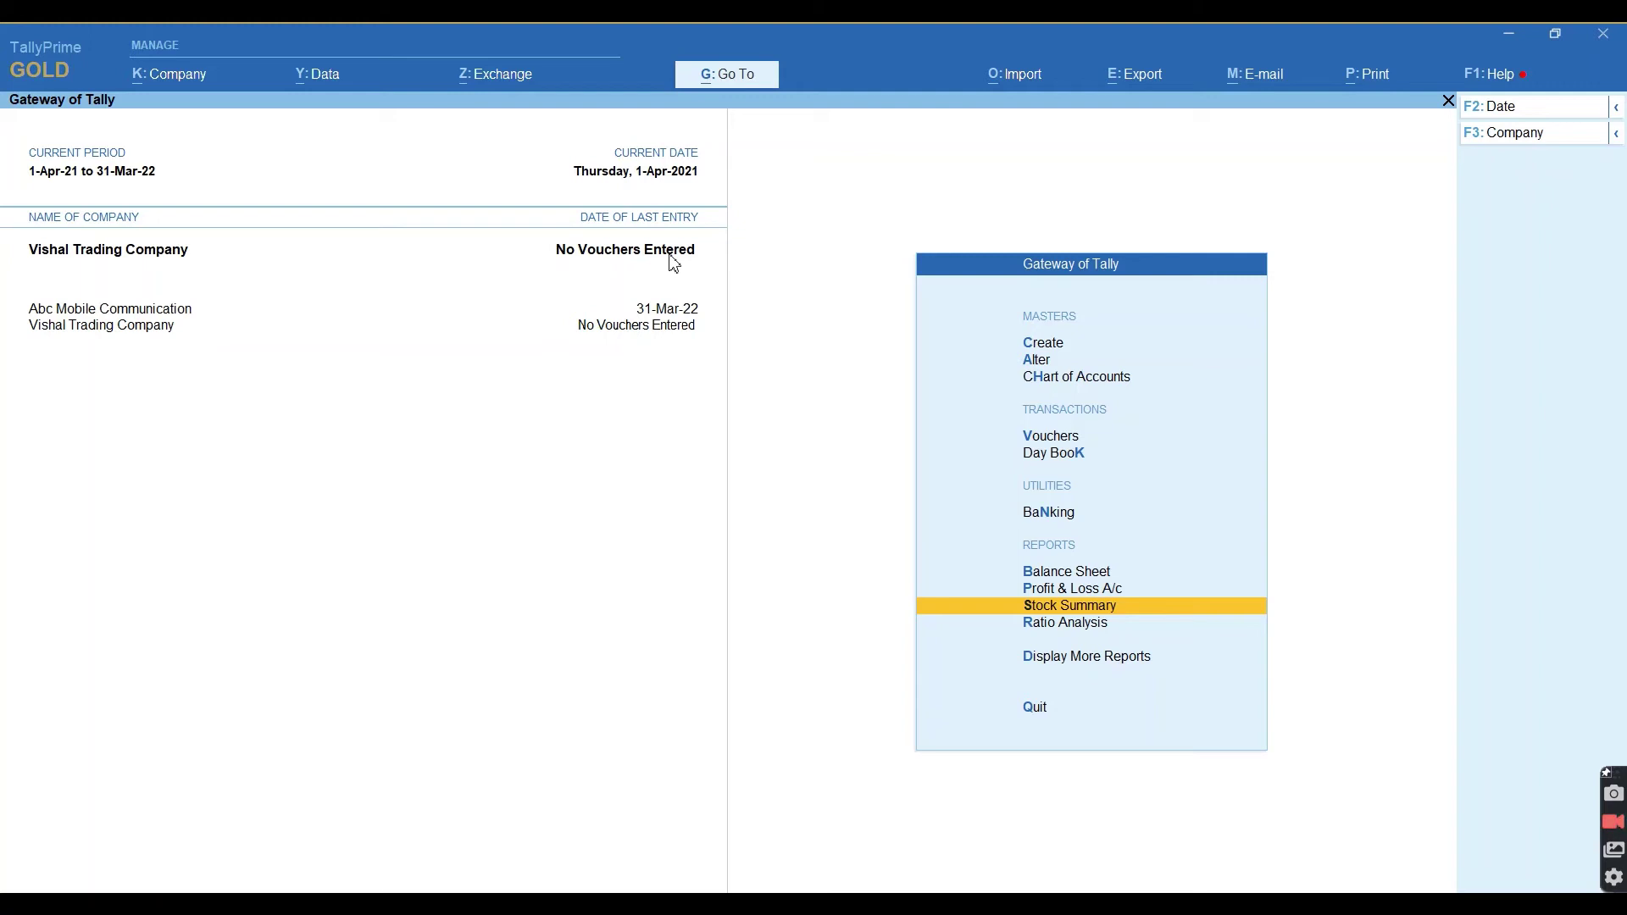
key(Up)
key(Up)
key(Up)
key(Up)
key(Up)
key(Up)
key(Up)
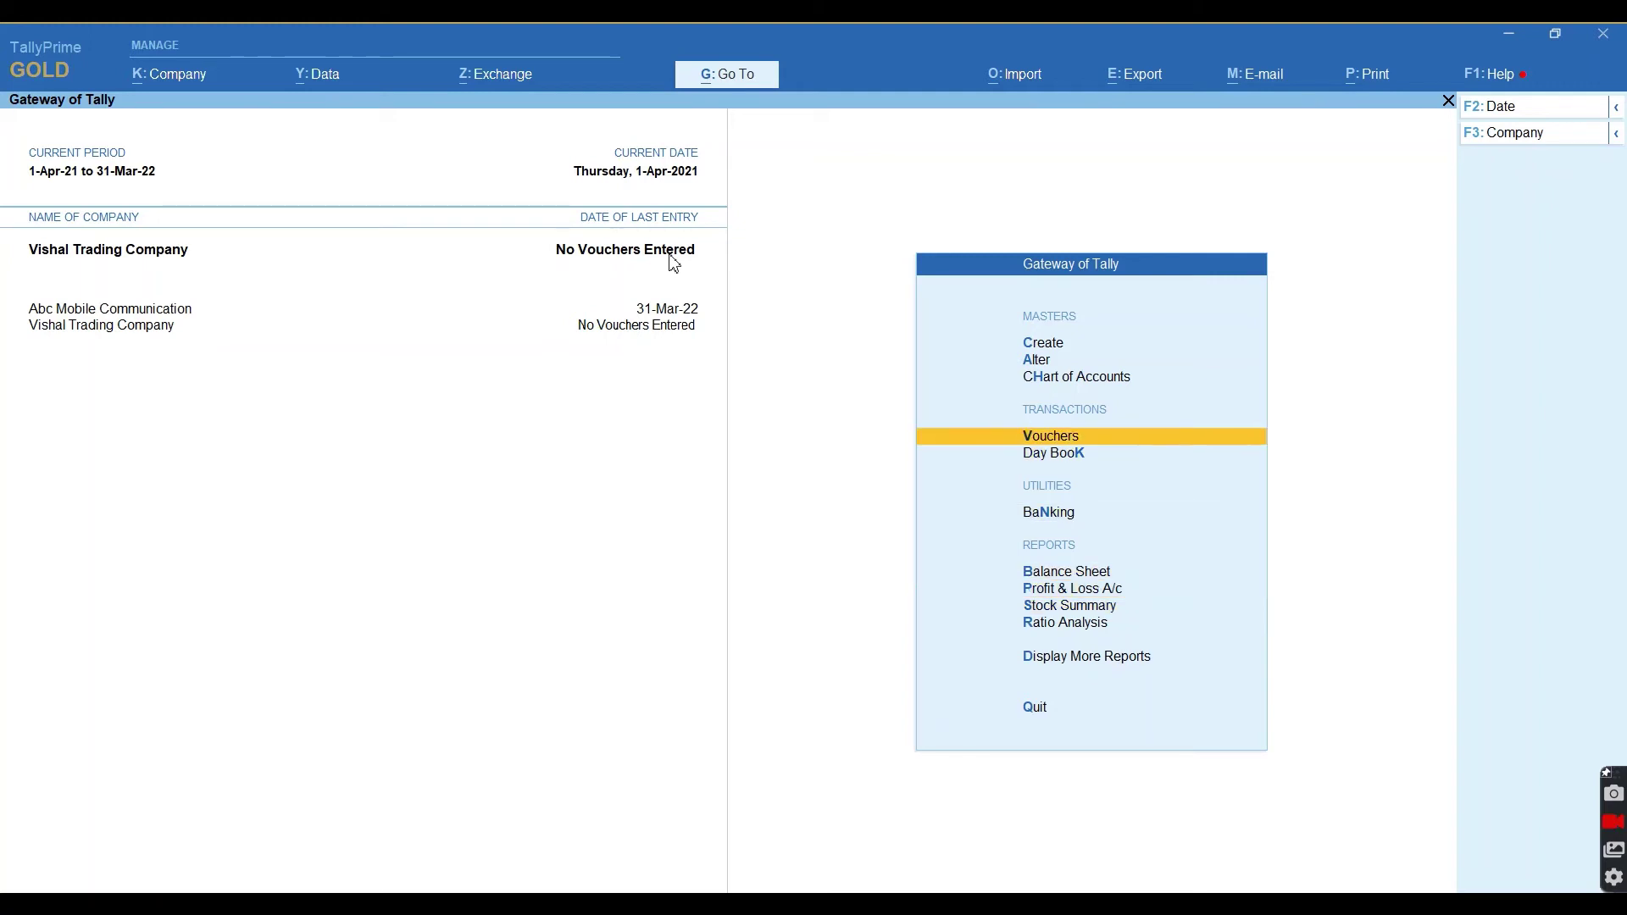
Enable GST in Vishal Trading Company's company features.
key(Down)
key(Return)
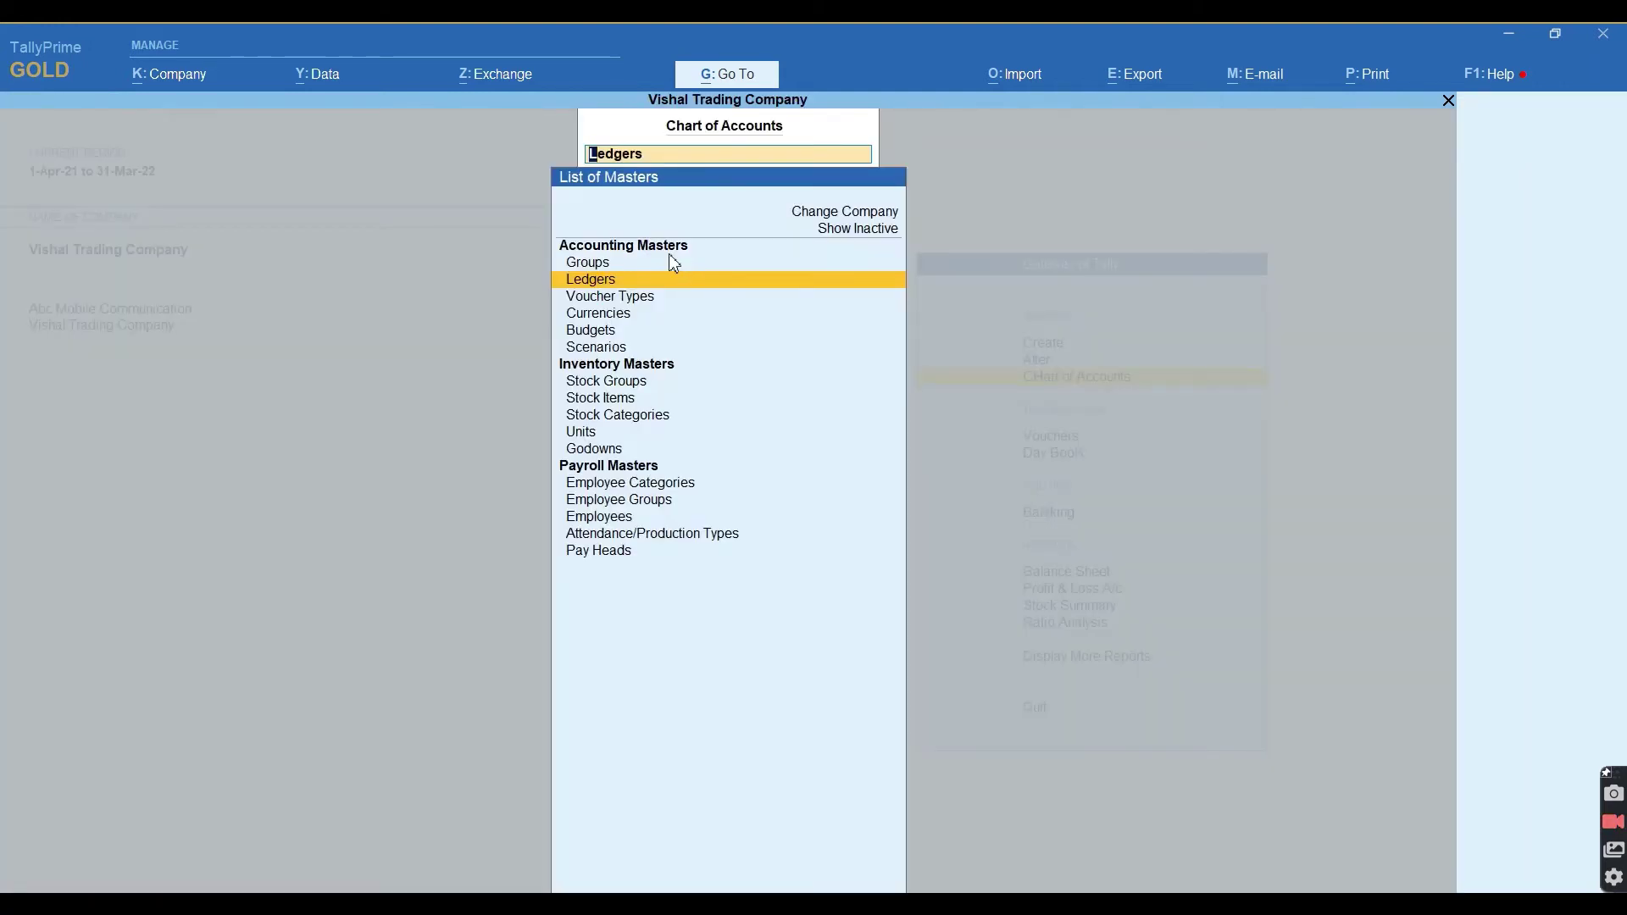
key(Escape)
key(Up)
key(Up)
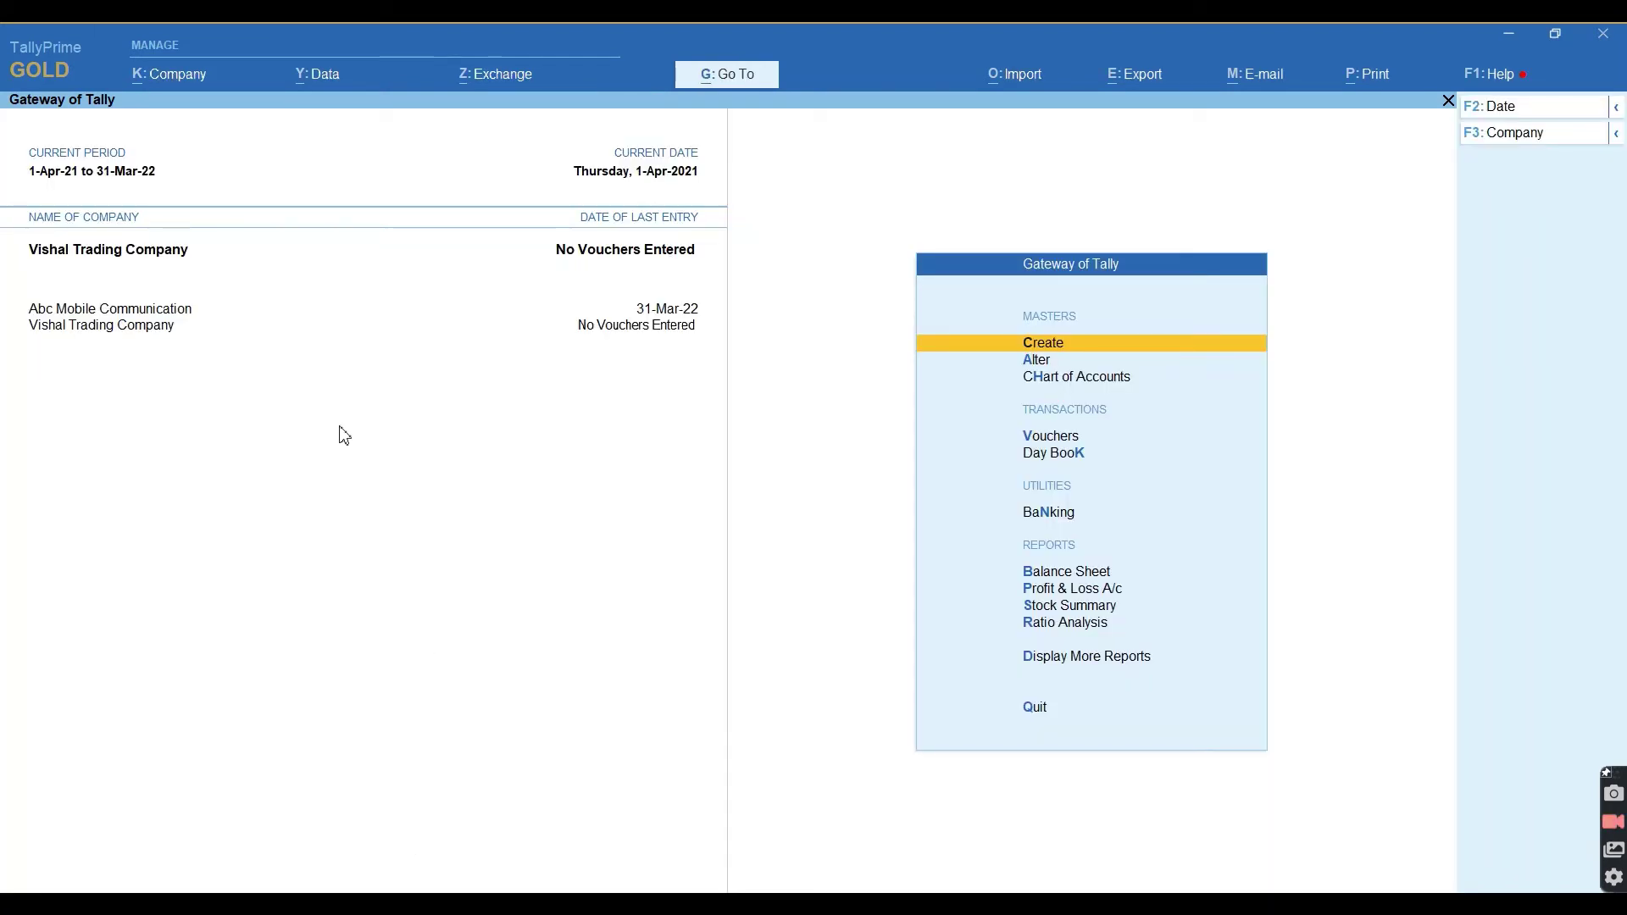
click(156, 79)
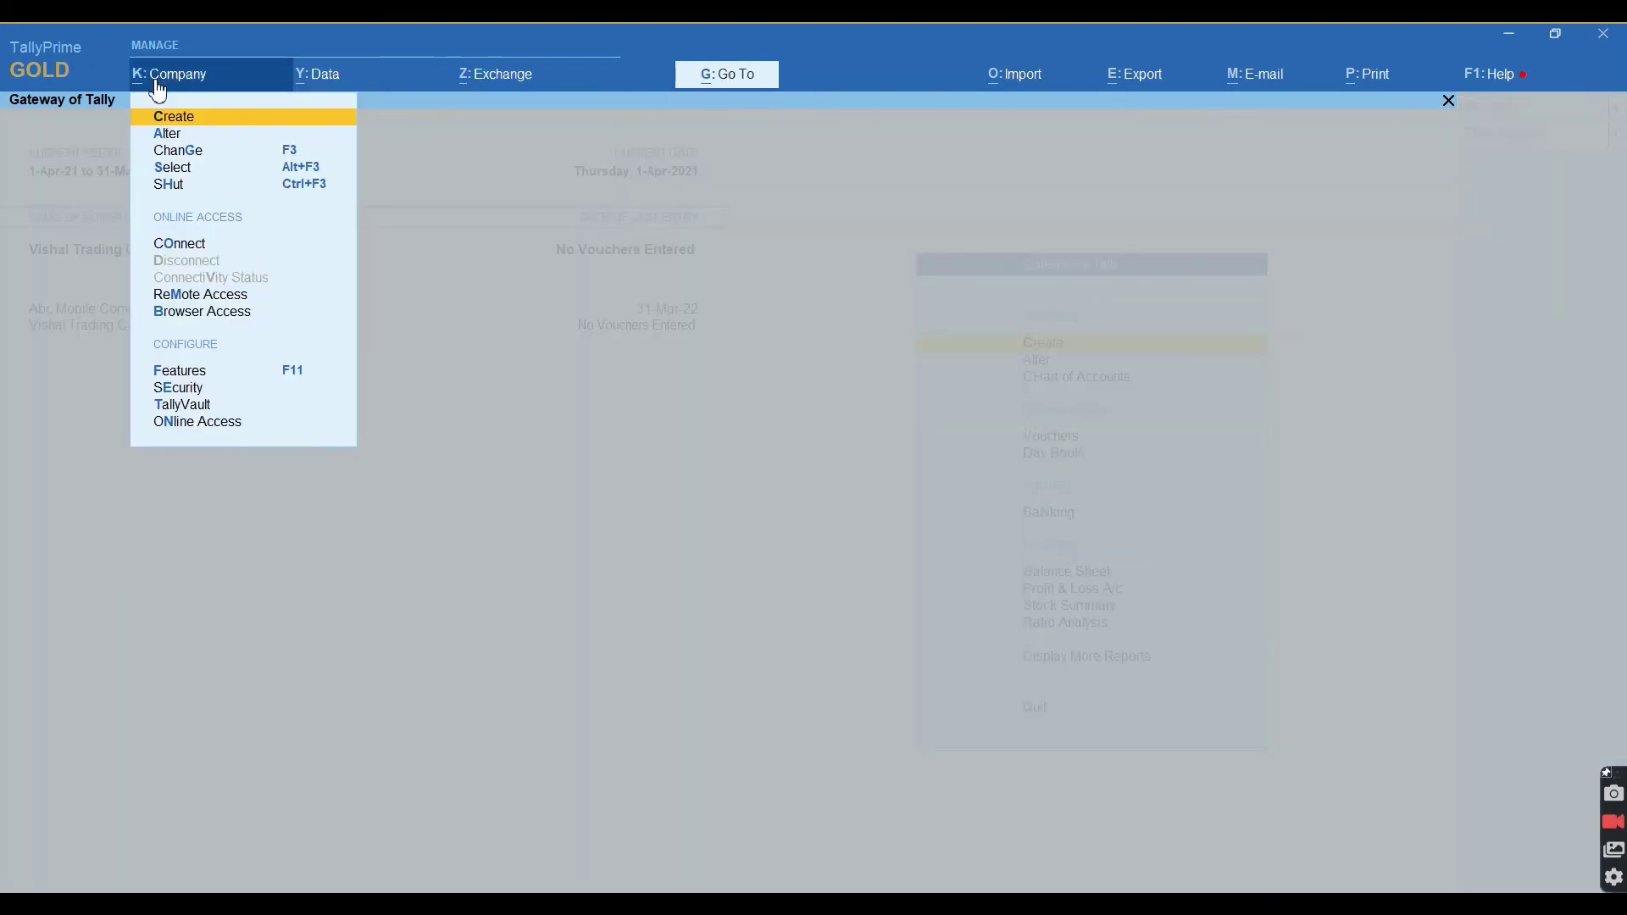
key(Down)
key(Down)
key(Down)
key(Down)
key(Down)
key(Down)
key(Down)
key(Down)
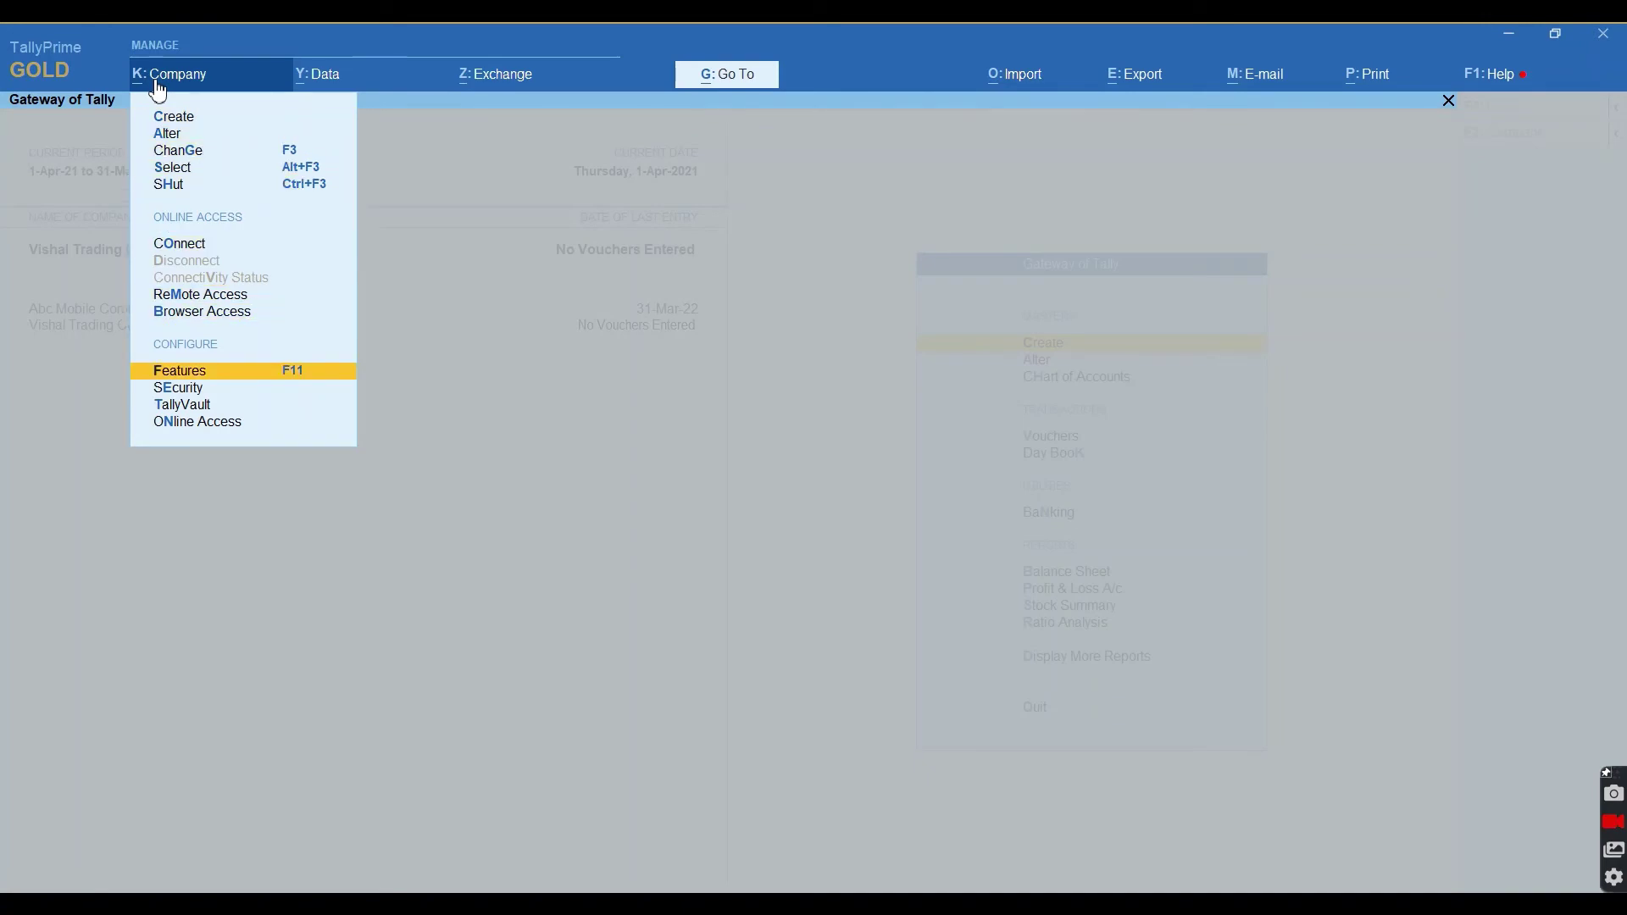
key(Return)
key(Return)
key(Down)
key(Down)
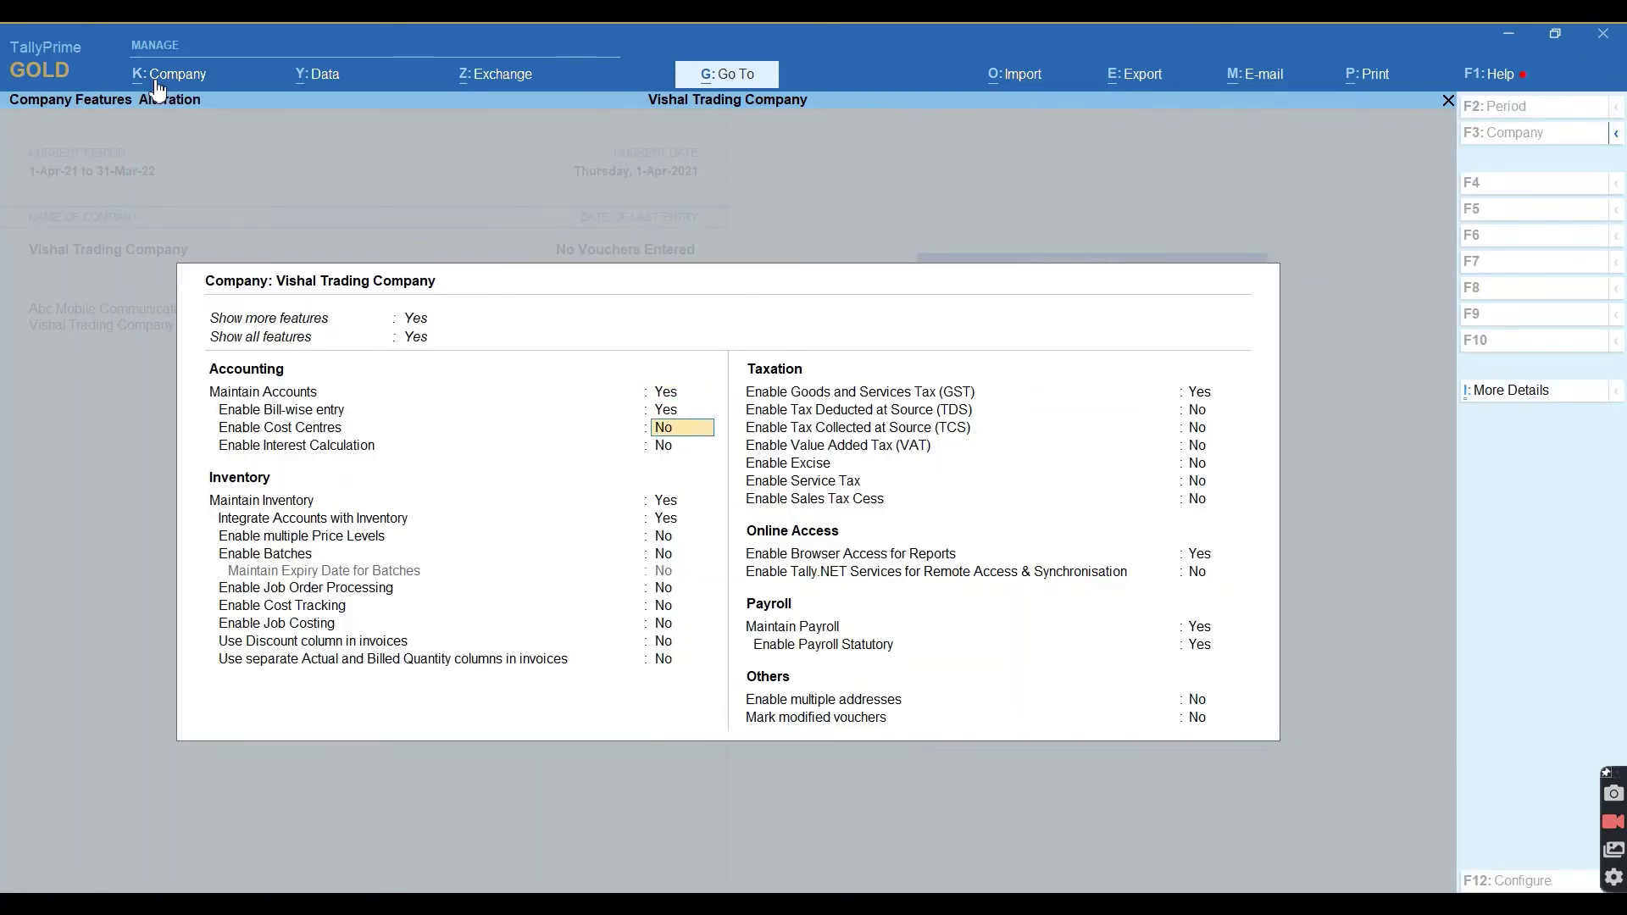
key(Down)
key(Down)
key(Down)
key(Down)
key(Down)
key(Down)
key(Down)
key(Down)
key(Down)
key(Down)
key(Down)
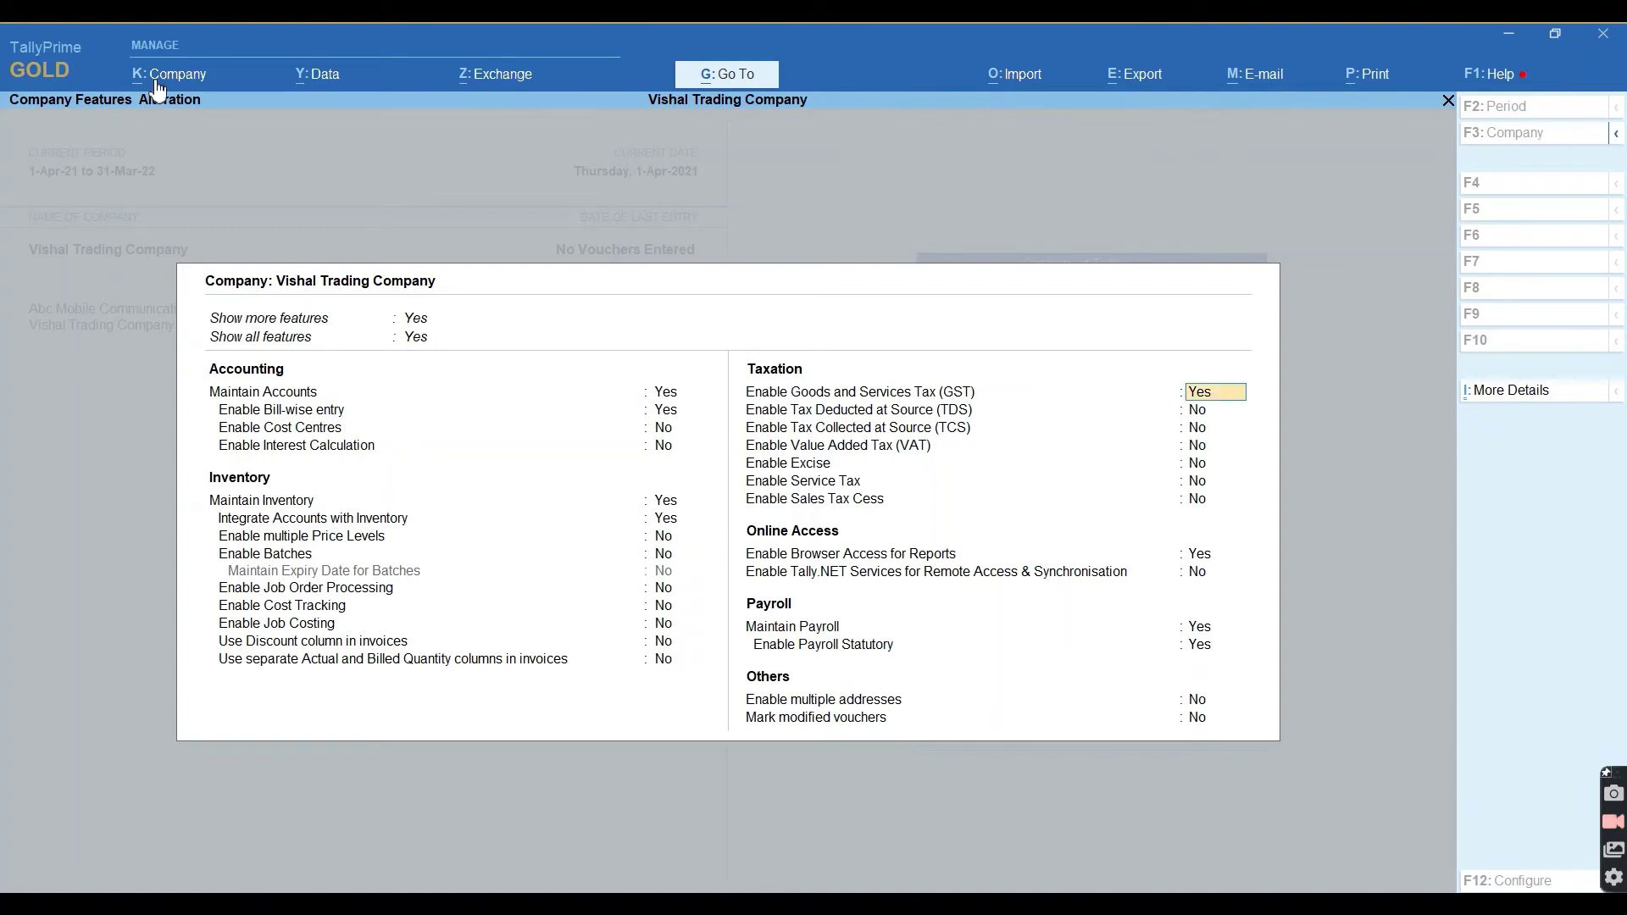
key(Return)
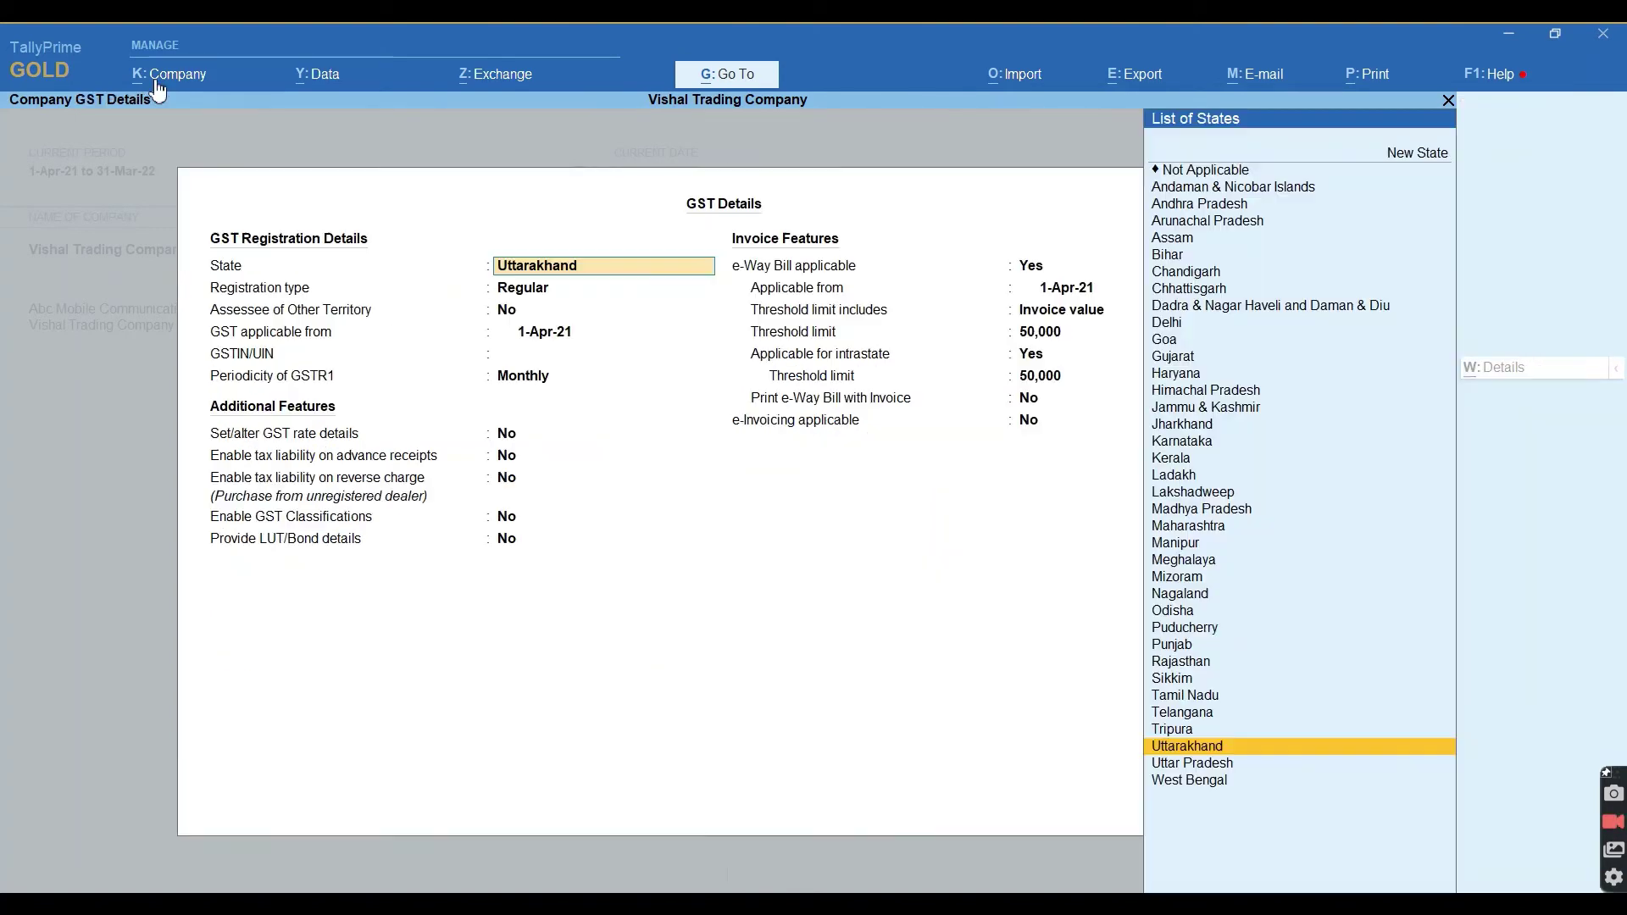
Keep state Uttarakhand, enter the company's GSTIN, and save the GST details.
key(Return)
key(Return)
key(Return)
key(Return)
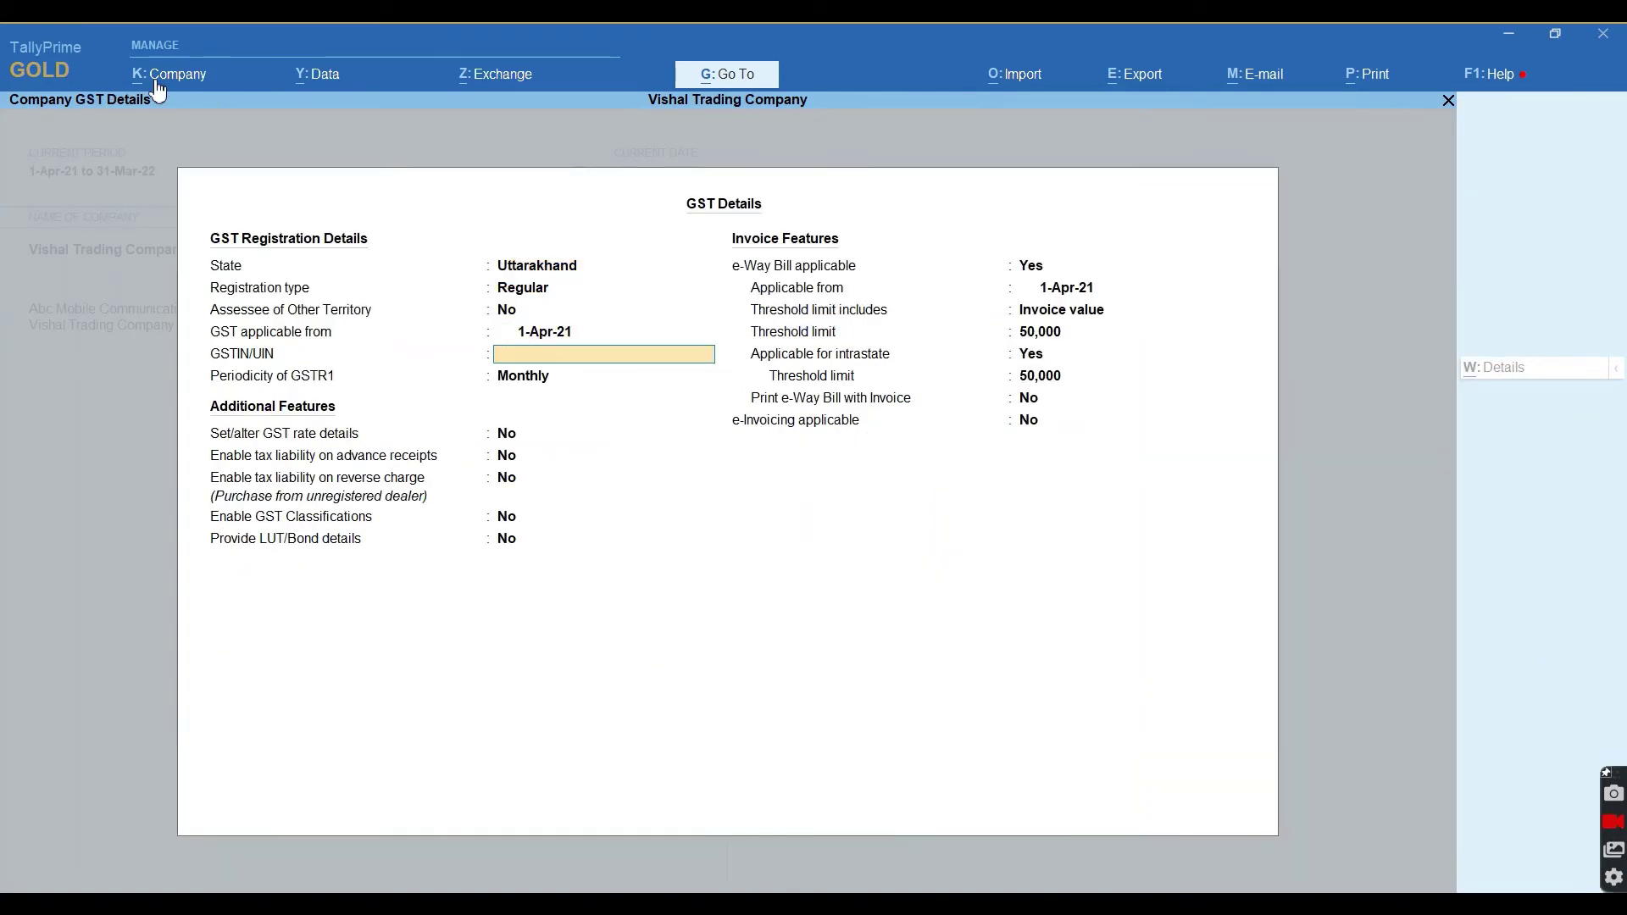
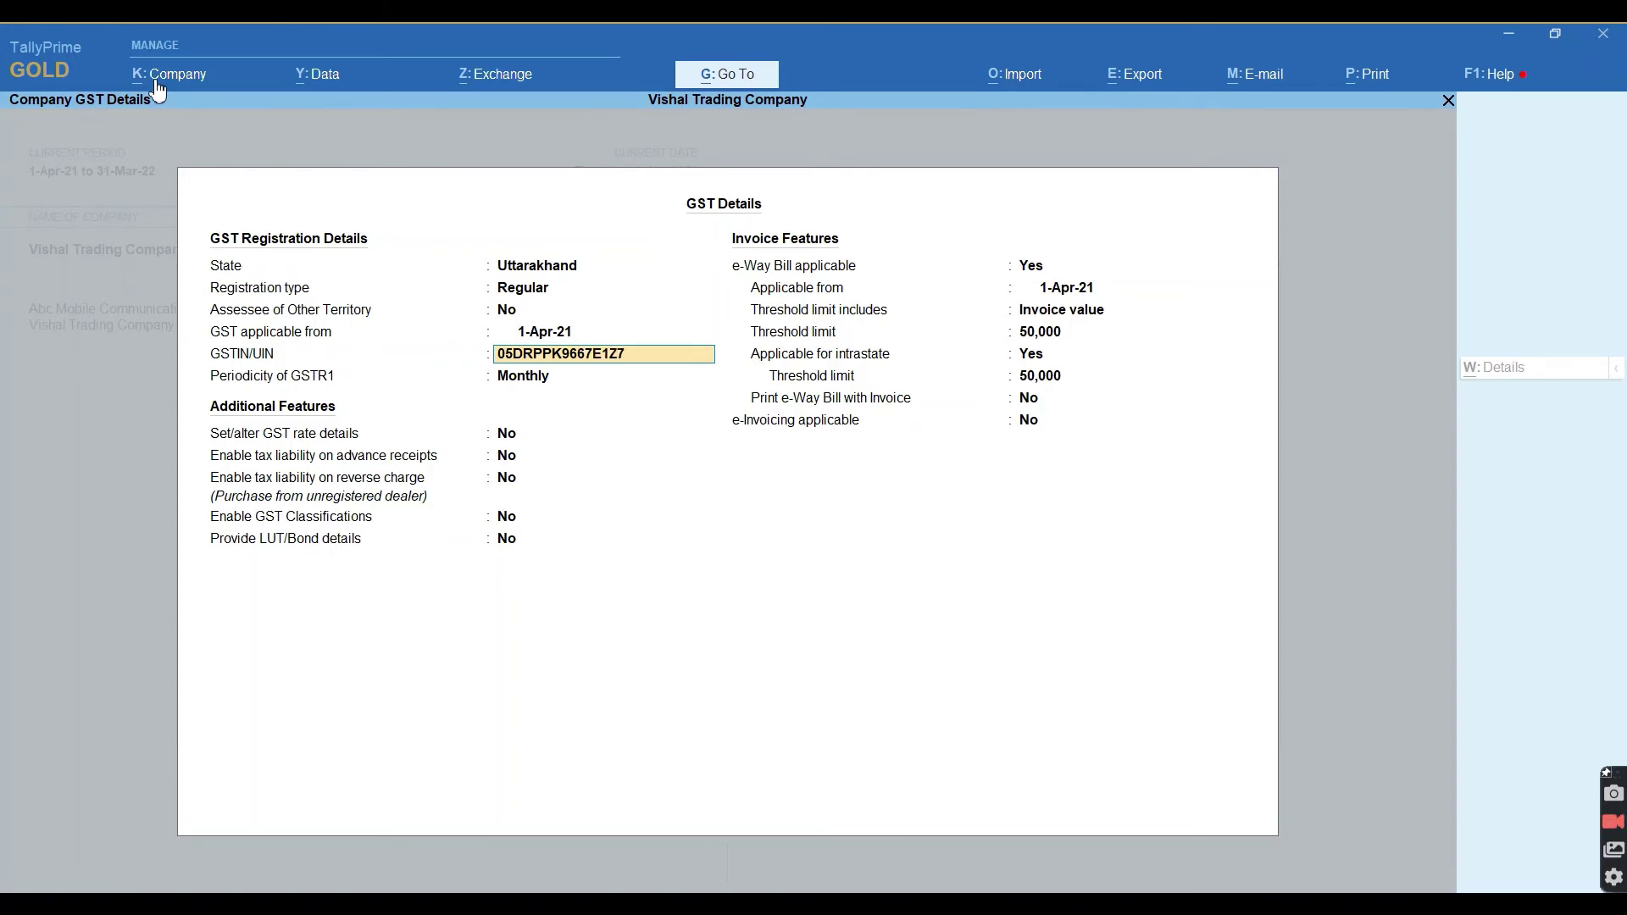
key(Return)
key(Return)
key(Return)
key(Return)
key(Return)
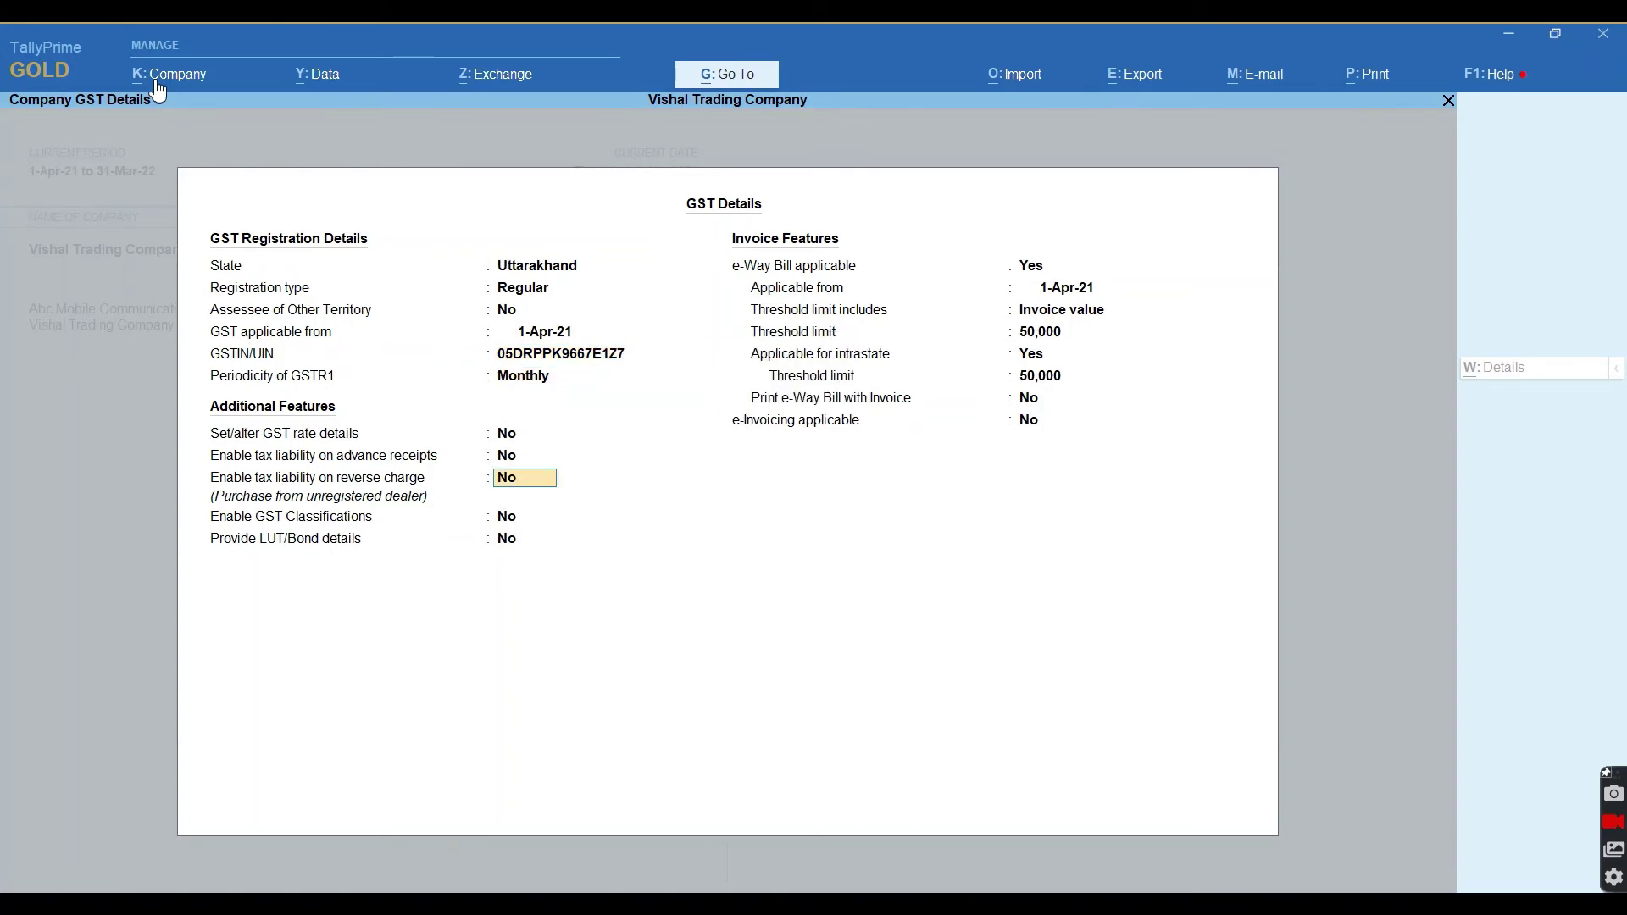
key(Return)
key(Return)
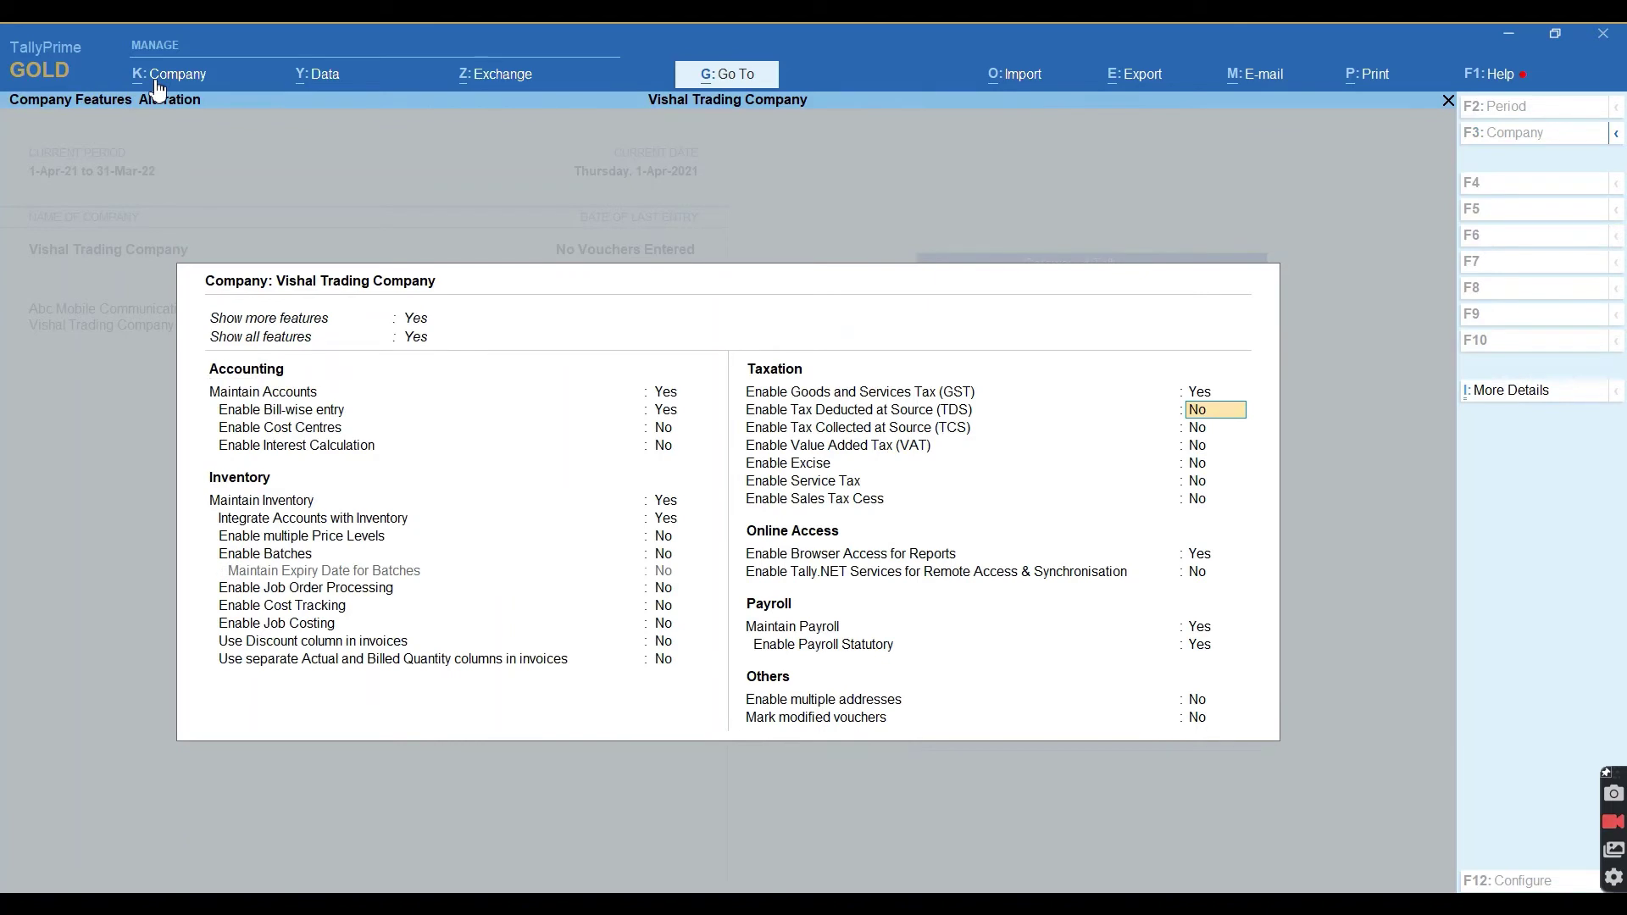
key(Return)
key(F3)
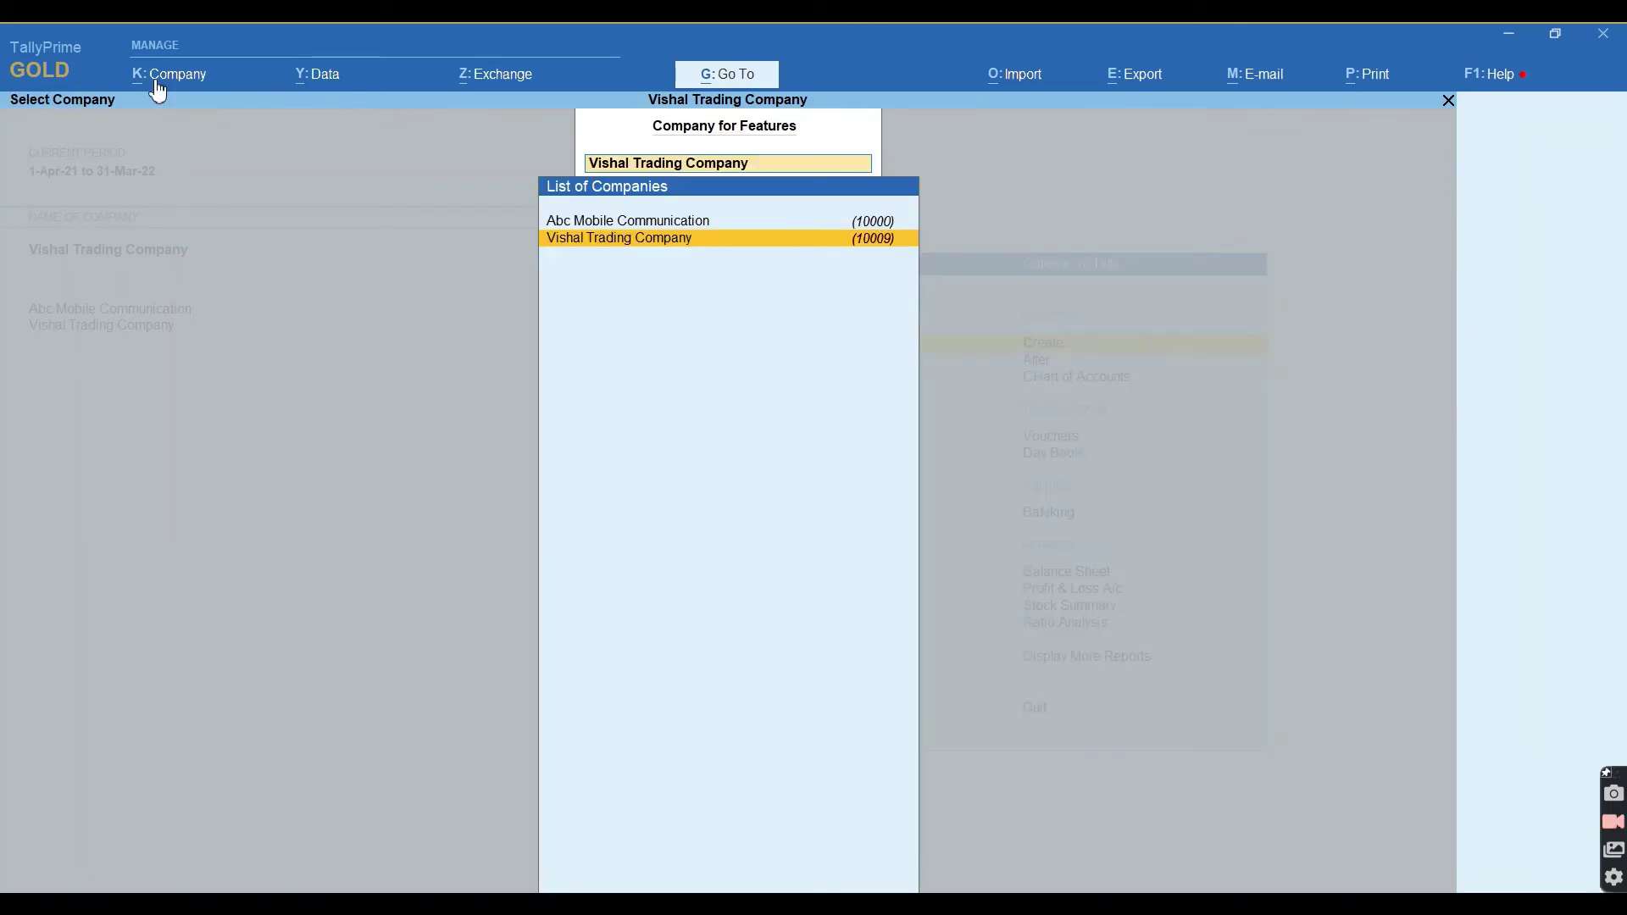
key(Escape)
key(Escape)
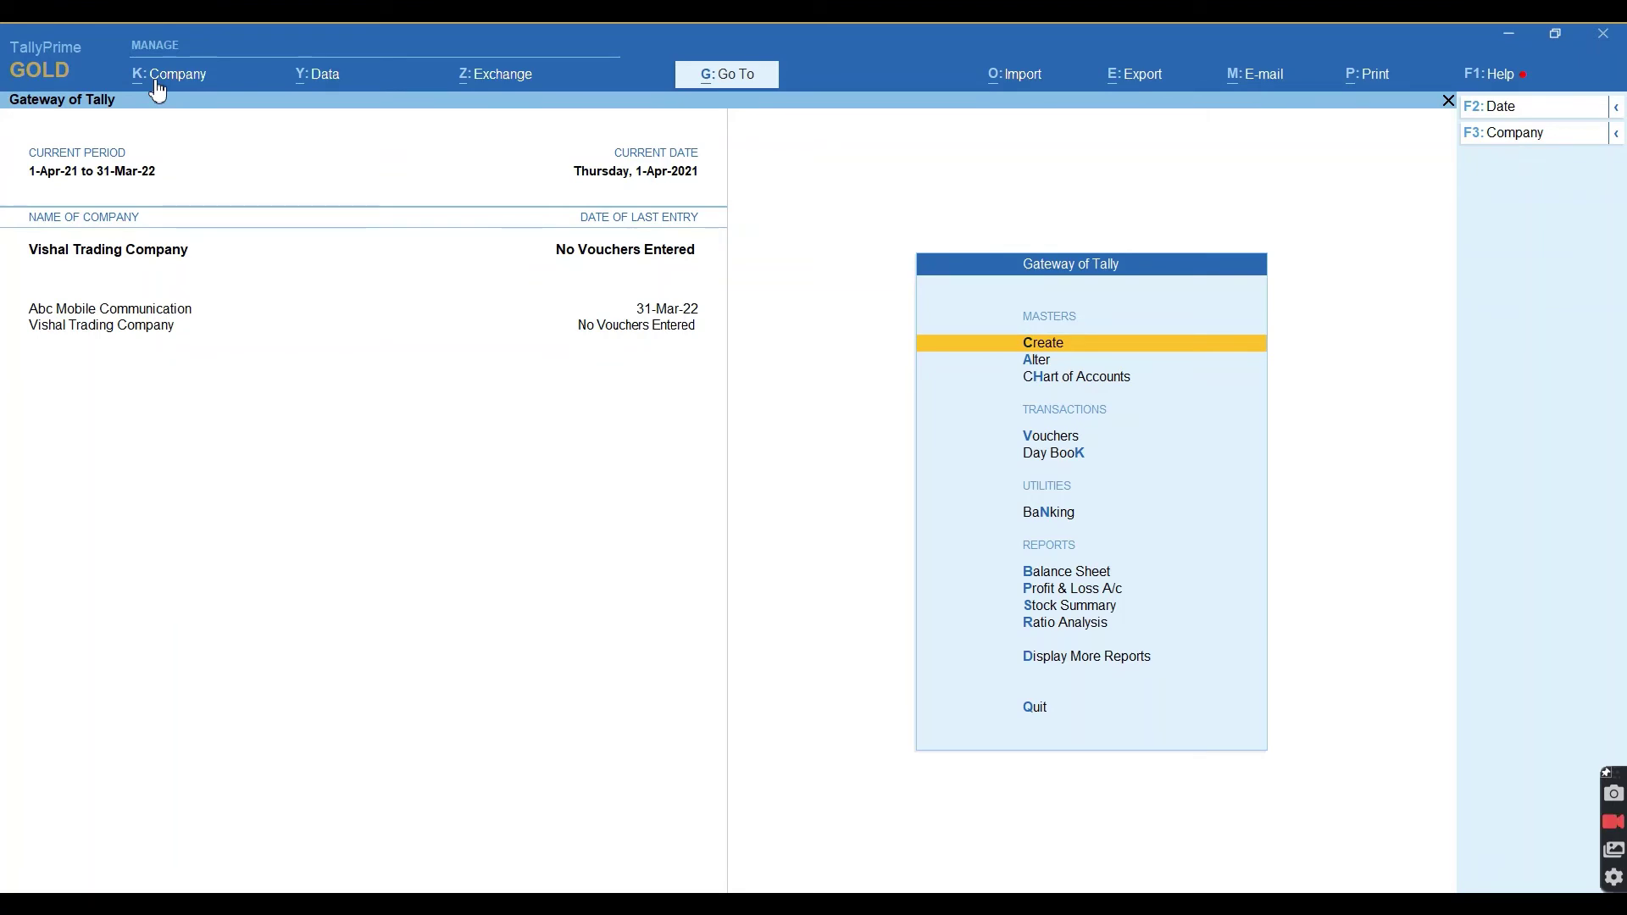
Open Oppo F1 Pro for alteration and turn on its GST details.
key(Down)
key(Return)
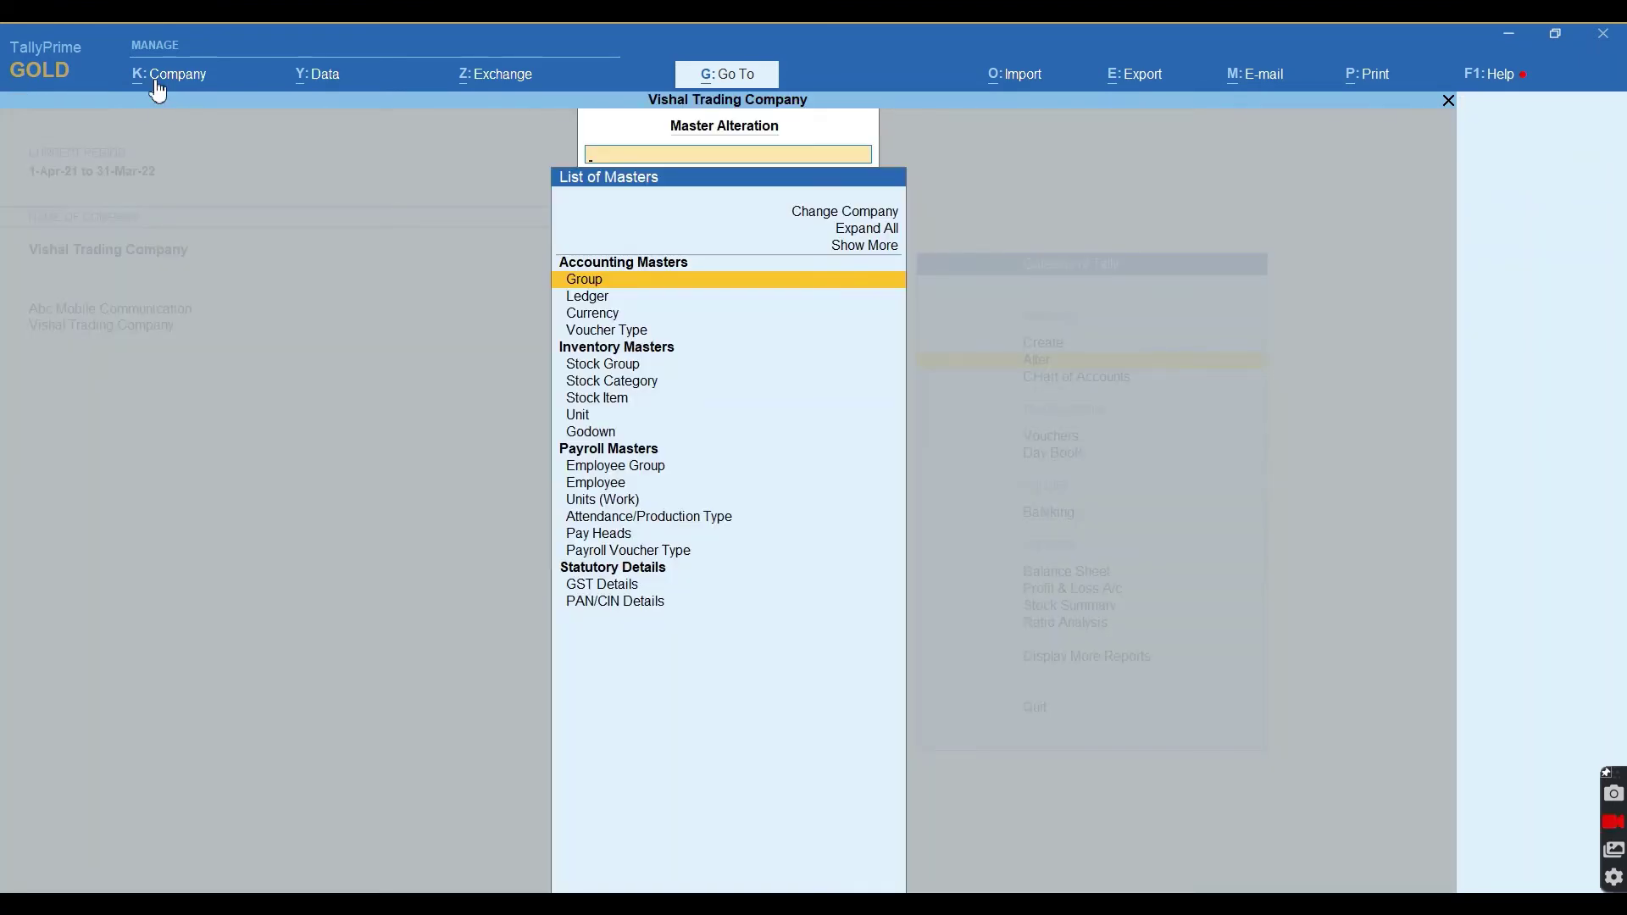
key(Down)
key(Down)
key(Down)
key(Down)
key(Down)
key(Down)
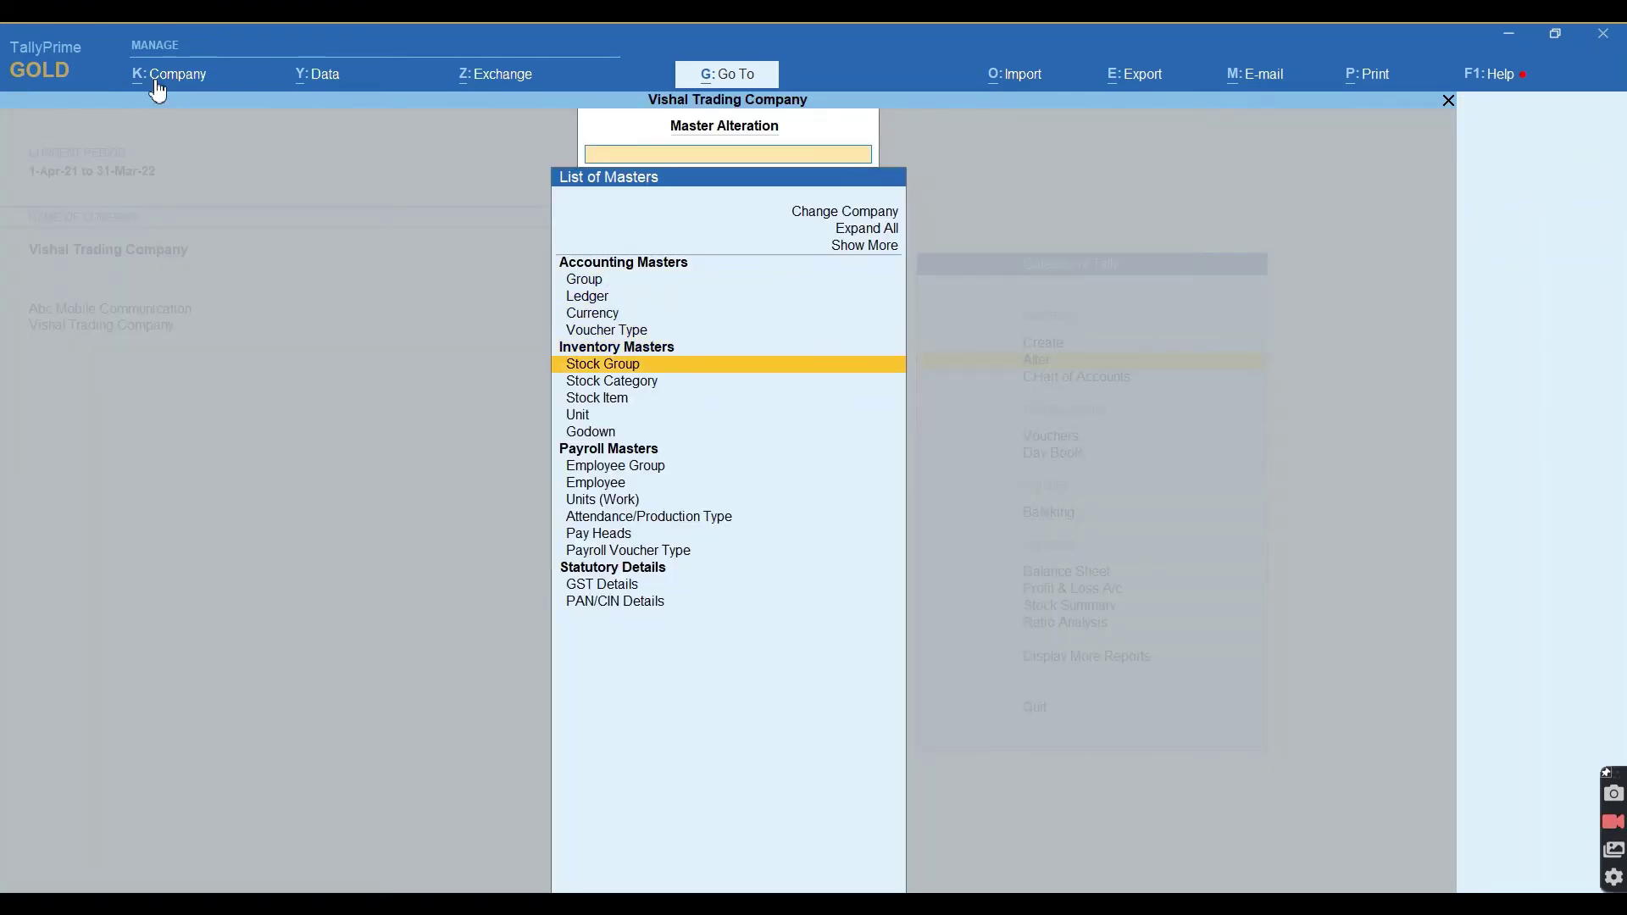
key(Return)
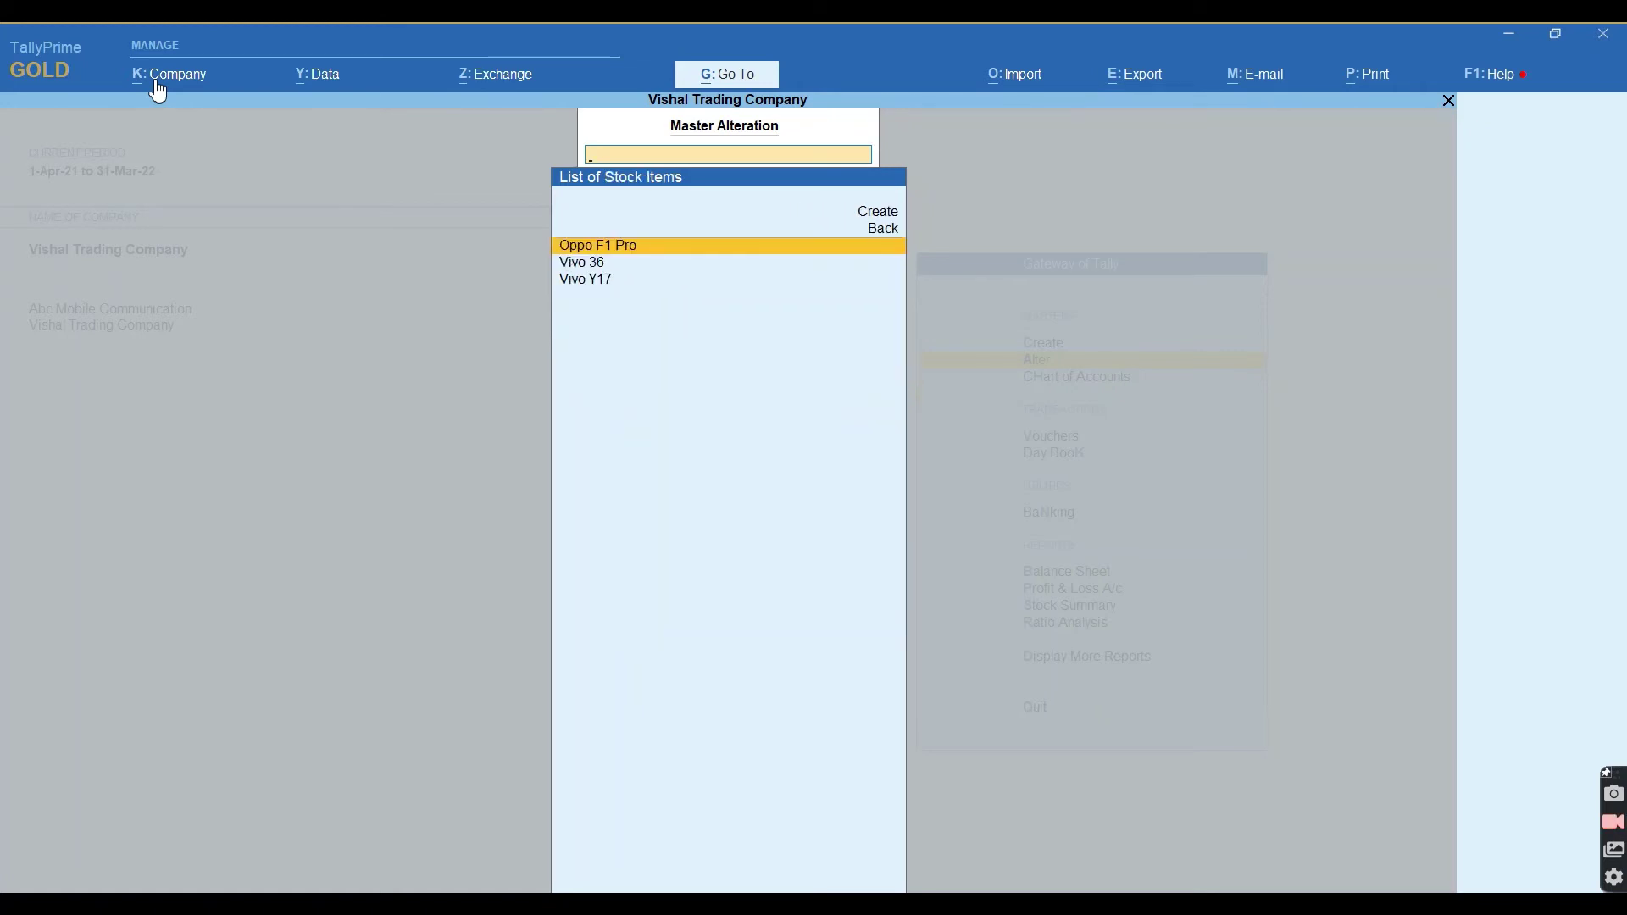
key(Return)
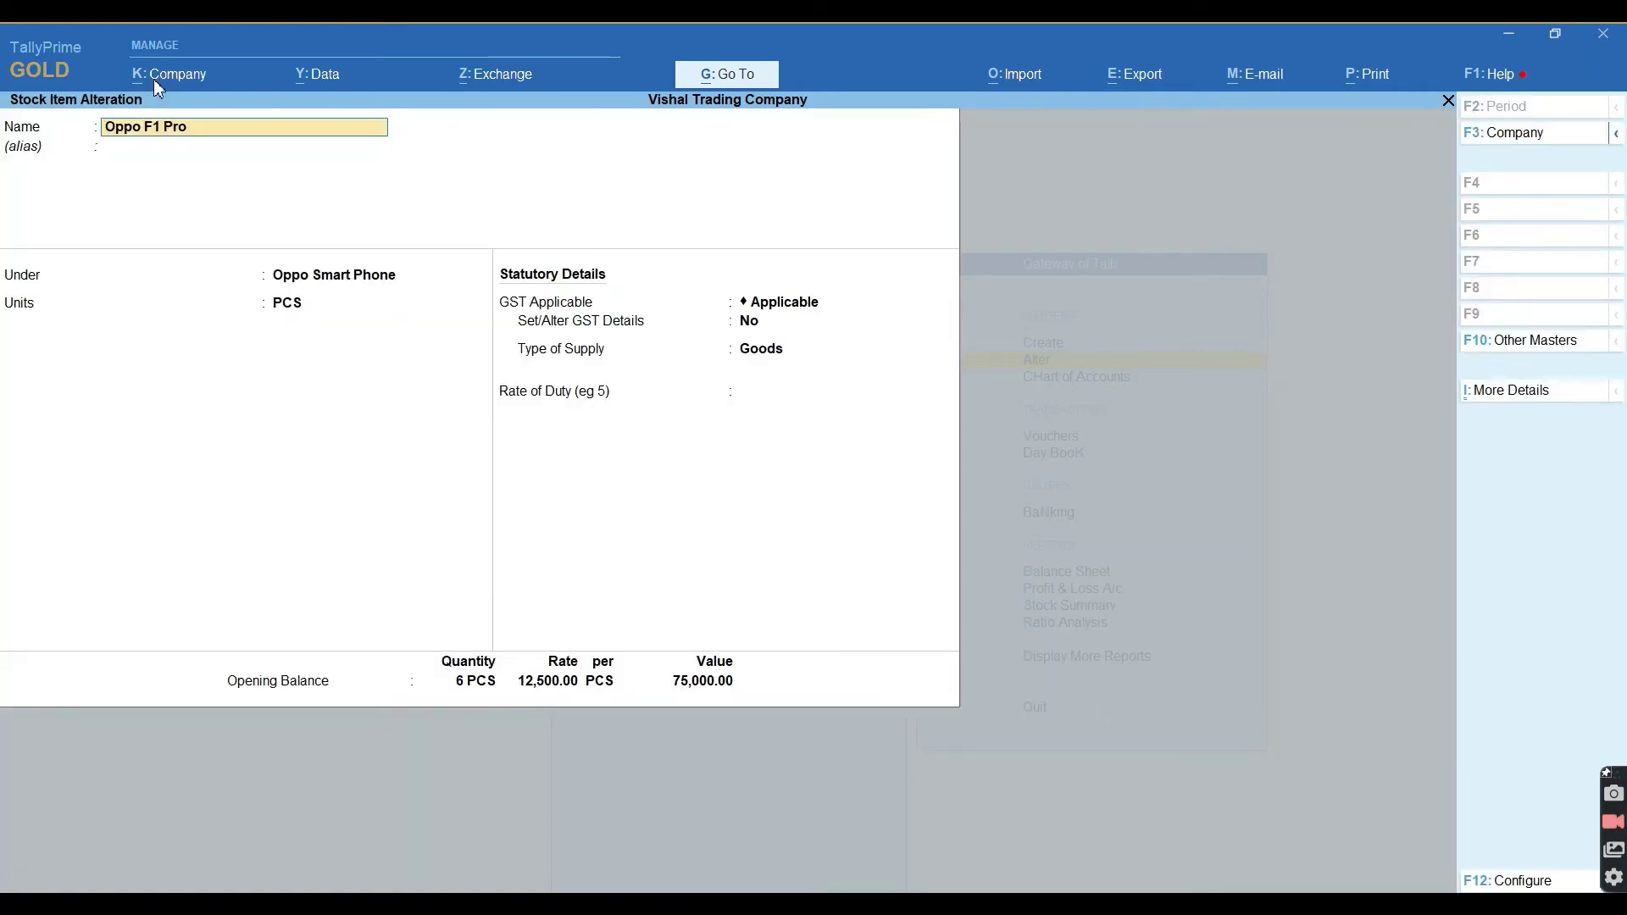
key(Return)
key(Return)
key(Return)
key(Return)
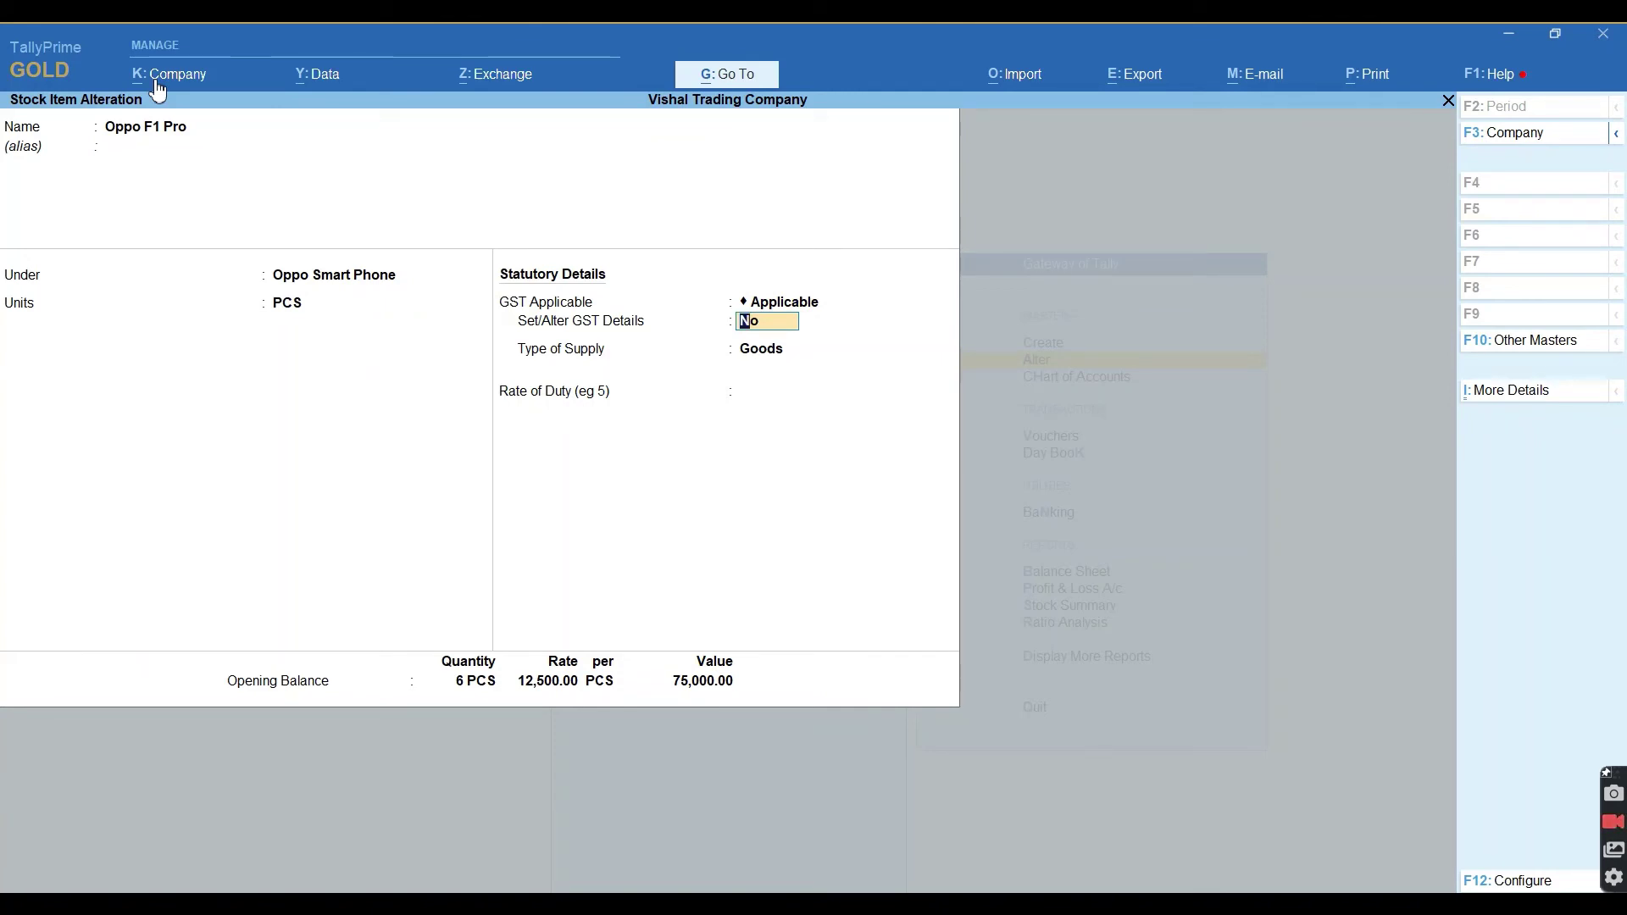
text(y)
key(Return)
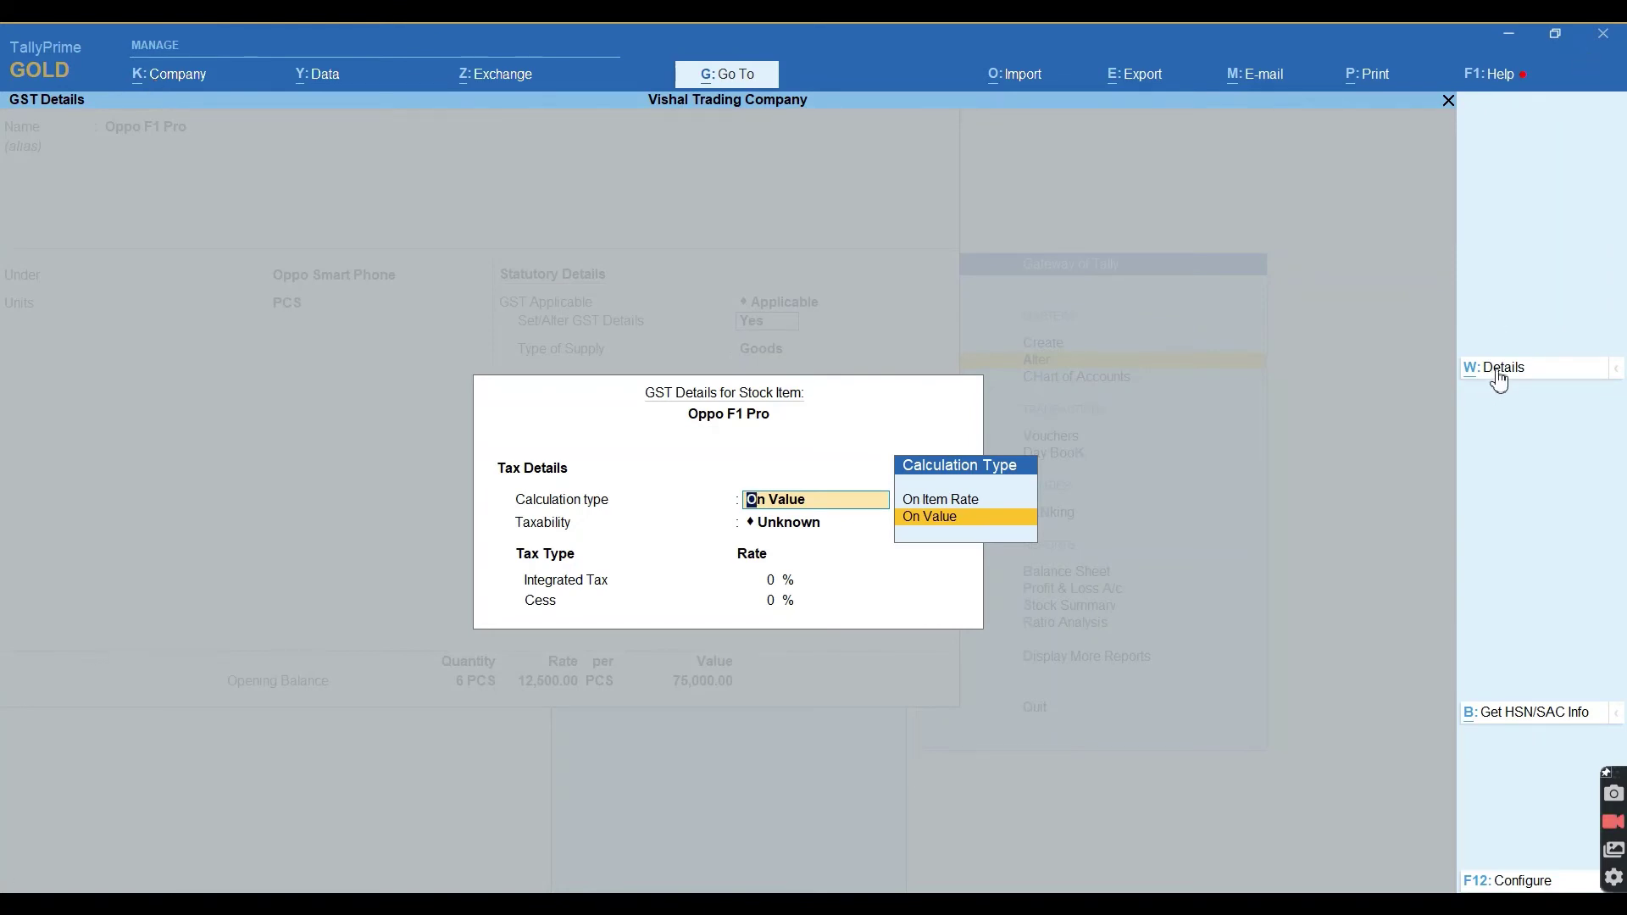
Set Oppo F1 Pro to HSN 2511 at 18% GST from 1-Apr-21 and save it.
key(alt+w)
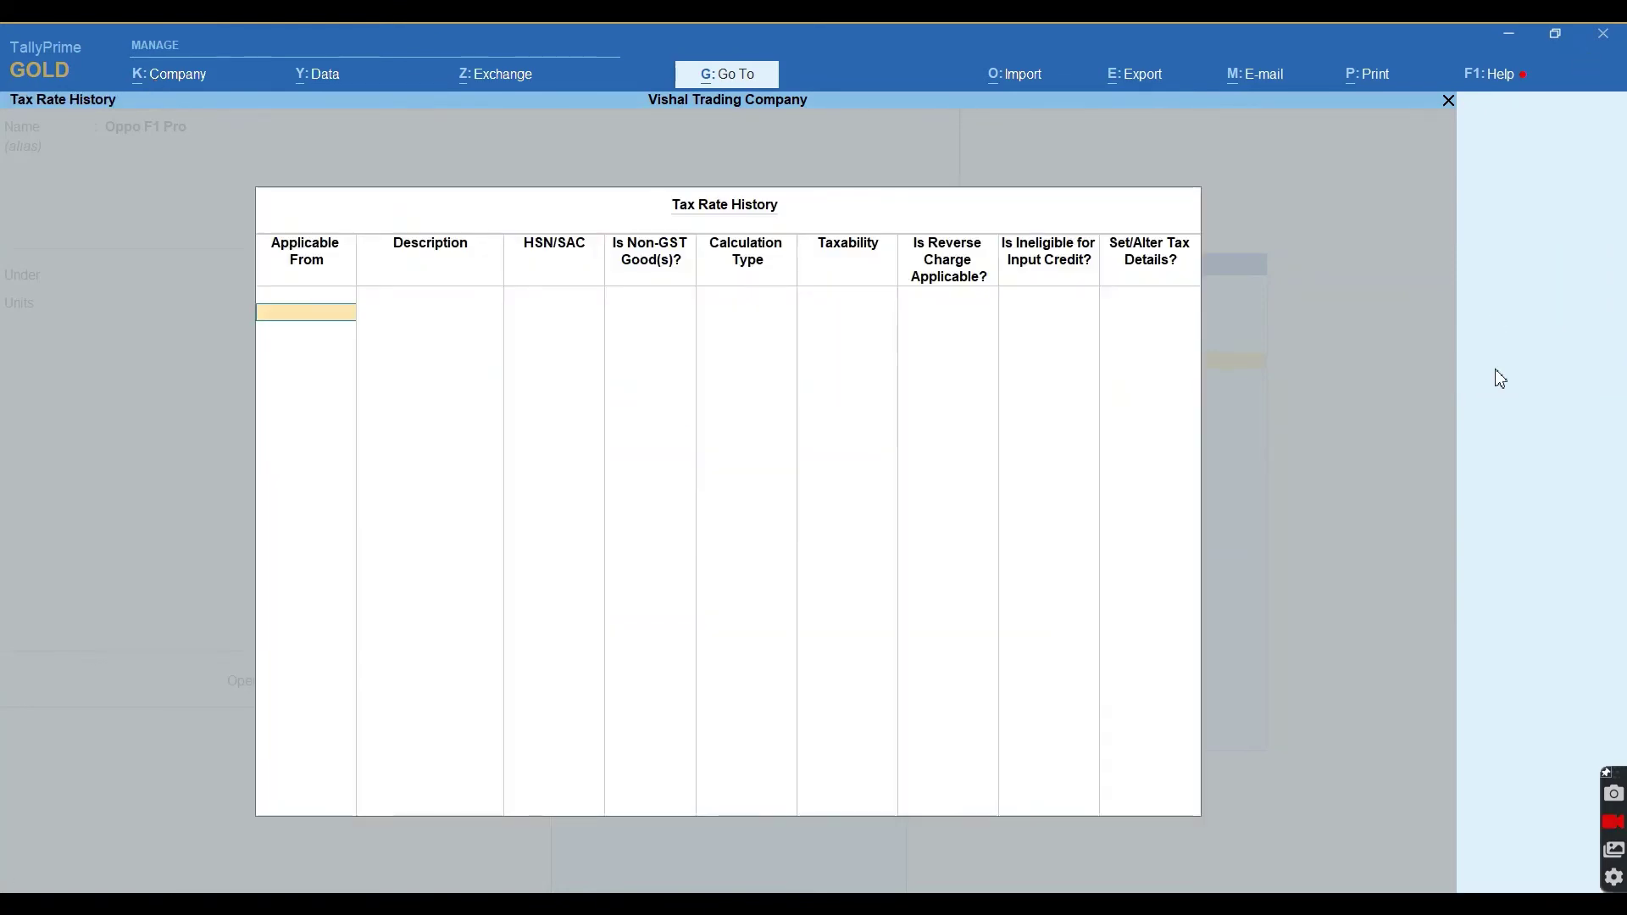
text(1-Apr-21)
key(Return)
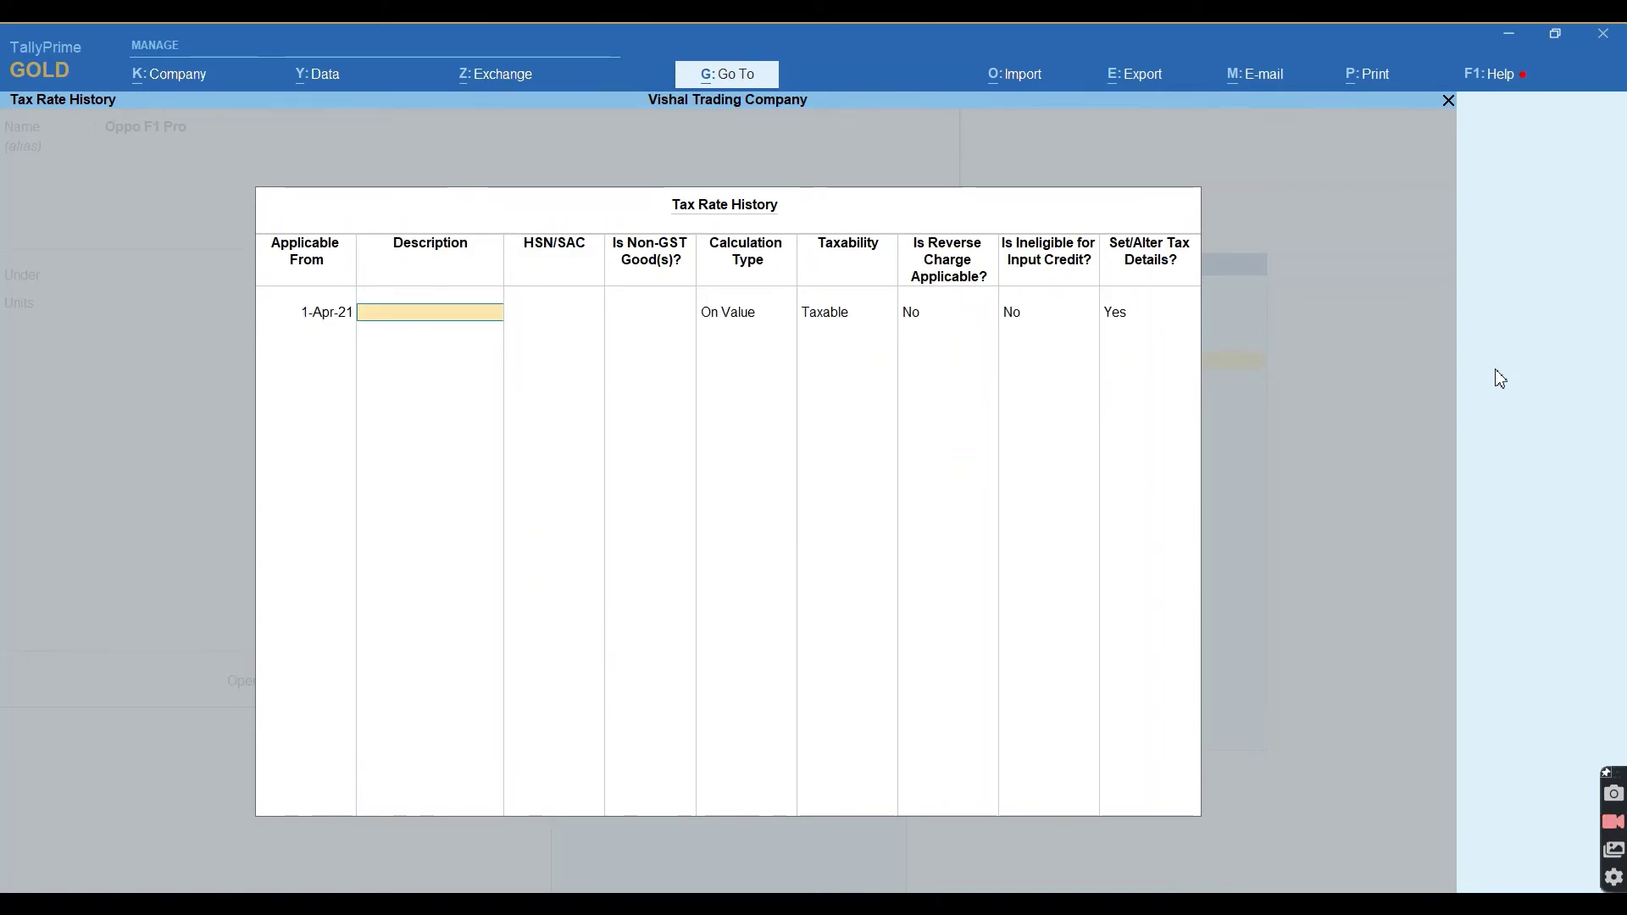
key(Return)
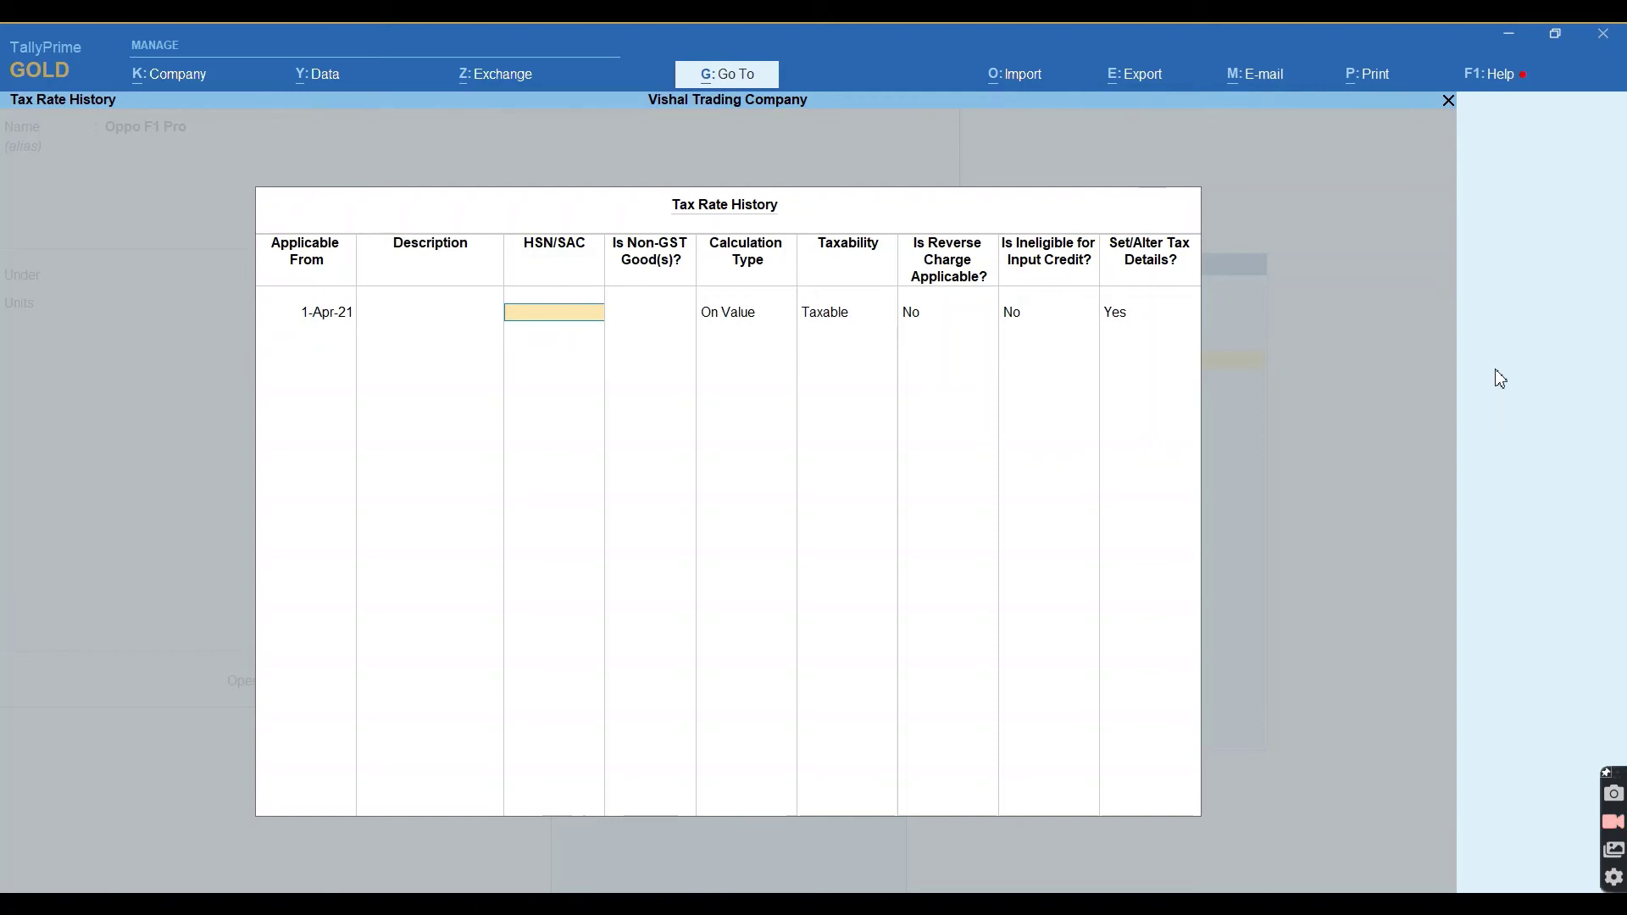
text(2511)
key(Return)
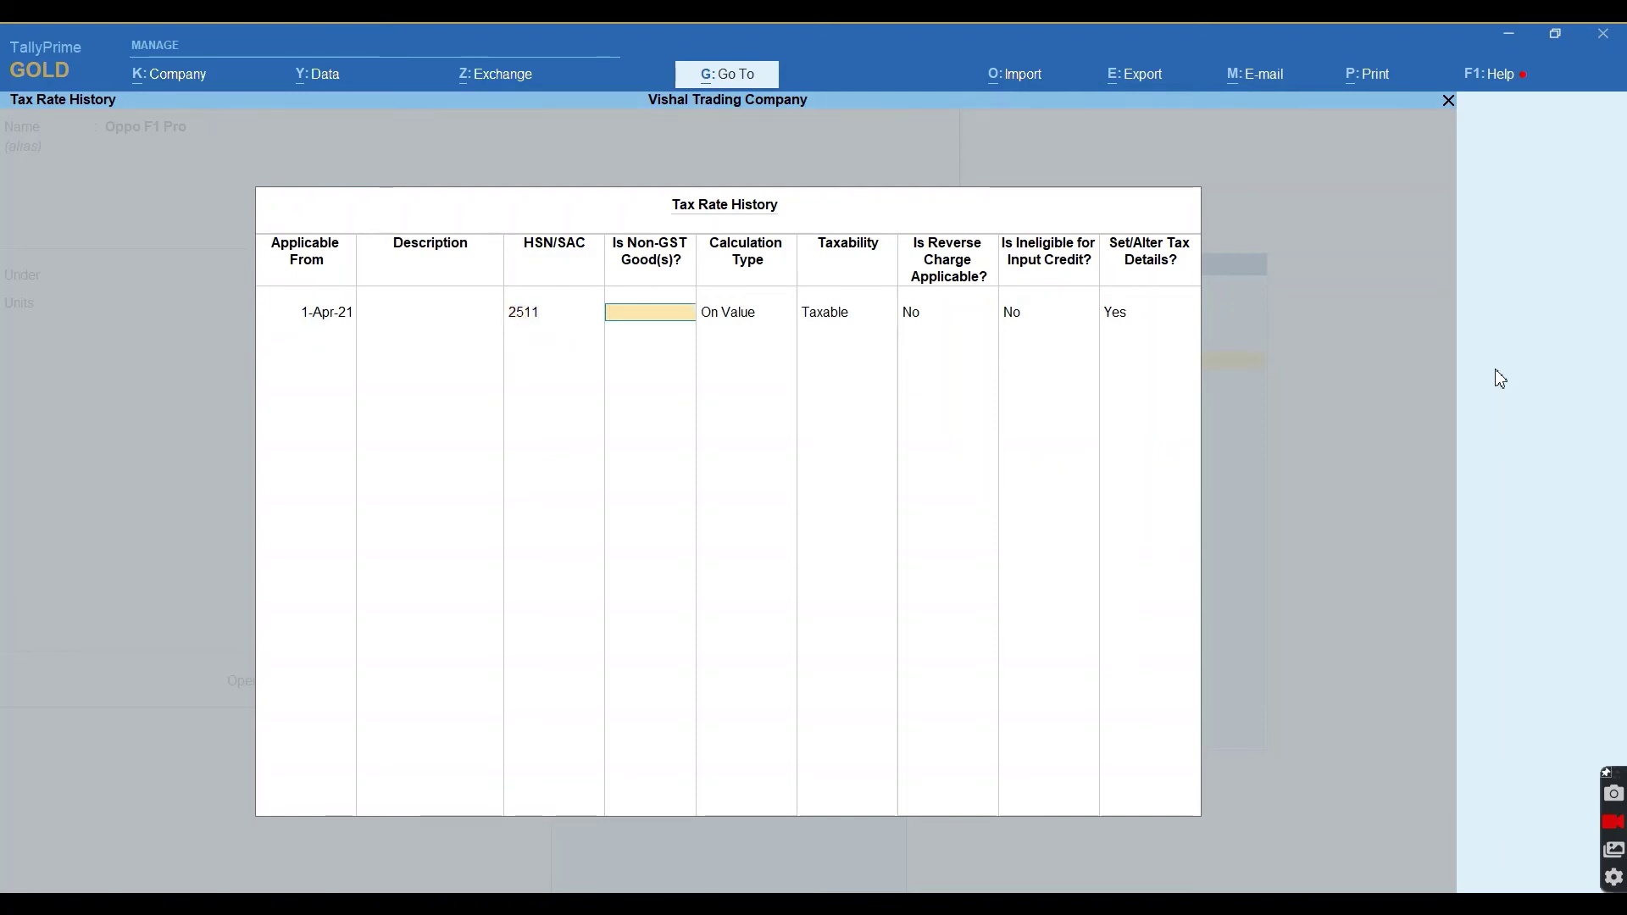
key(Return)
key(Return)
key(Return)
key(Return)
key(Return)
key(Return)
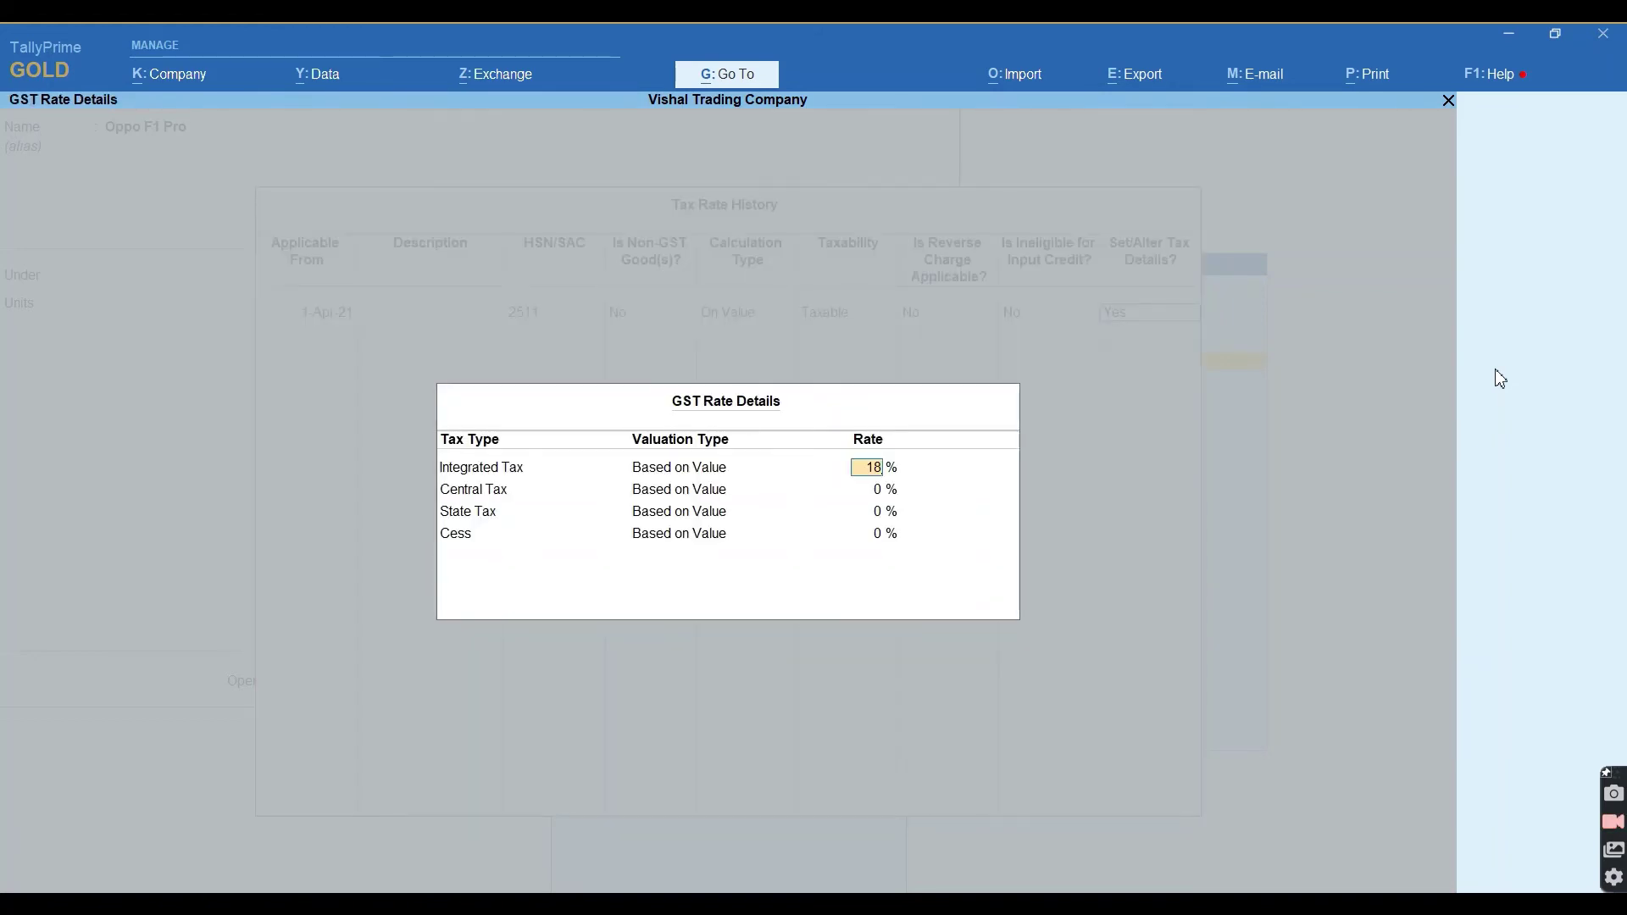
key(Return)
key(Return)
key(Return)
key(Return)
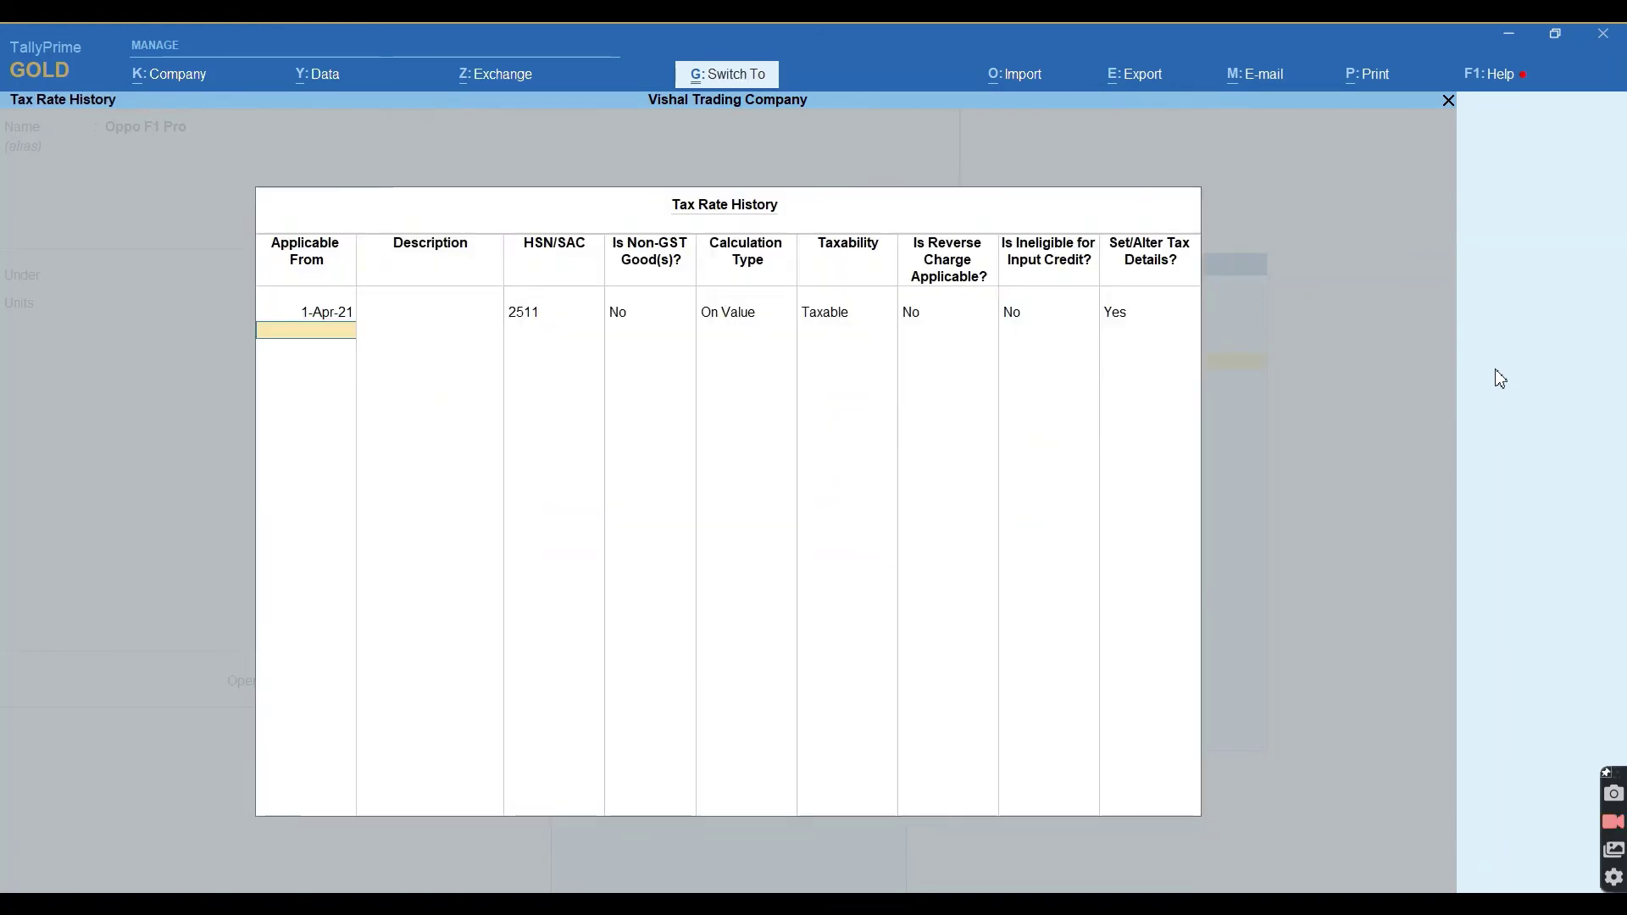
key(Return)
key(Return)
key(Return)
key(Return)
key(Return)
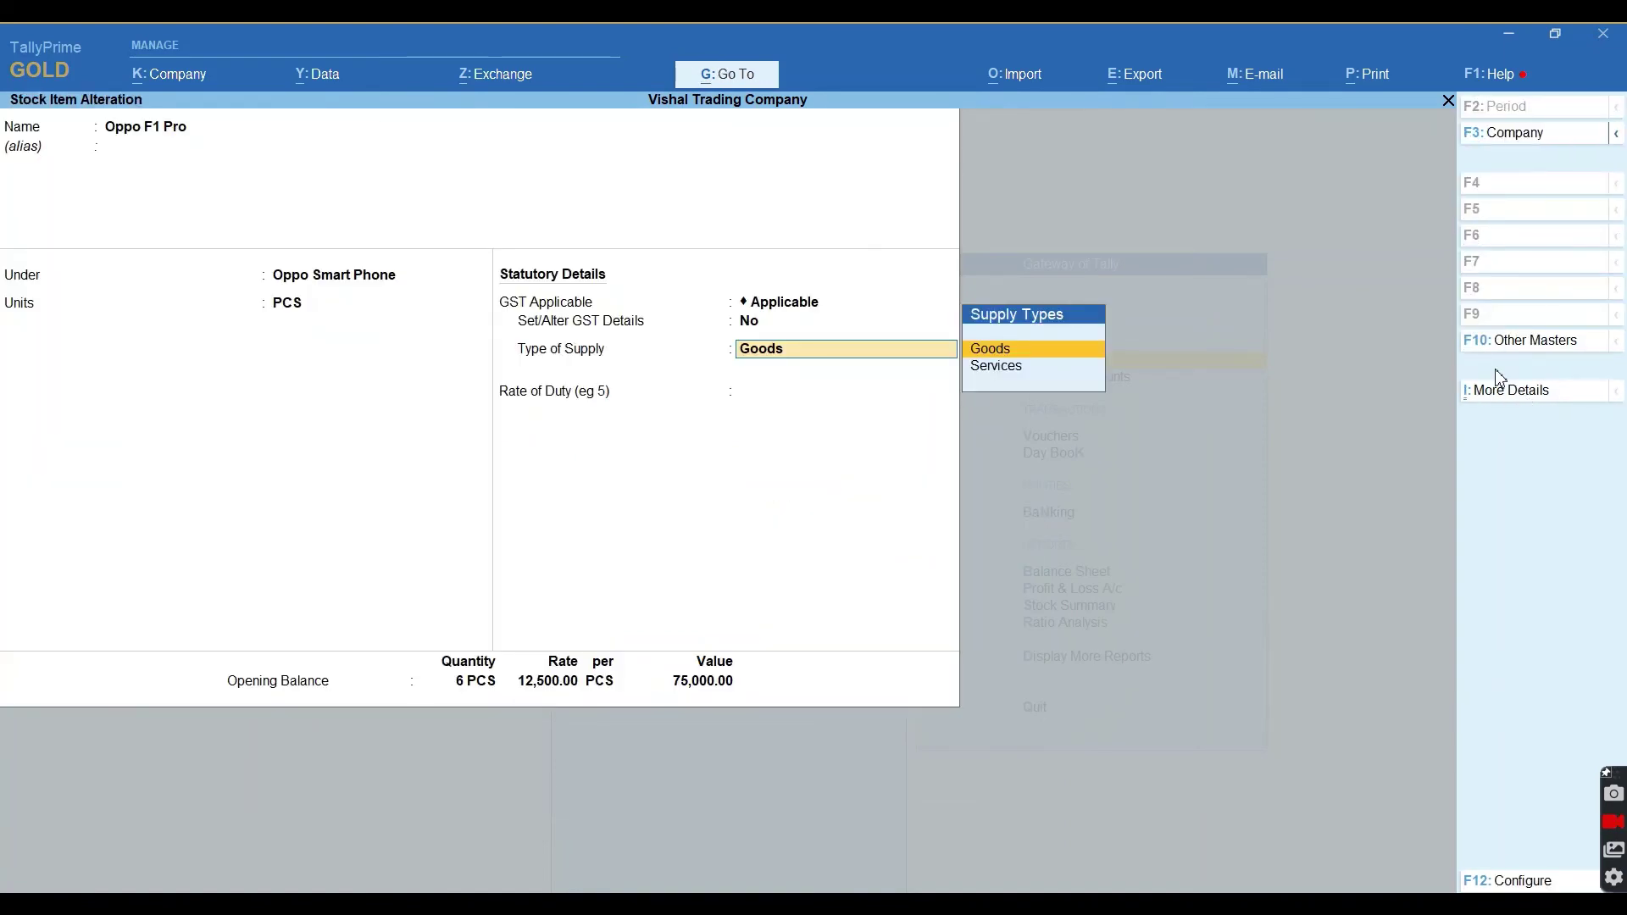
key(ctrl+a)
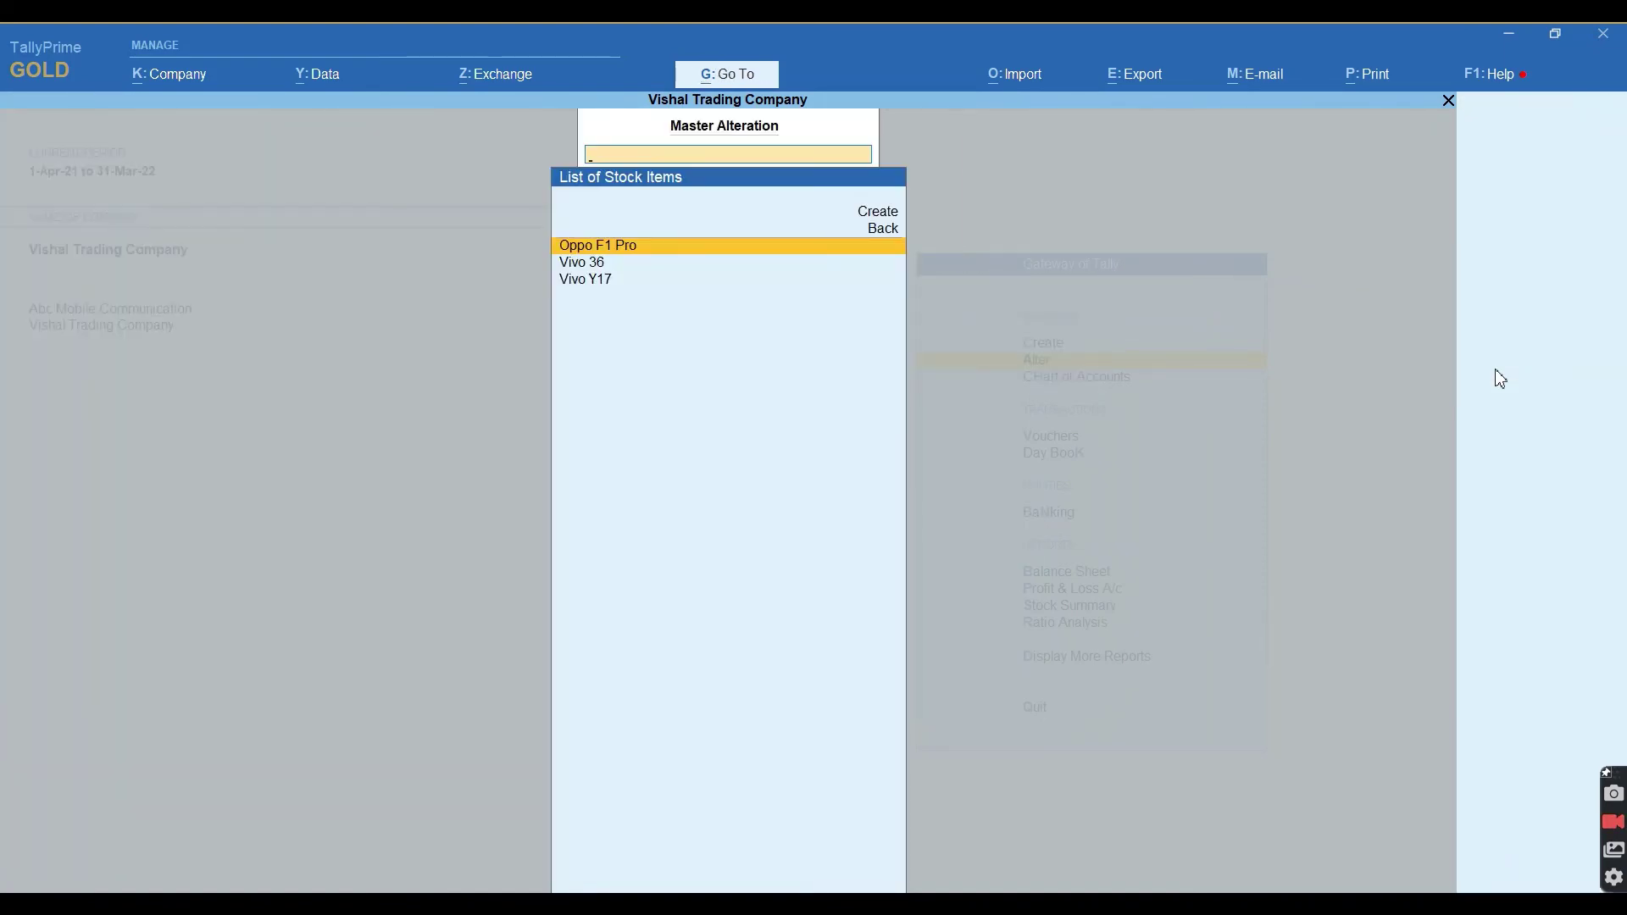
Open Vivo 36 for alteration and turn on its GST details.
key(Down)
key(Return)
key(Return)
key(Return)
key(Return)
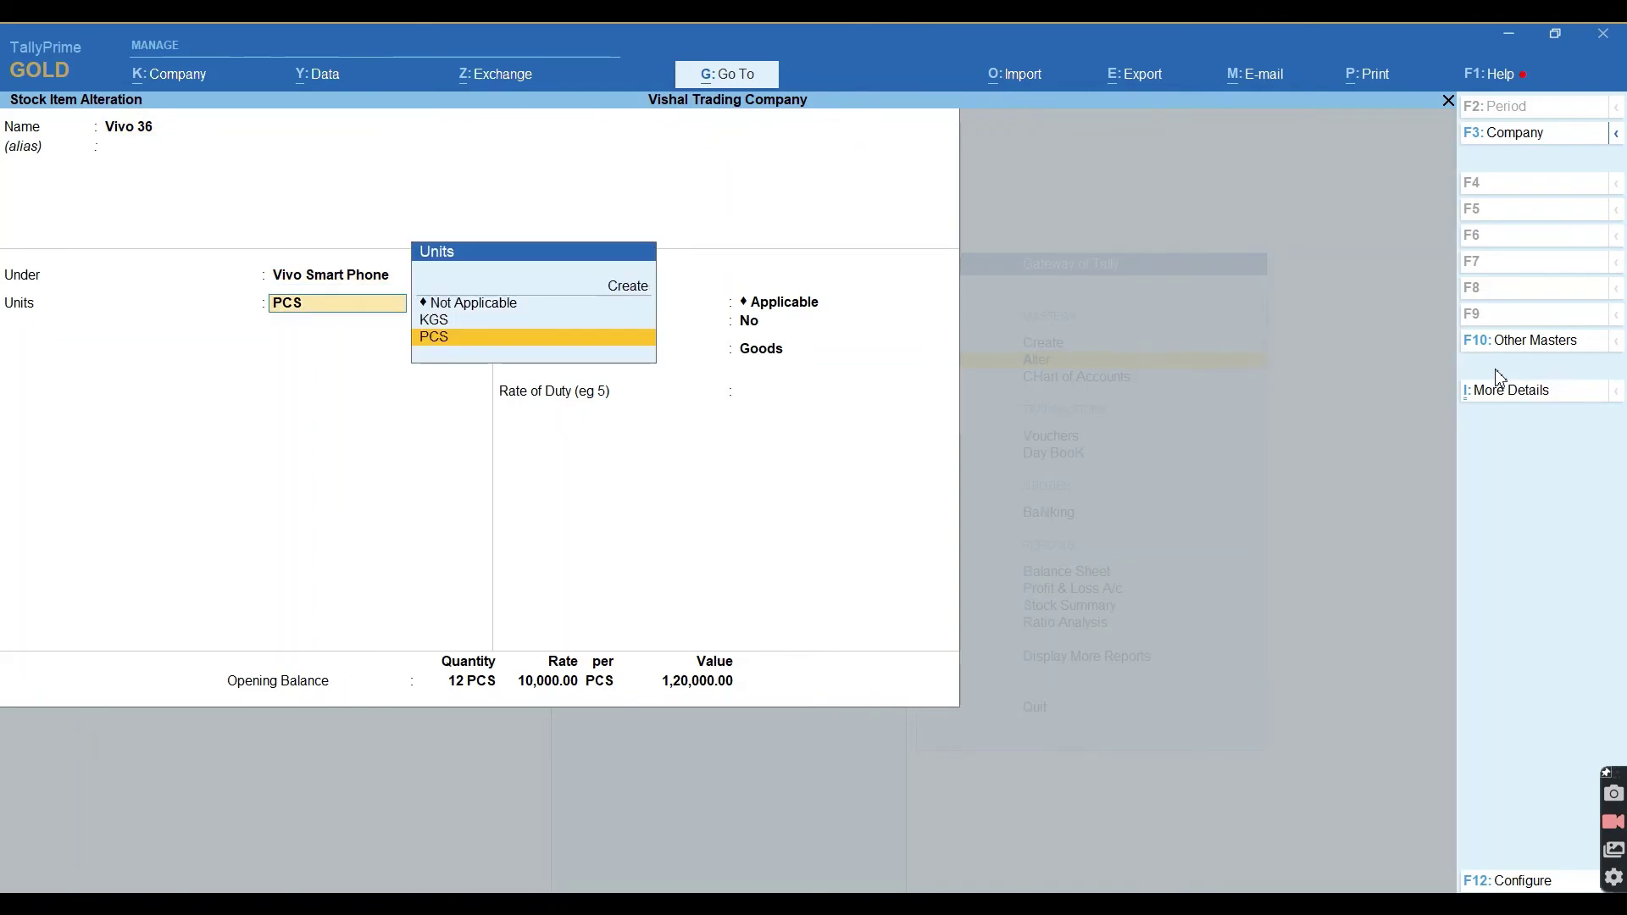
key(Return)
key(Return)
key(y)
key(Return)
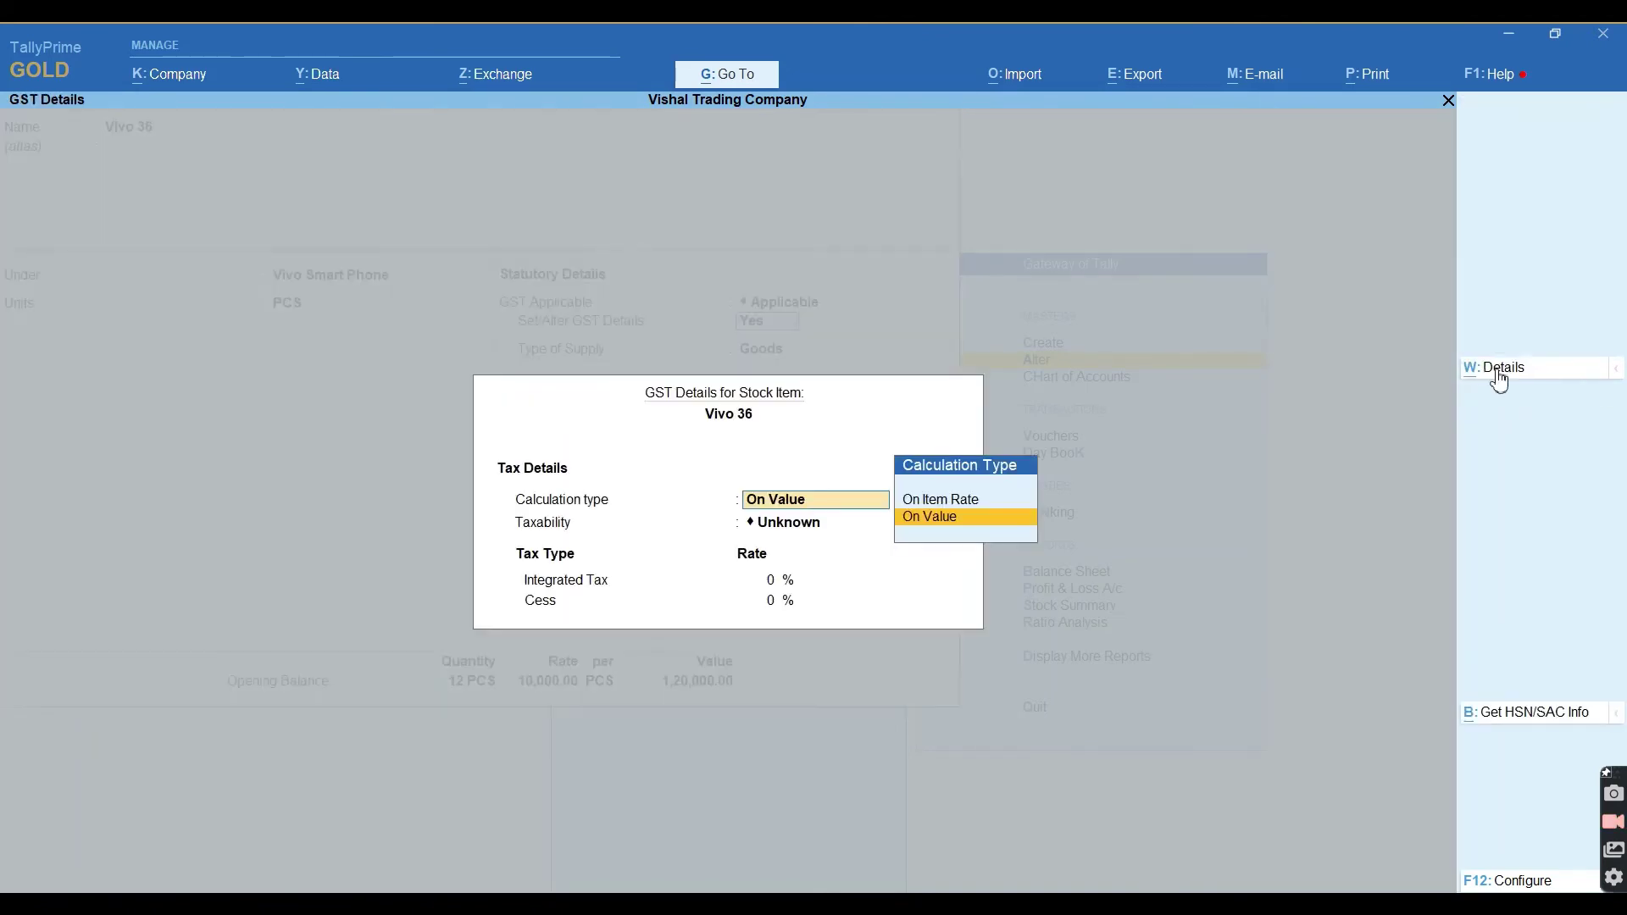
key(Return)
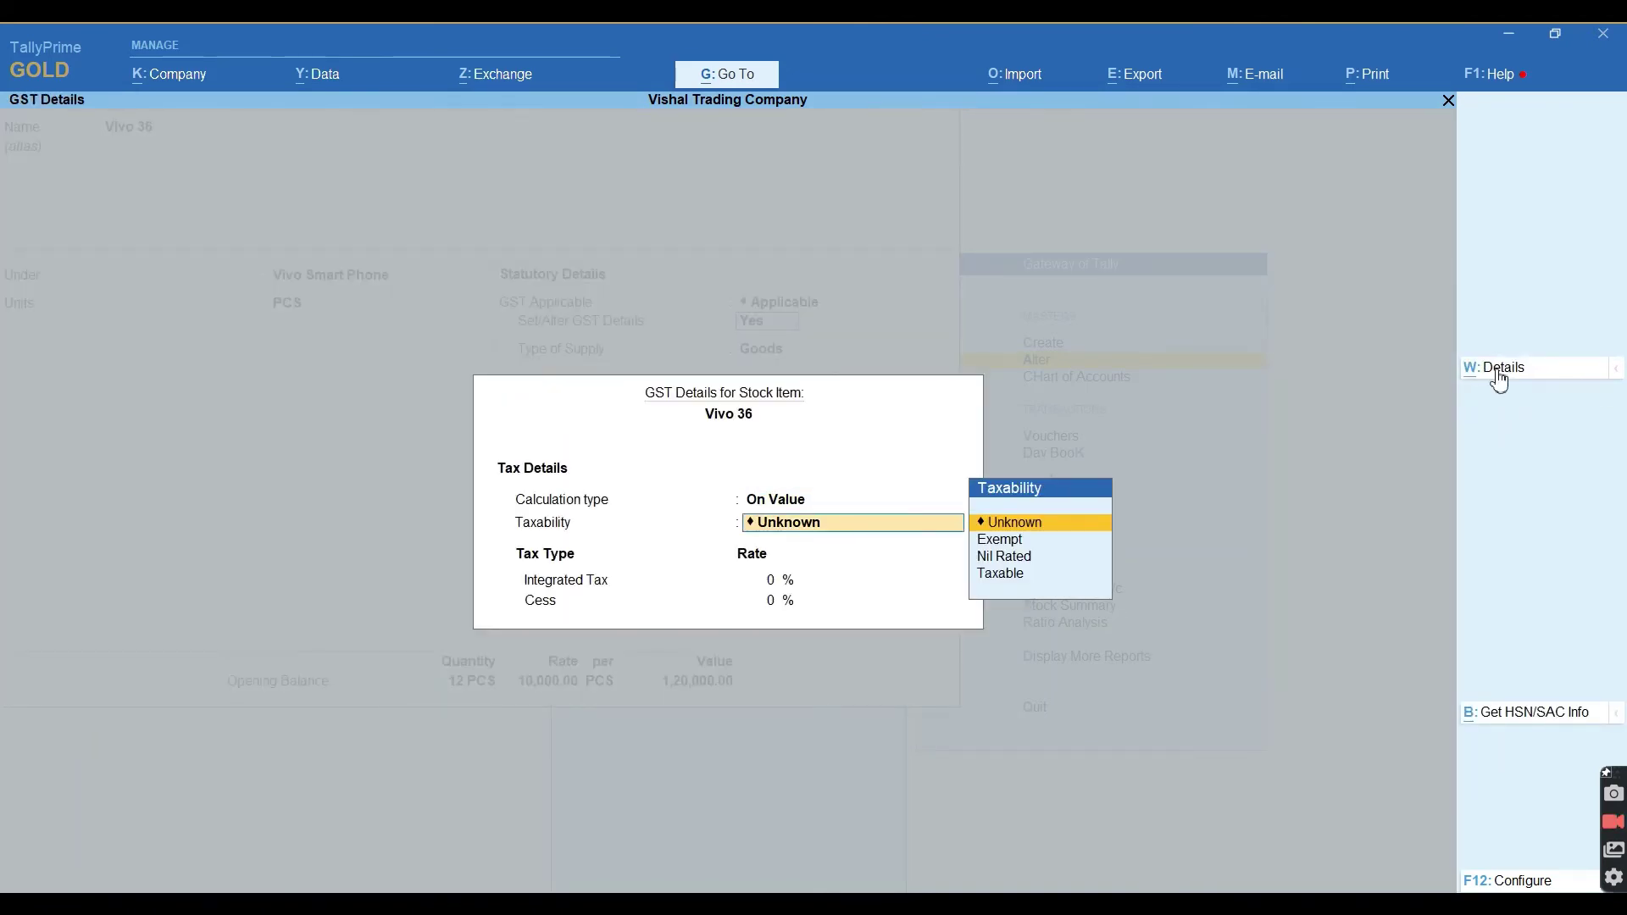
Set Vivo 36 to HSN 2511 at 18% GST from 1-Apr-21 and save it.
click(1500, 375)
text(1-Apr-21)
key(Return)
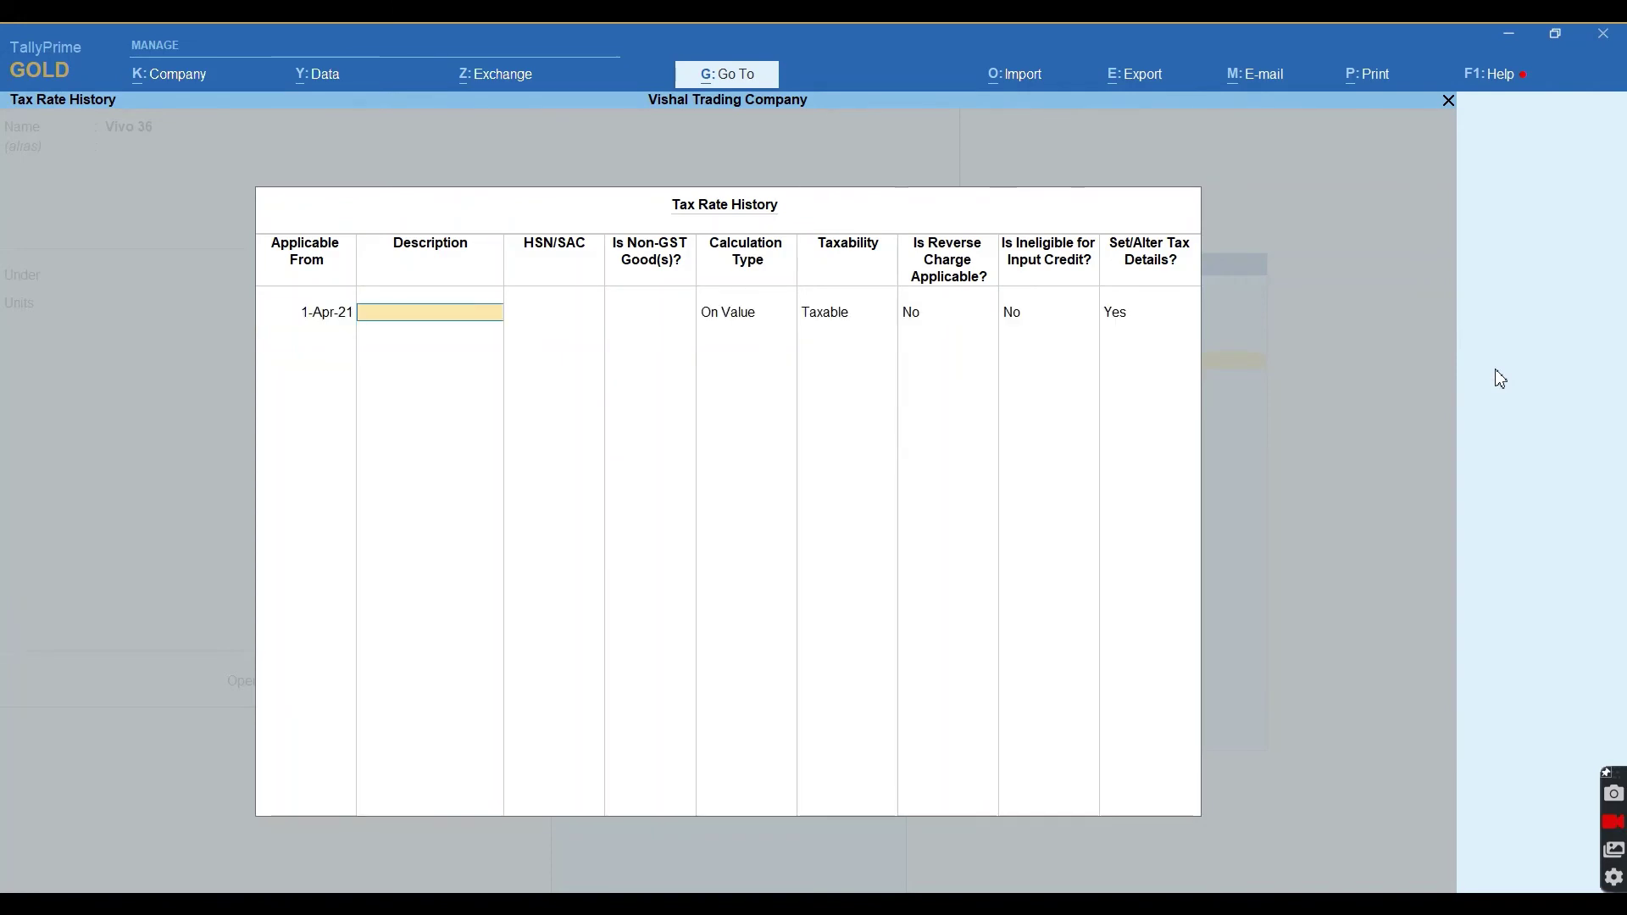
key(Return)
text(2511)
key(Return)
key(Return)
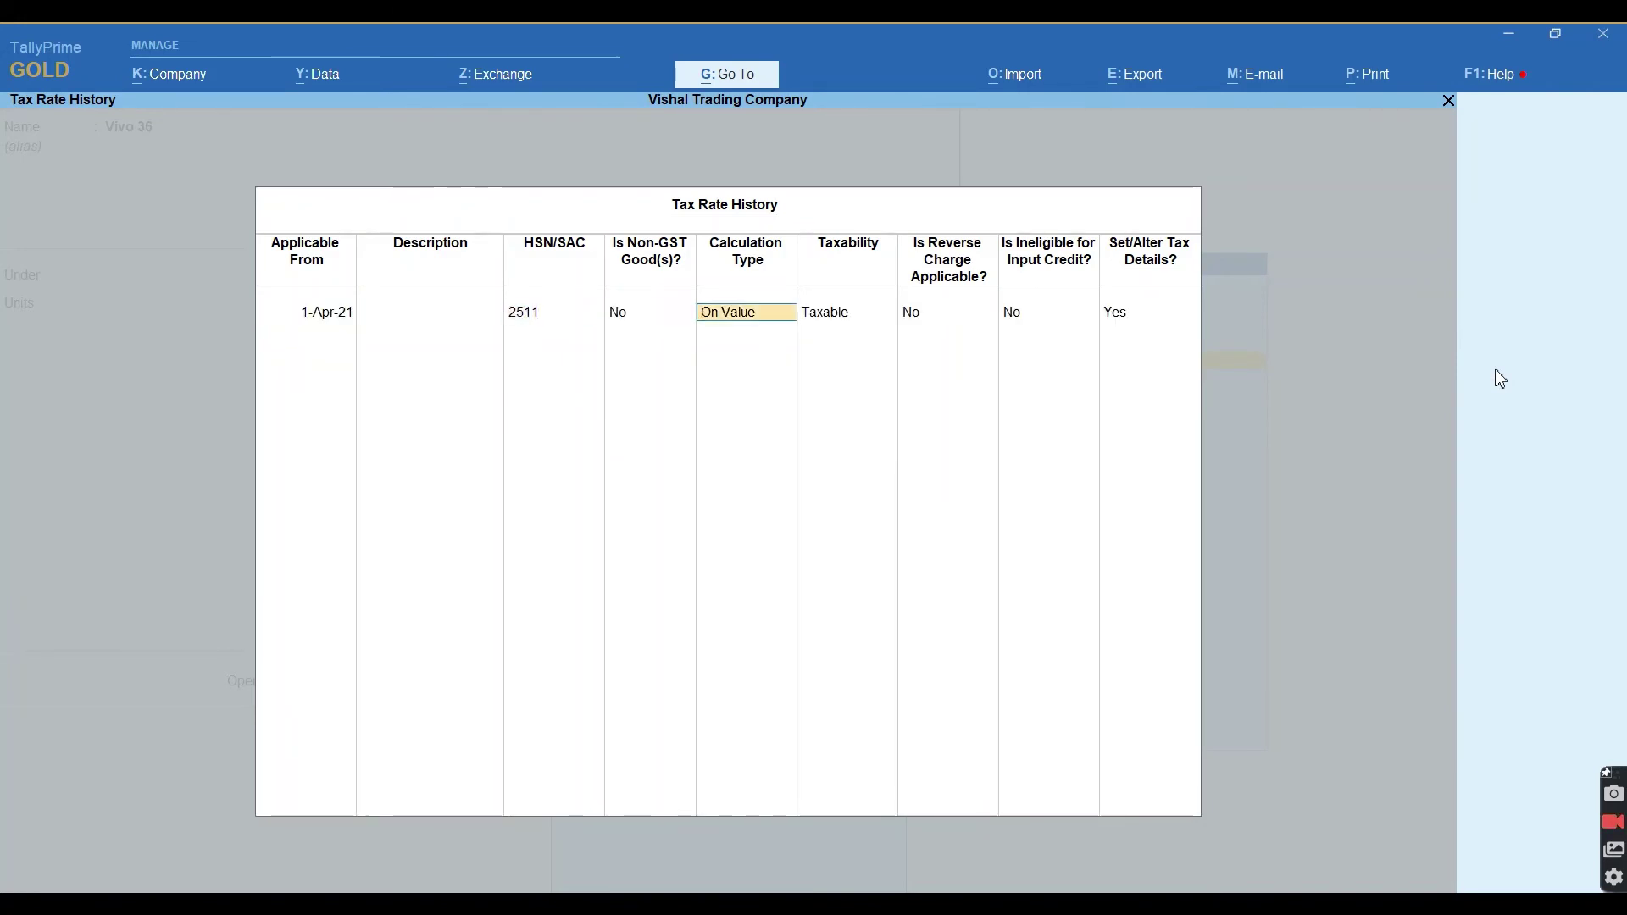
key(Return)
key(Return)
key(Return)
key(Return)
key(Return)
text(18)
key(Return)
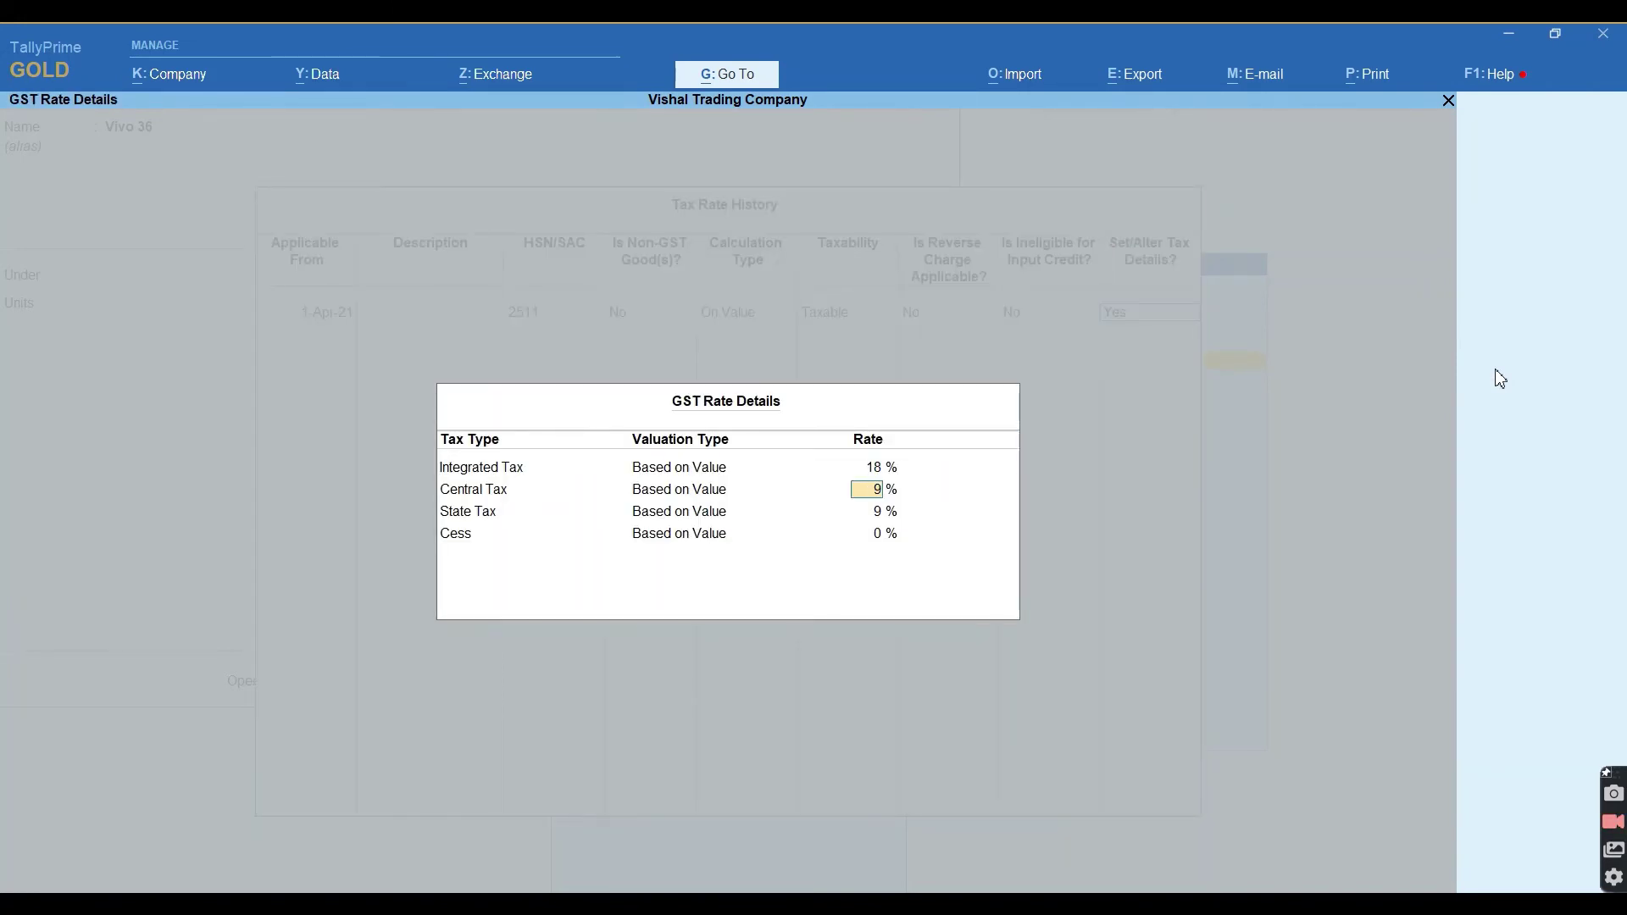
key(ctrl+a)
key(ctrl+a)
key(ctrl+a)
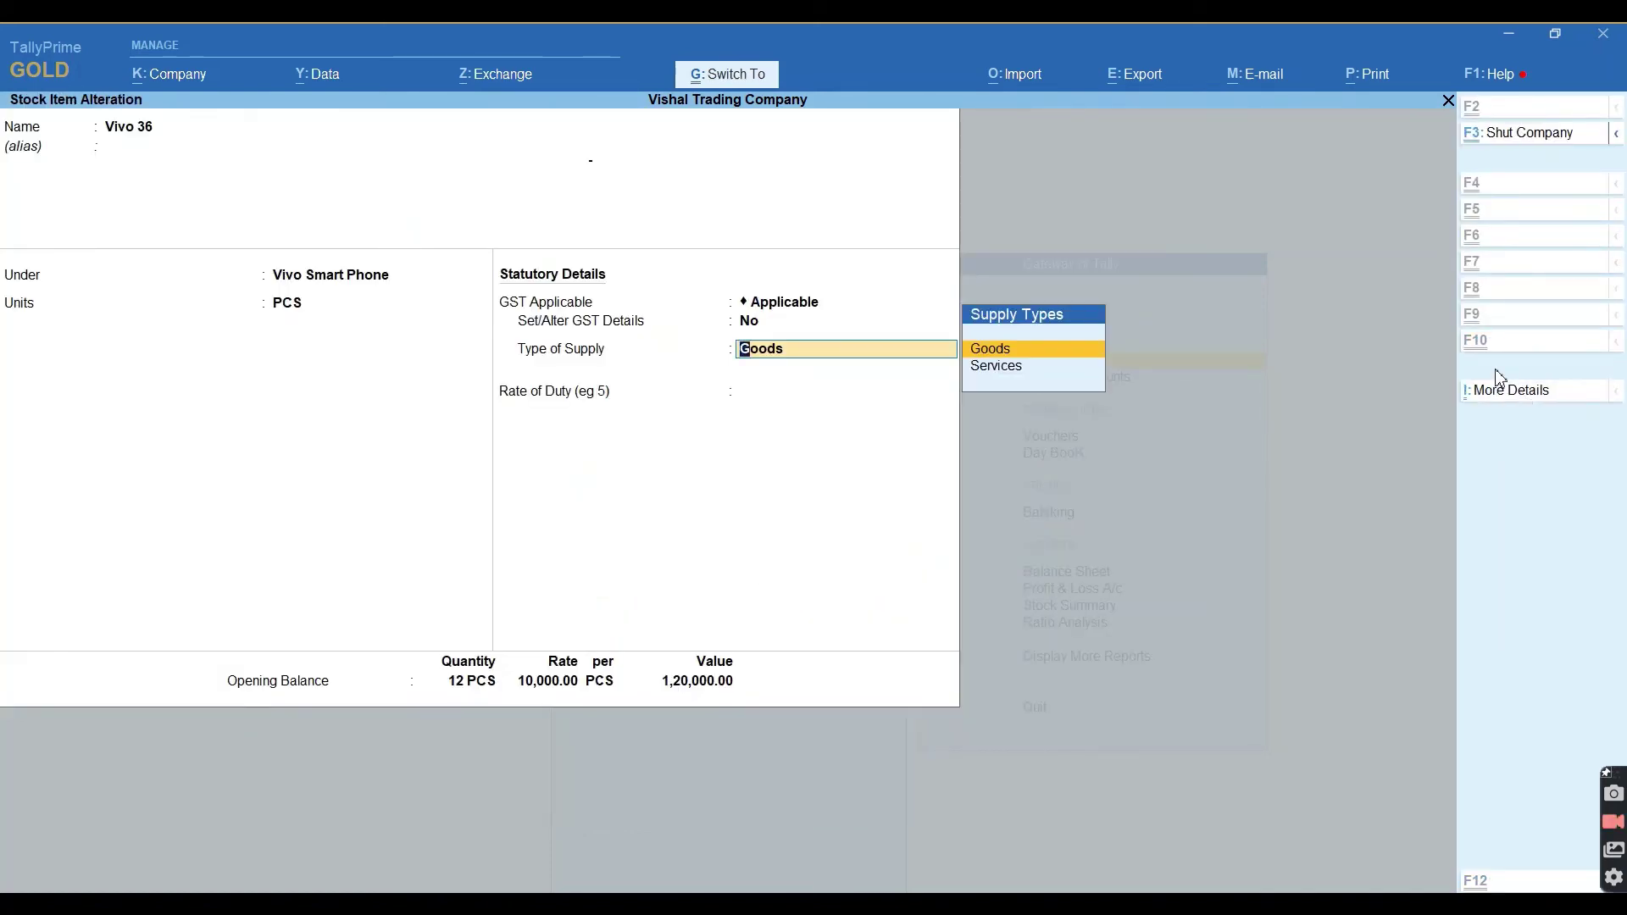
key(ctrl+a)
Open Vivo Y17 for alteration and turn on its GST details.
key(Down)
key(Return)
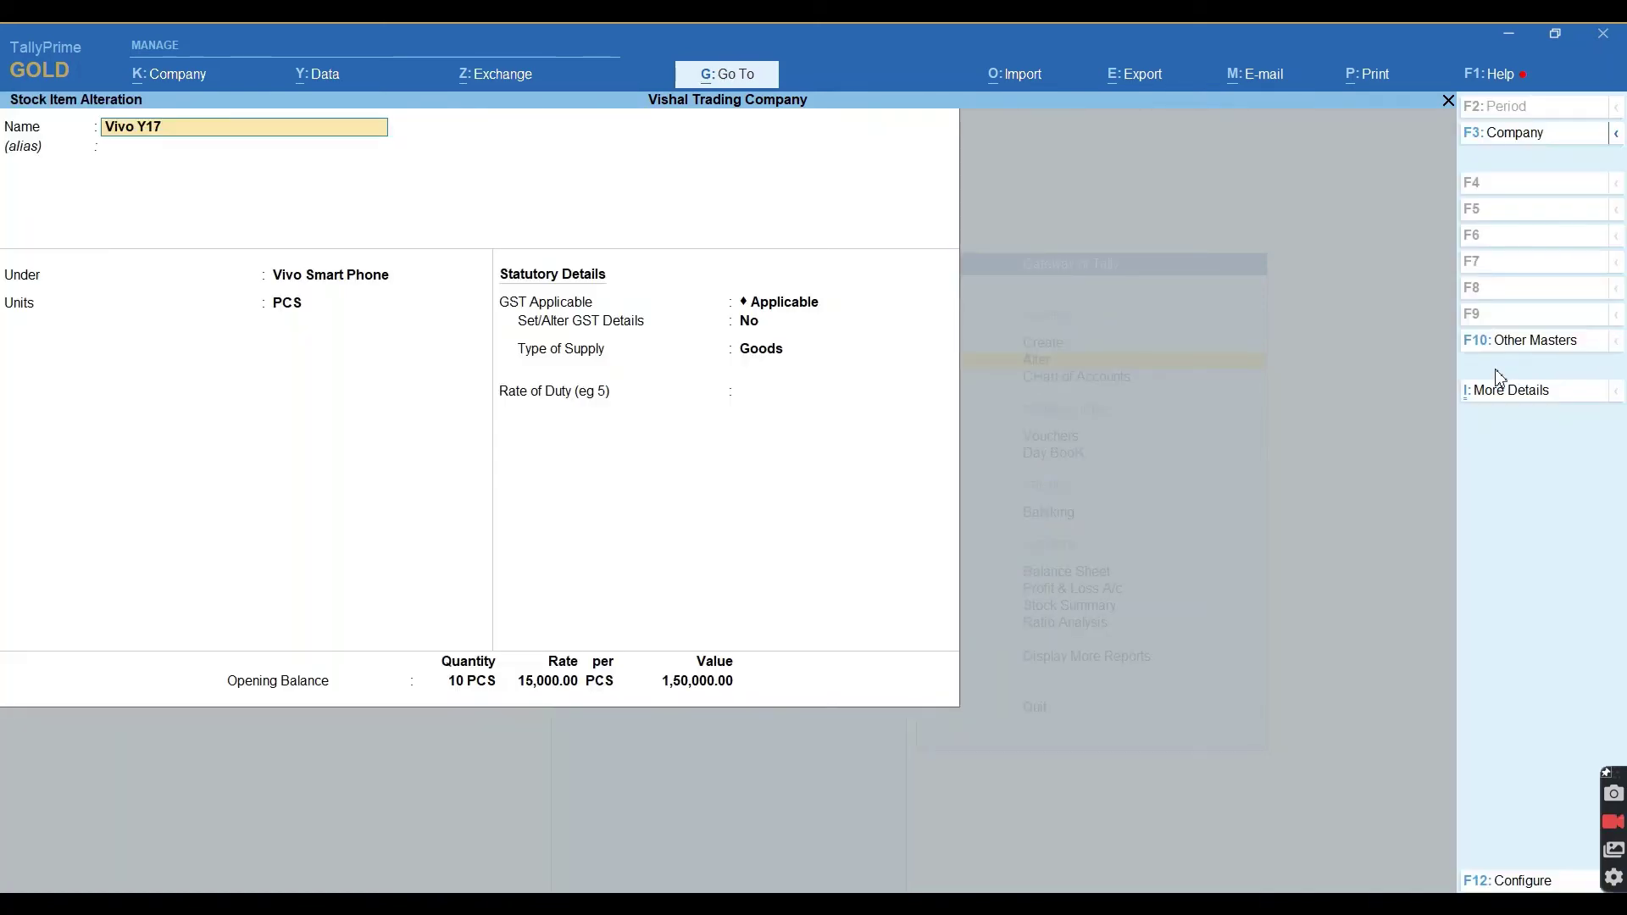
key(Return)
key(Return)
key(Return)
key(Return)
key(Return)
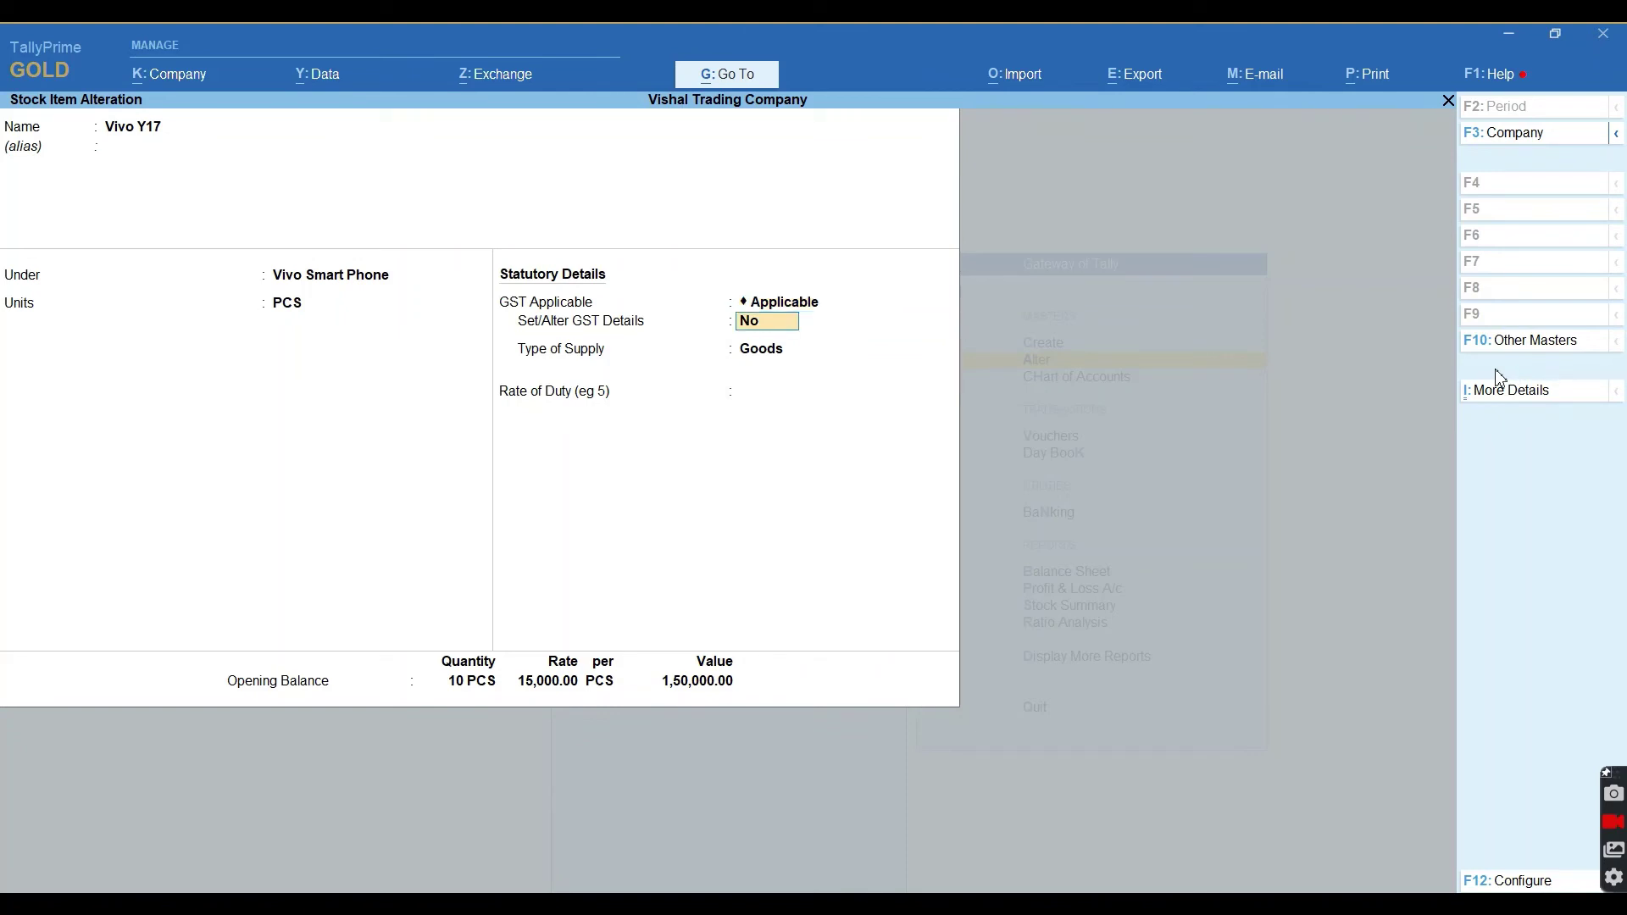
text(y)
key(Return)
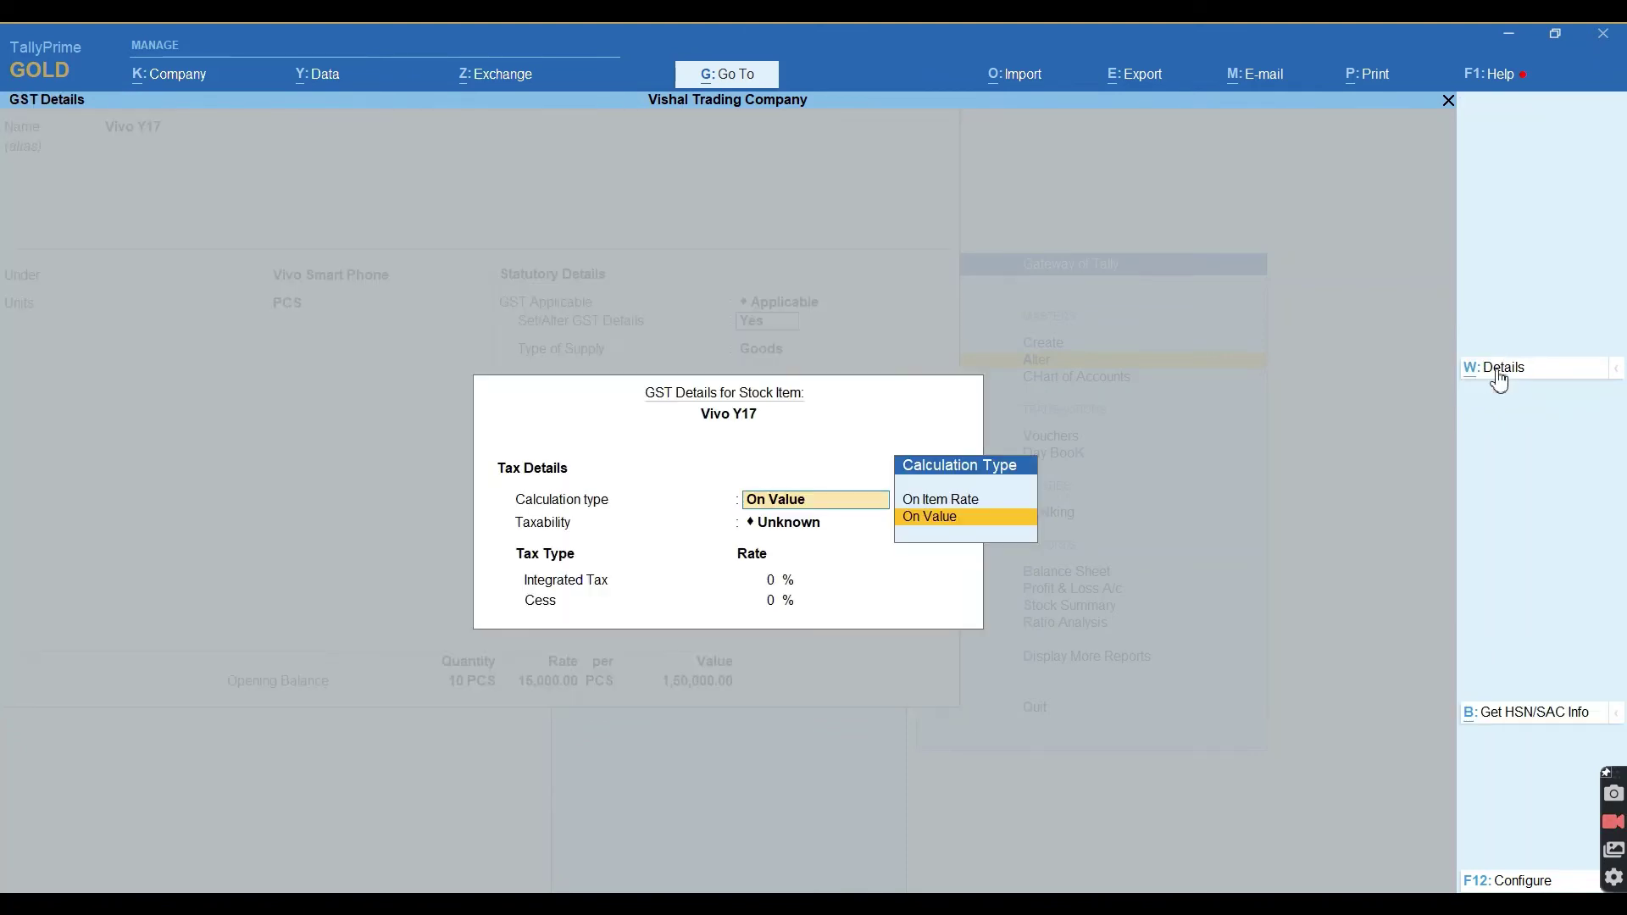
Give Vivo Y17 HSN 2511 at 18% GST from 1-Apr-21 and save it.
click(1500, 371)
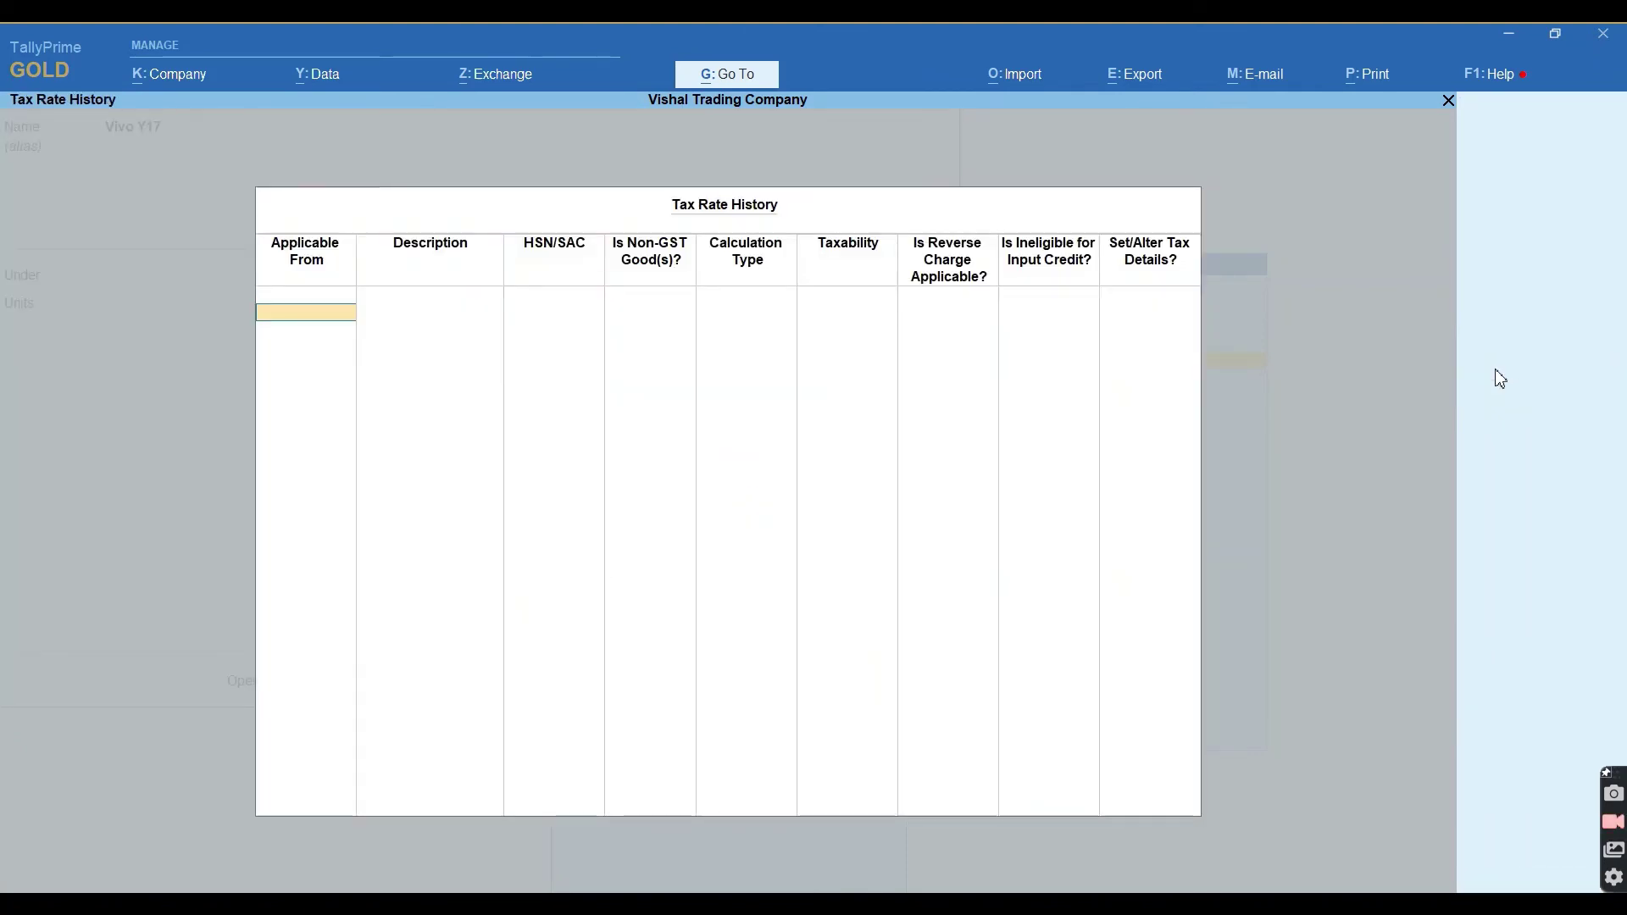
text(1.4)
key(Return)
key(Return)
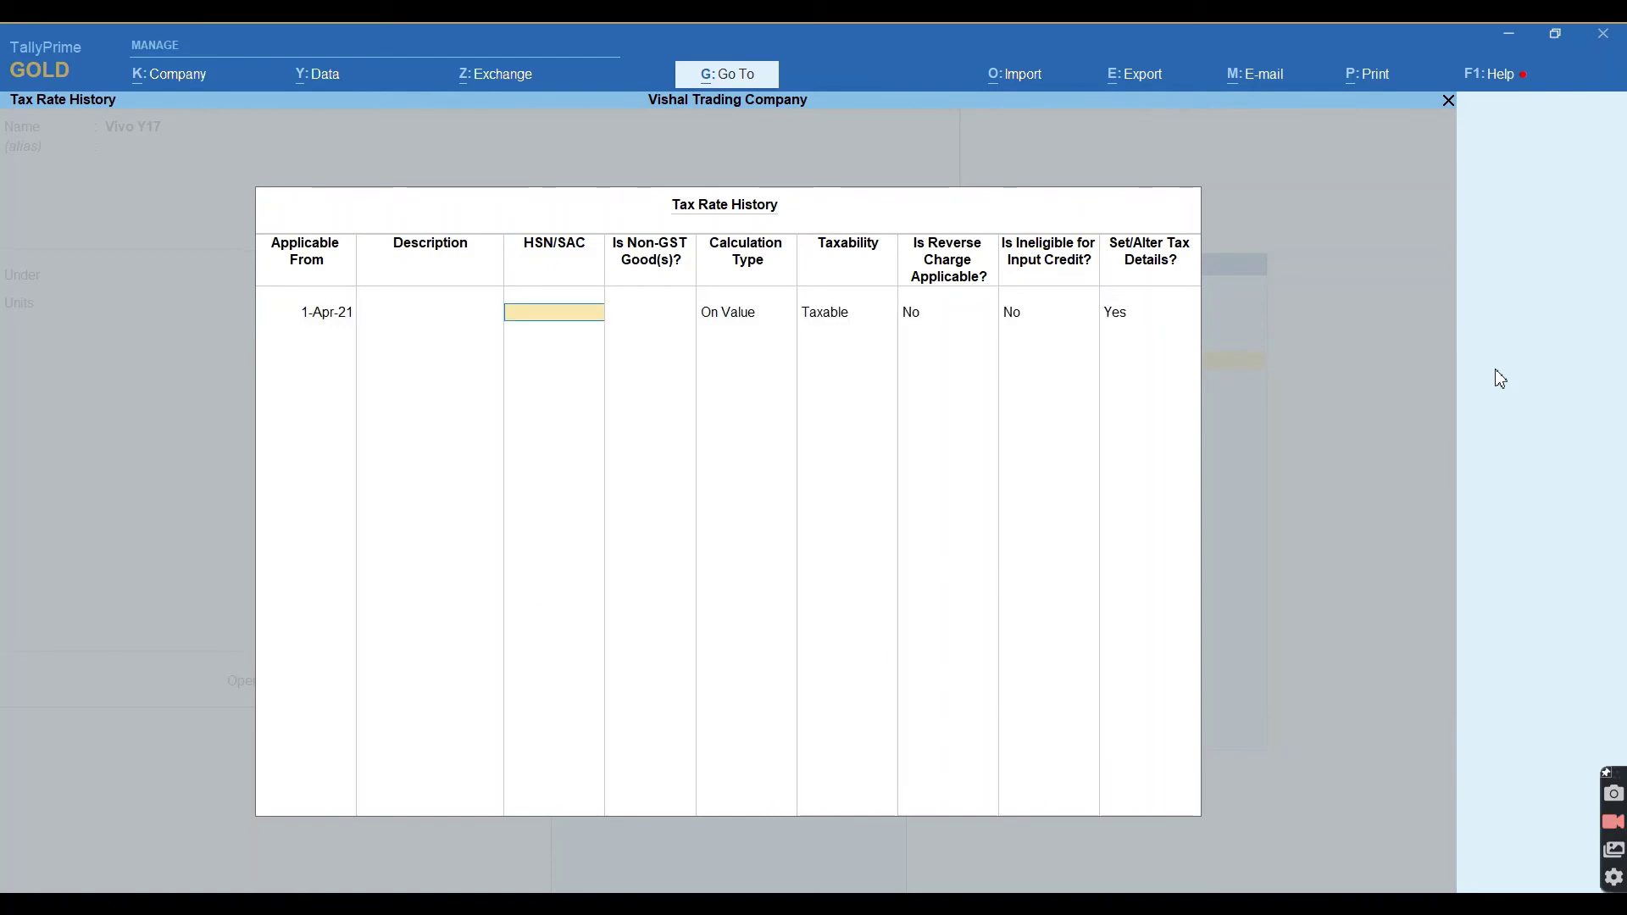
text(2511)
key(Return)
key(Return)
key(Return)
key(Return)
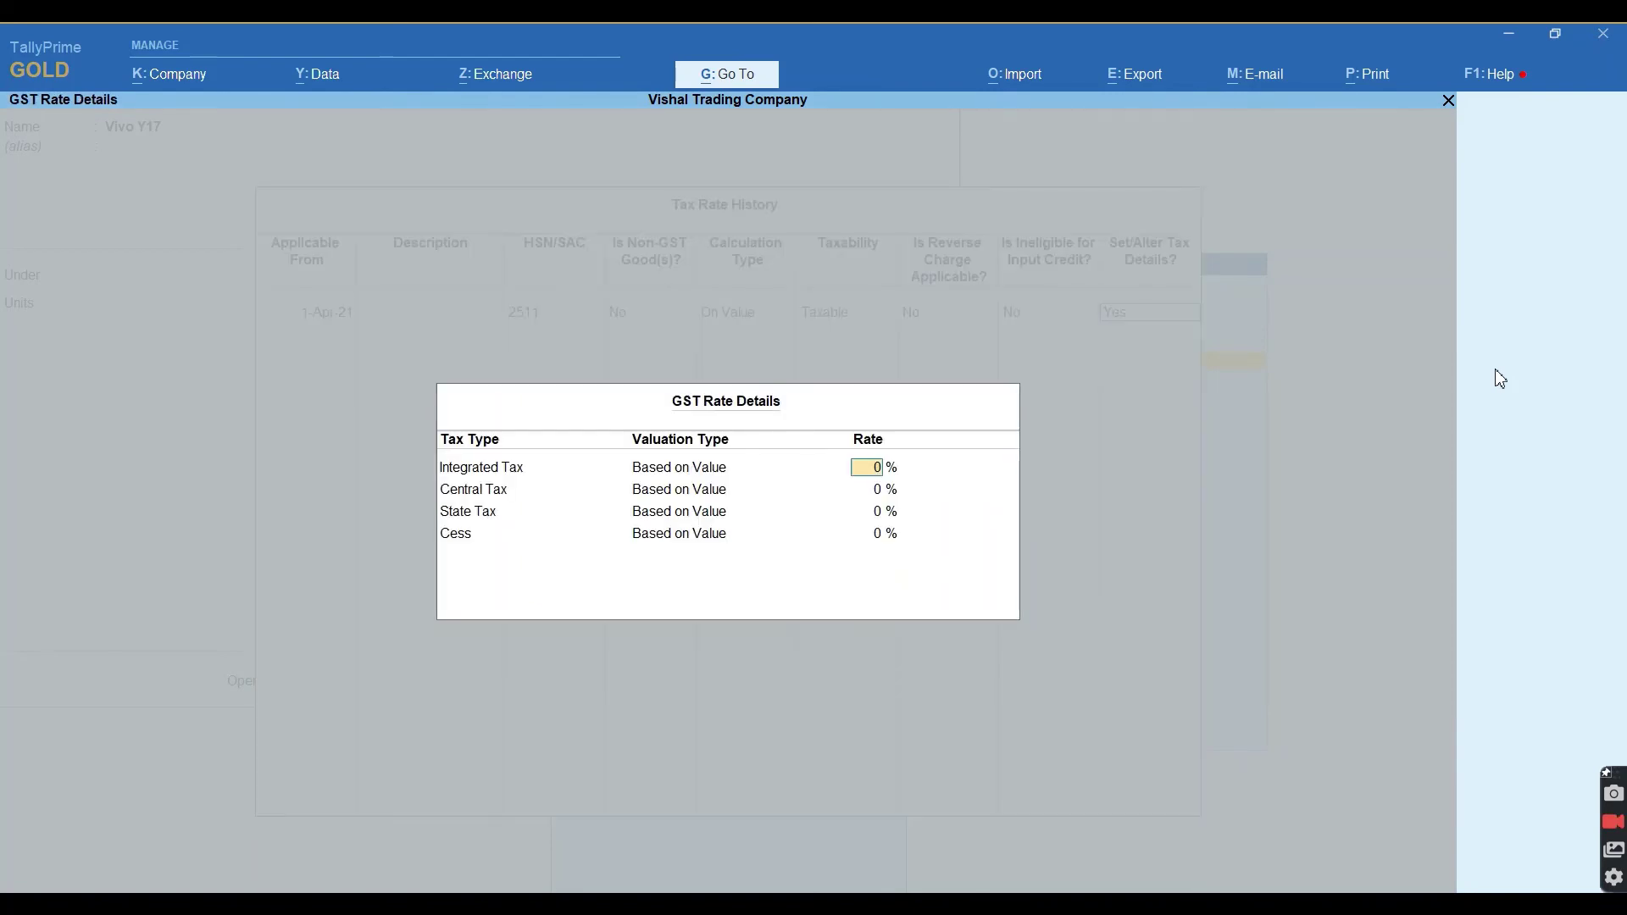
text(18)
key(Return)
key(Return)
key(Return)
key(Return)
key(Return)
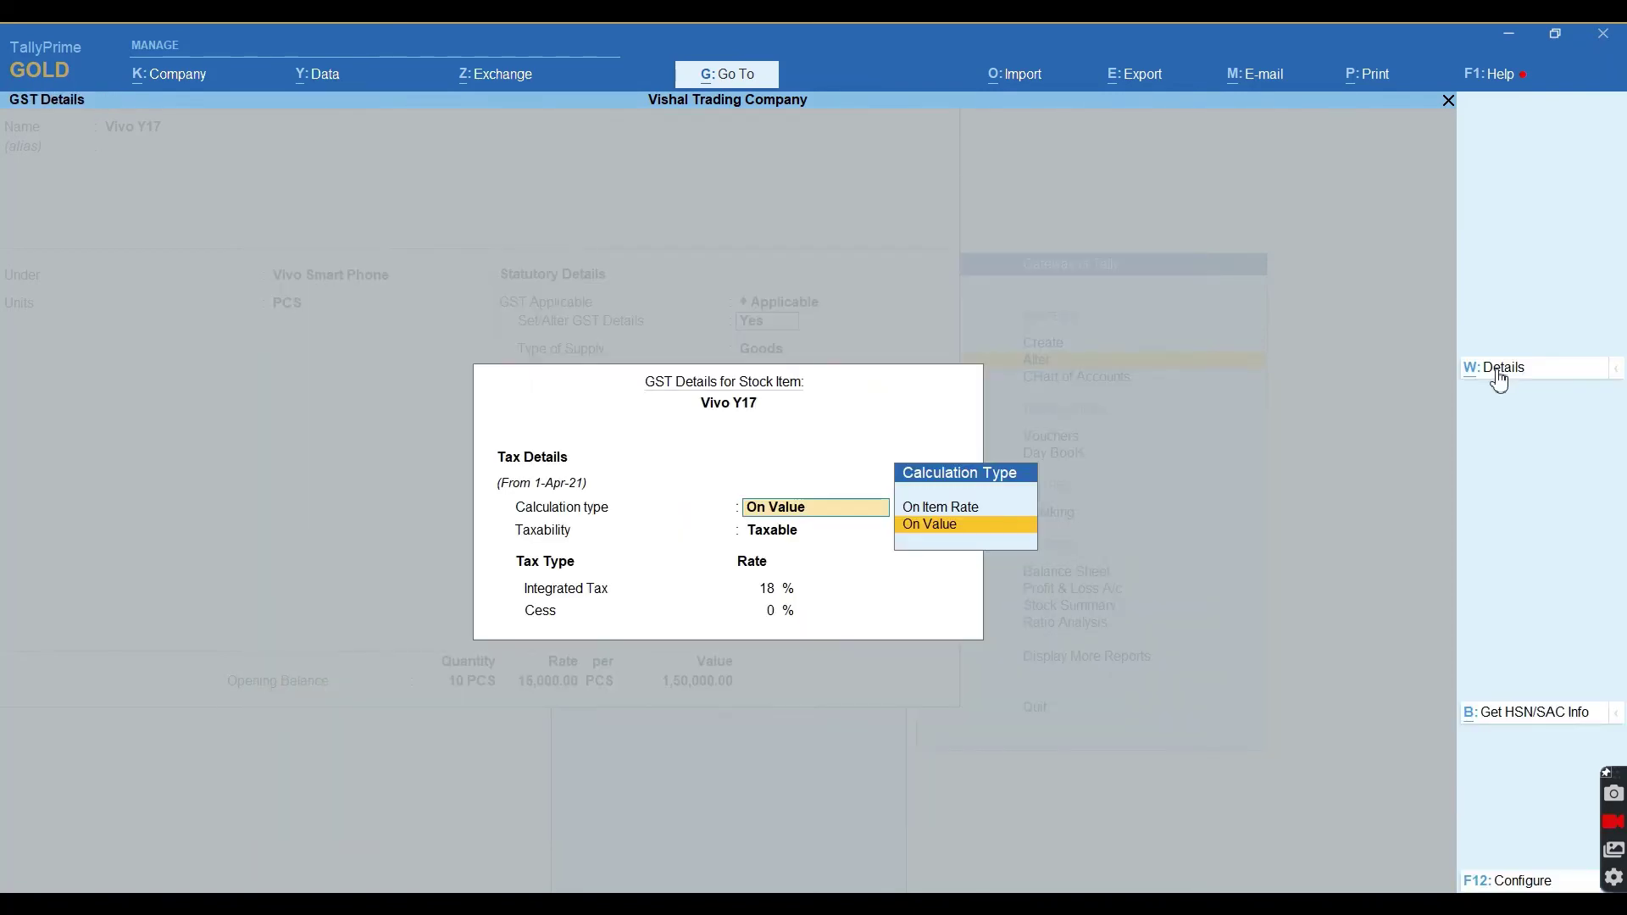
key(ctrl+a)
key(ctrl+a)
key(Escape)
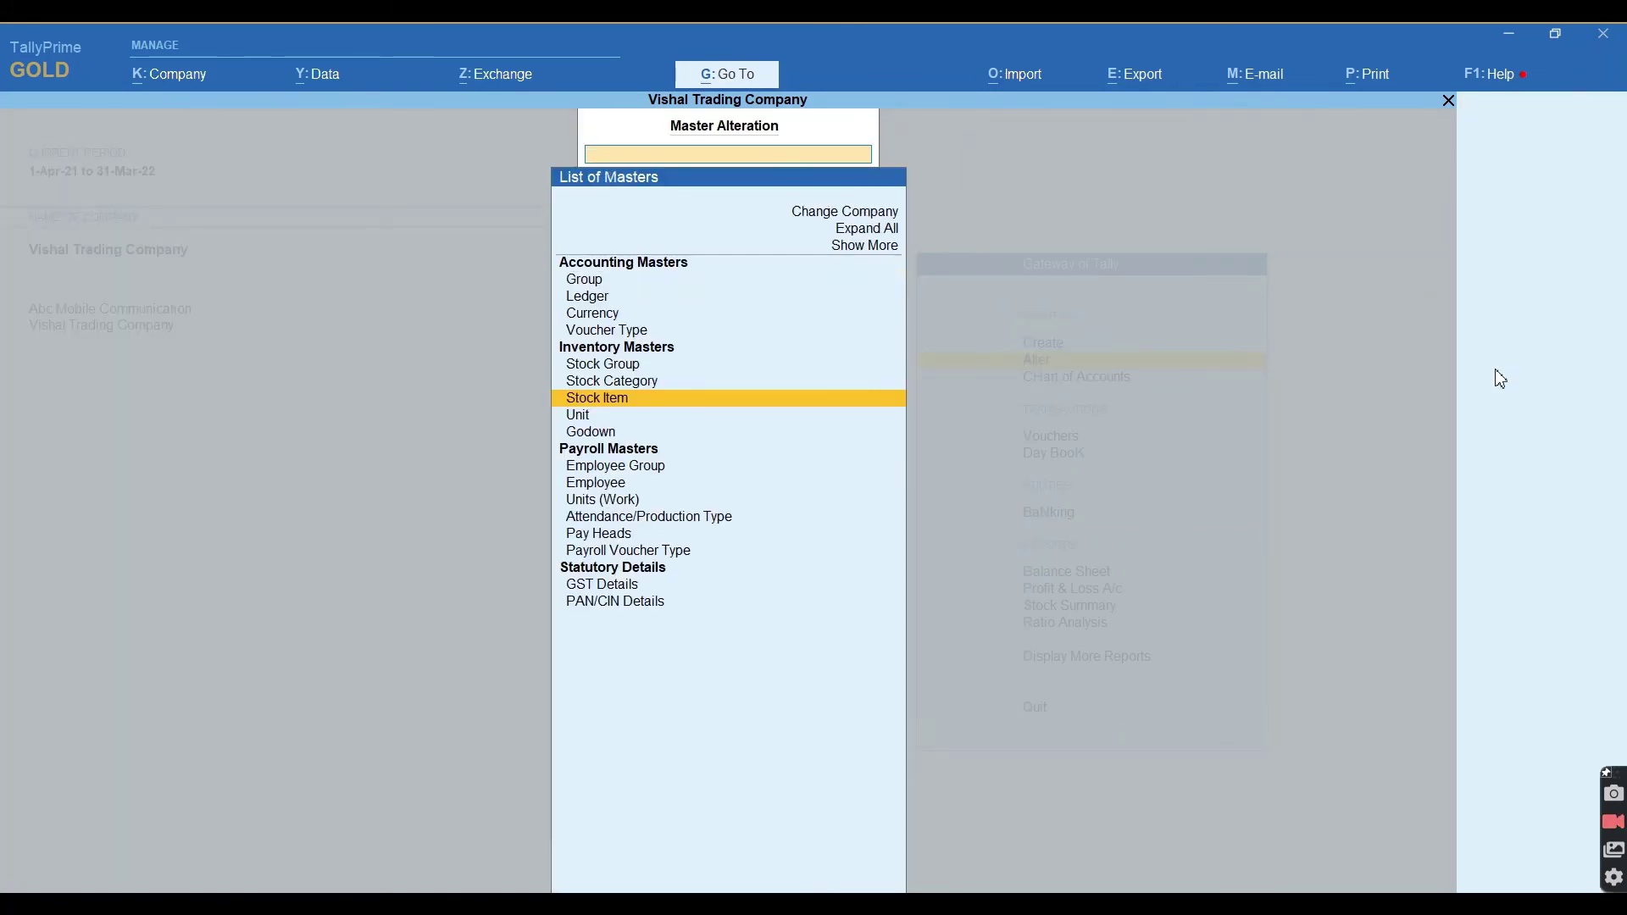
Back out to the Gateway and start a new Stock Item creation form.
key(Escape)
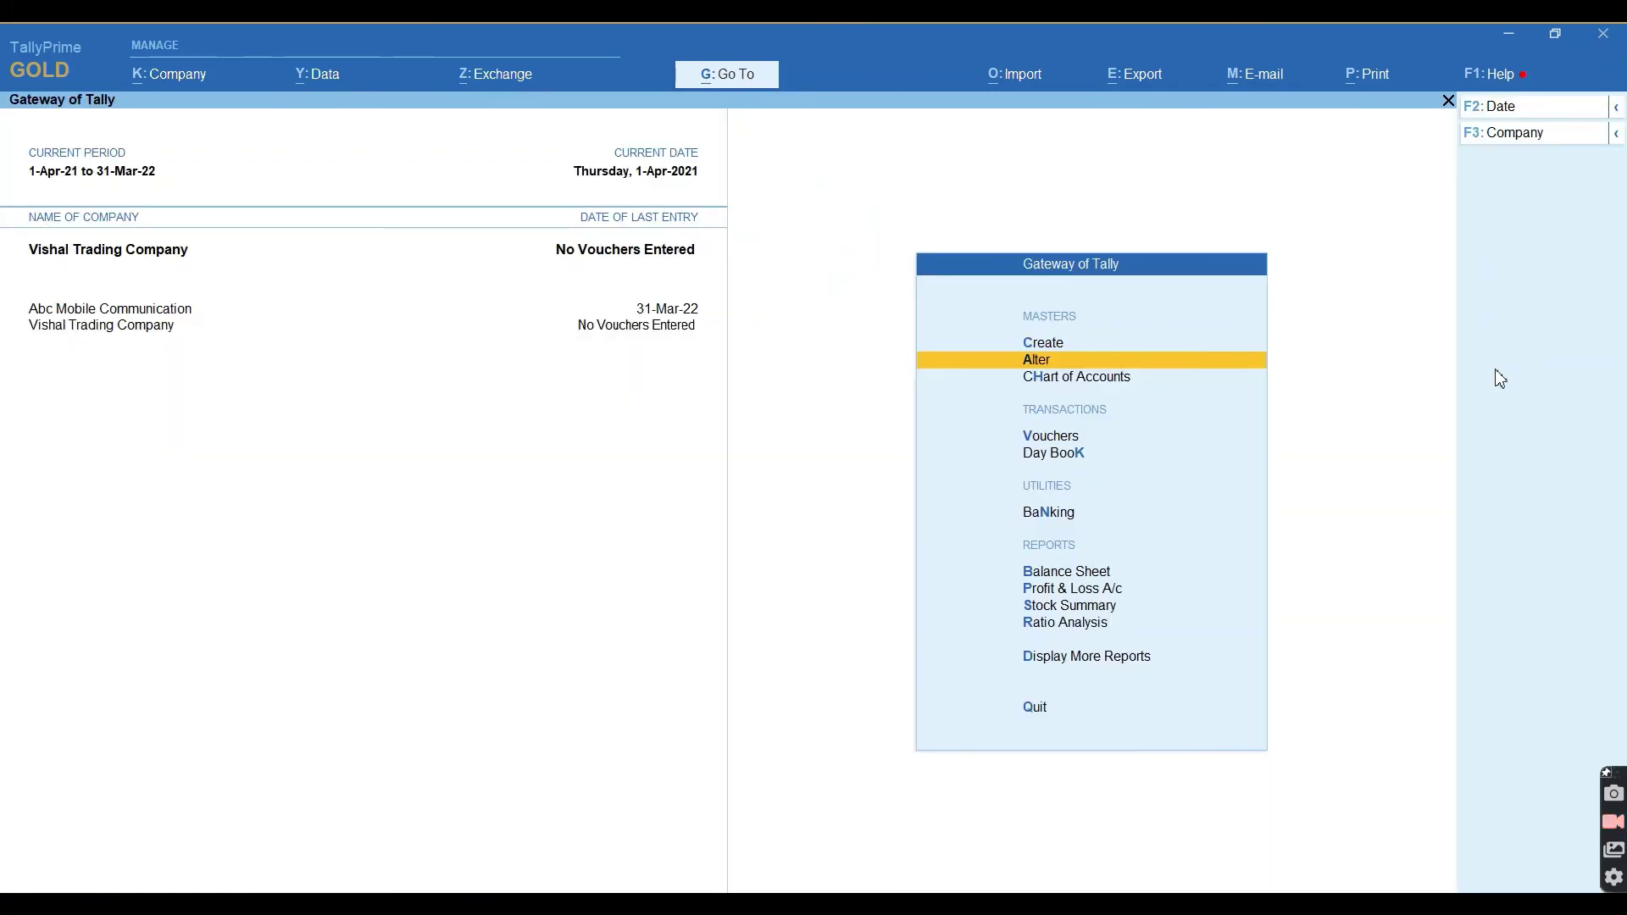
key(Up)
key(Up)
key(Up)
key(Up)
key(Up)
key(Up)
key(Up)
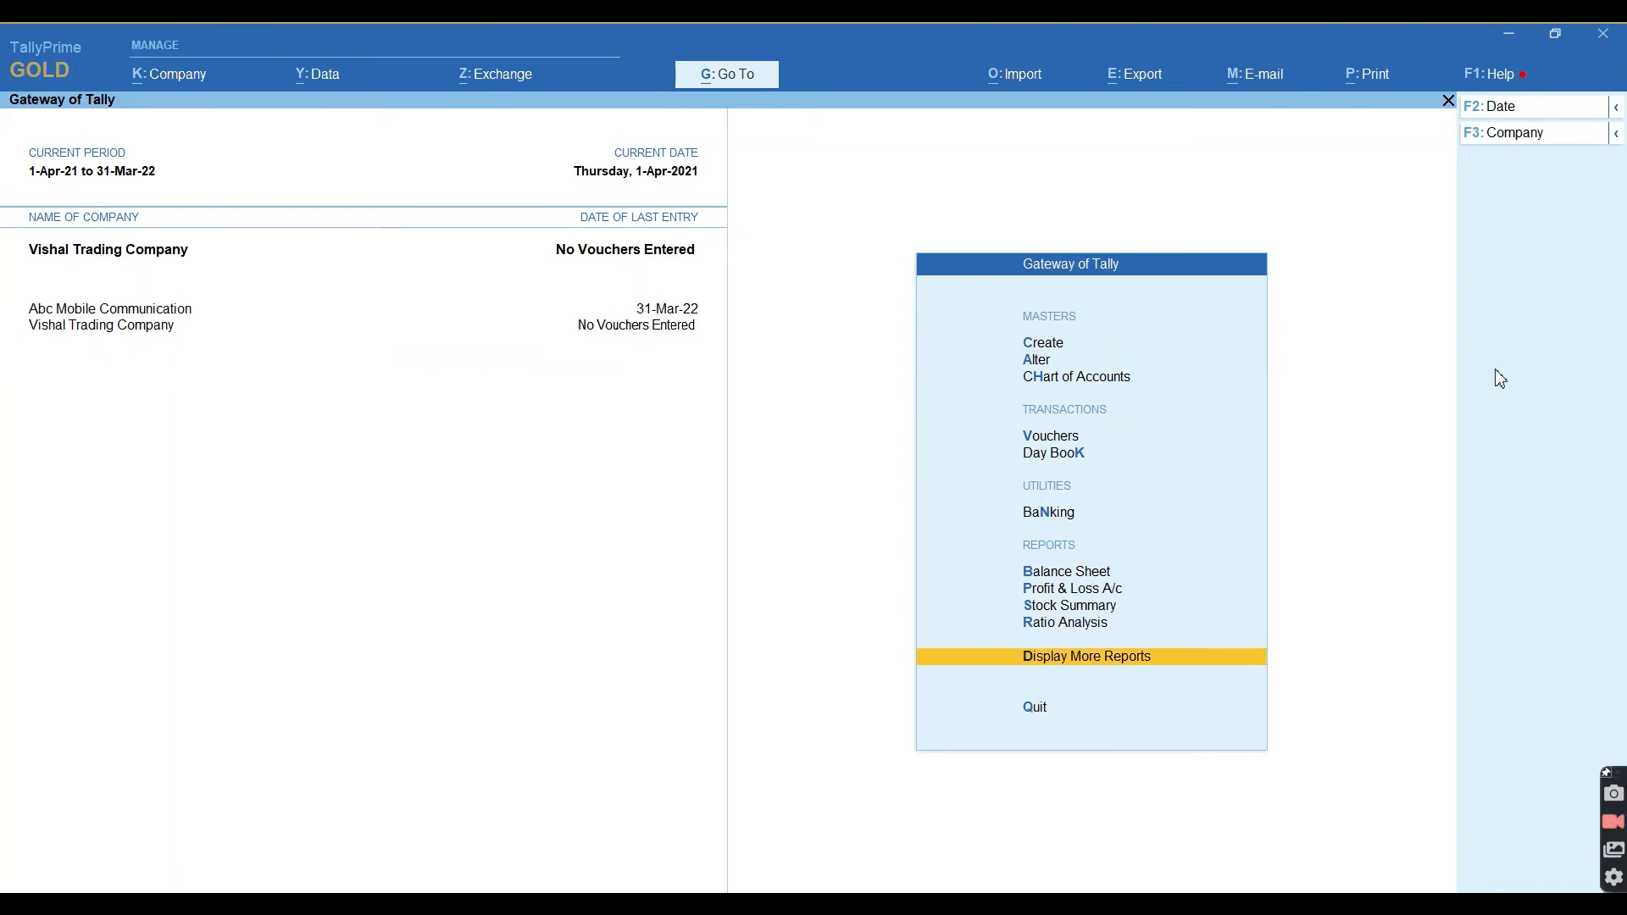
key(Up)
key(Up)
key(Up)
key(Up)
key(Up)
key(Up)
key(Return)
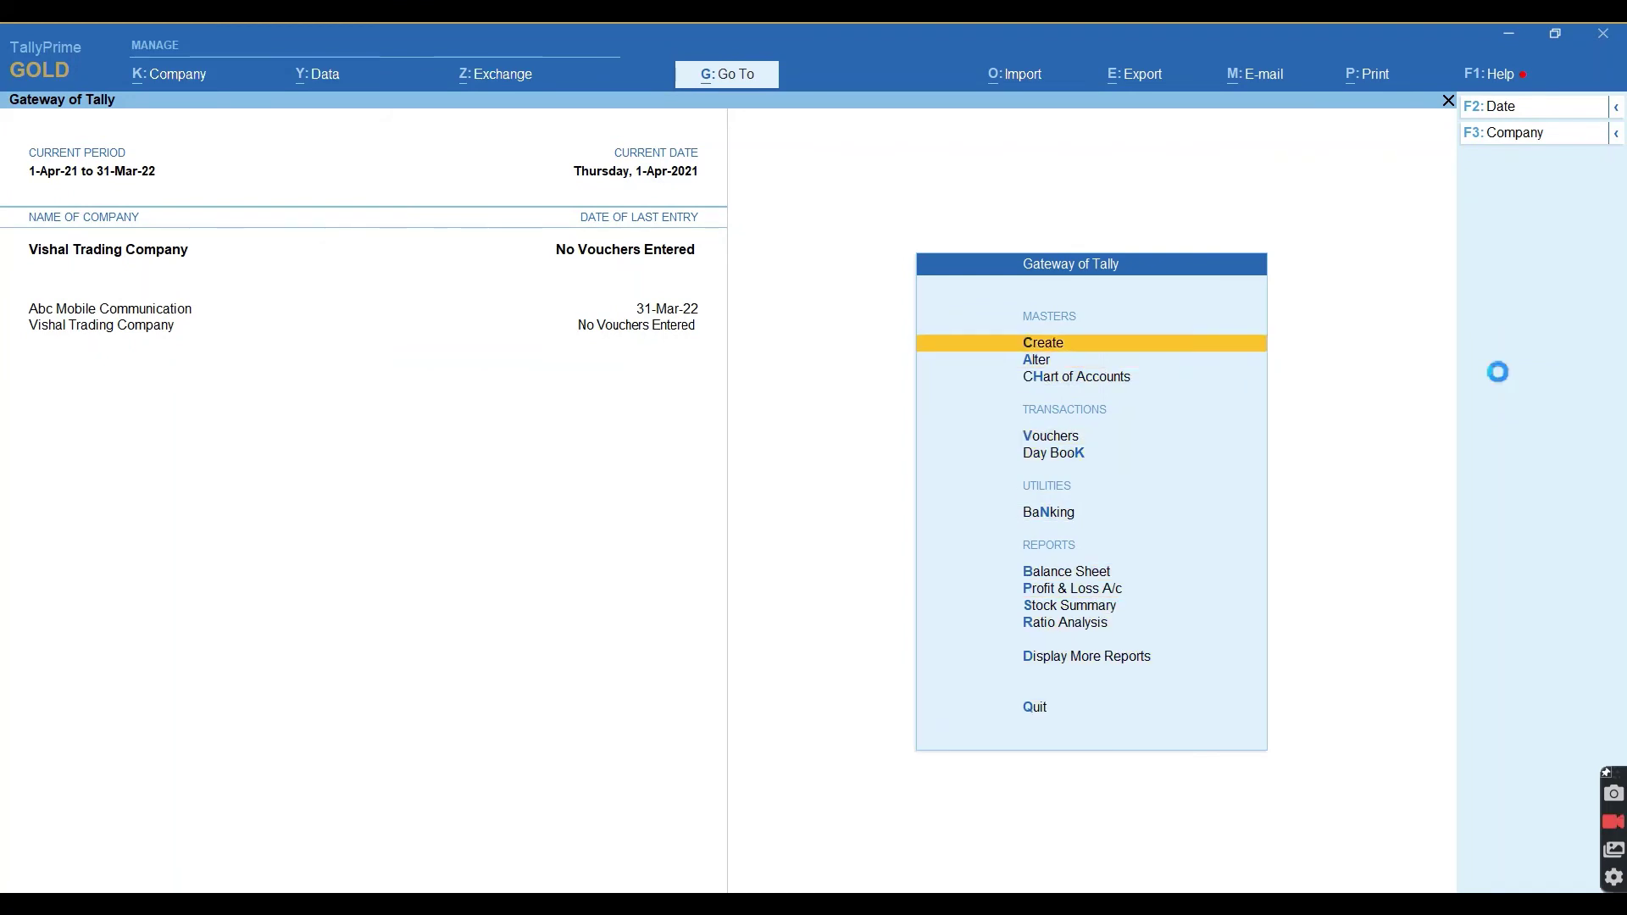
key(Down)
key(Down)
key(Down)
key(Down)
key(Down)
key(Down)
key(Down)
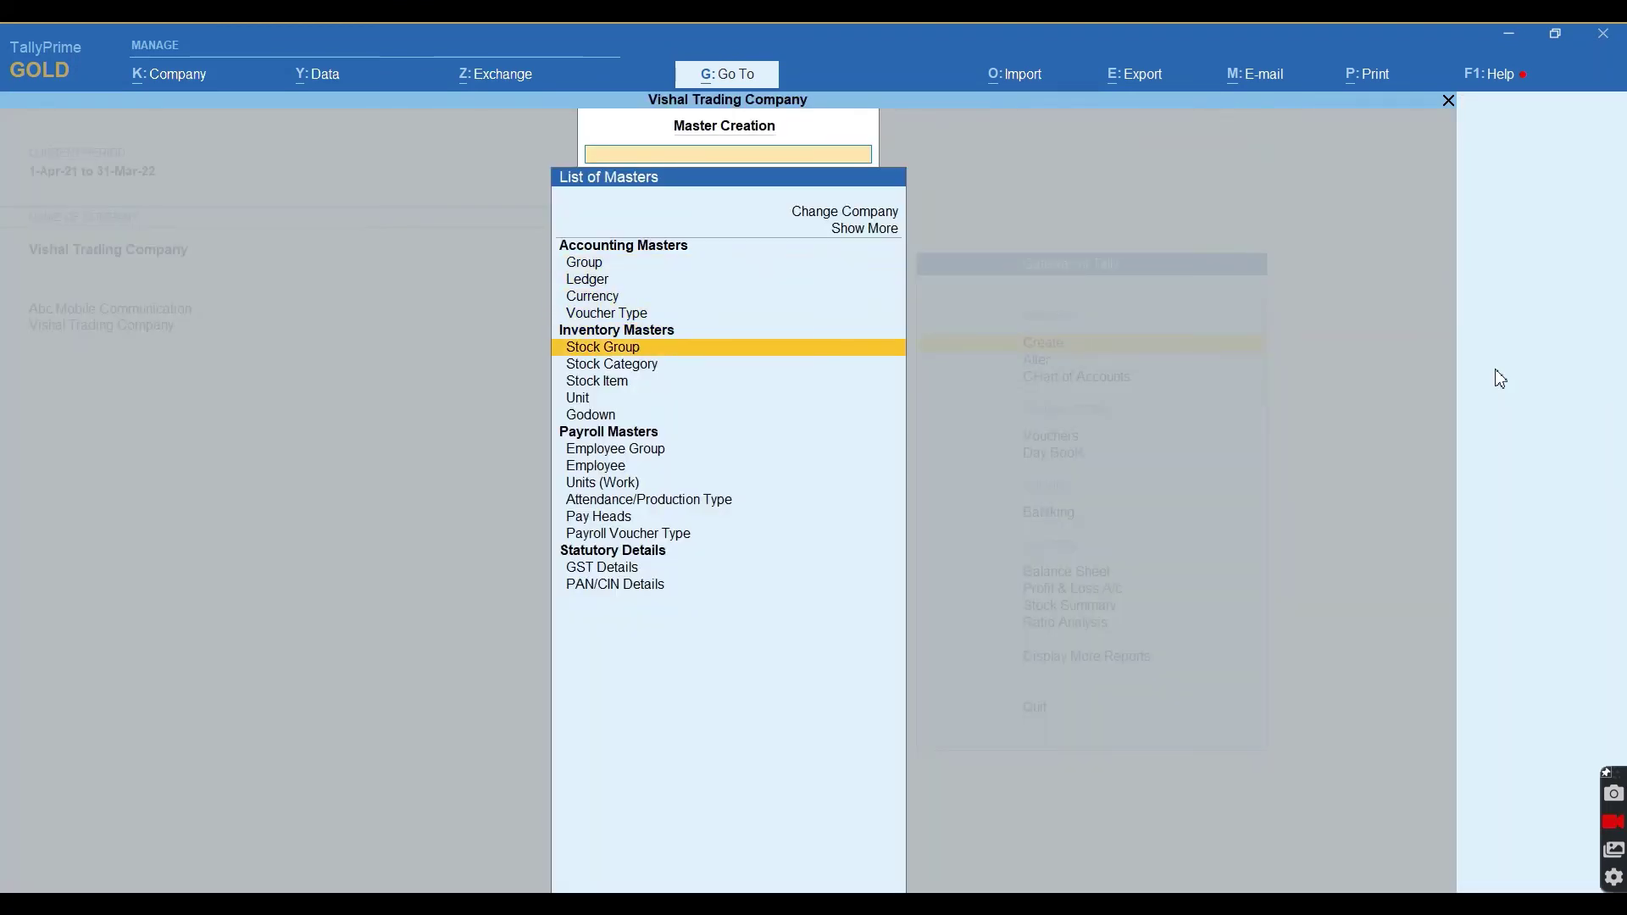
key(Up)
key(Up)
key(Down)
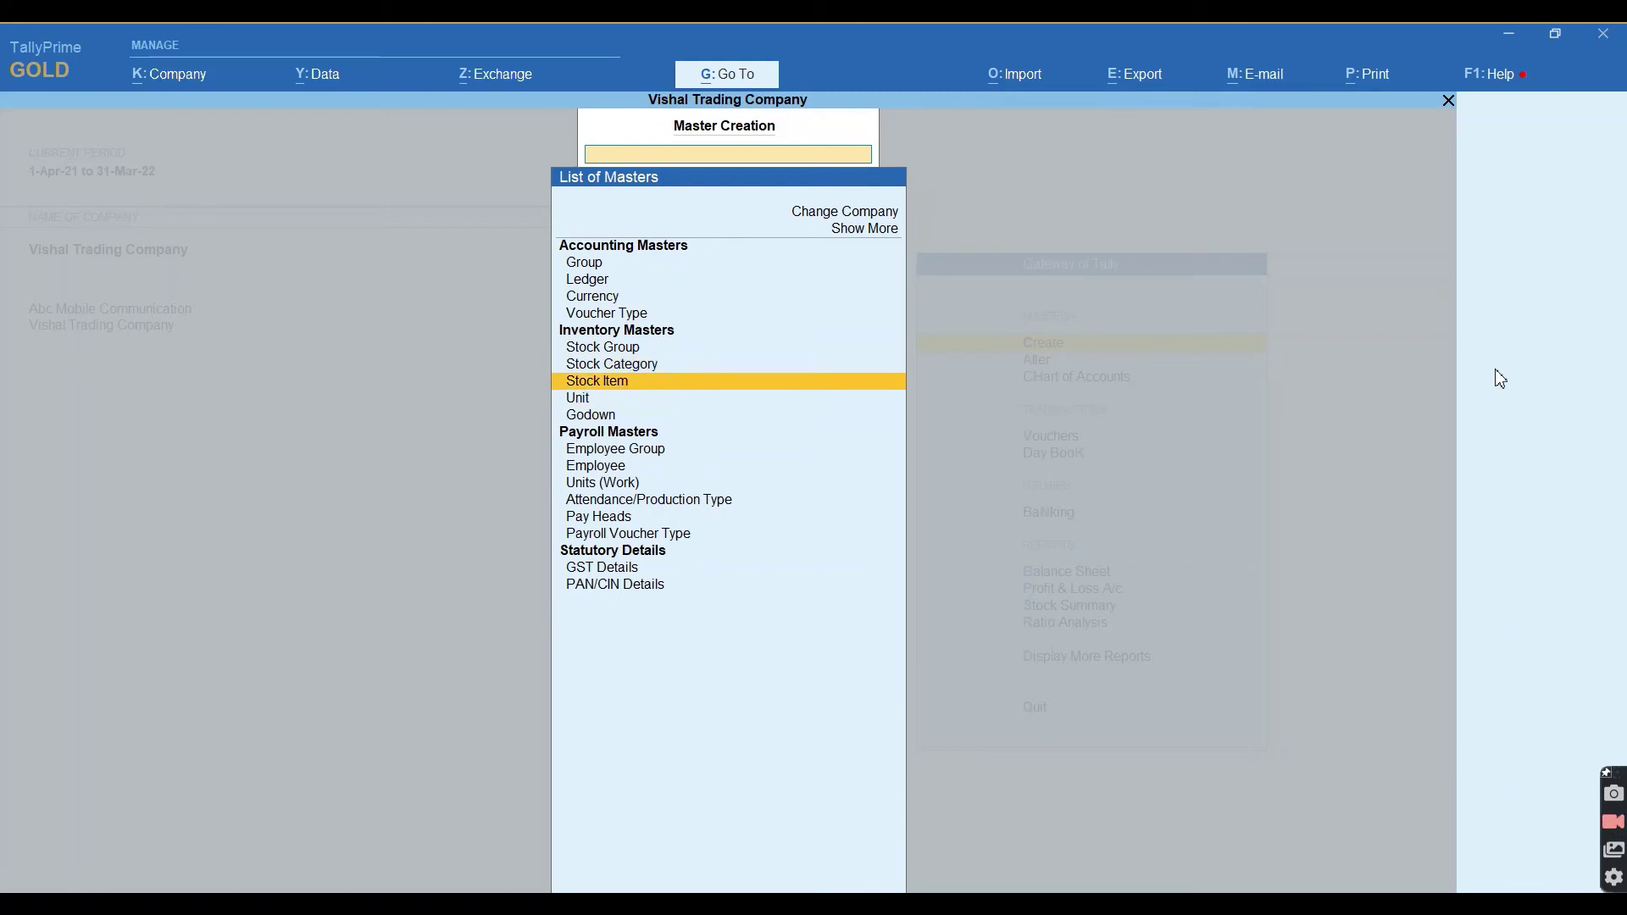
key(Return)
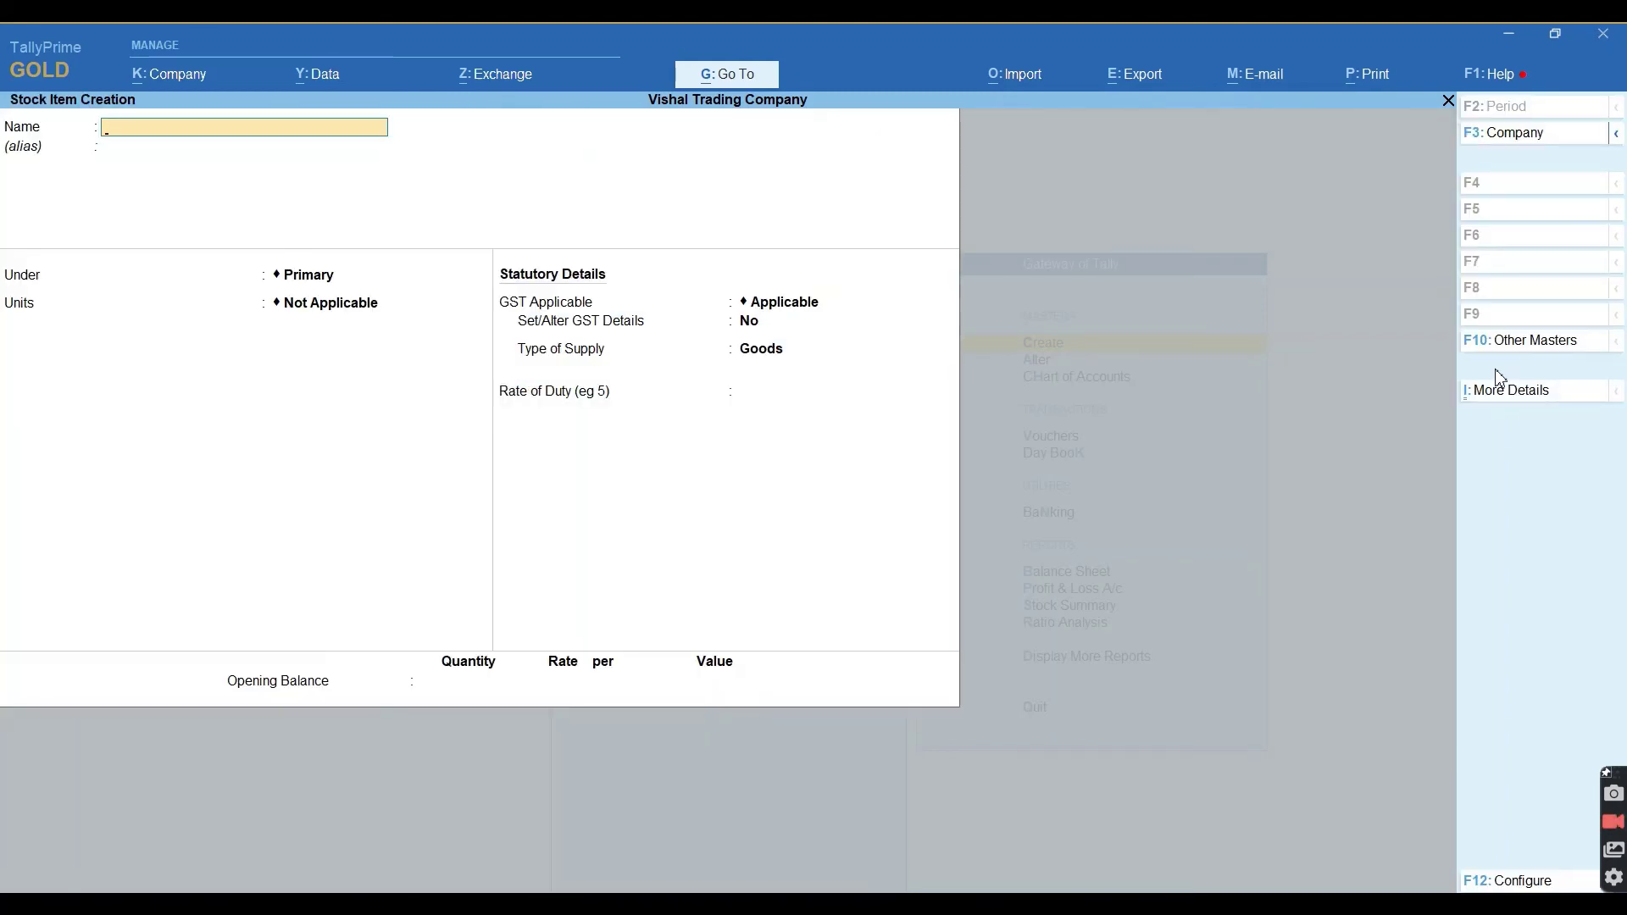
Name the item I Phone x under the I Phone group, in PCS, with GST details enabled.
text(I Phone x)
key(Return)
key(Down)
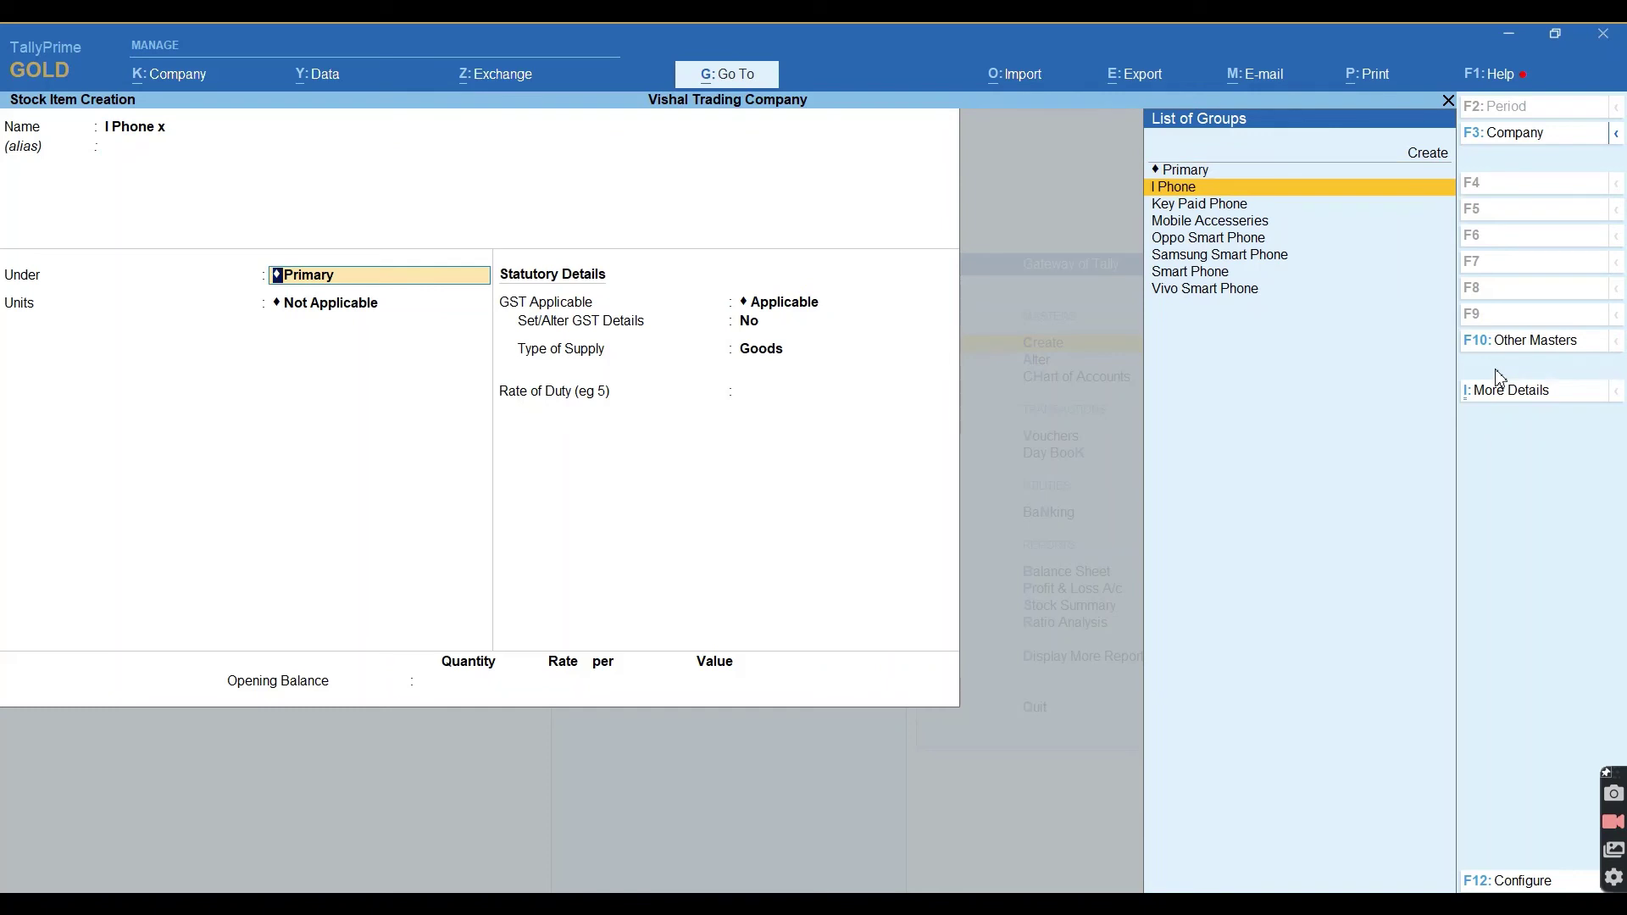
key(Return)
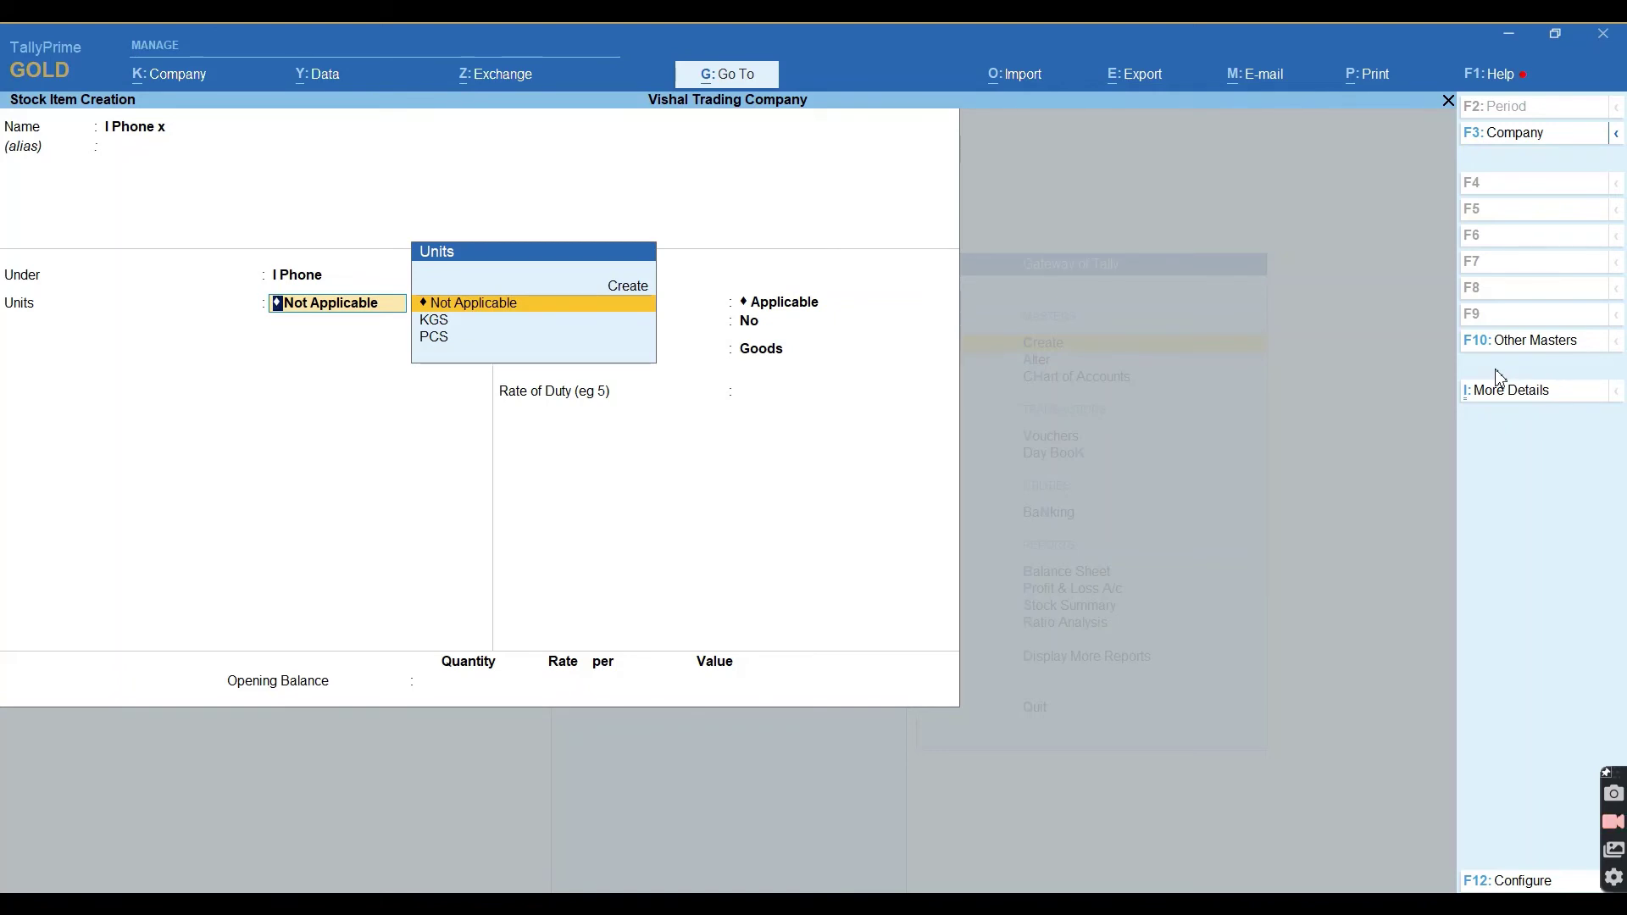
key(Down)
key(Down)
key(Return)
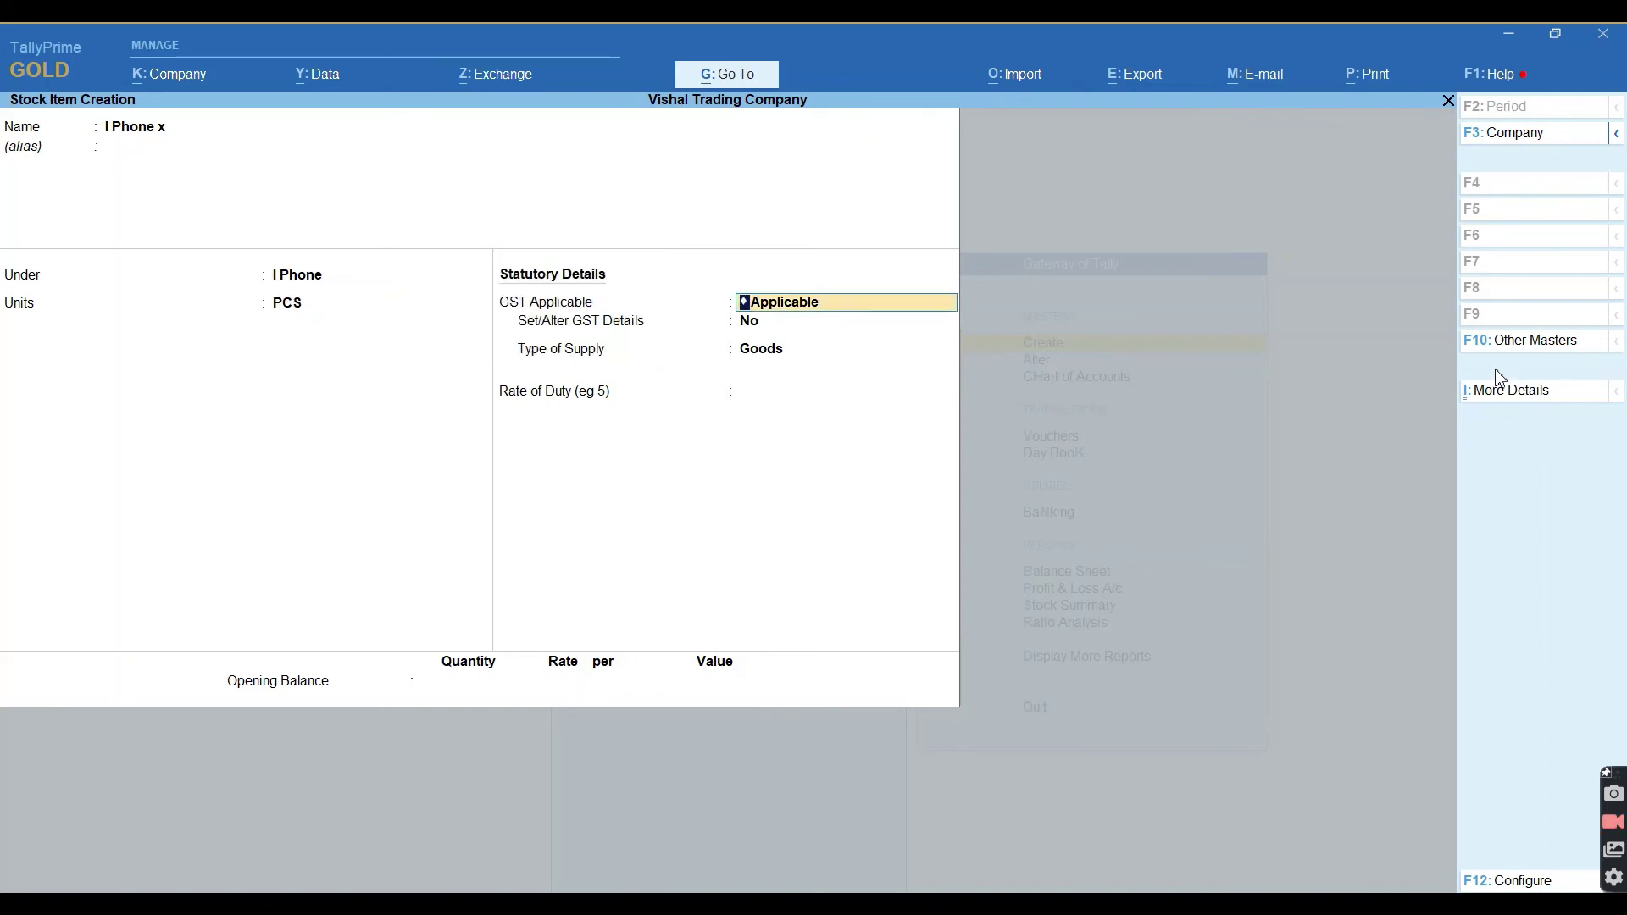
key(Return)
text(y)
key(Return)
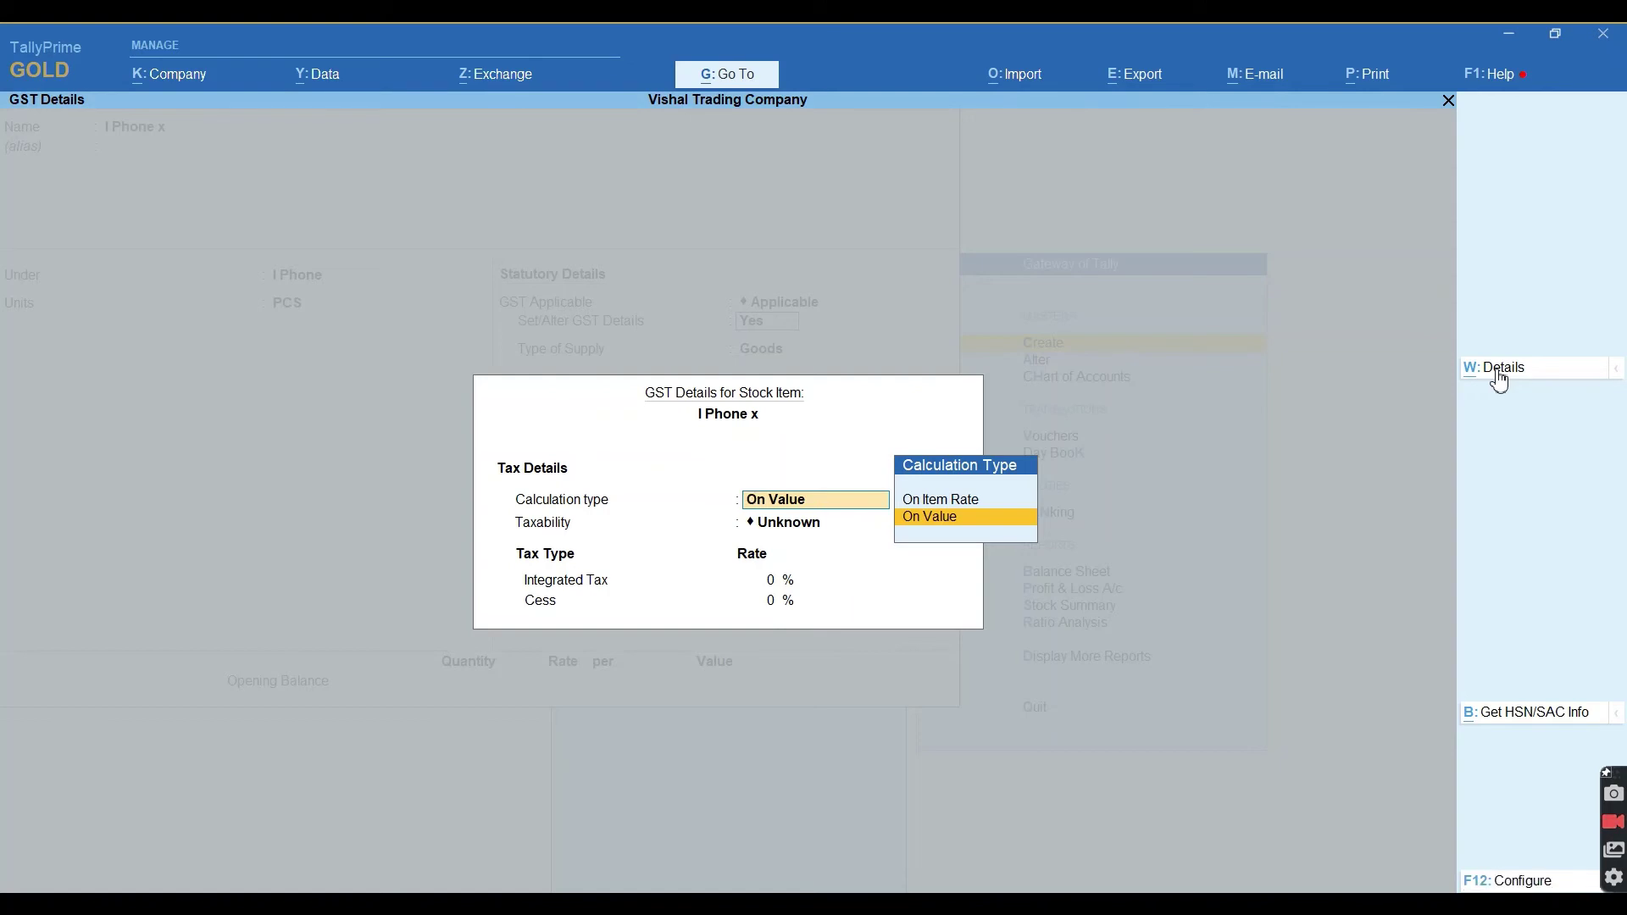
Set I Phone x to HSN 2511 at 18% integrated tax from 1-Apr-21 and save it.
click(1498, 374)
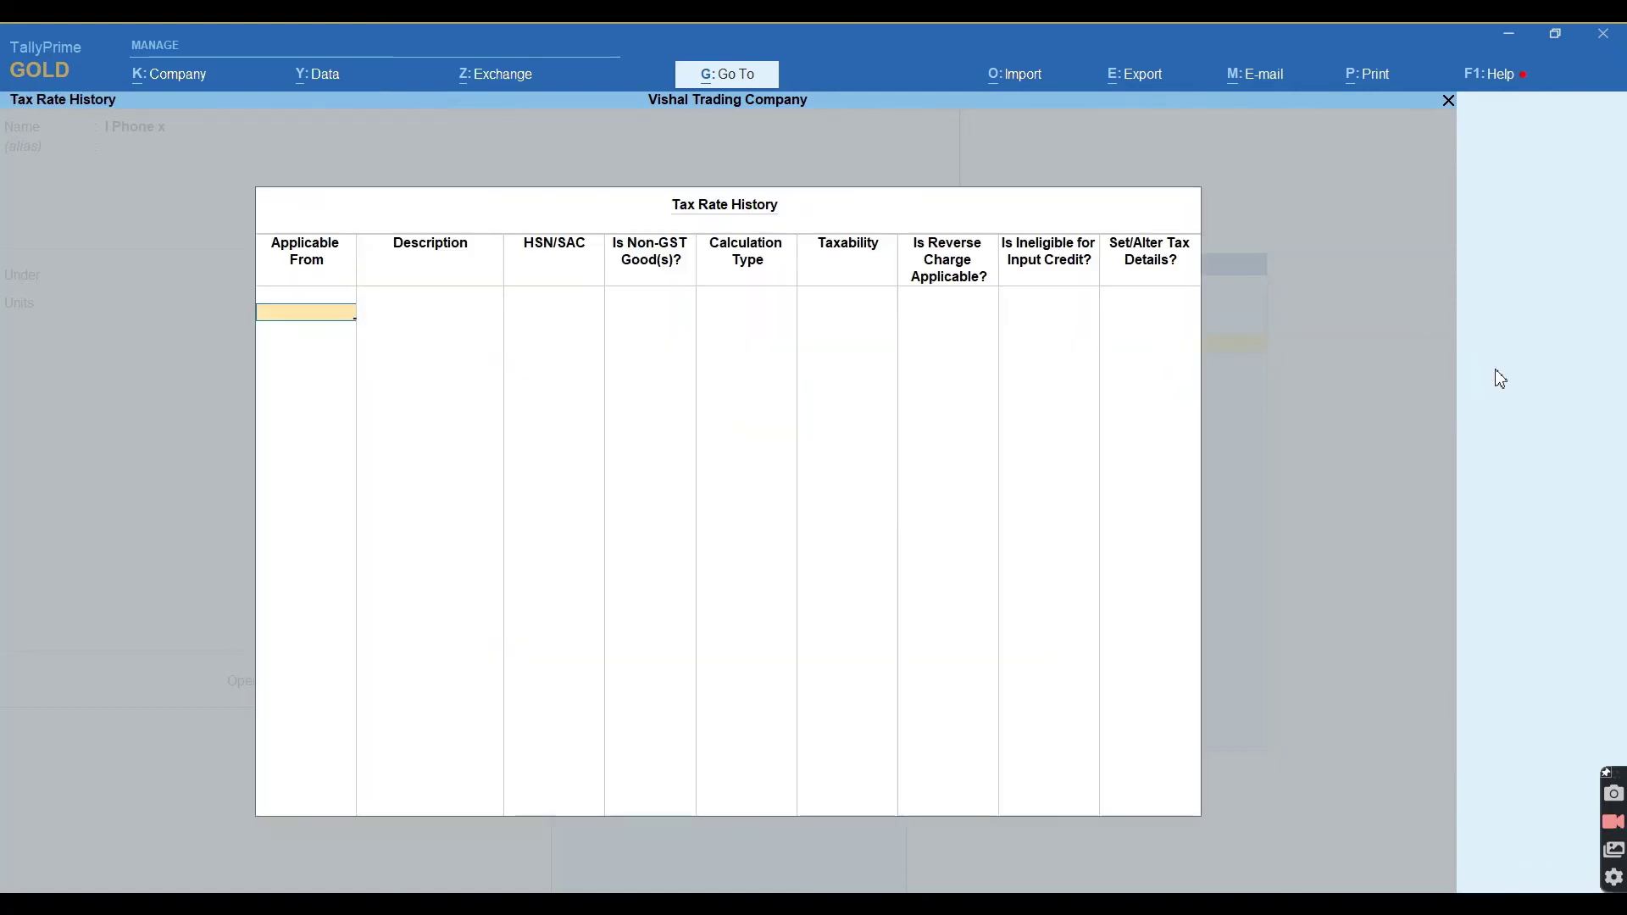
text(1-4)
key(Return)
key(Return)
text(2511)
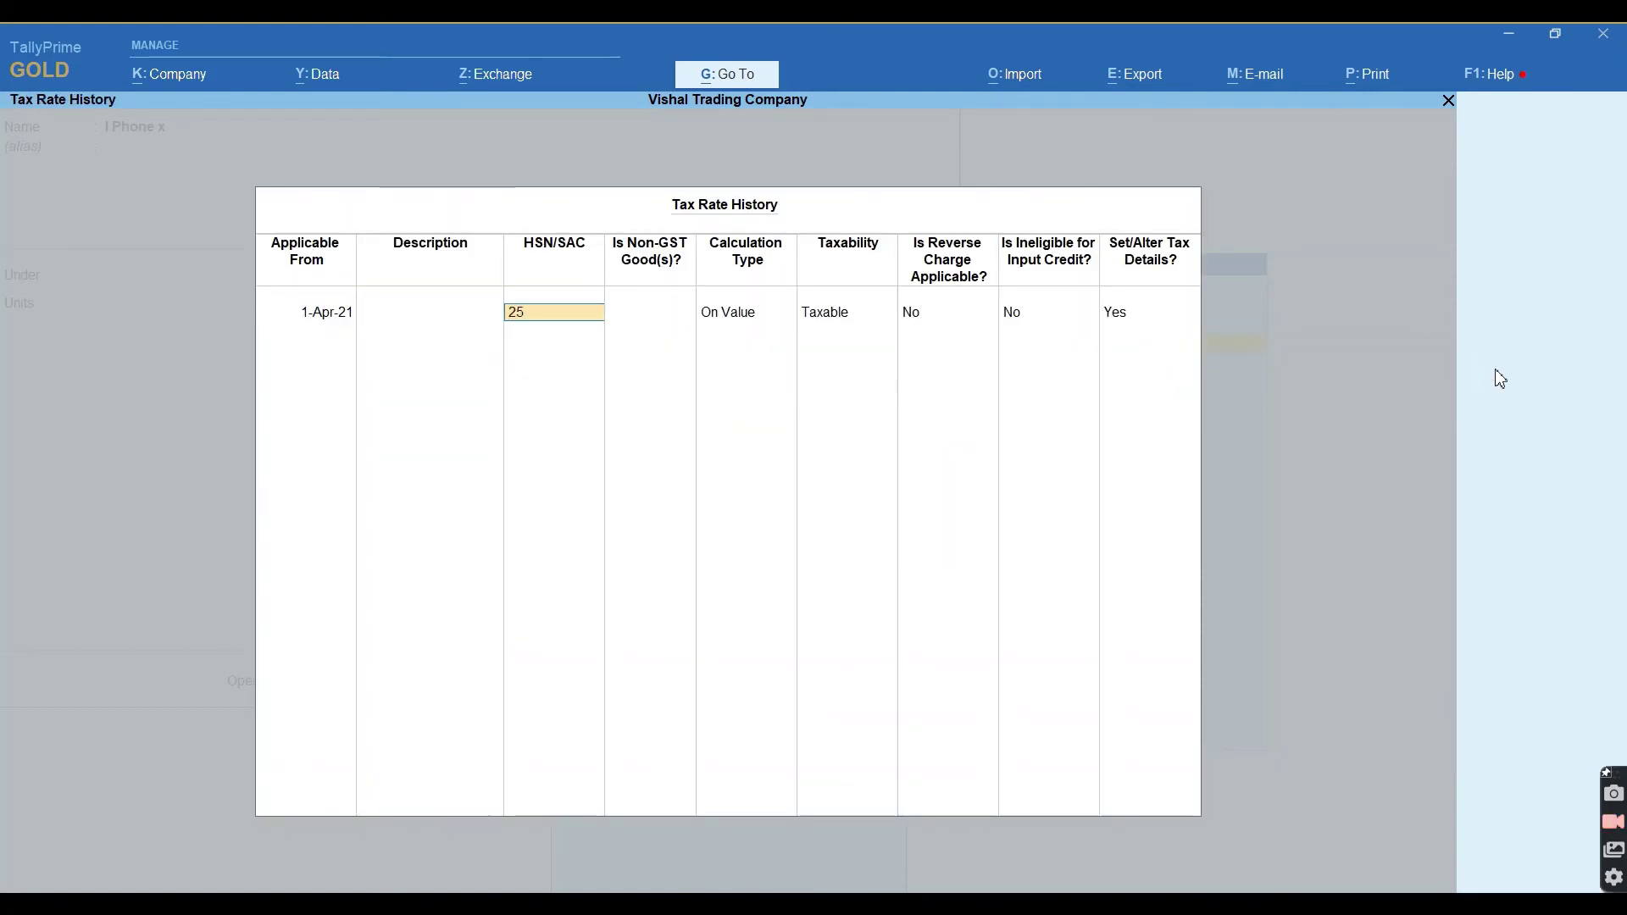
key(Return)
key(Return)
key(Return)
key(Return)
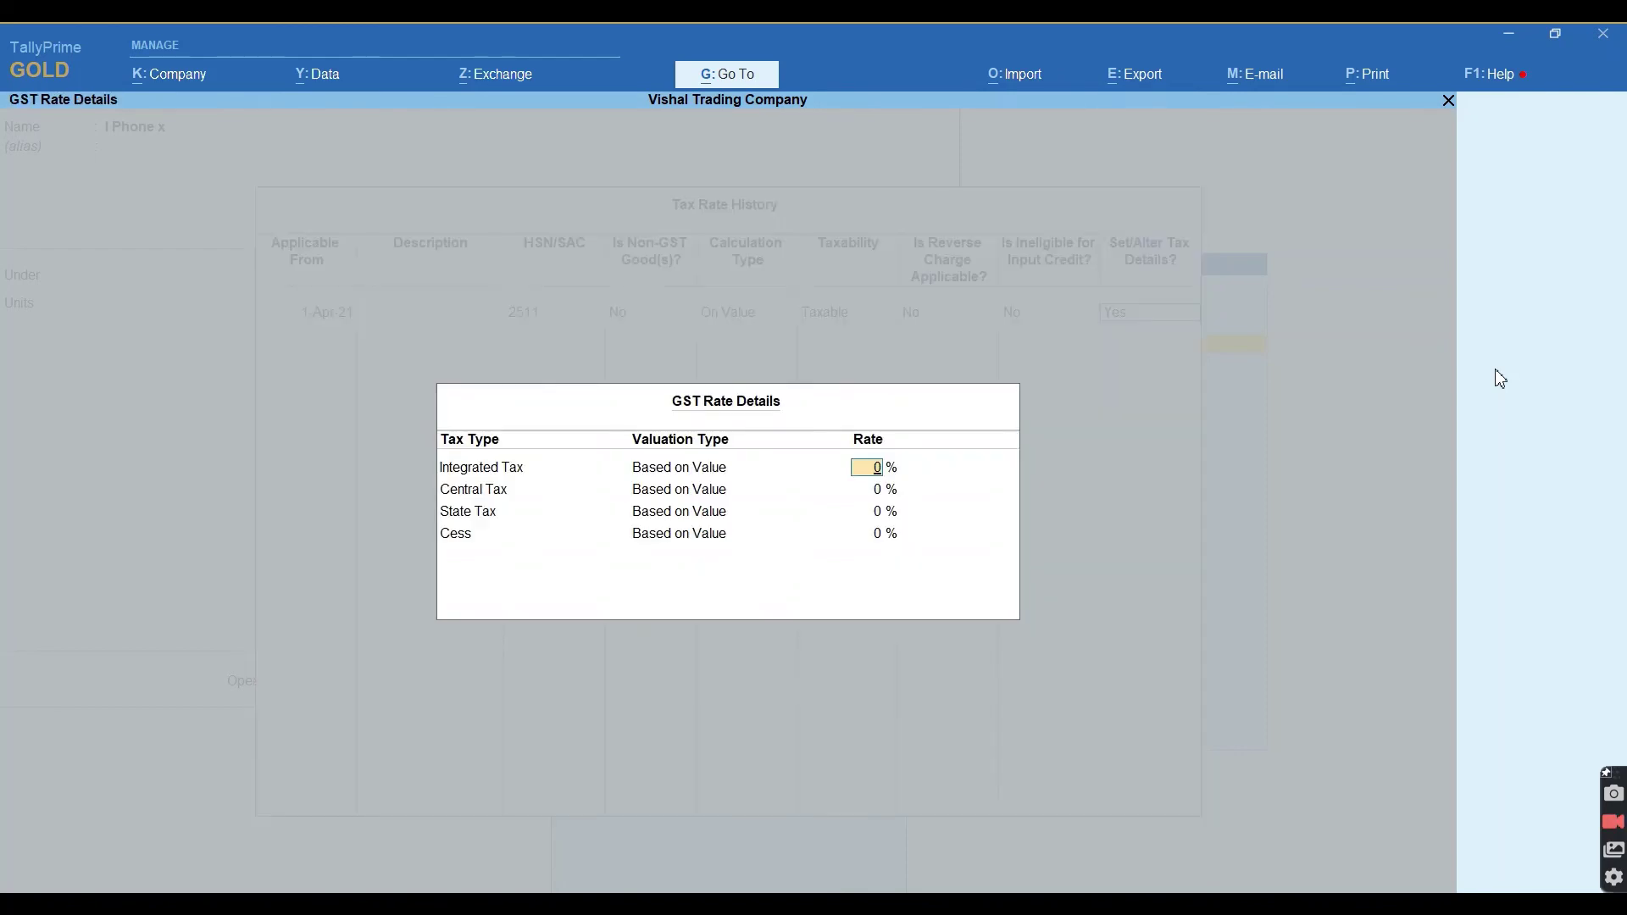
text(18)
key(Return)
key(Return)
key(Return)
key(Return)
key(Return)
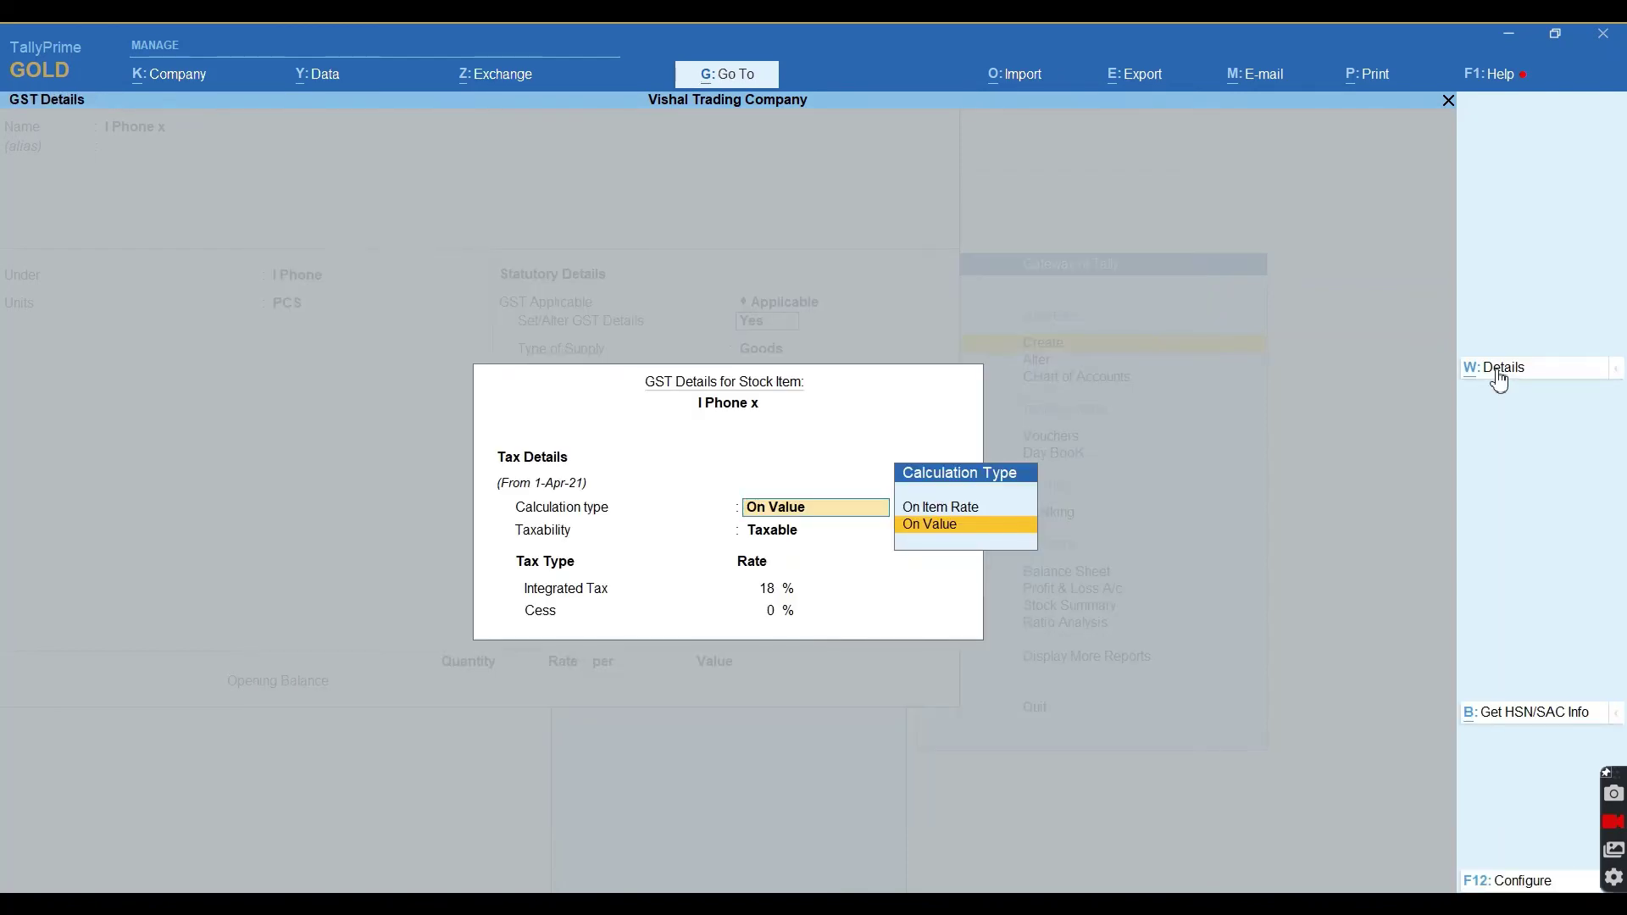
key(ctrl+a)
key(ctrl+a)
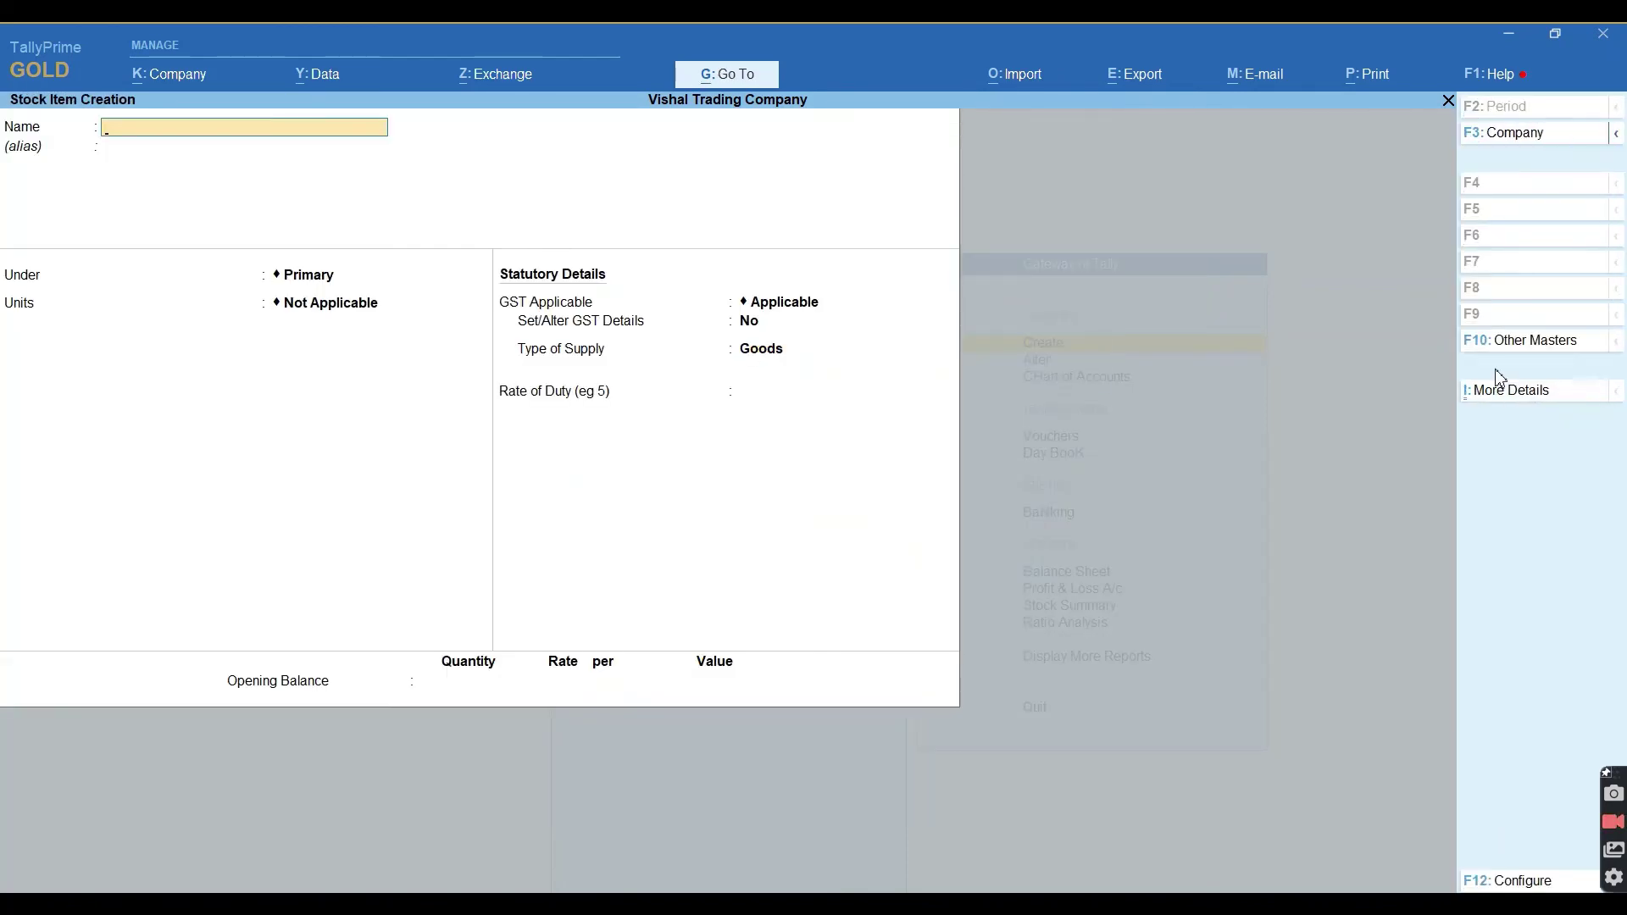
Start a fresh stock item named Lava Key Paid Phone, keeping it under Primary.
key(Escape)
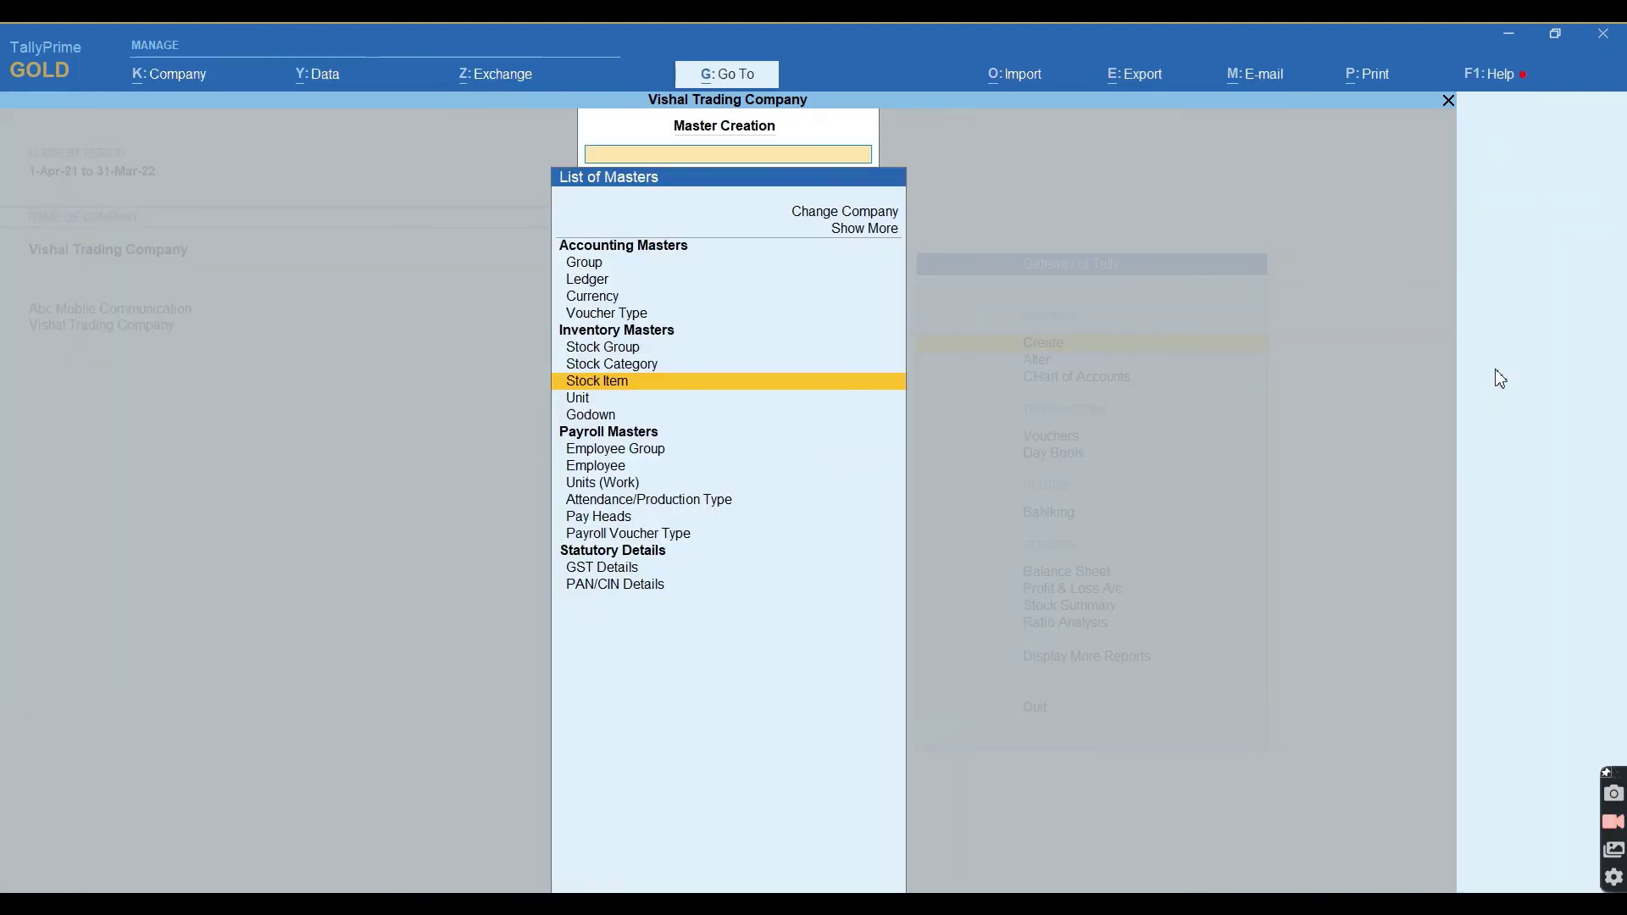
key(Return)
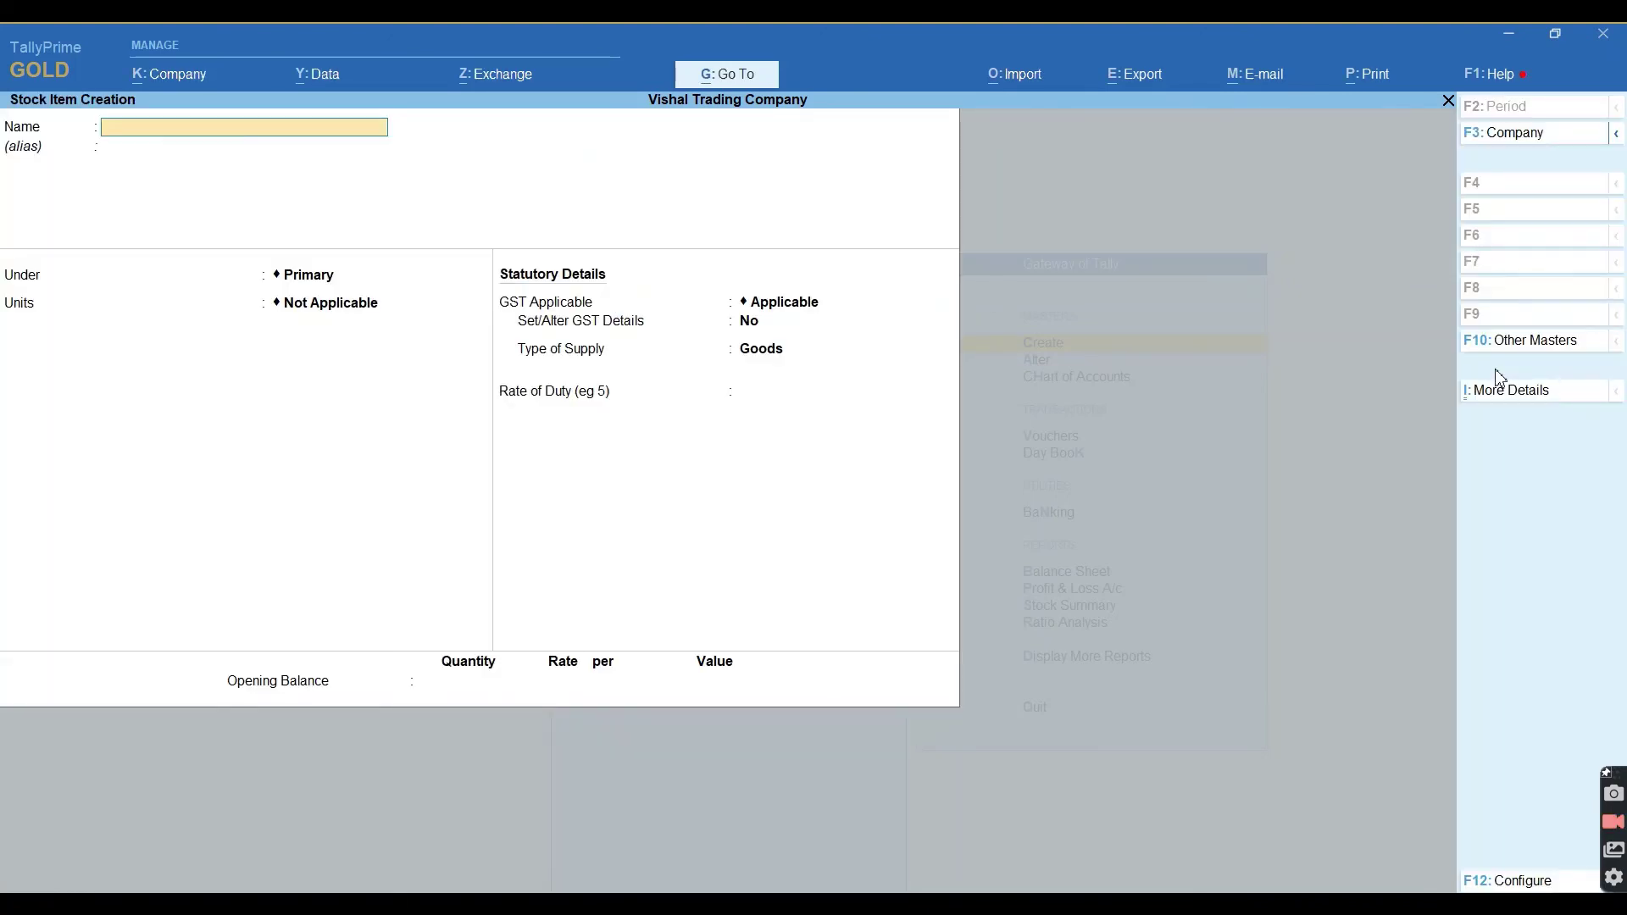
text(Lava Key Paid Phone)
key(Return)
key(Return)
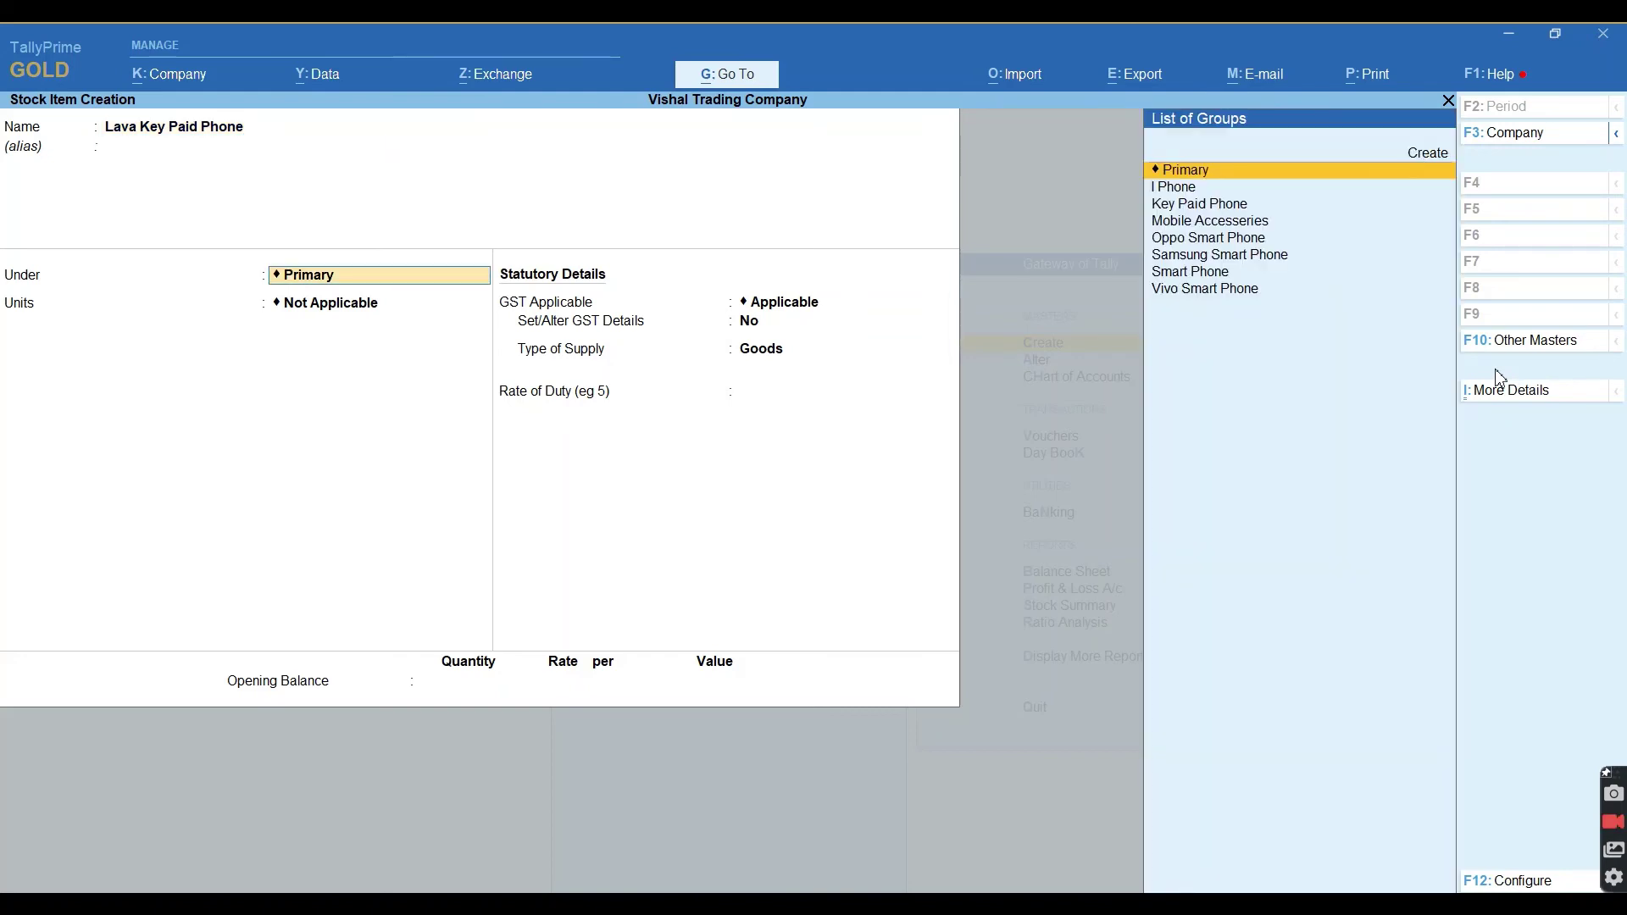
key(Return)
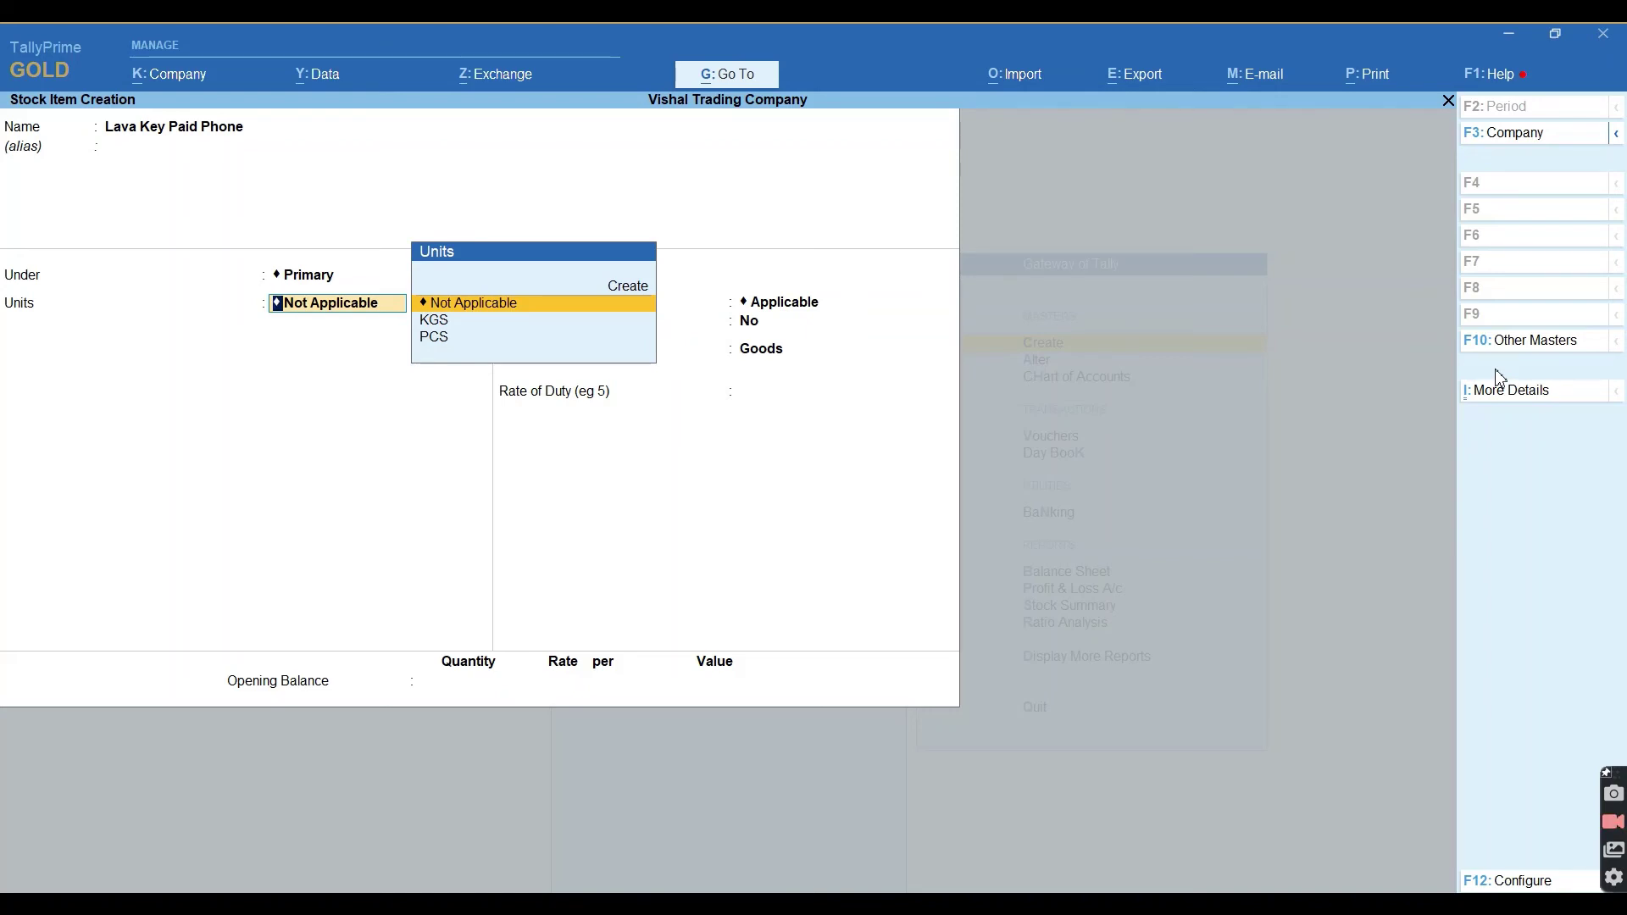
Set Lava Key Paid Phone's unit to PCS and enable its GST details.
key(Down)
key(Down)
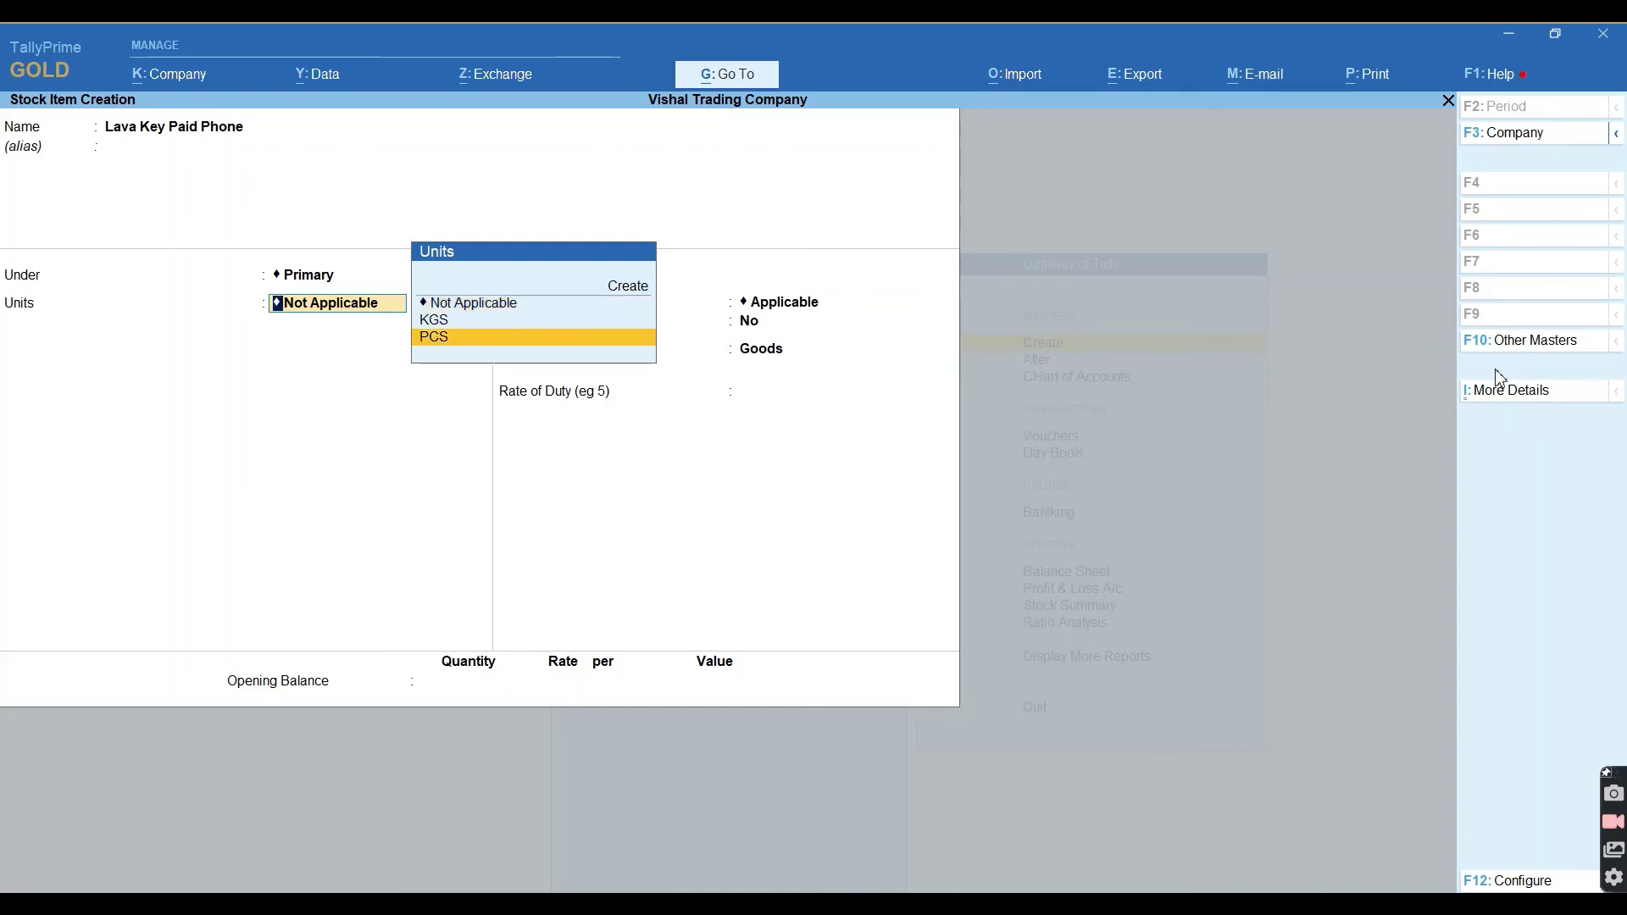
key(Return)
key(Return)
text(y)
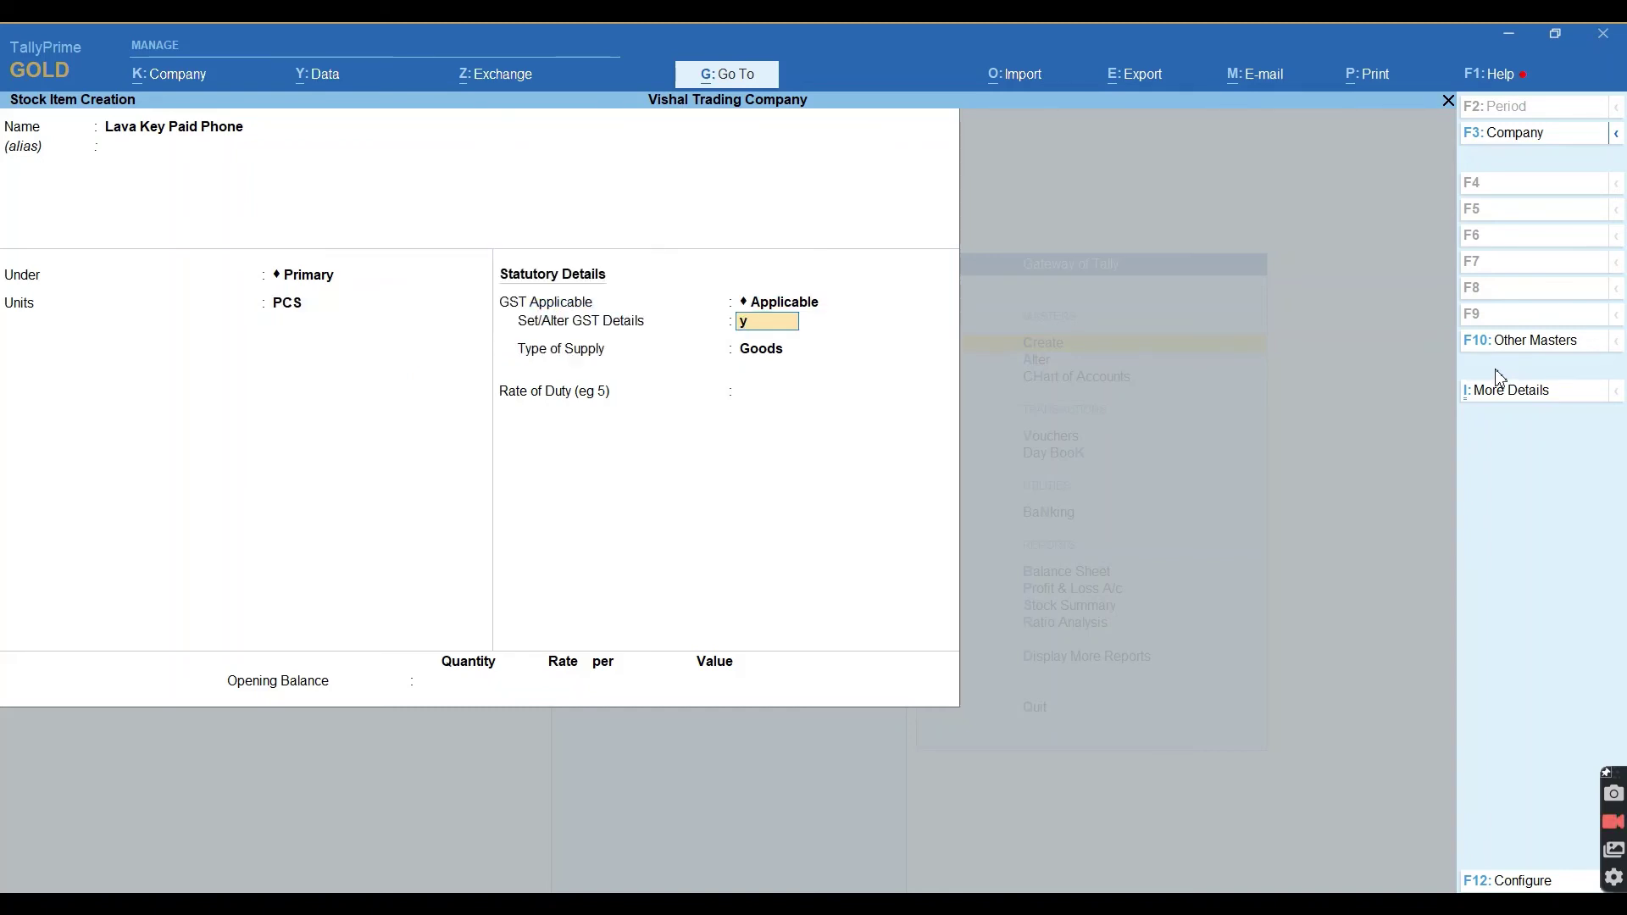
key(Return)
Enter HSN/SAC 2511 with an 18% GST rate, keeping Goods as the supply type.
click(1500, 369)
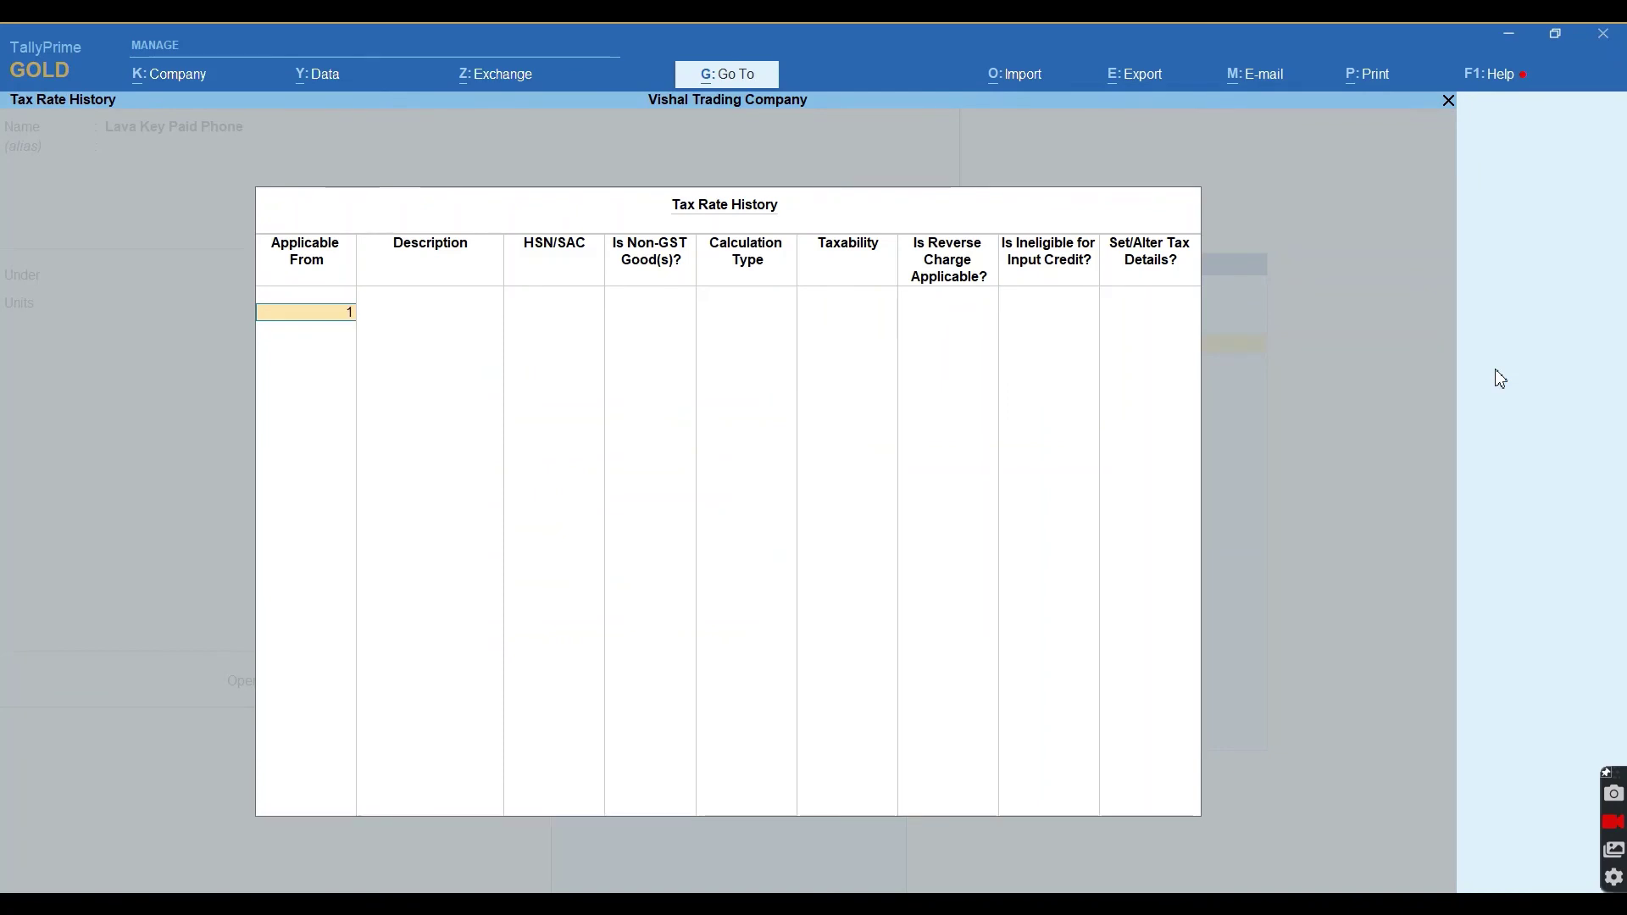
key(Return)
text(2511)
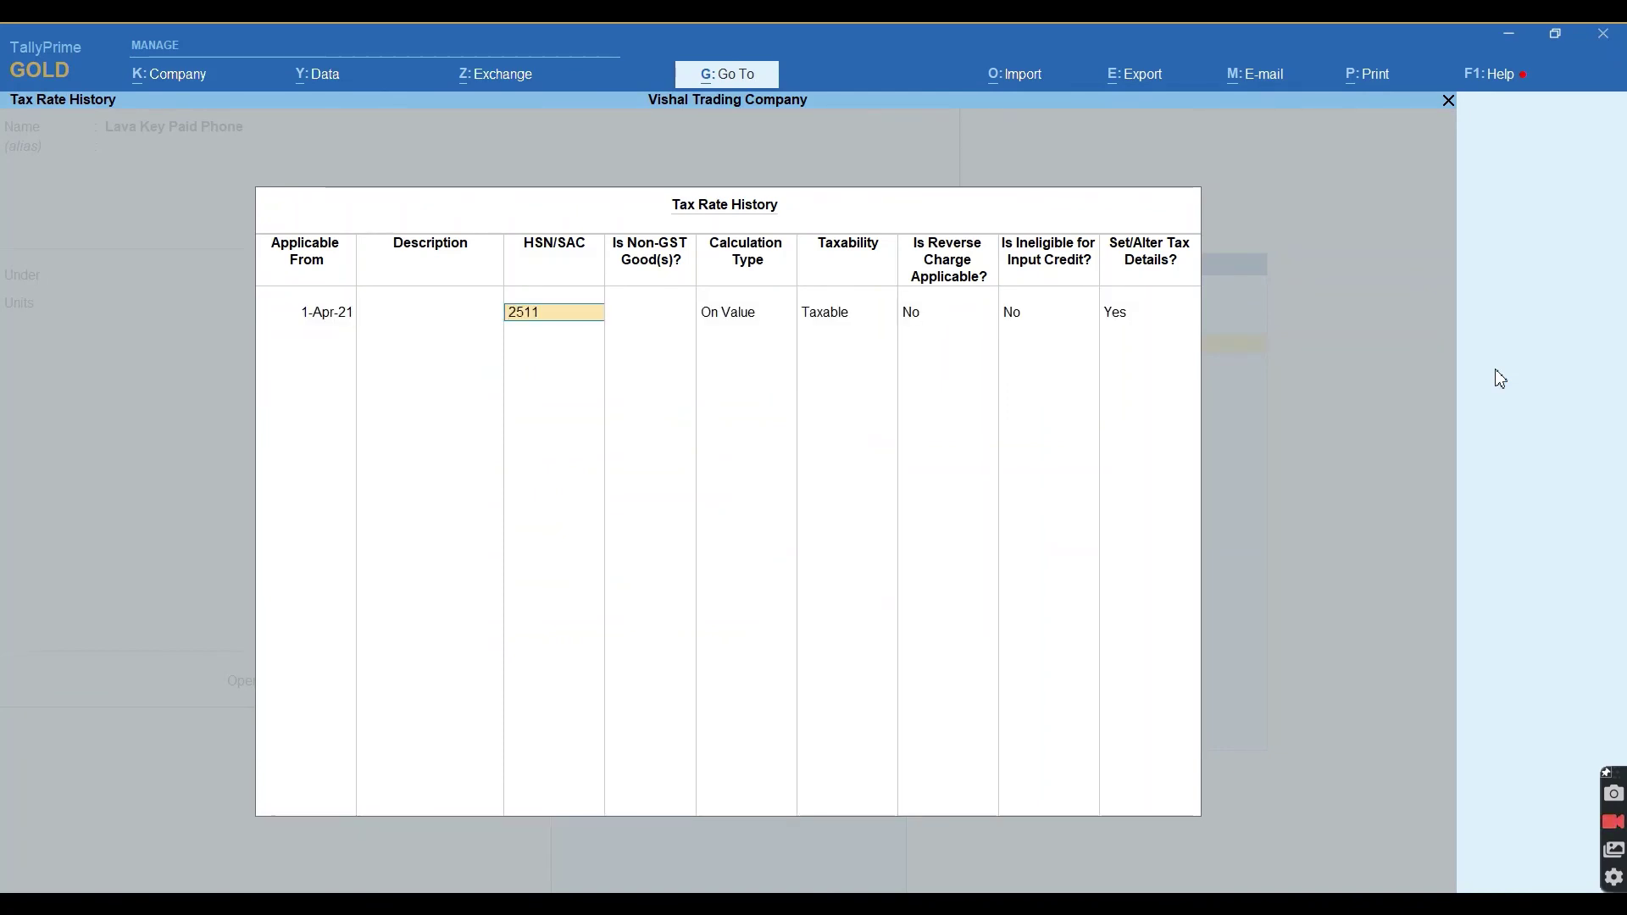
key(Return)
key(Return)
key(Return)
key(Return)
key(Return)
key(Return)
key(Return)
text(18)
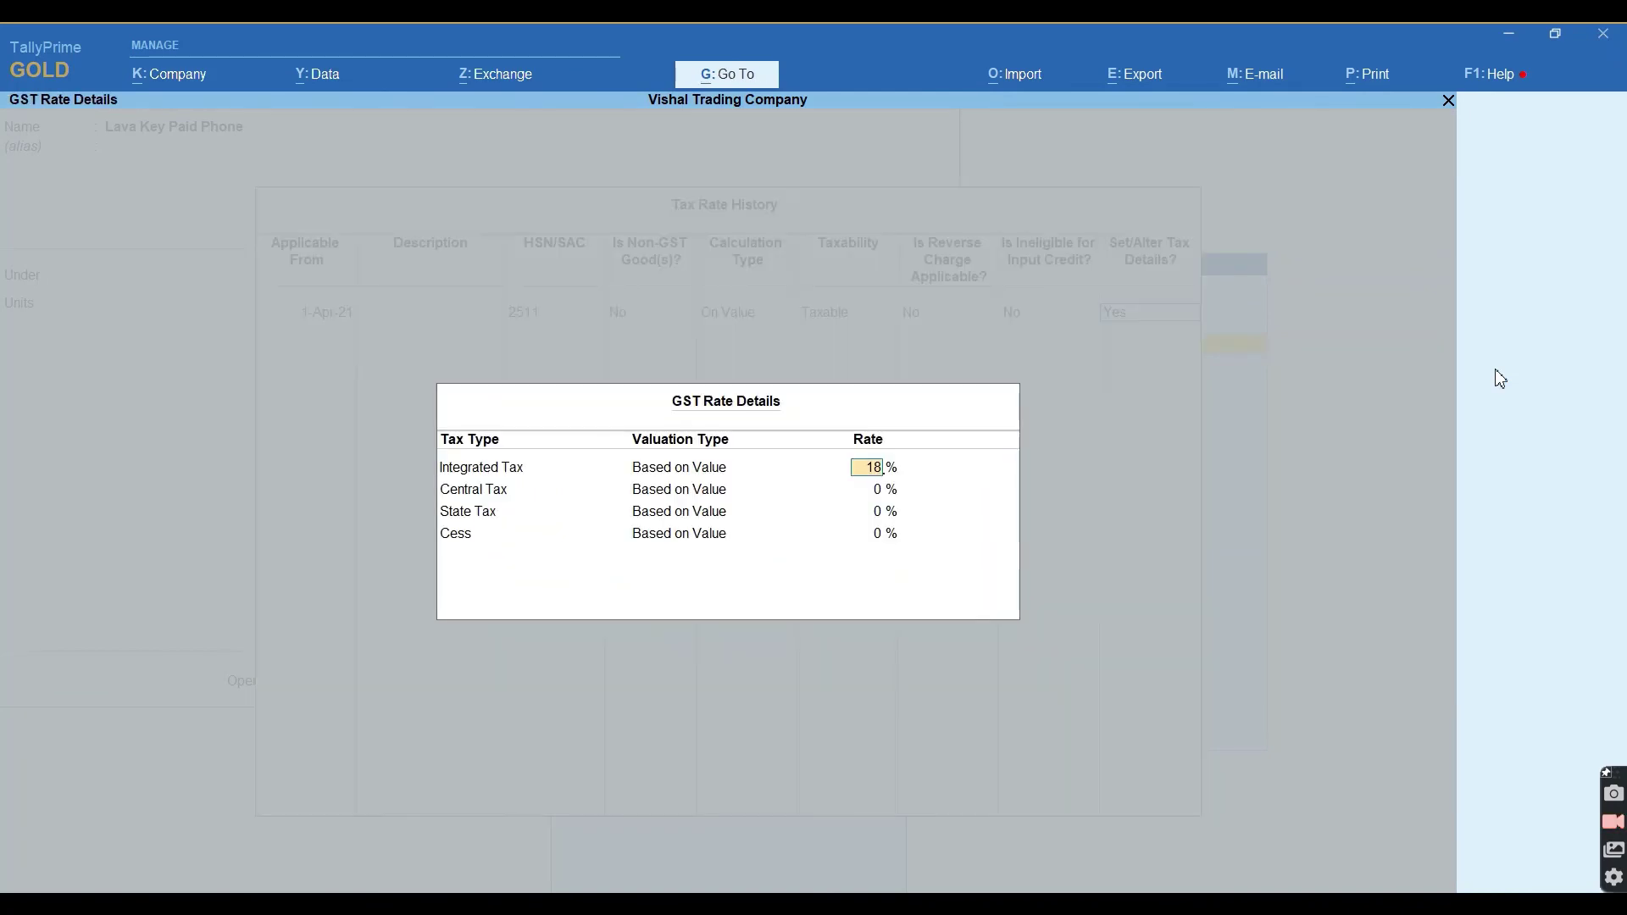
key(Return)
key(ctrl+a)
key(ctrl+a)
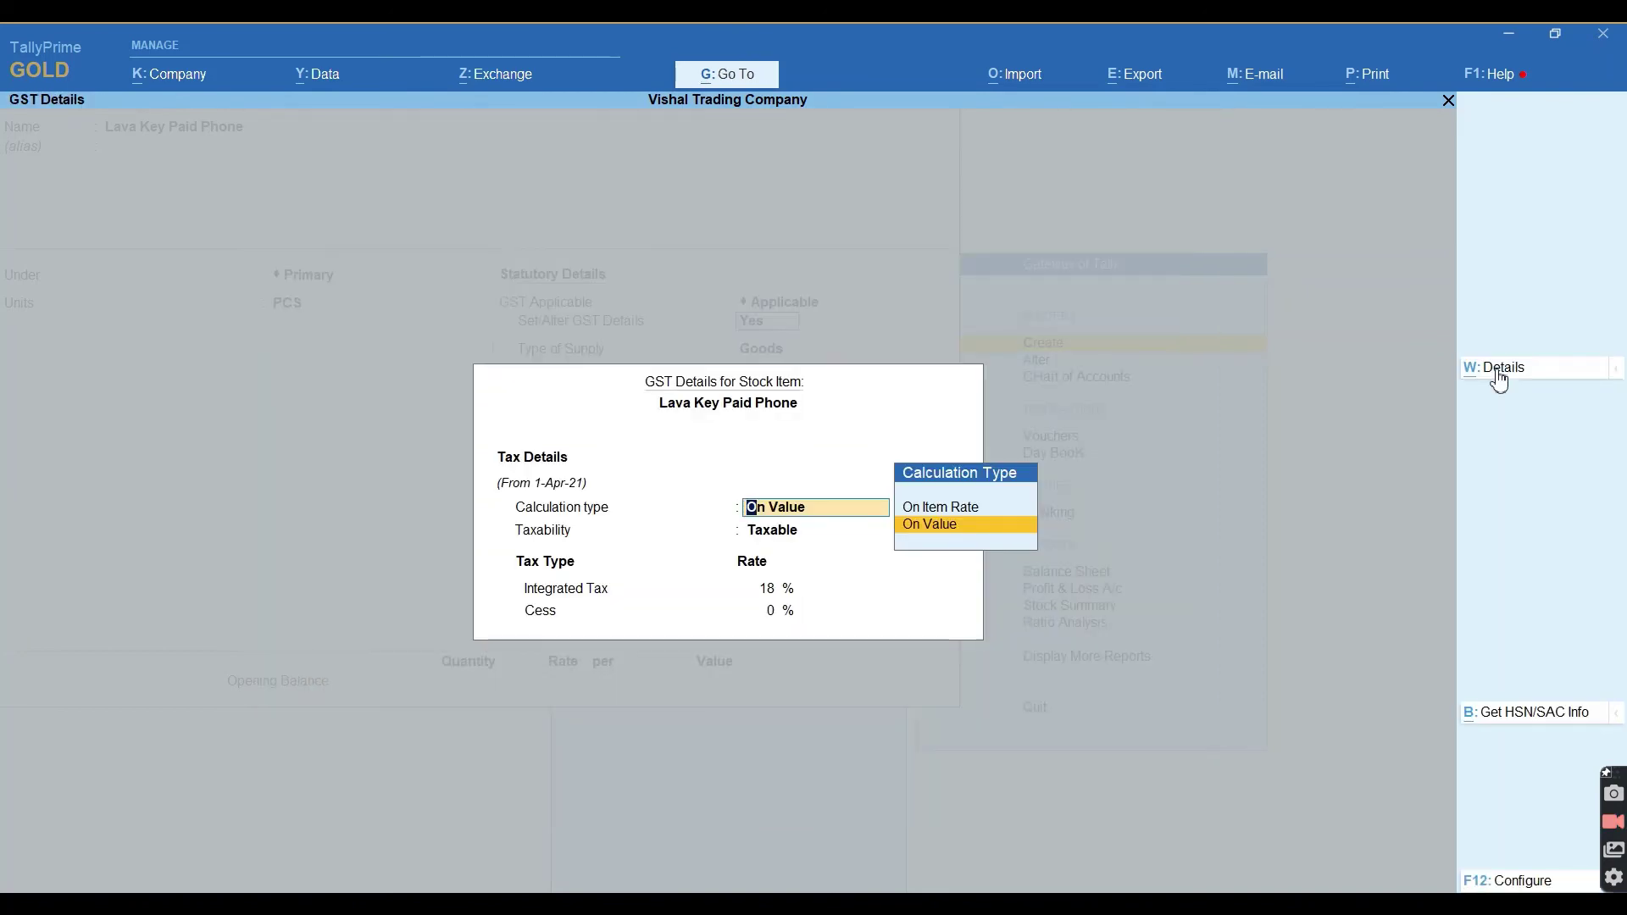
key(ctrl)
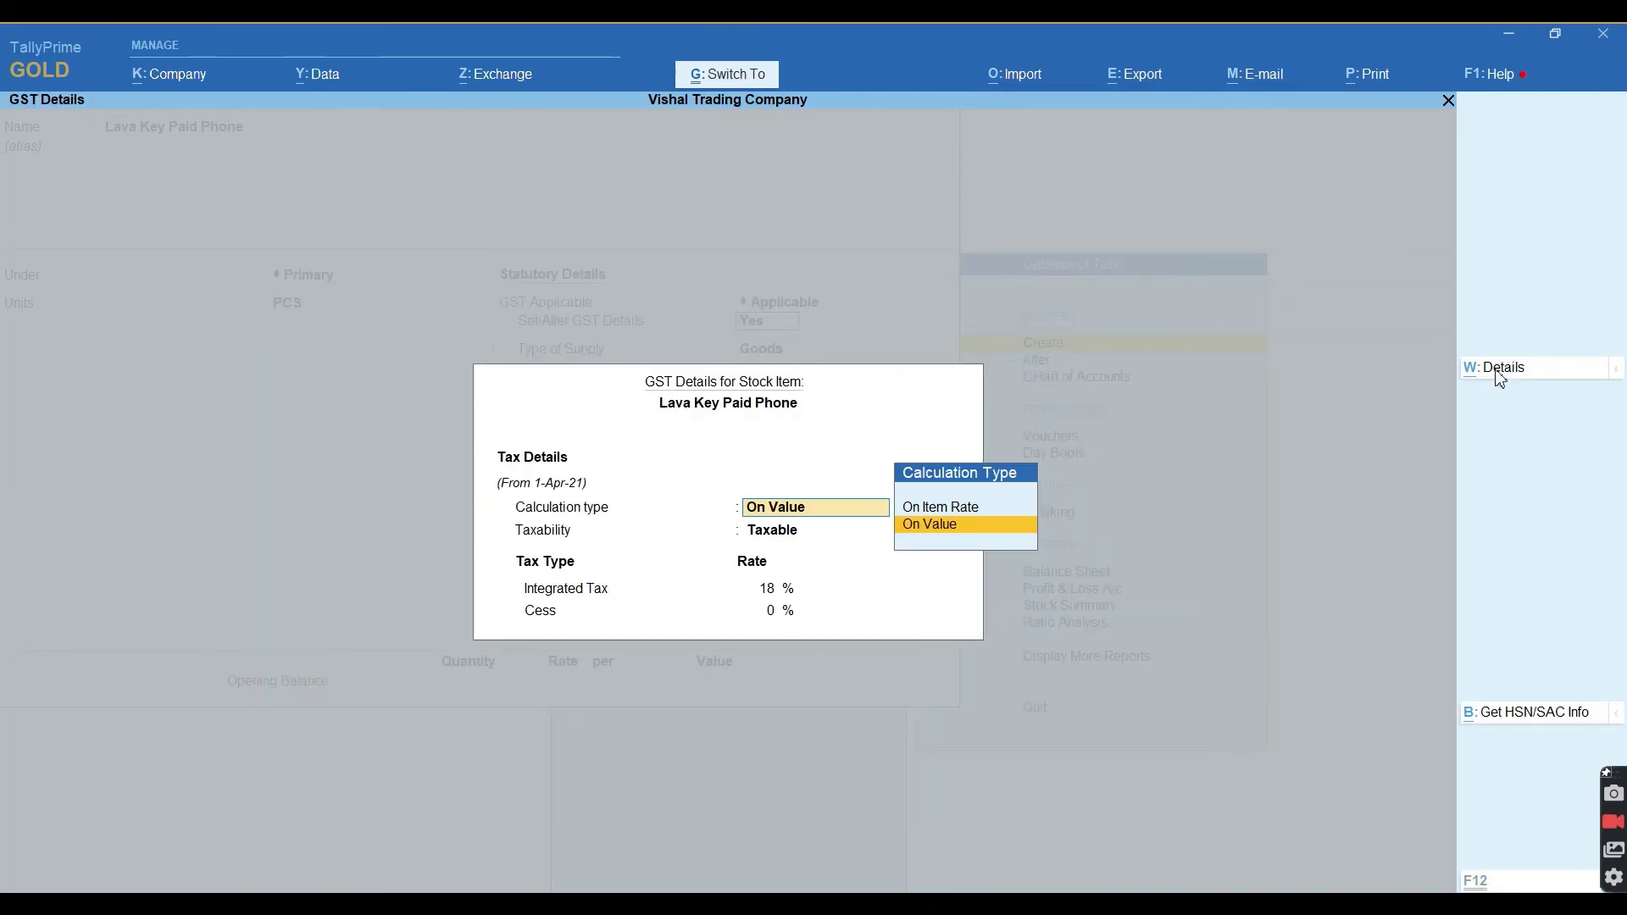
key(ctrl+a)
key(Return)
key(Return)
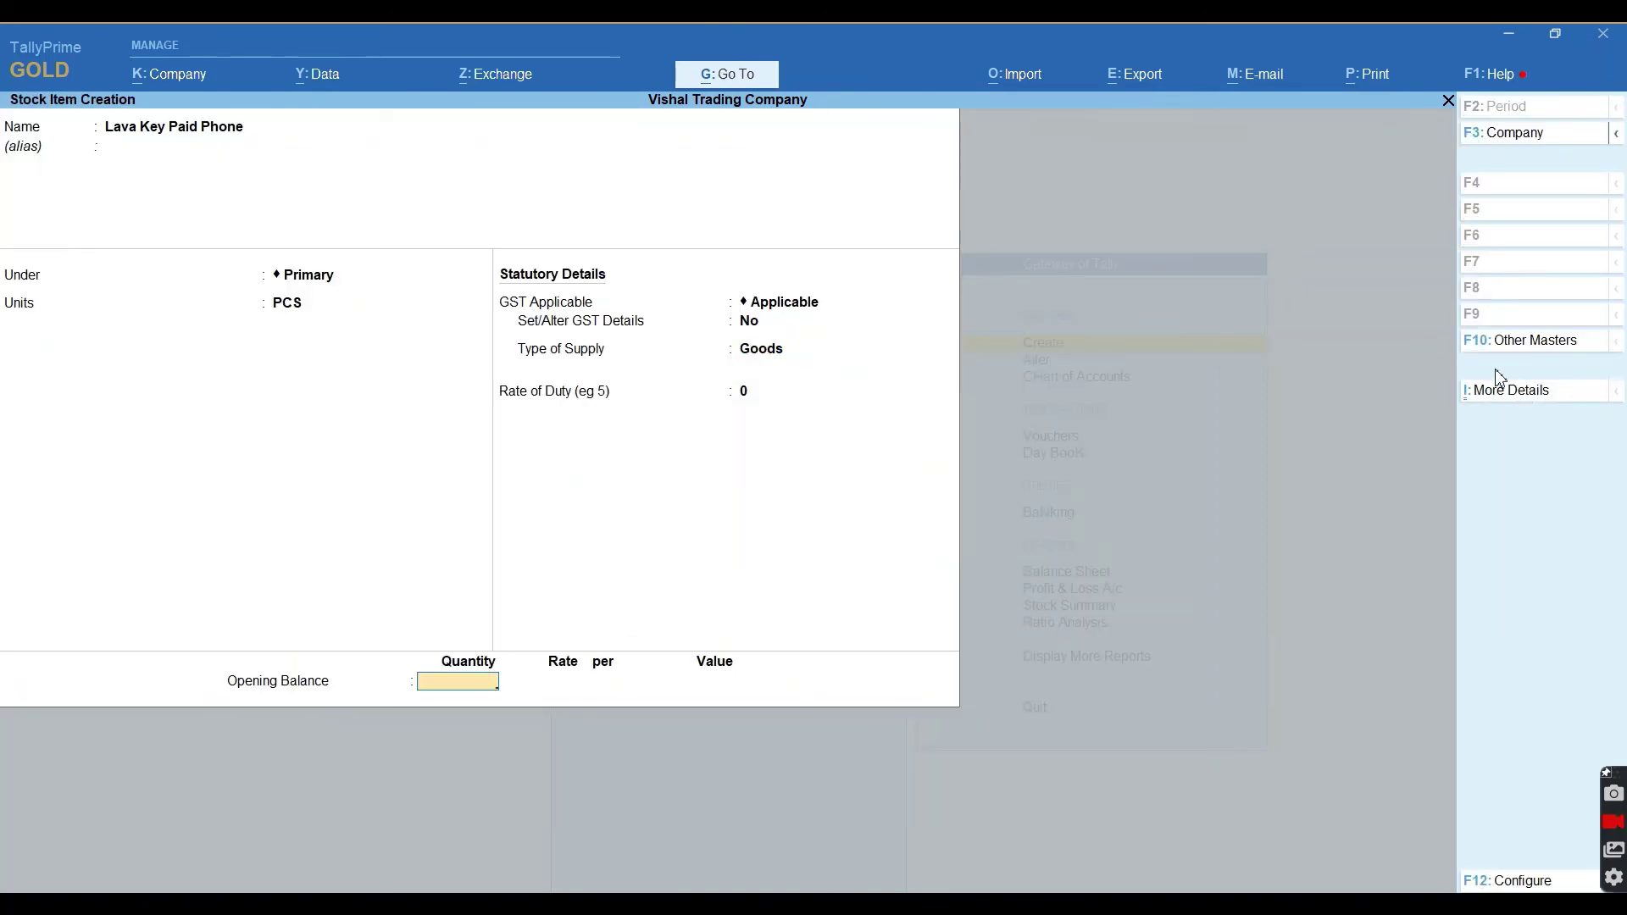
Record opening stock of 6 PCS in GADARPUR at 1,200 each, worth 7,200.
text(6)
key(Return)
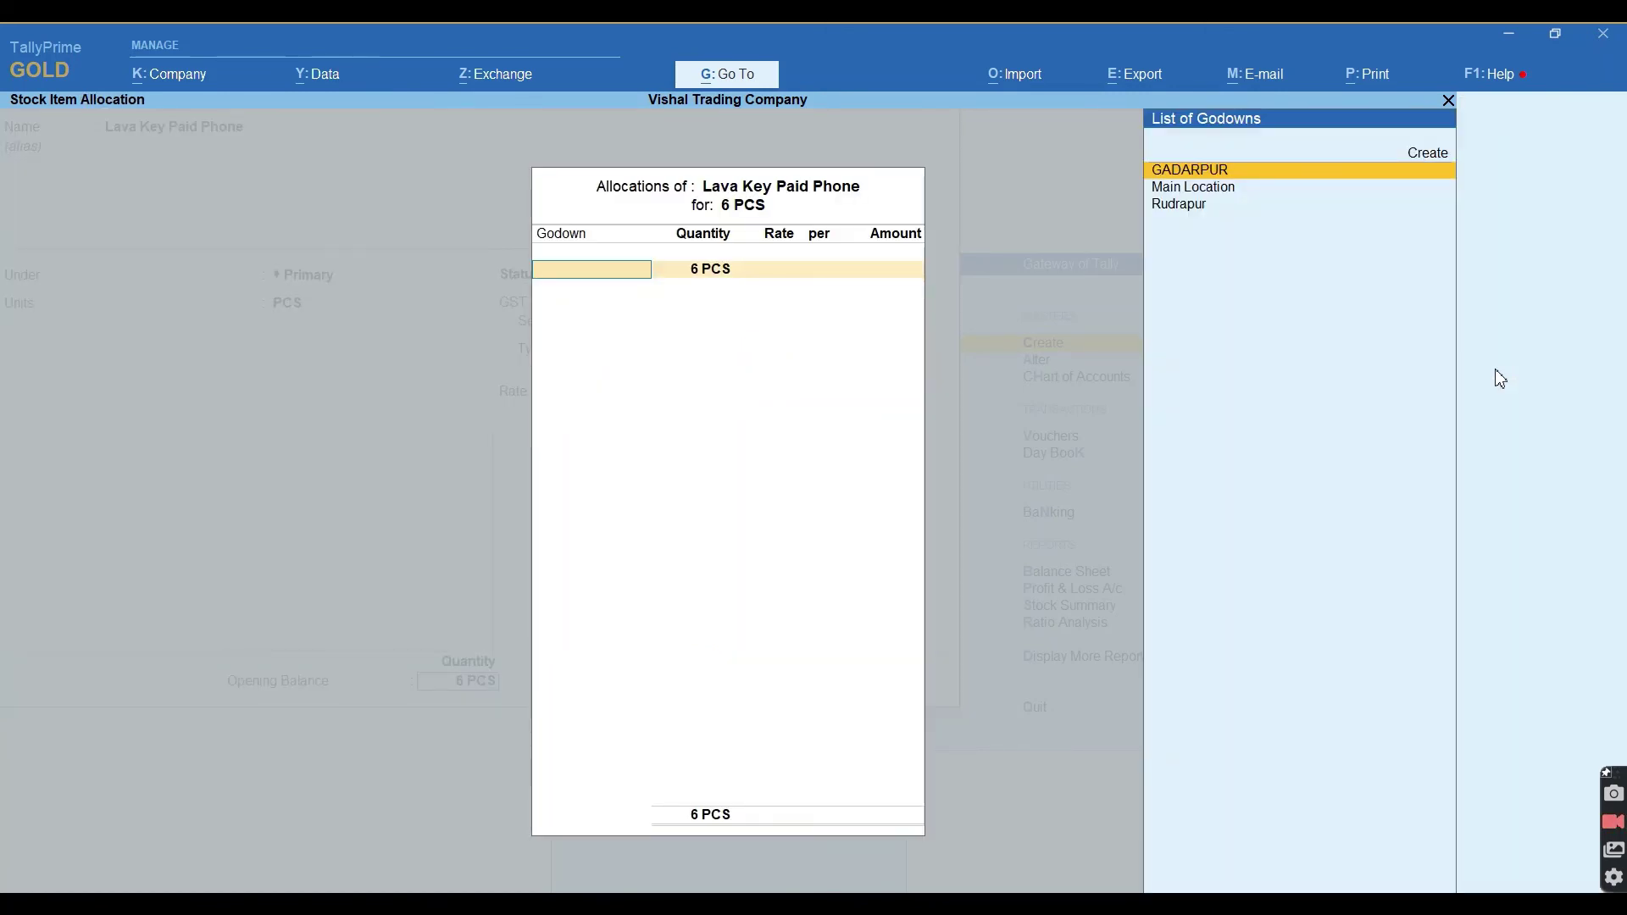
key(Return)
key(Return)
text(1200)
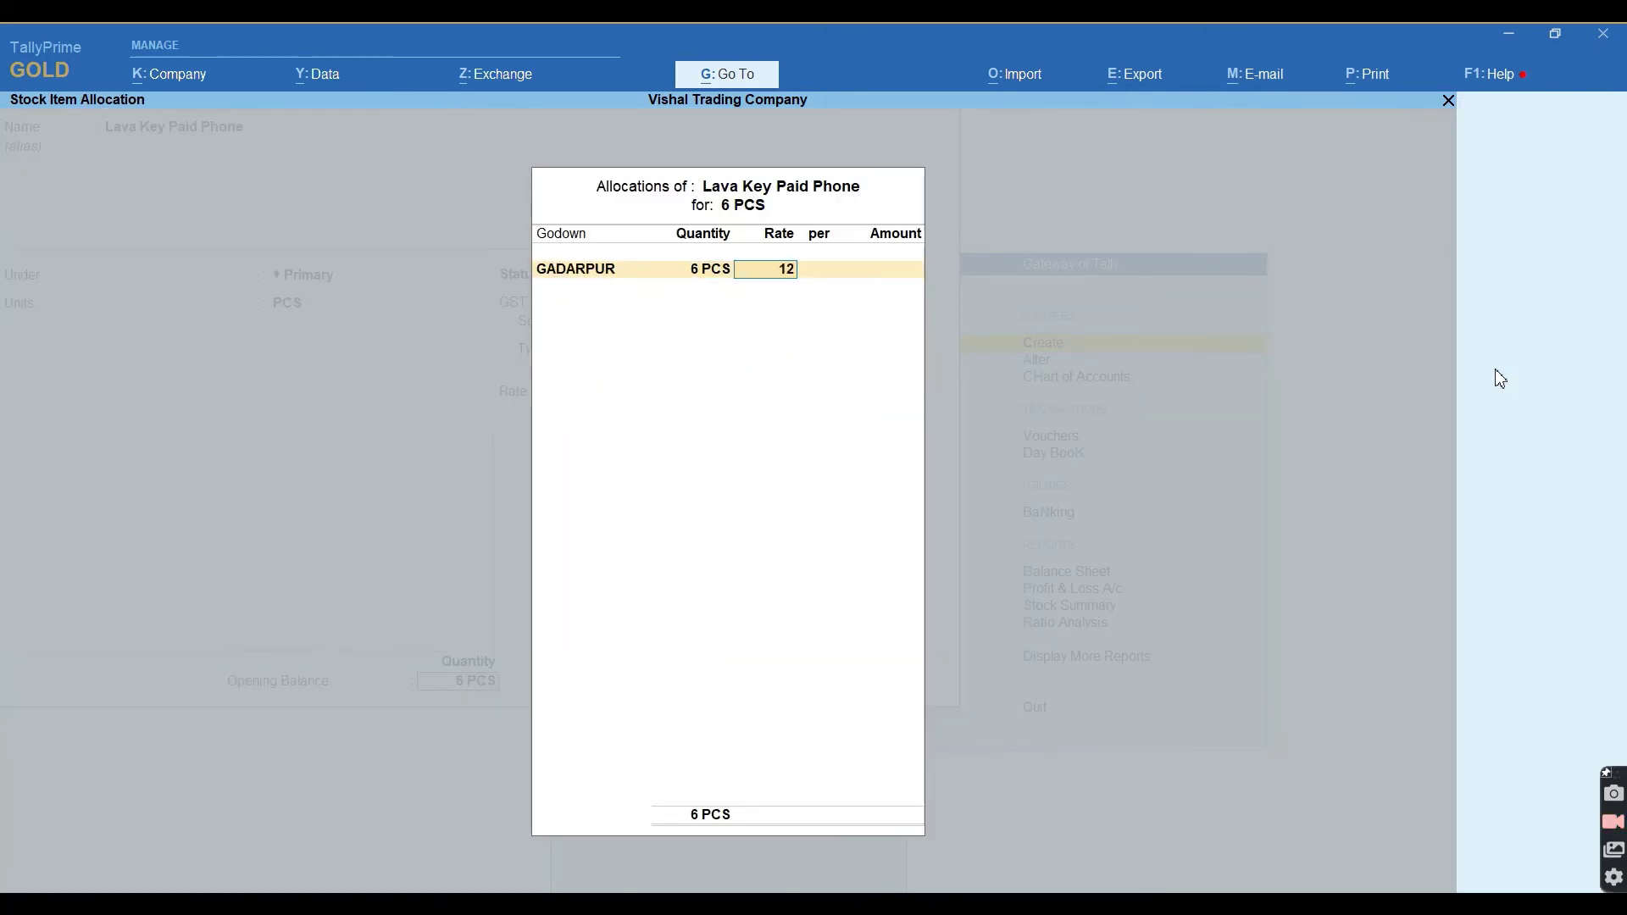
key(Return)
key(Return)
key(Return)
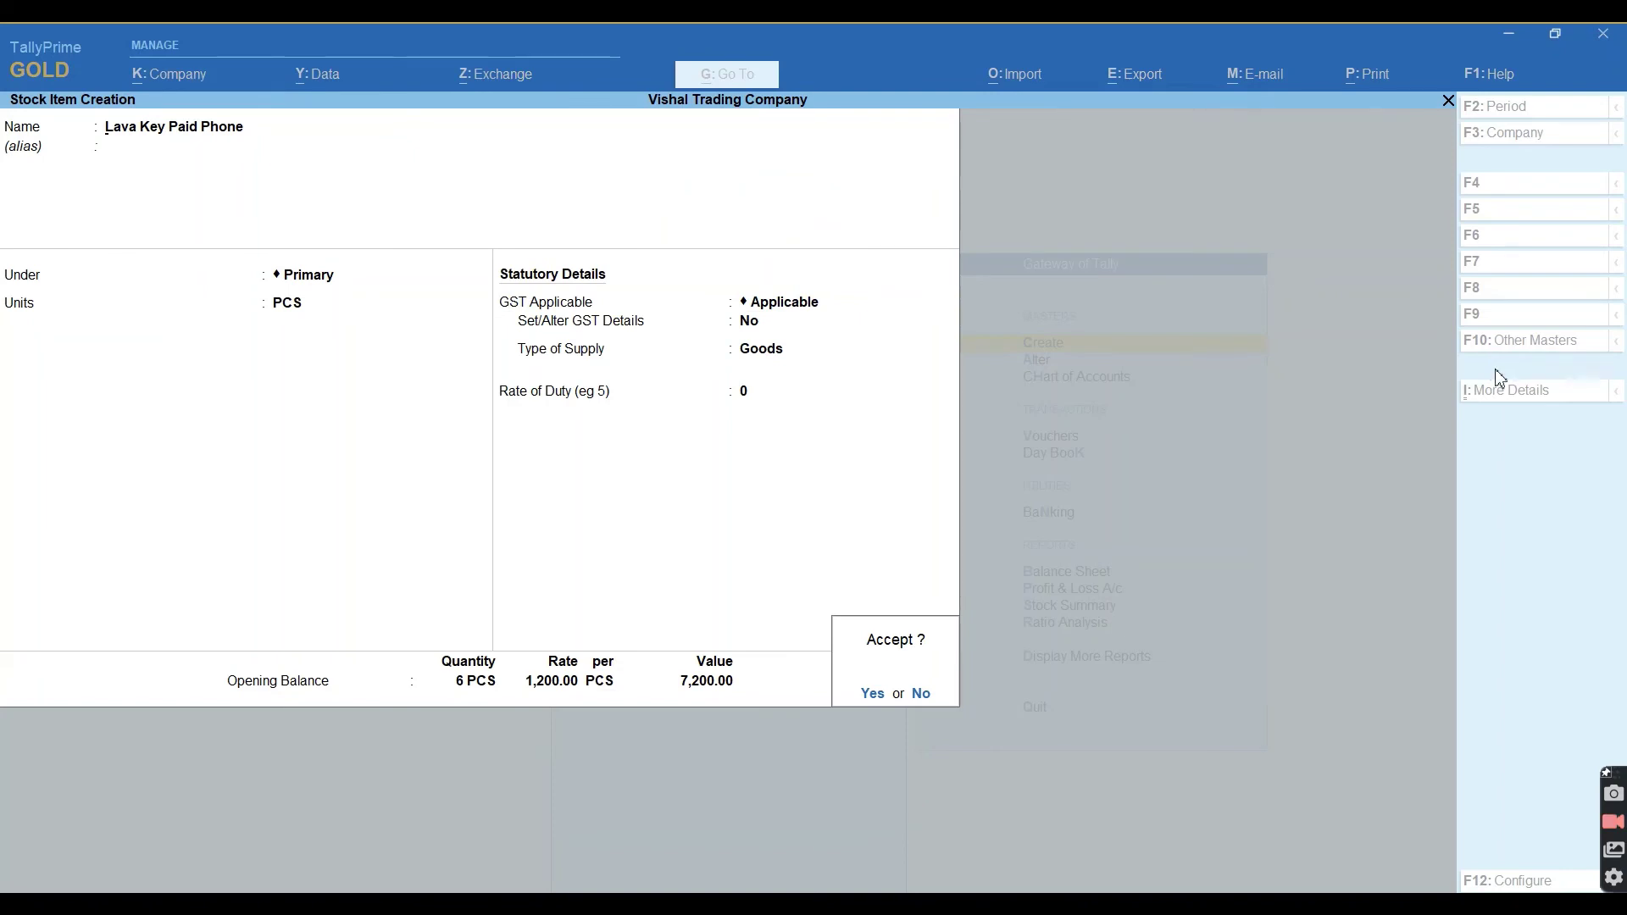
key(Return)
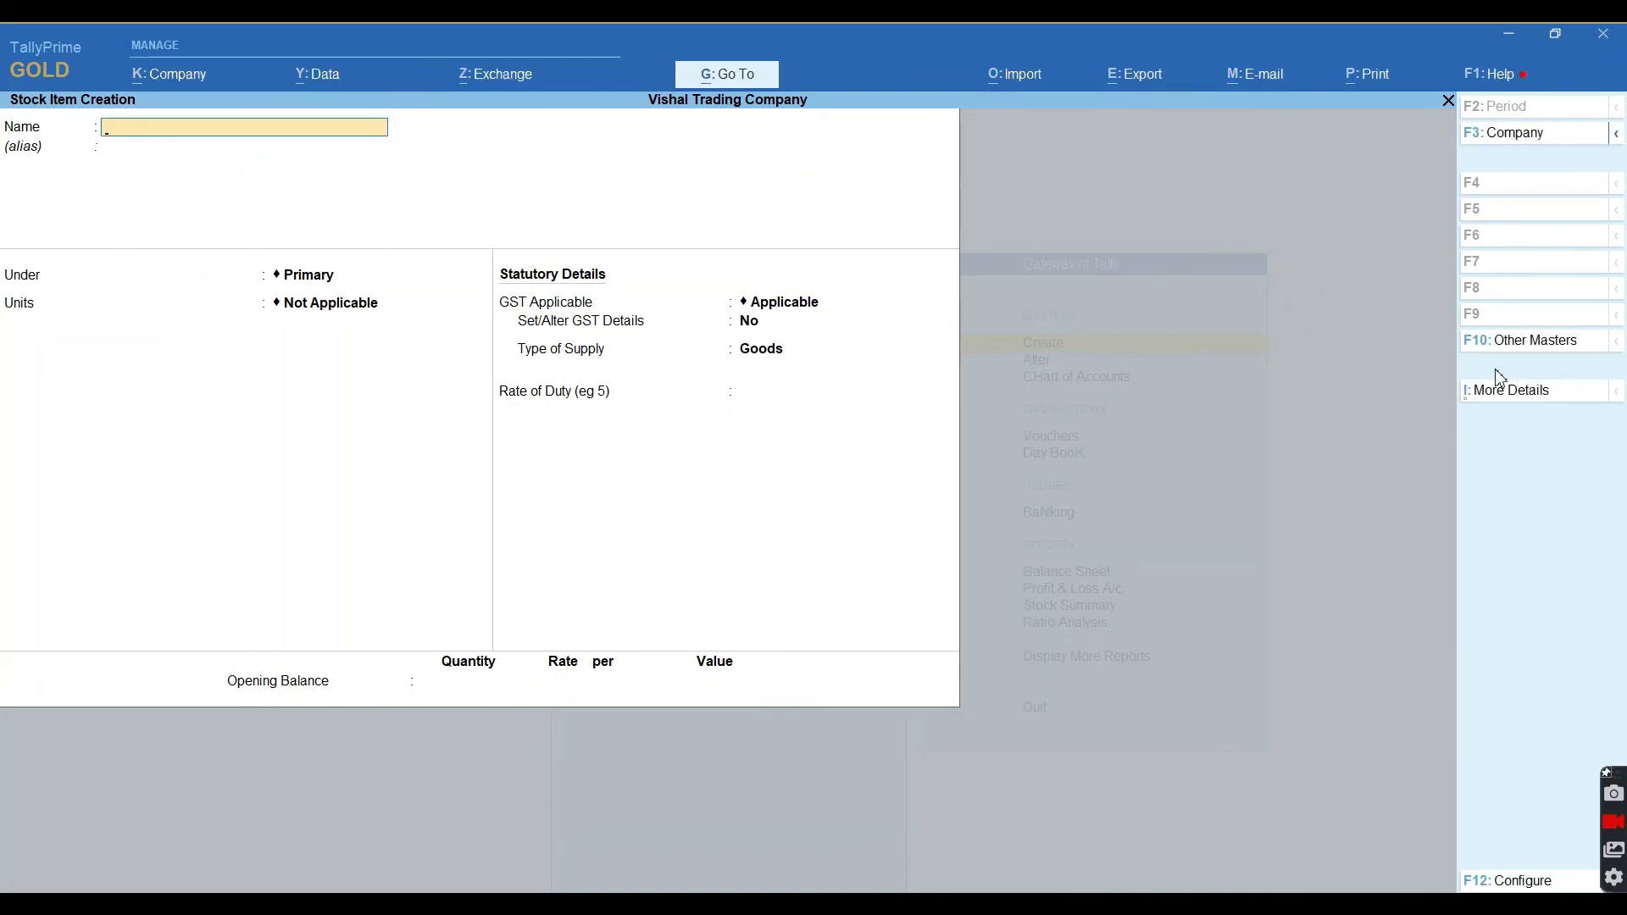
Create stock item Head Phone under Mobile Accessories in PCS, with GST details set to Yes.
text(Head Phone)
key(Return)
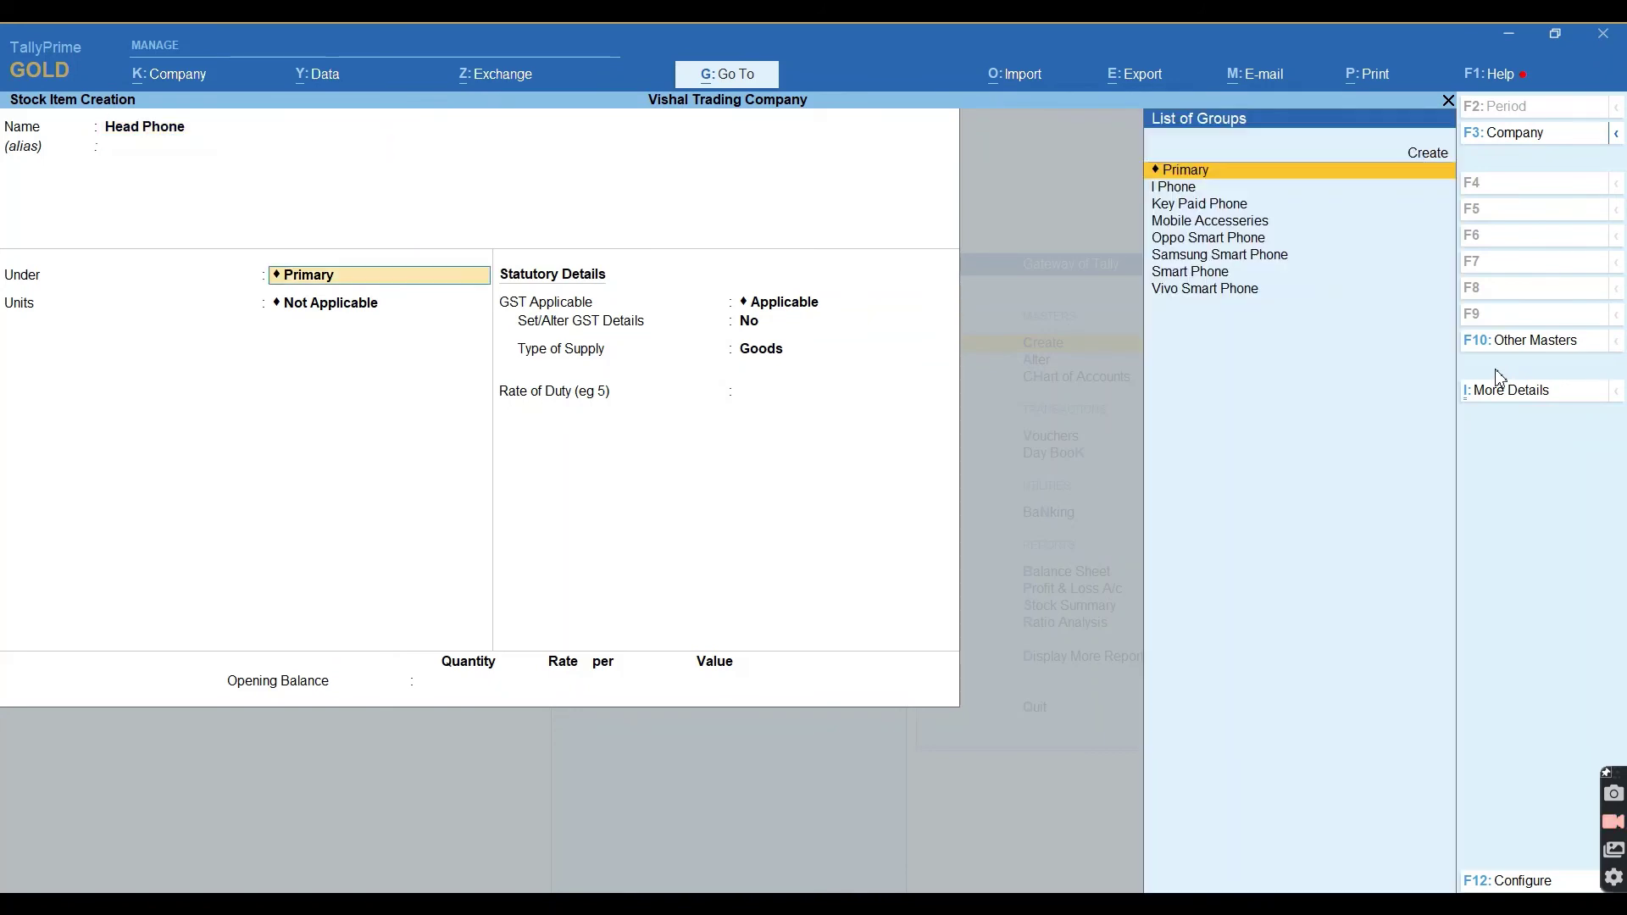
text(Mob)
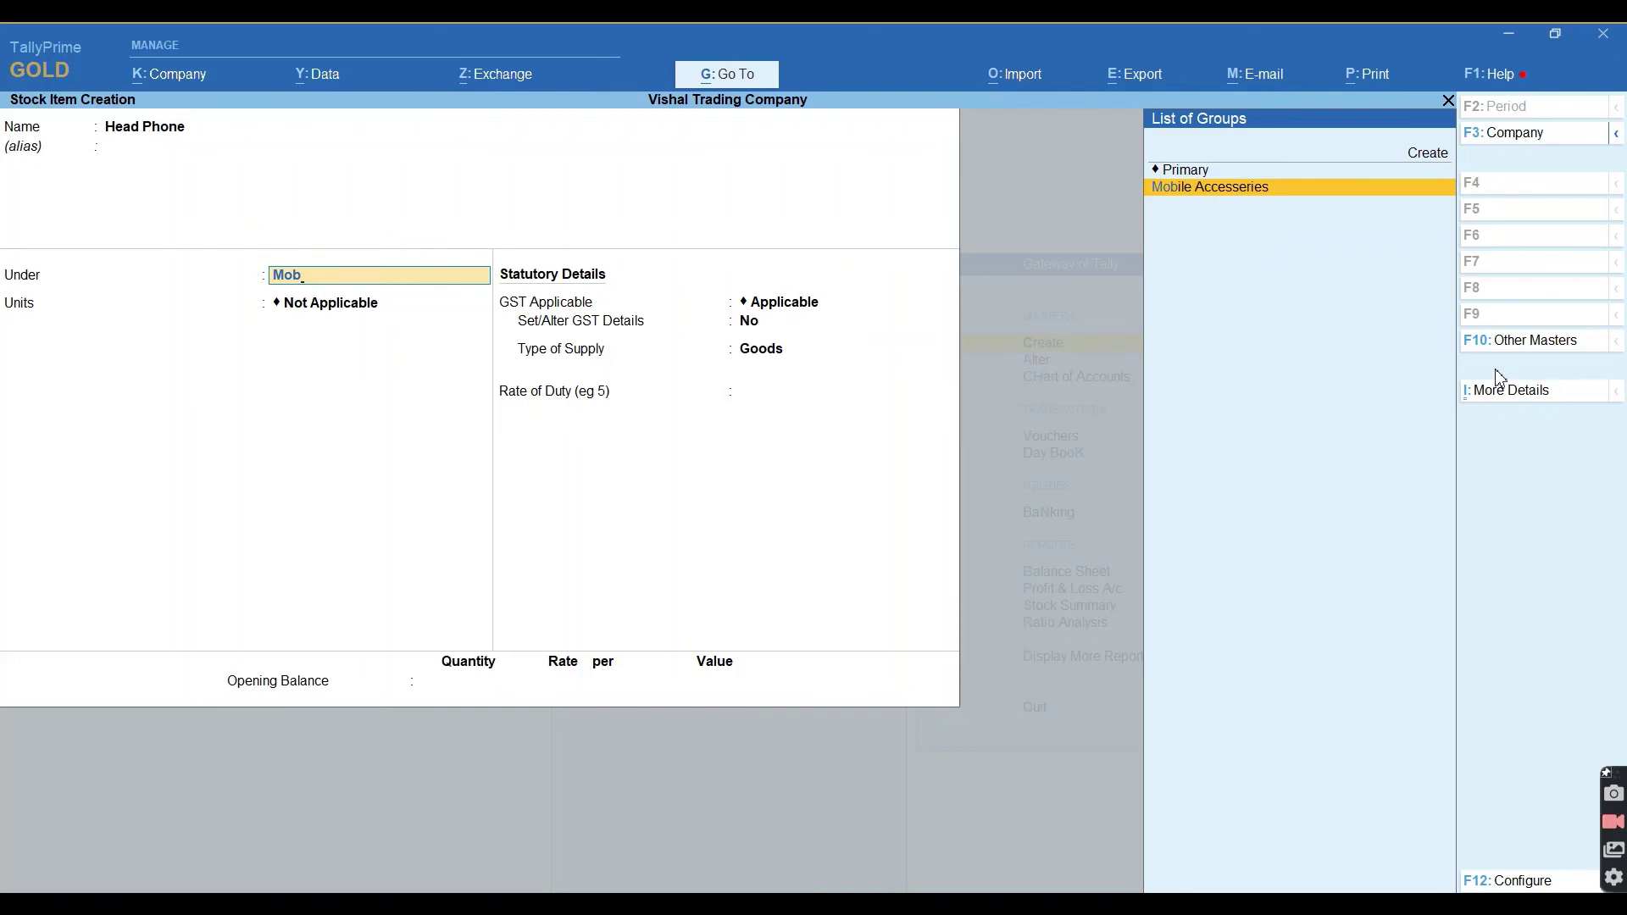
key(Return)
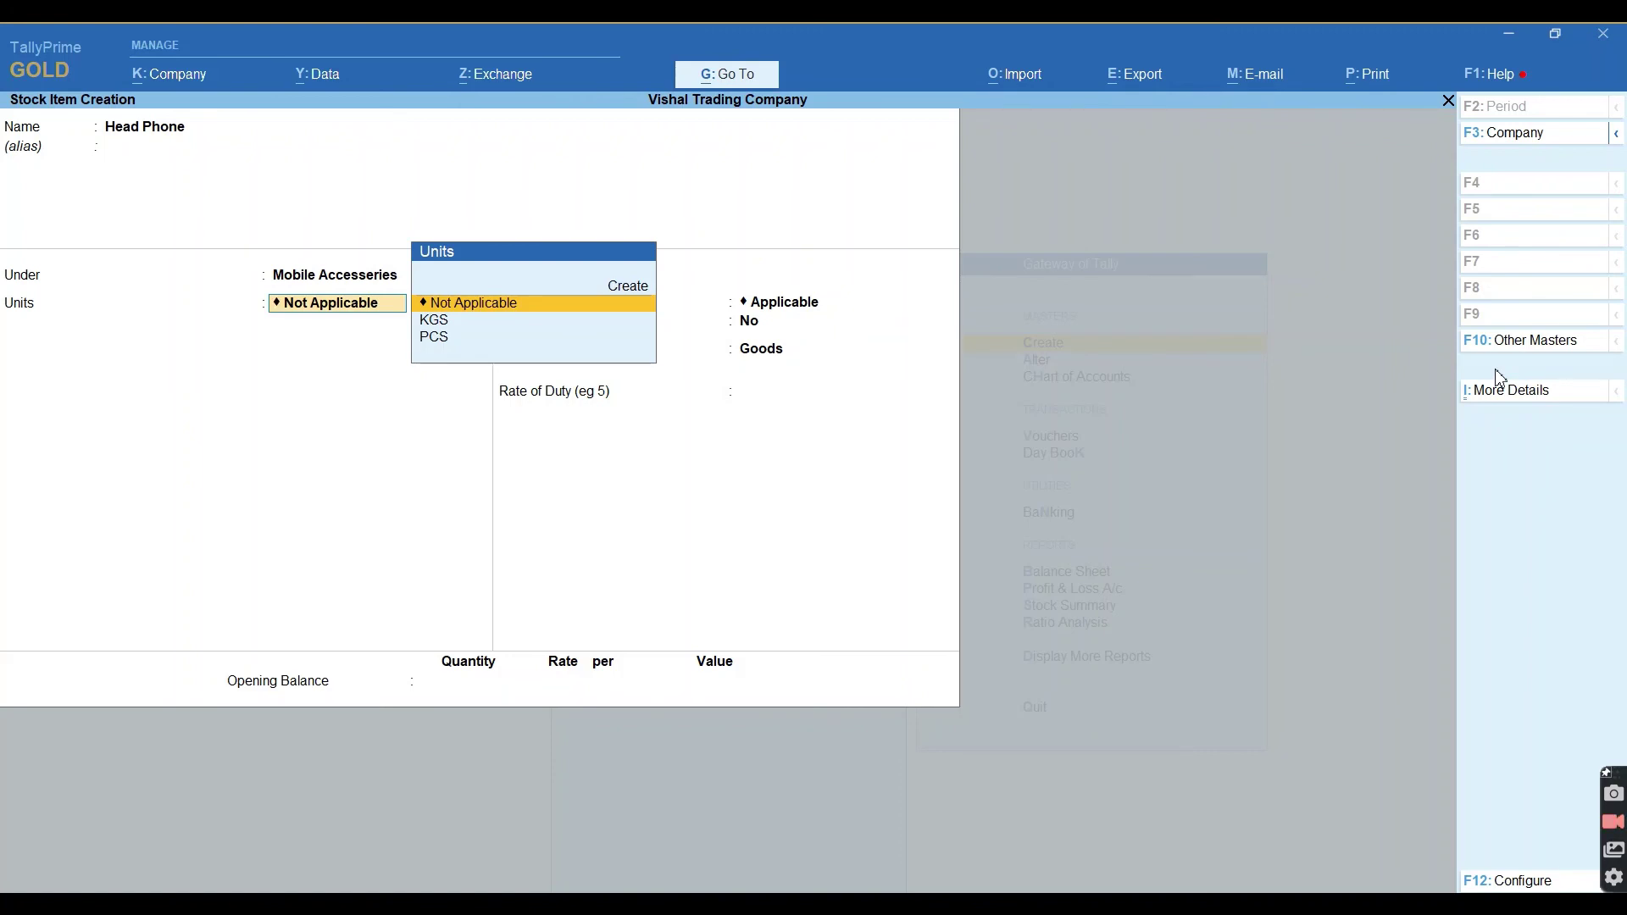
key(Down)
key(Down)
key(Return)
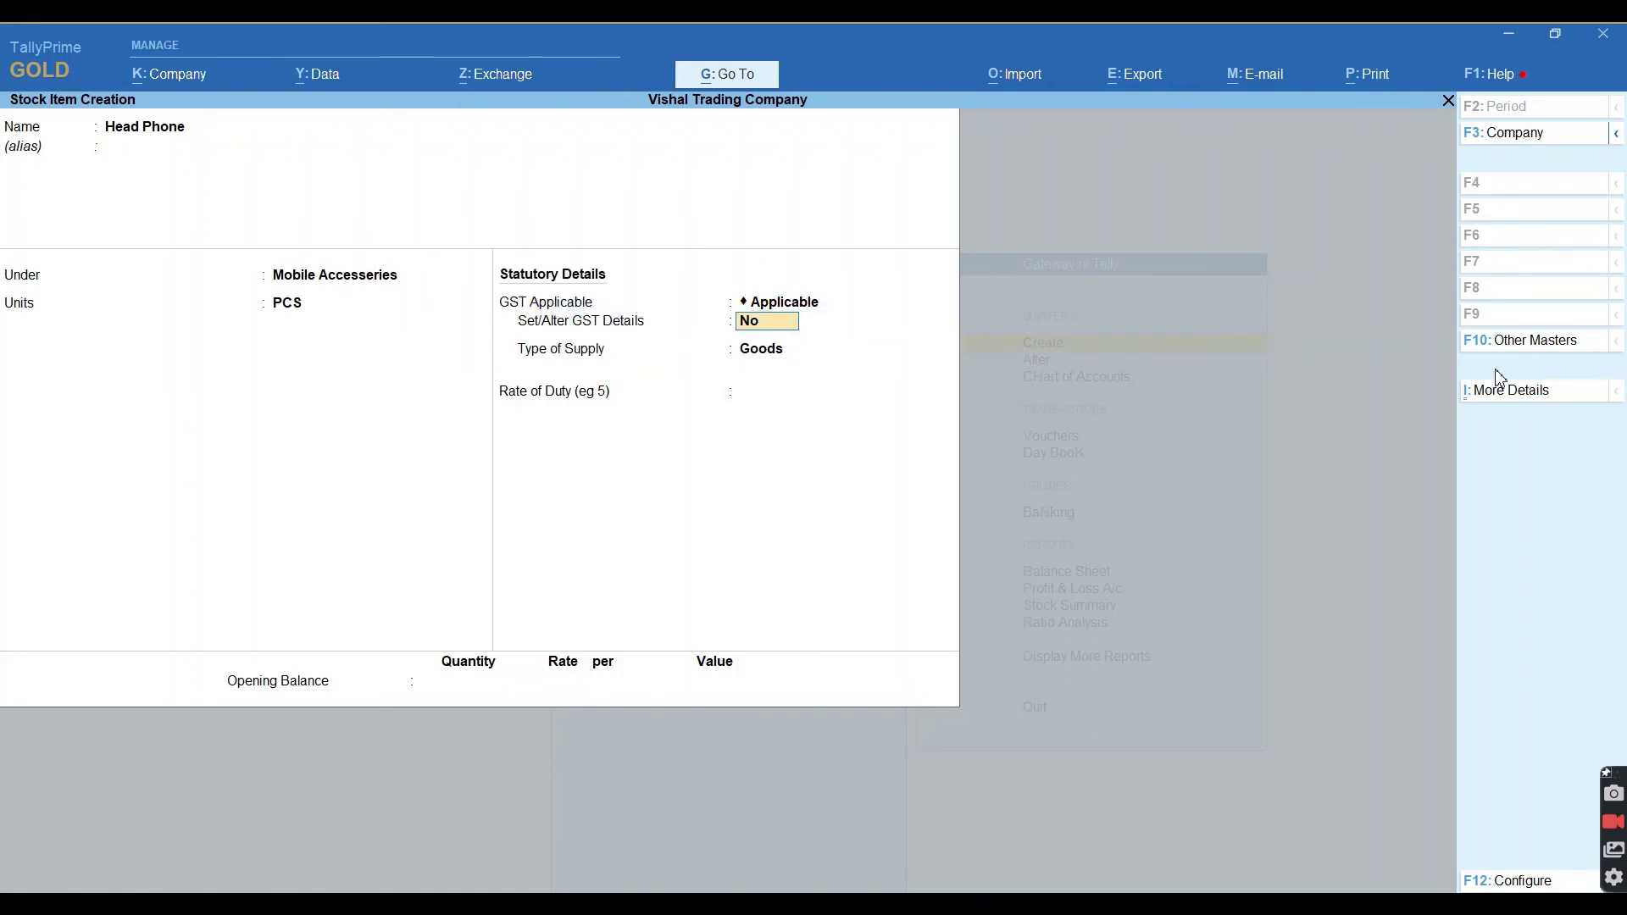
text(y)
key(Return)
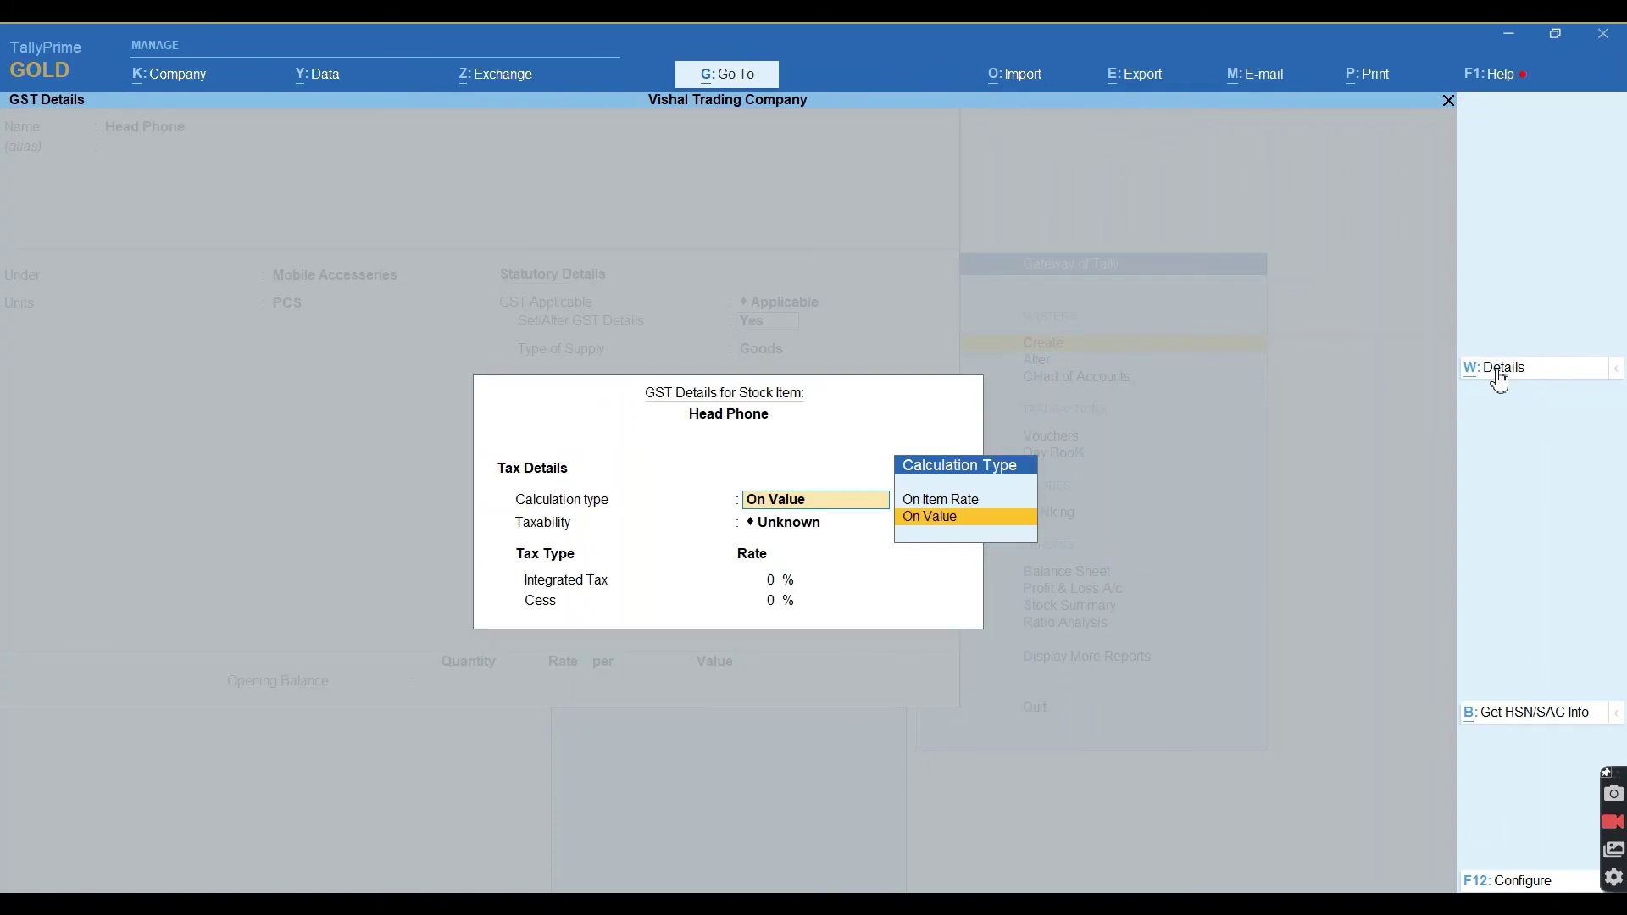
Give Head Phone HSN/SAC 2545 and 18% integrated tax, applicable from 1-Apr-21.
click(1498, 373)
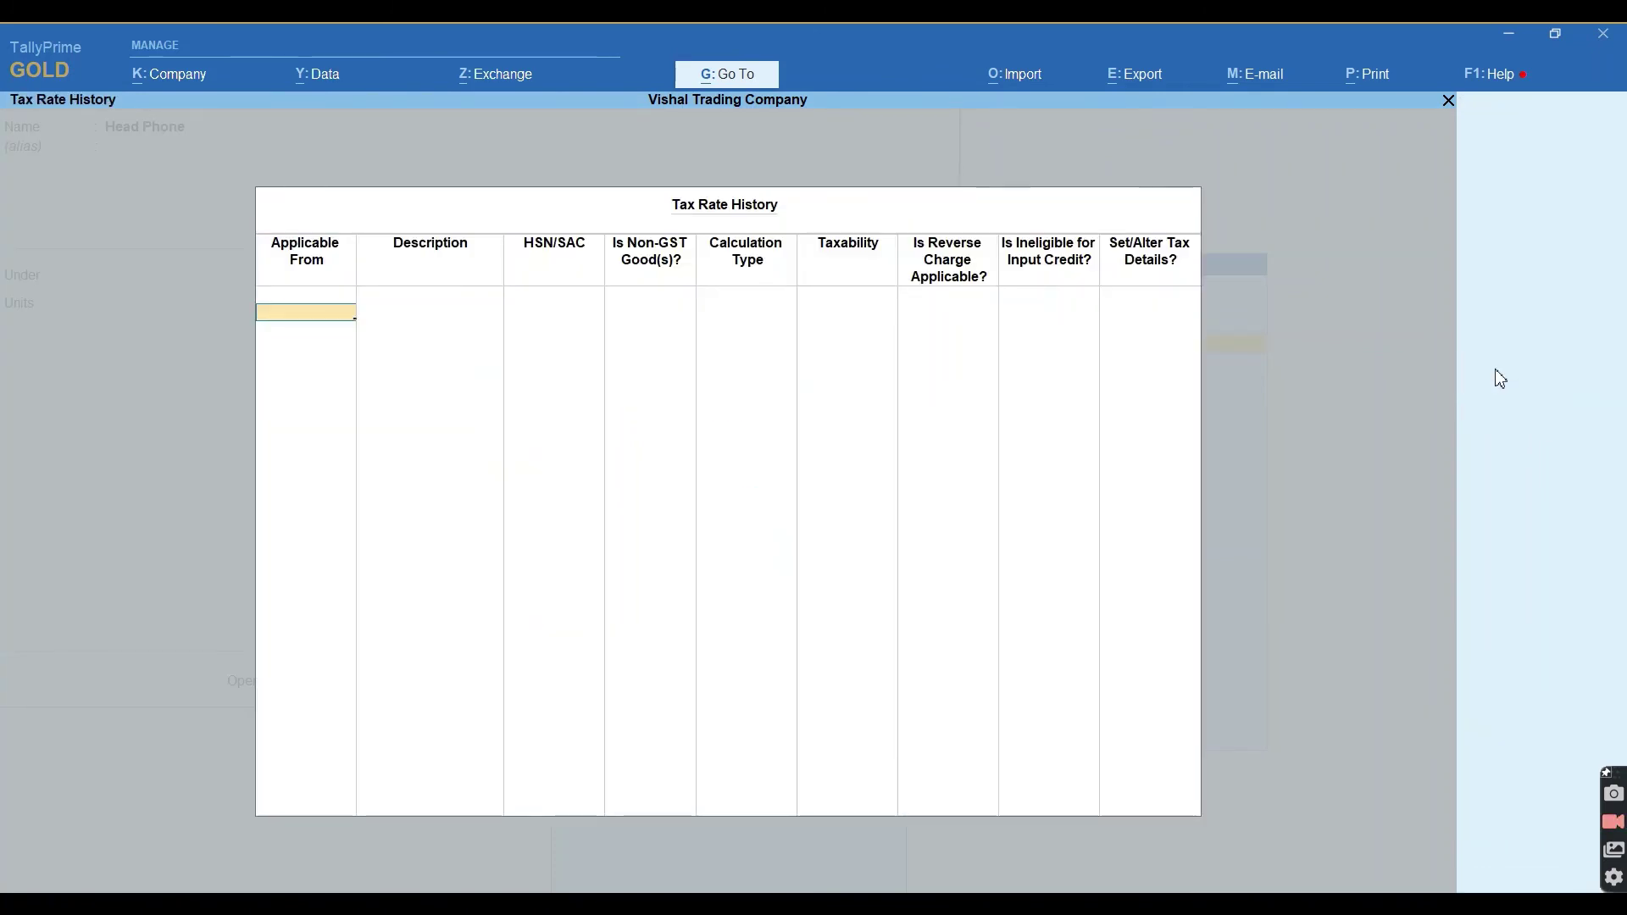
text(1-4)
key(Return)
key(Return)
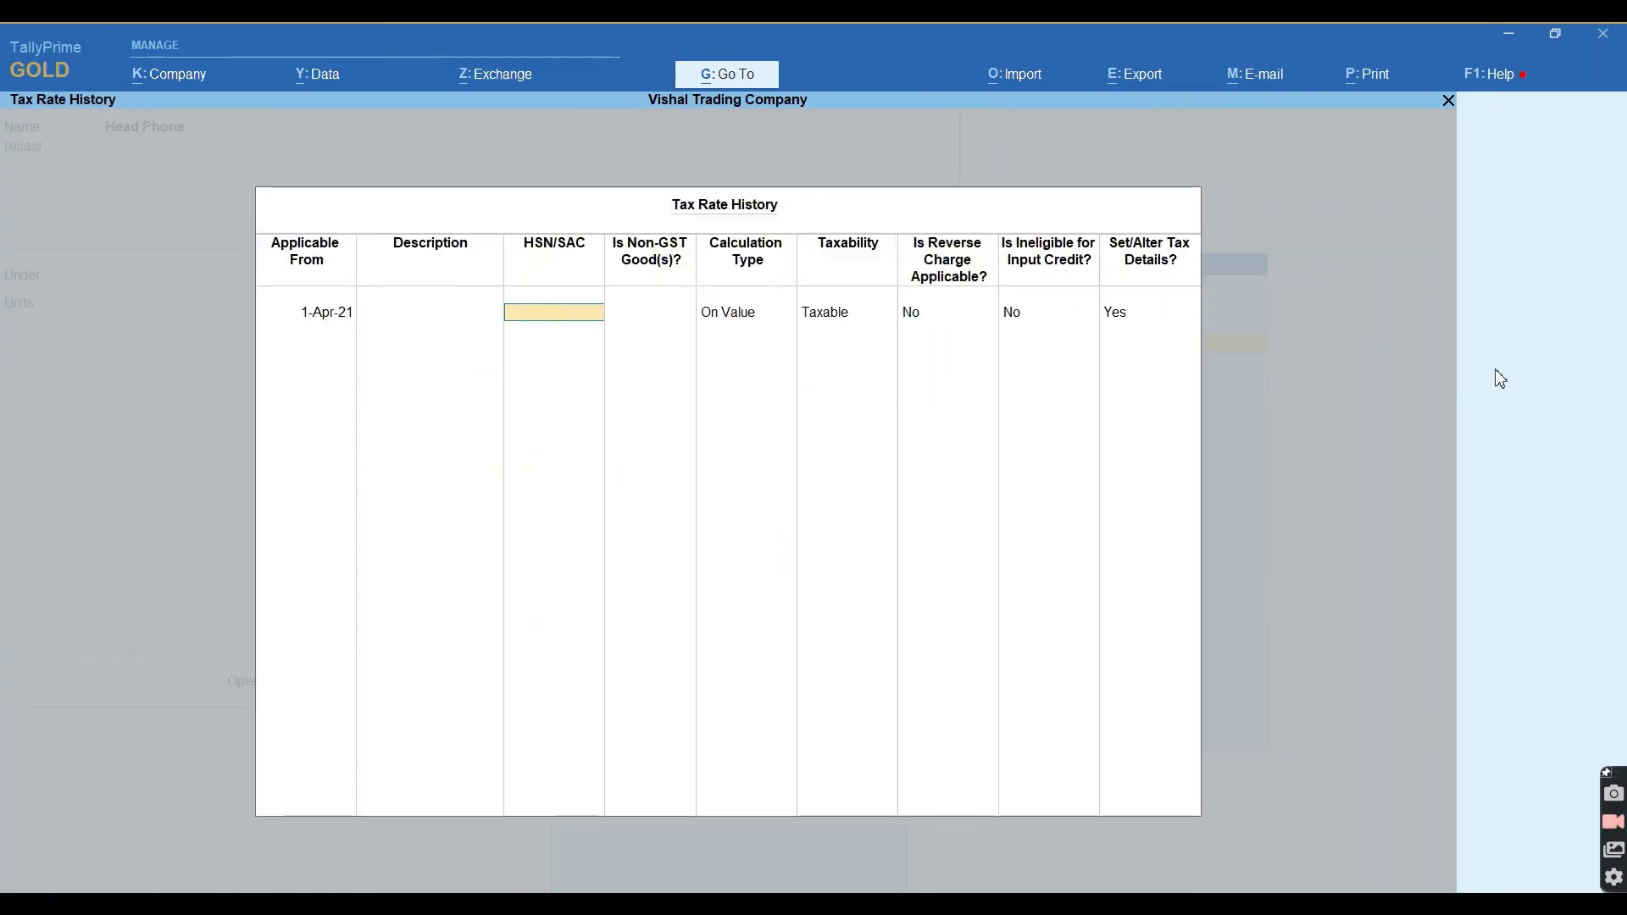
text(2545)
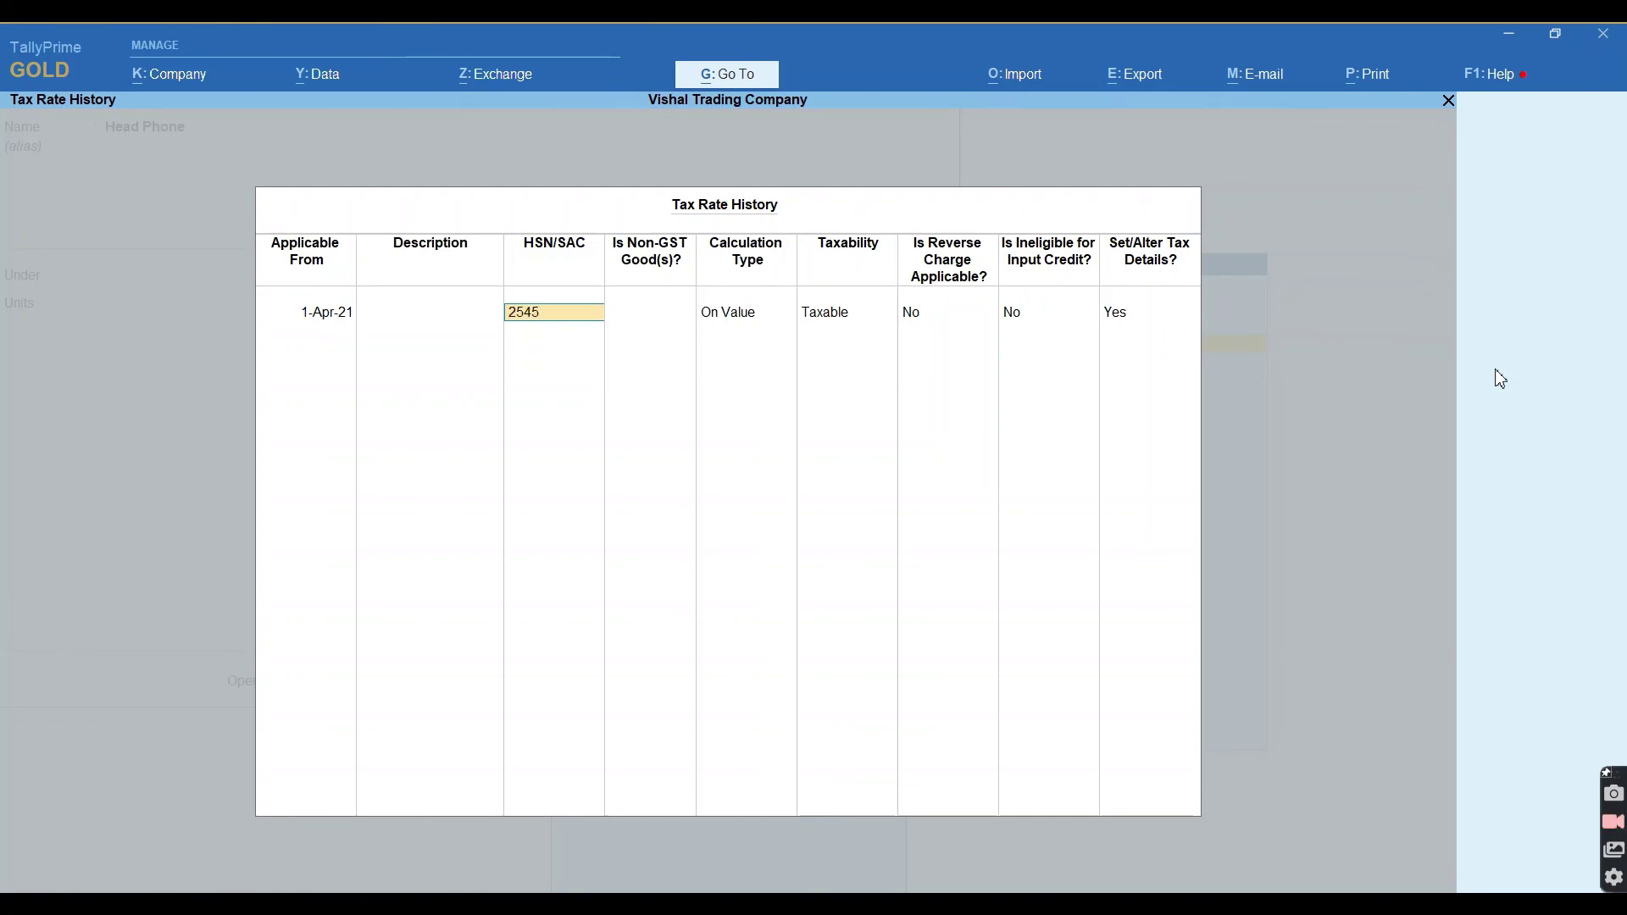
key(Return)
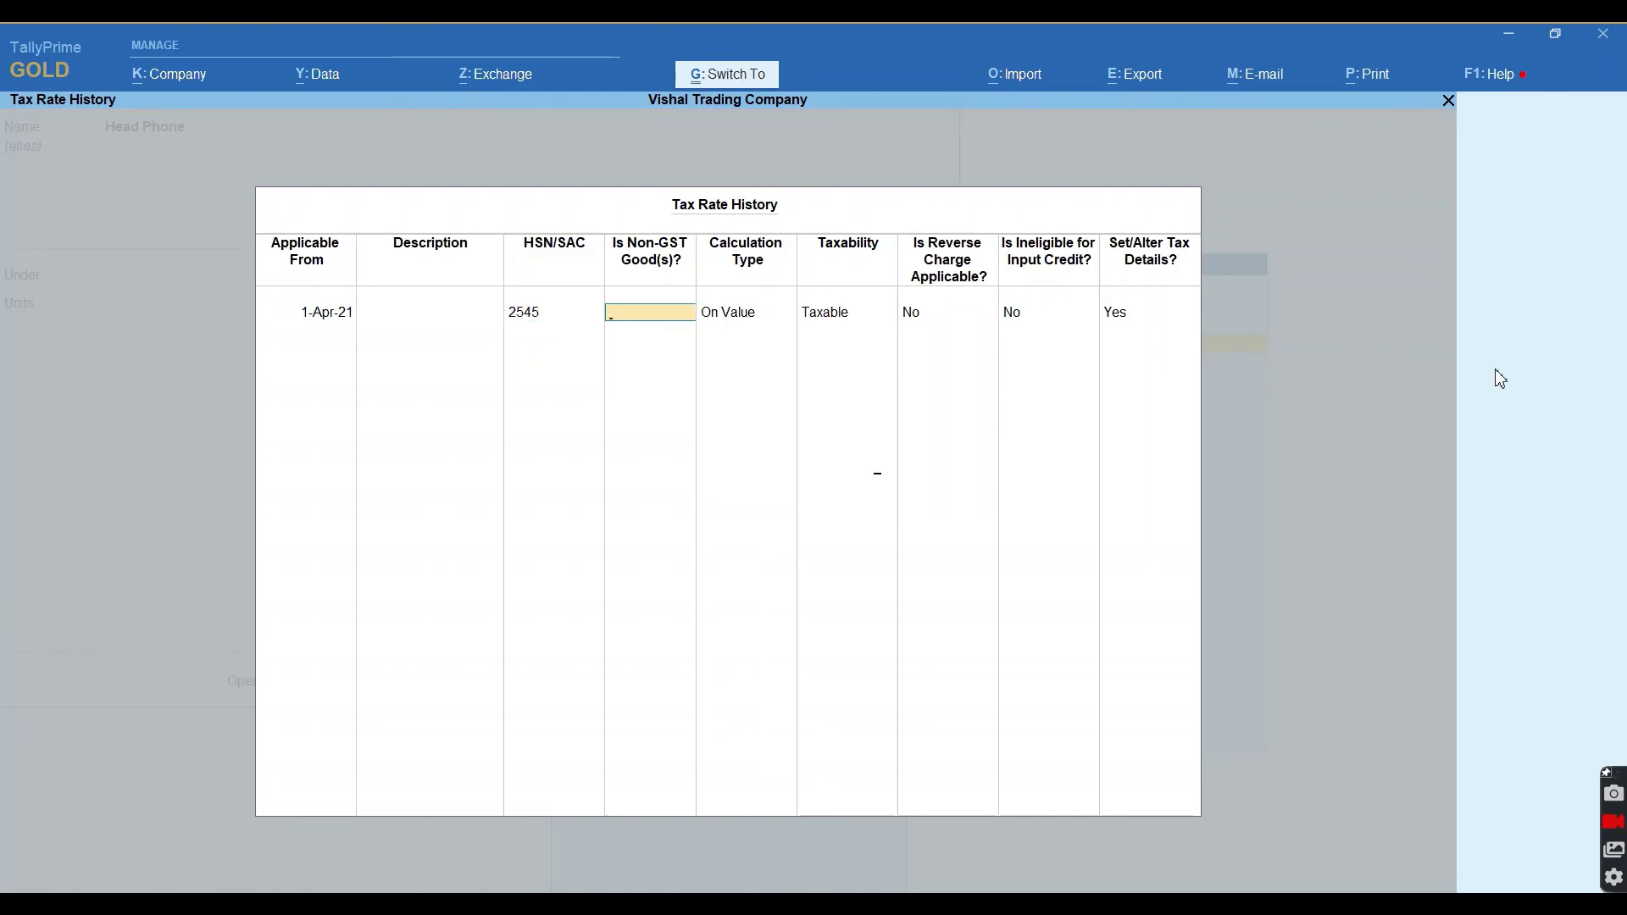
key(ctrl+a)
text(18)
key(Return)
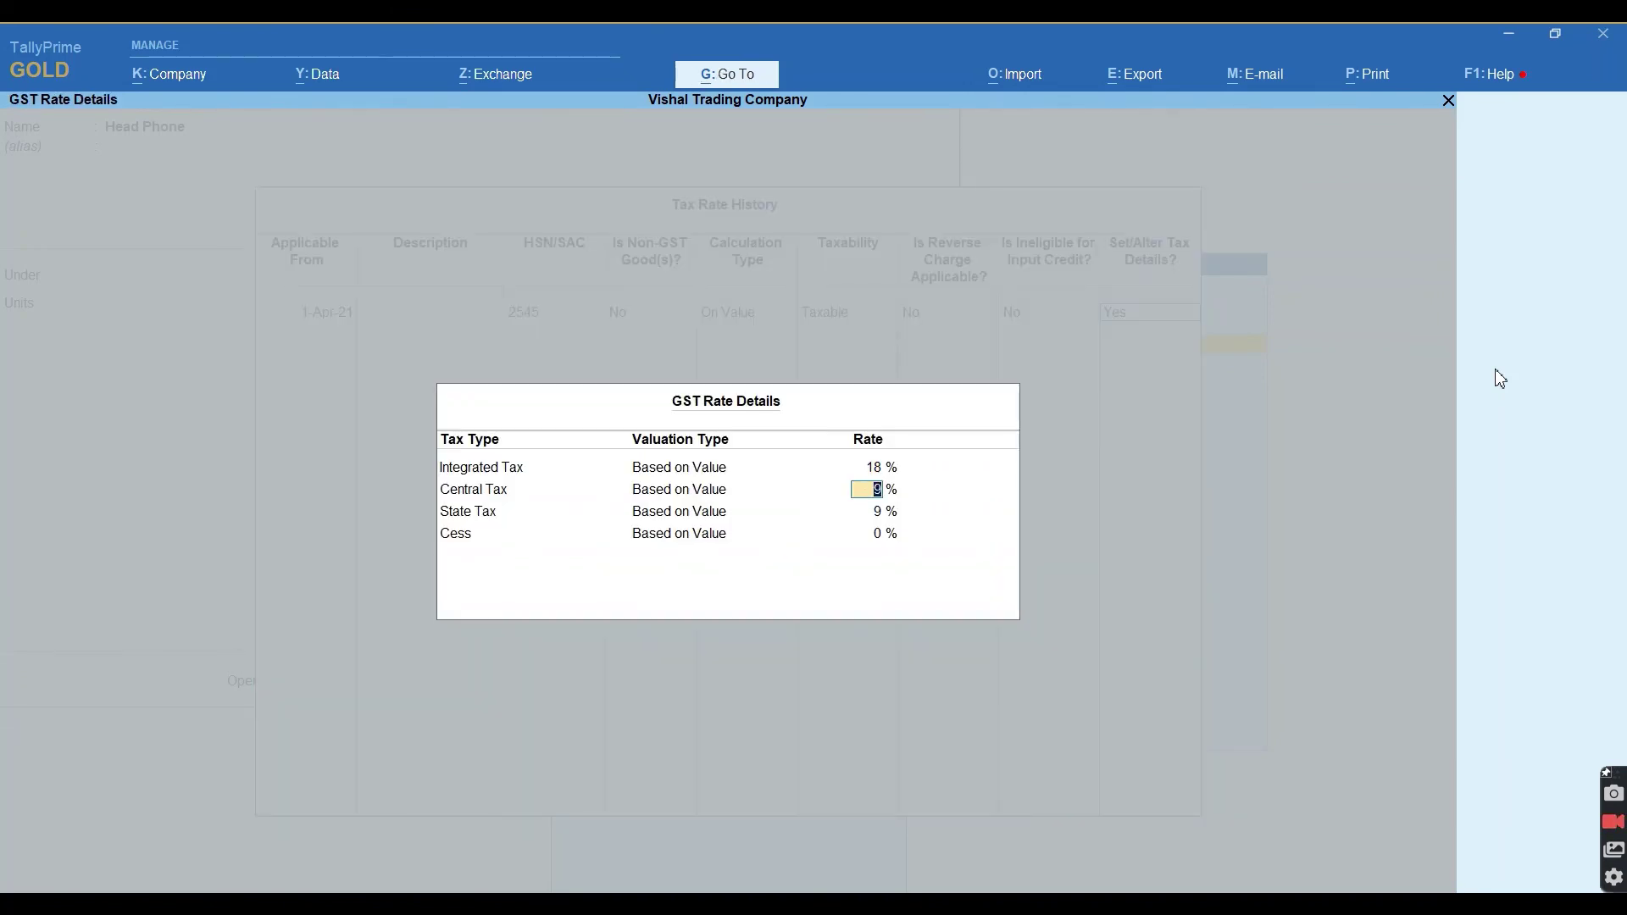
key(ctrl+a)
key(ctrl+a)
key(ctrl+a)
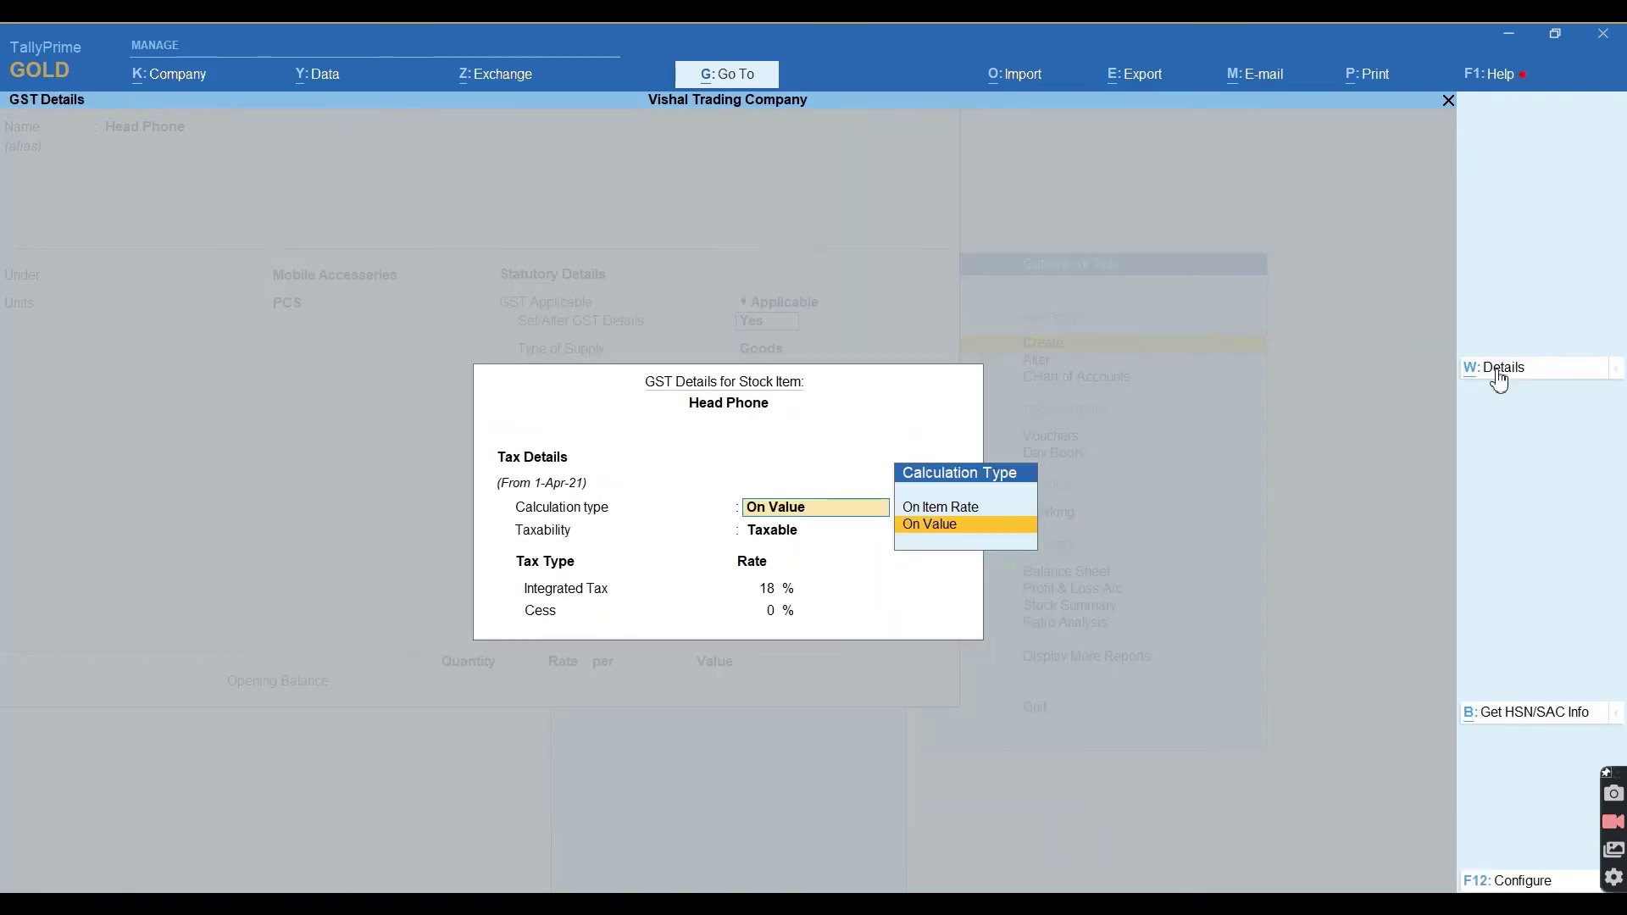
key(Return)
key(Return)
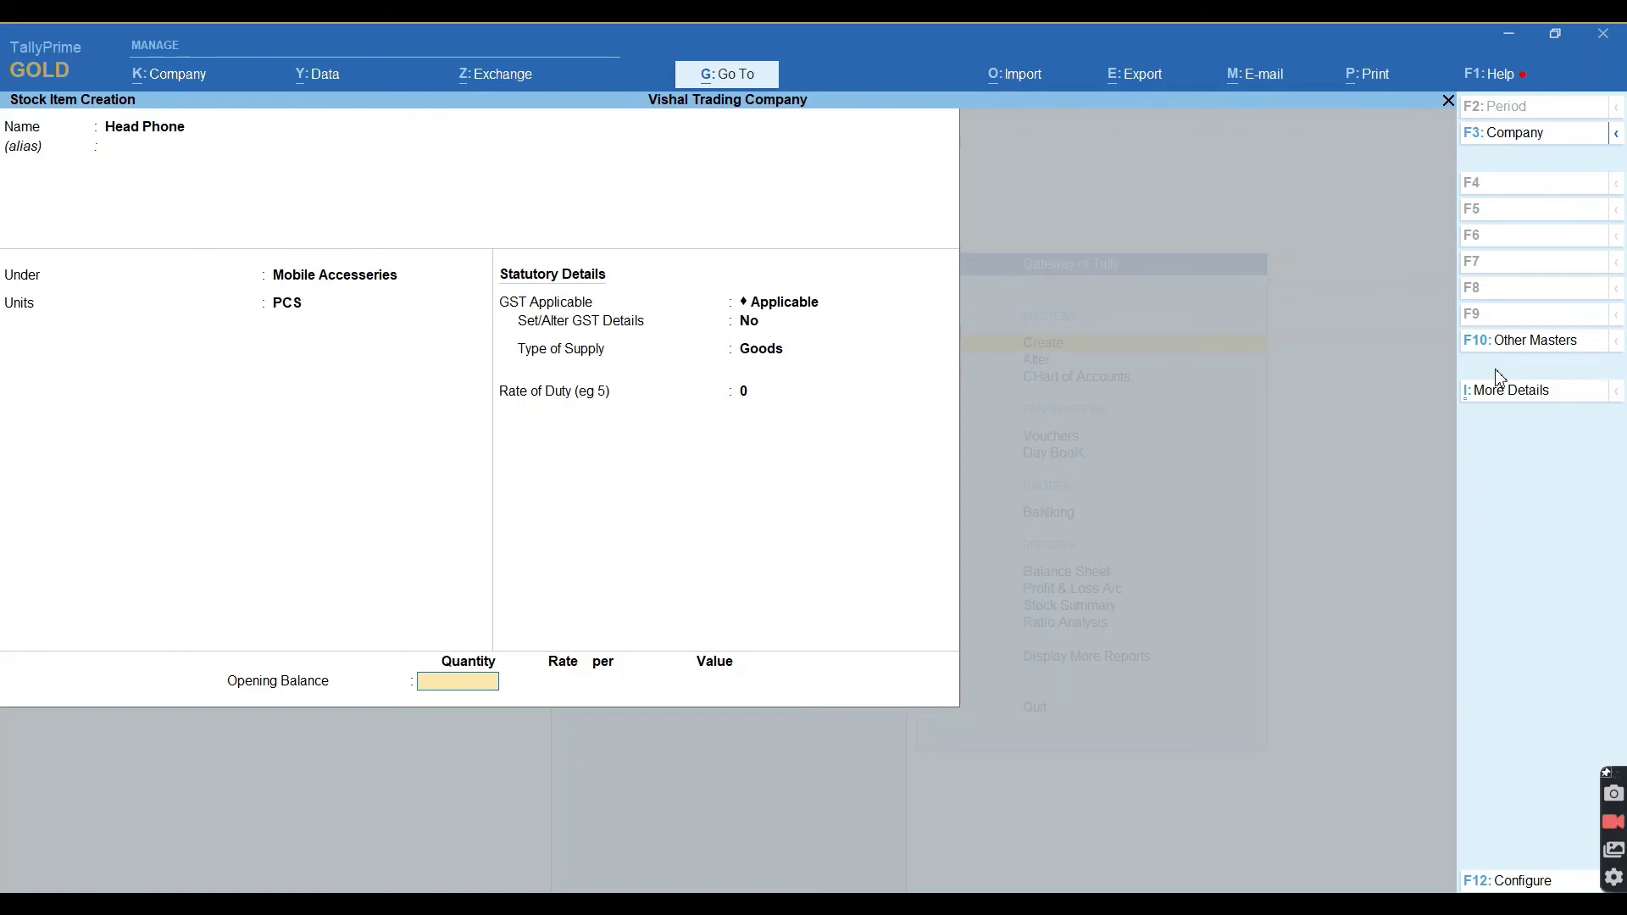
Save Head Phone with 120 PCS opening stock in Rudrapur at 85, worth 10,200.
text(120)
key(Return)
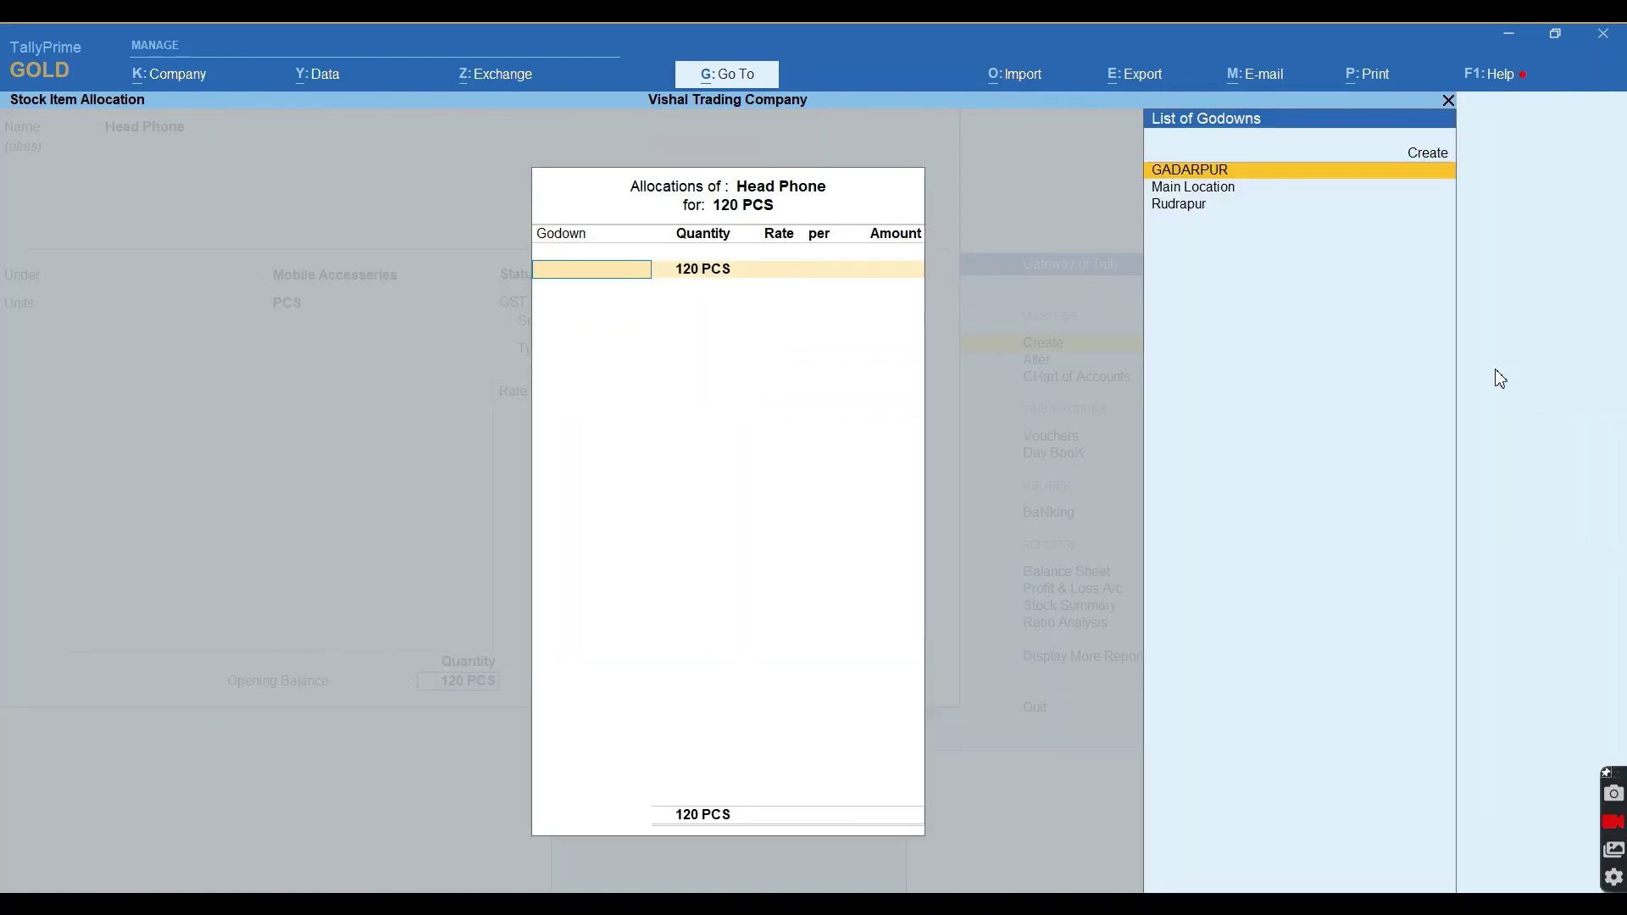
key(Down)
key(Down)
key(Return)
key(Return)
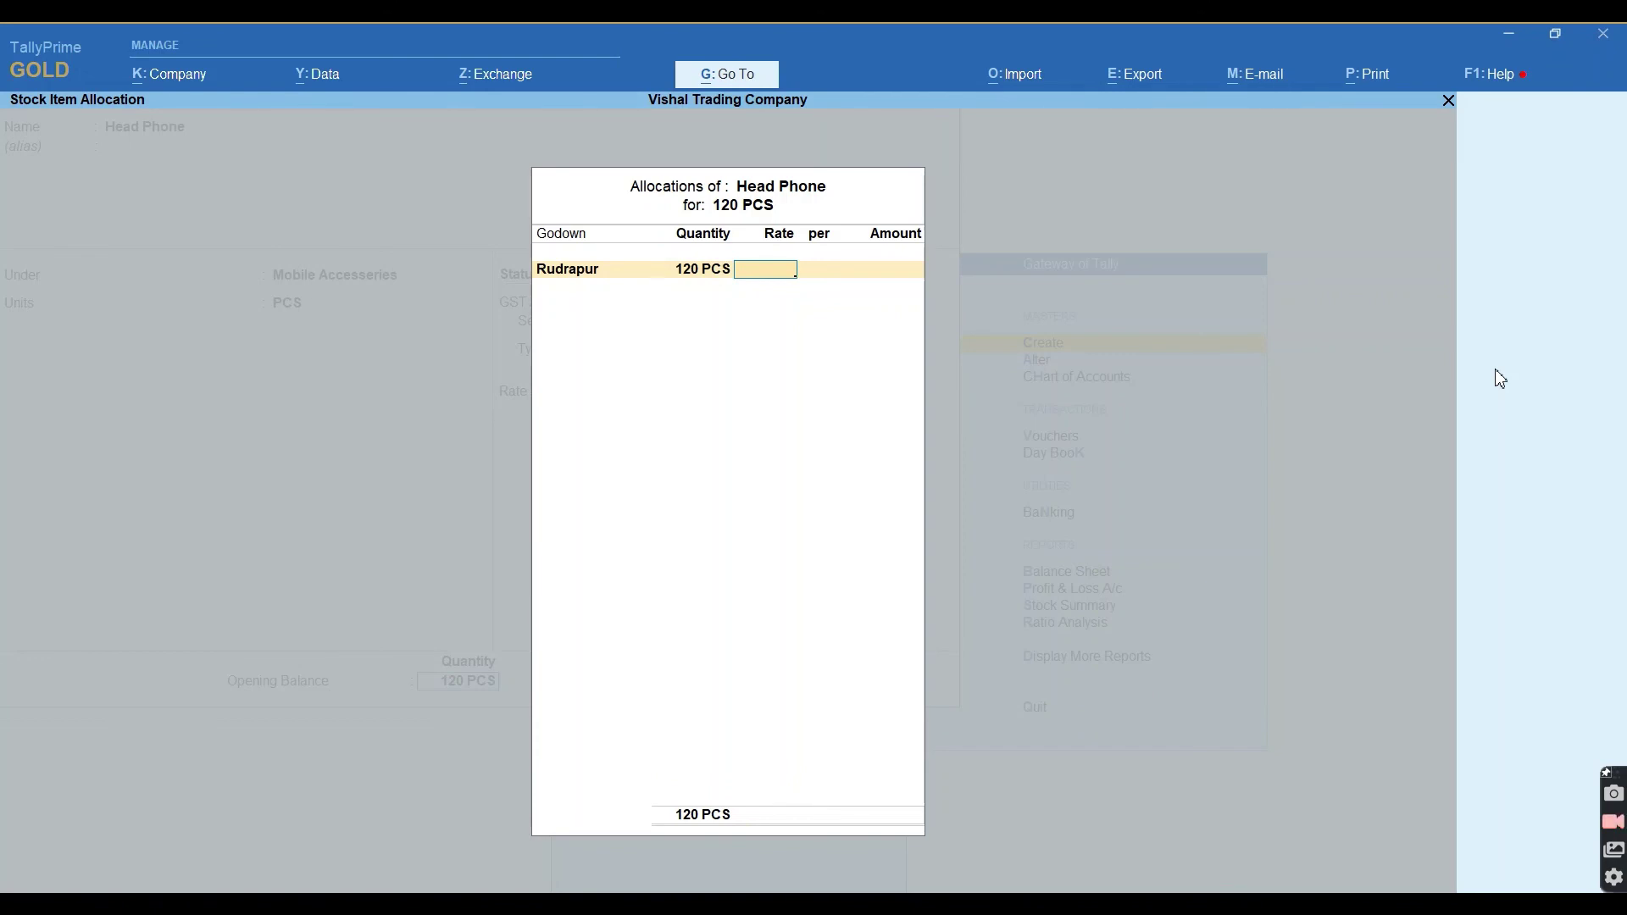
text(85)
key(Return)
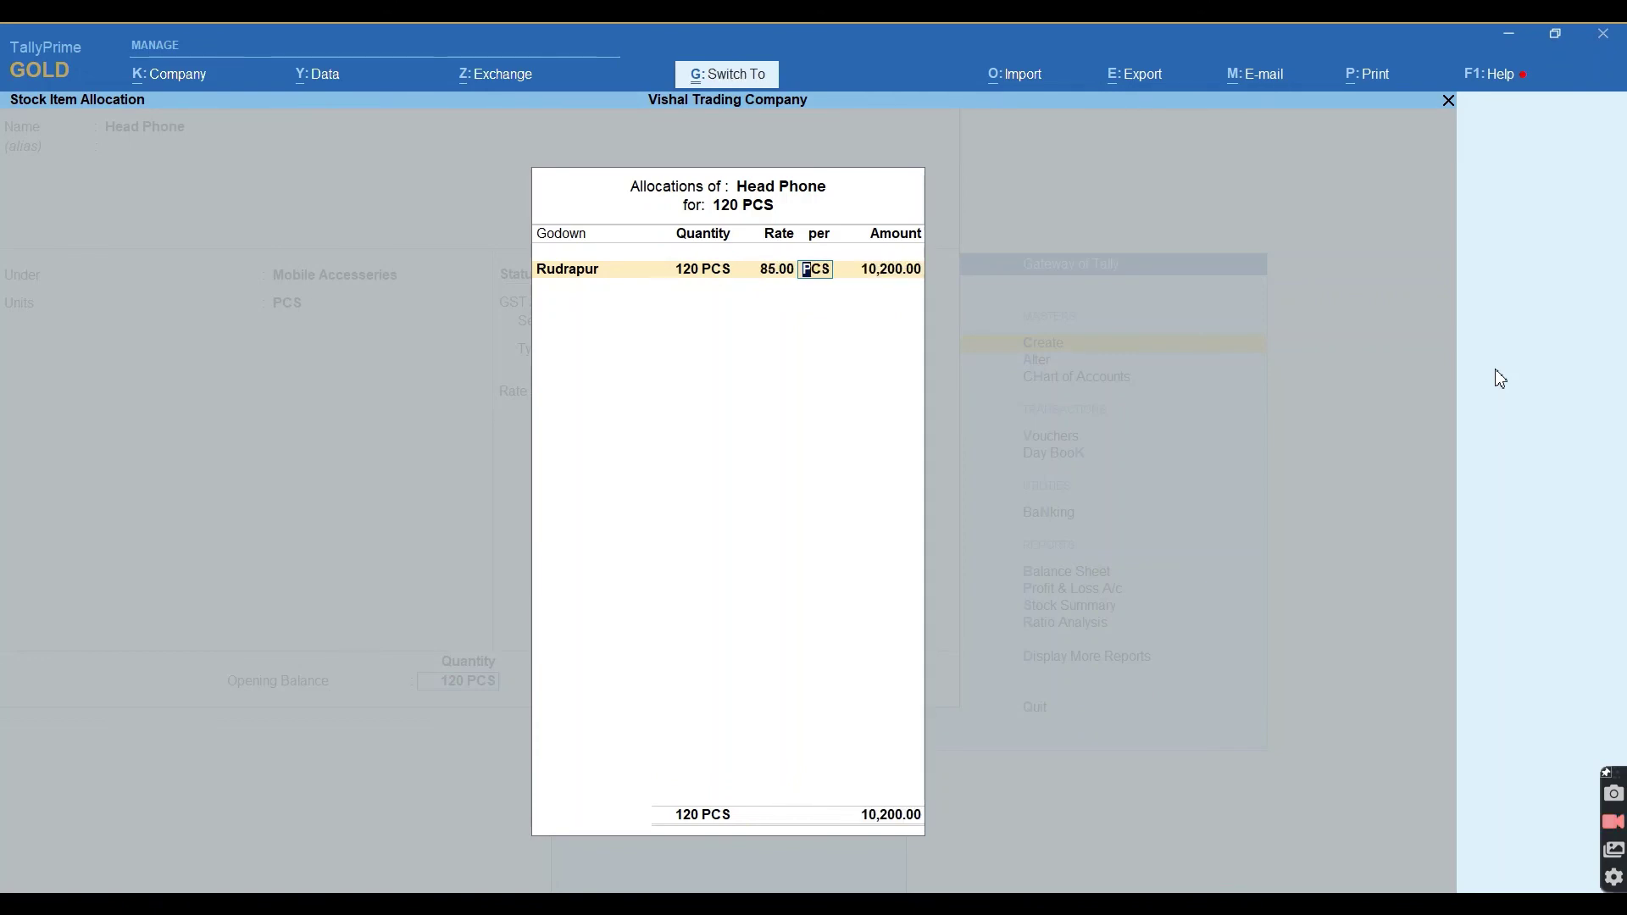
key(Return)
key(Return)
key(y)
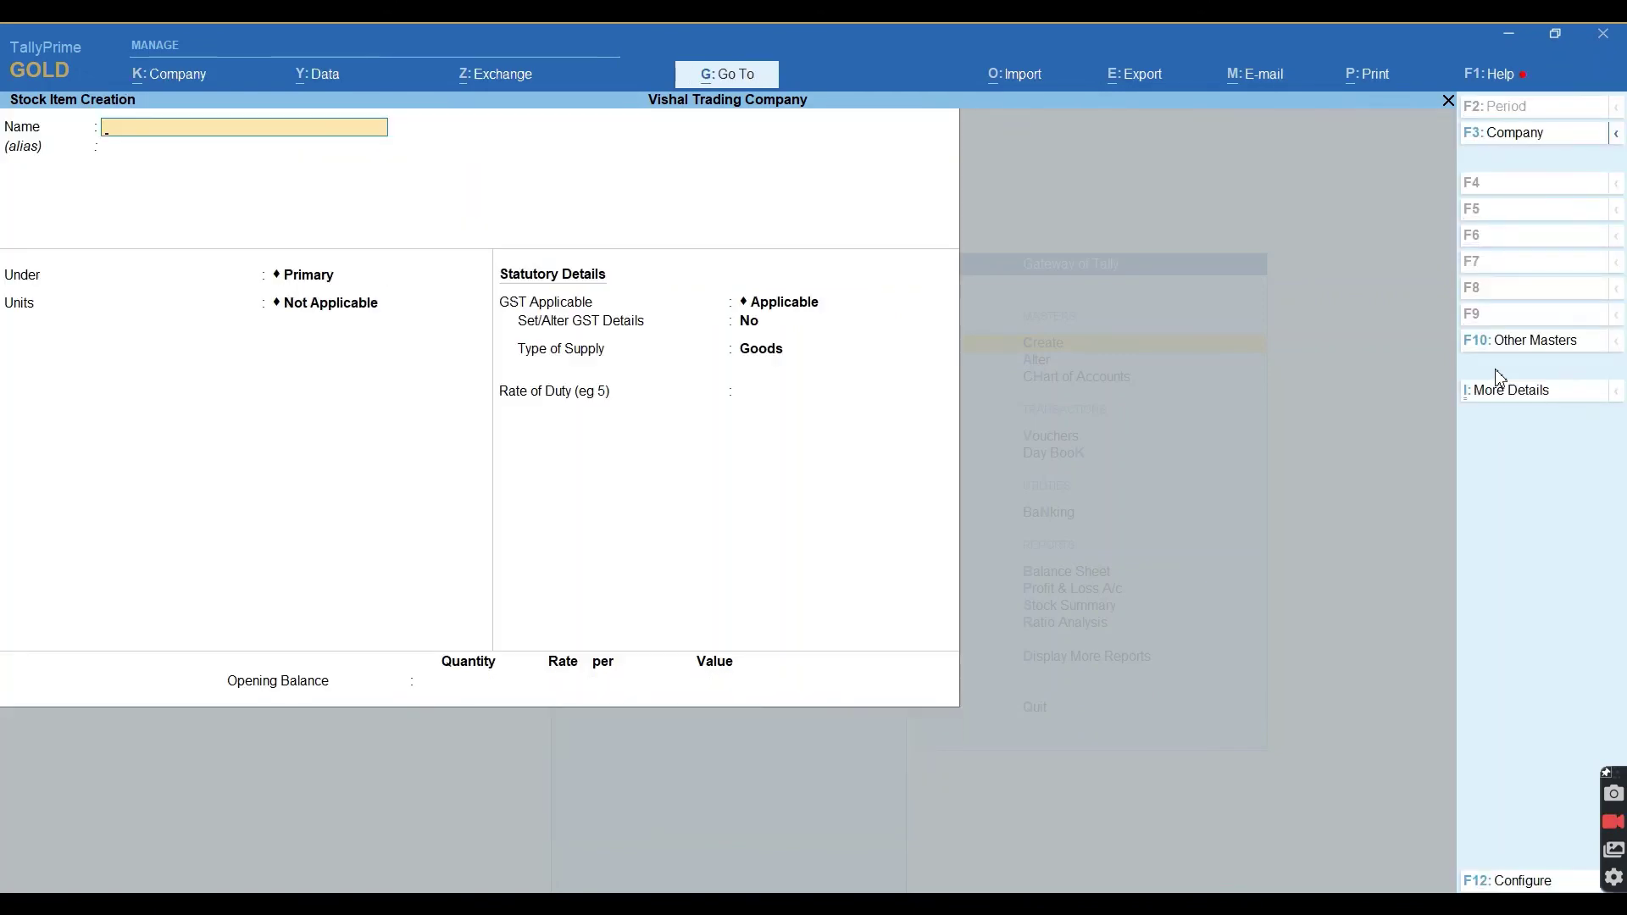
key(Escape)
key(Escape)
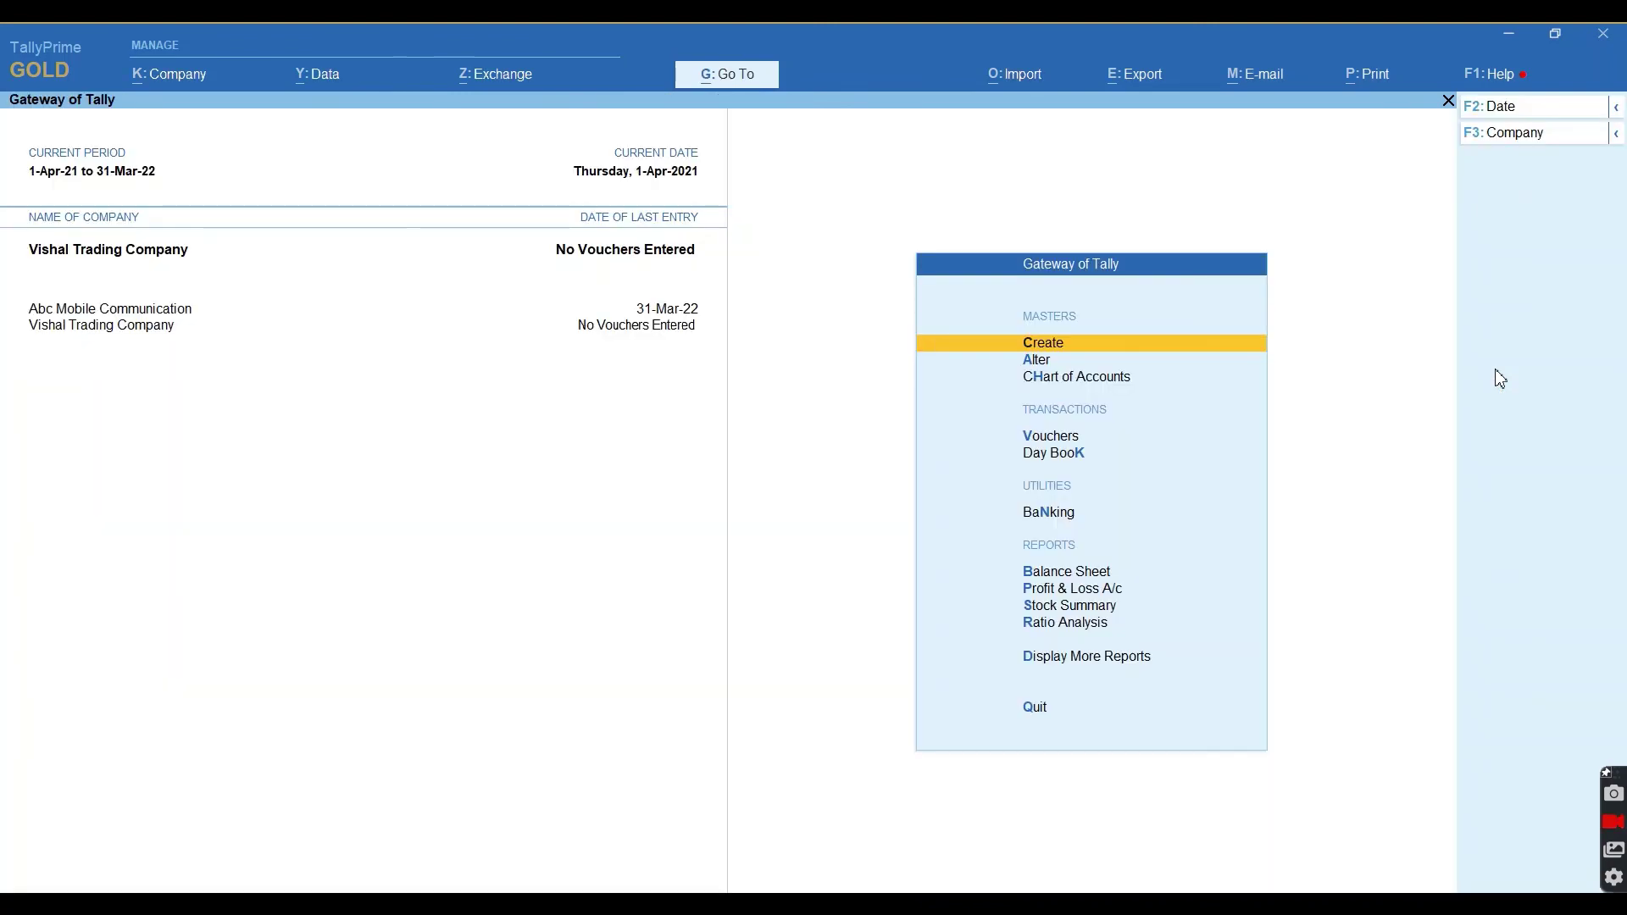
Open the Stock Summary and locate Lava Key Paid Phone in the Smart Phone group.
key(Down)
key(Down)
key(Down)
key(Down)
key(Down)
key(Down)
key(Down)
key(Down)
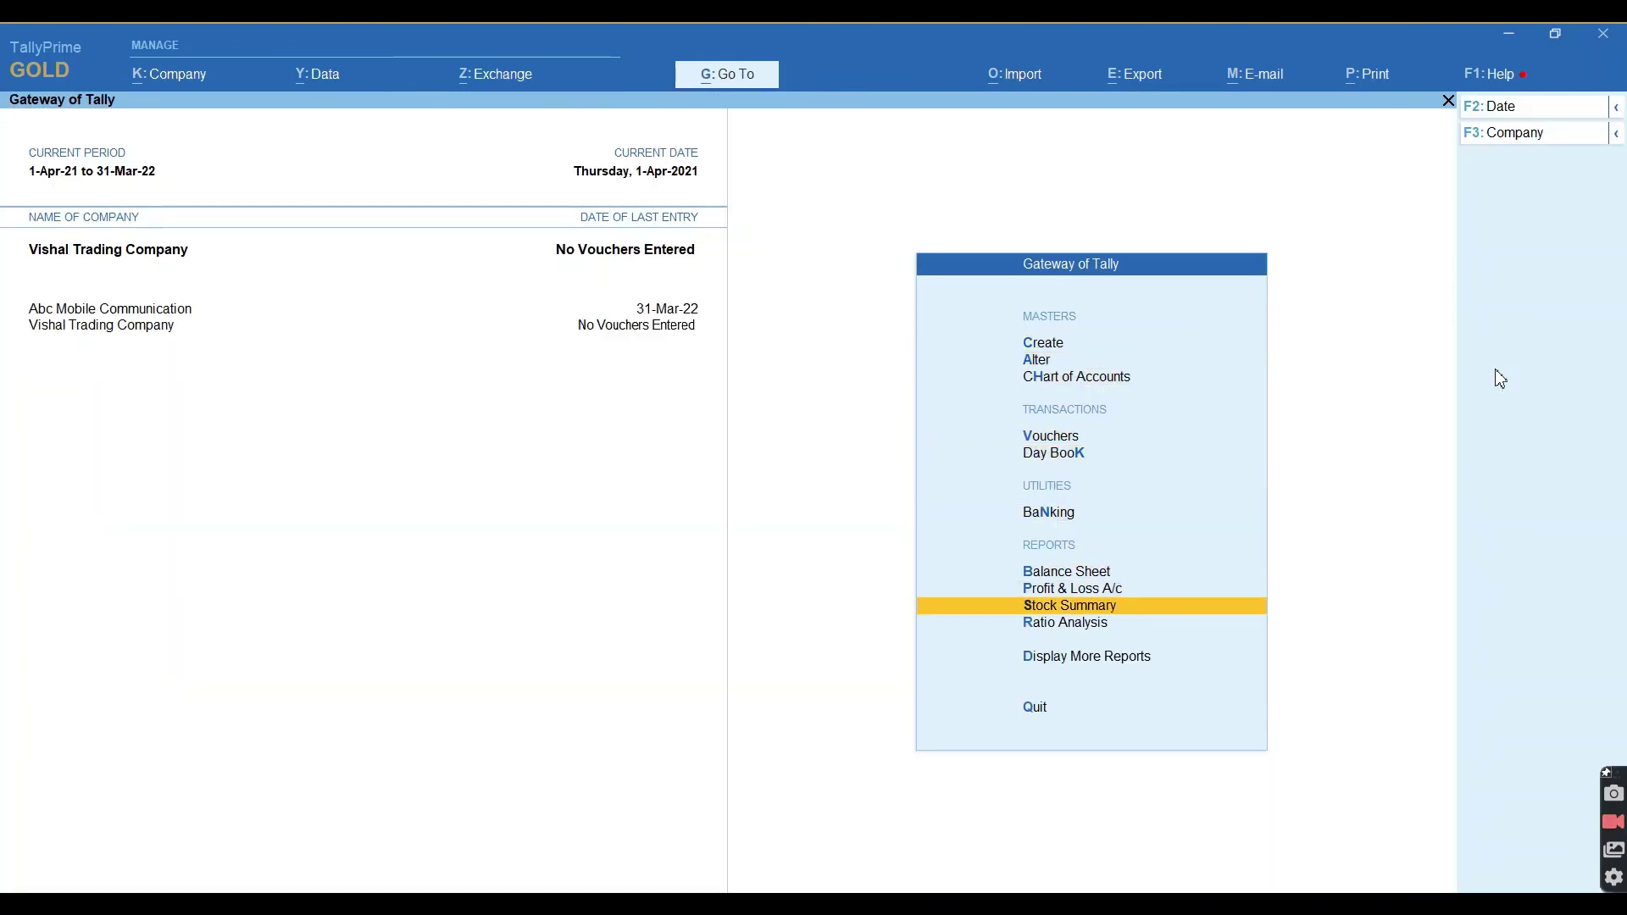
key(Return)
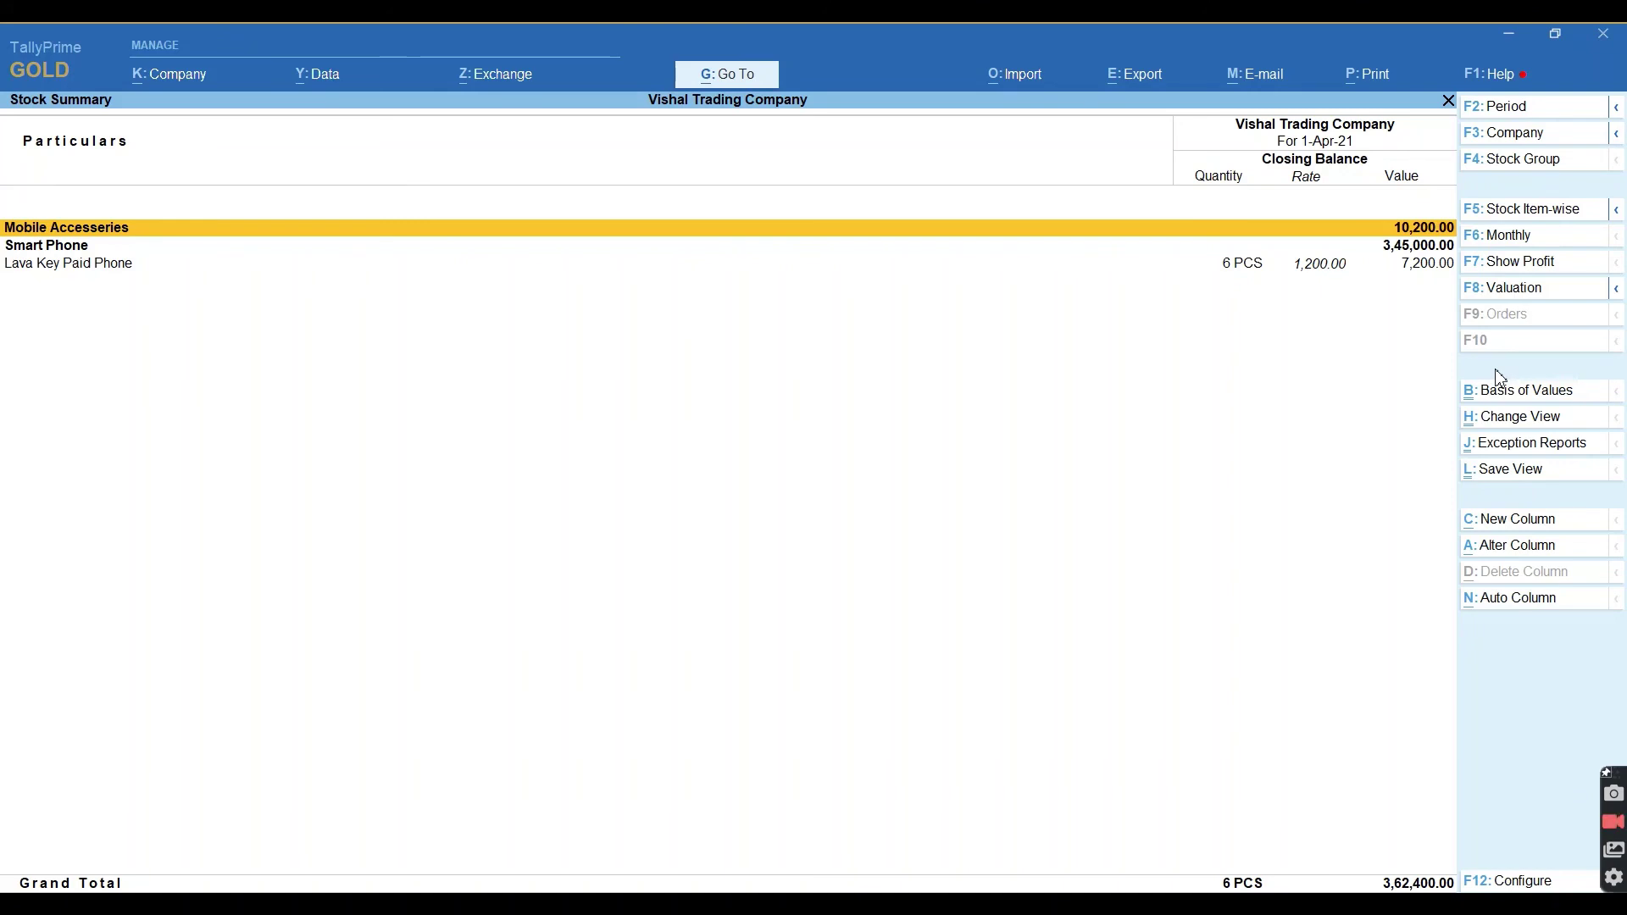
key(Down)
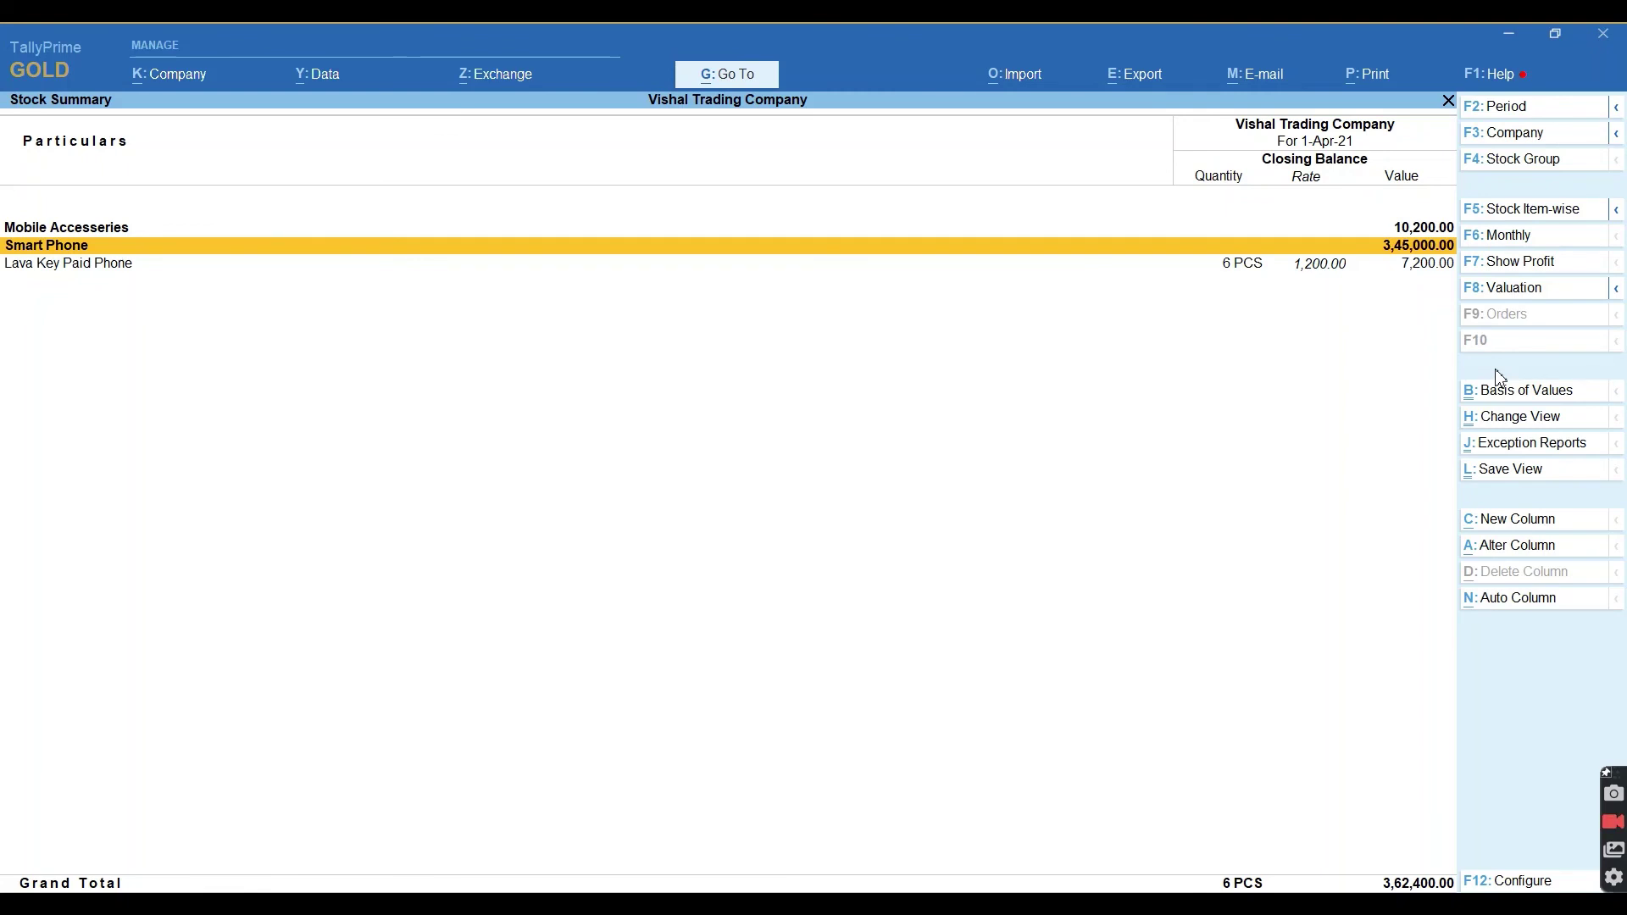
key(Down)
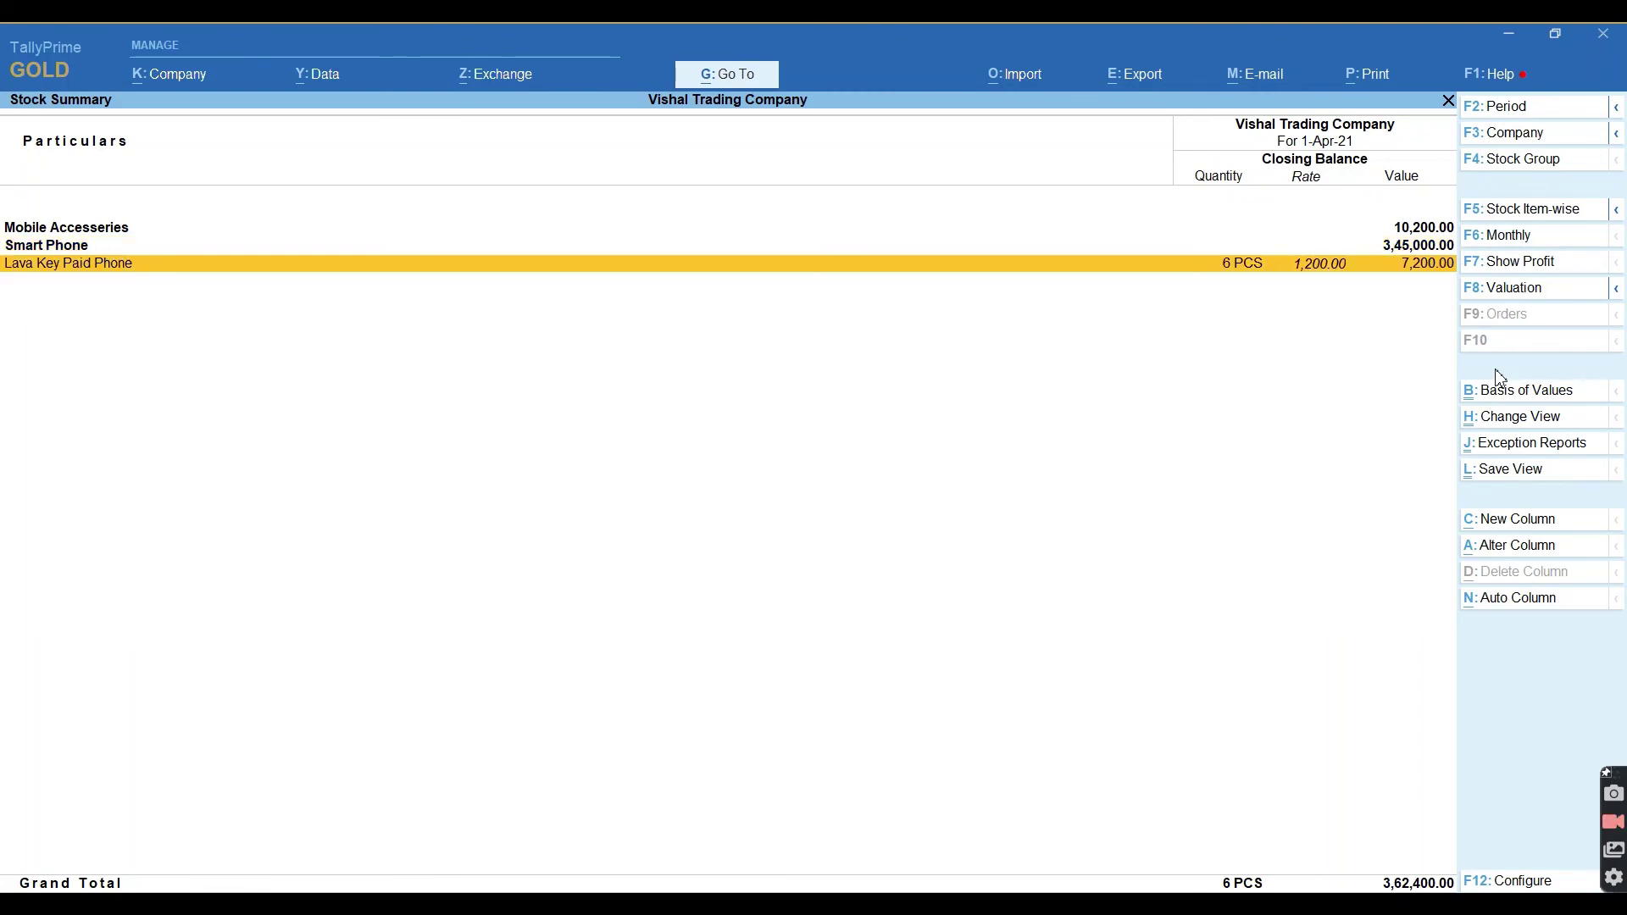
Move Lava Key Paid Phone under the Key Paid Phone group and save it.
key(ctrl+Return)
key(Return)
key(Return)
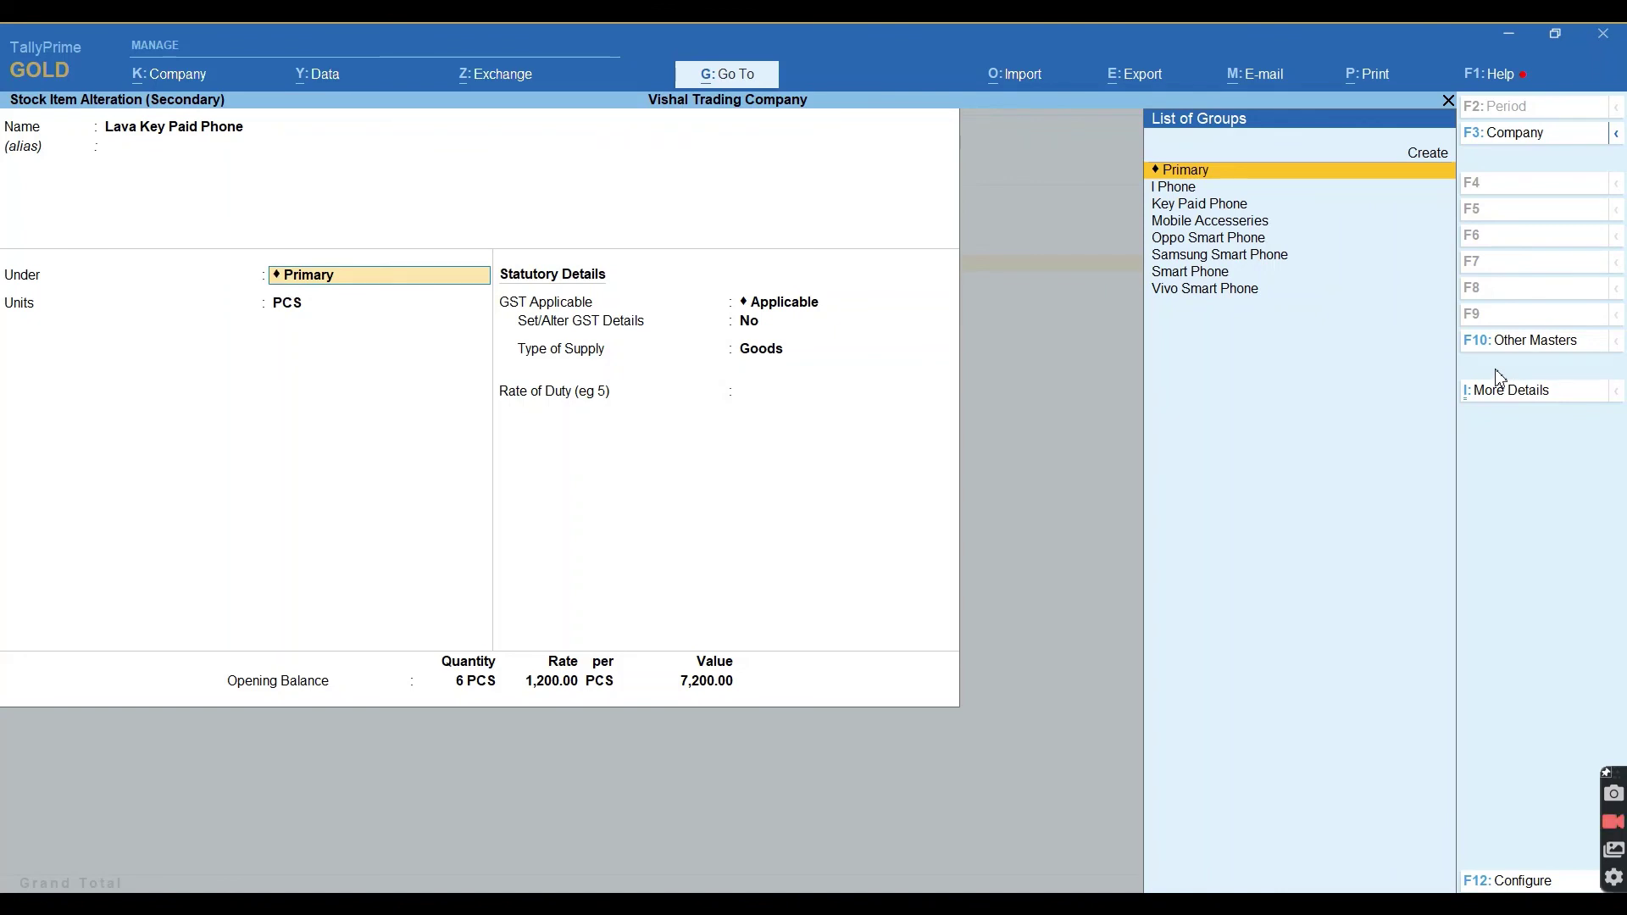
text(Ke)
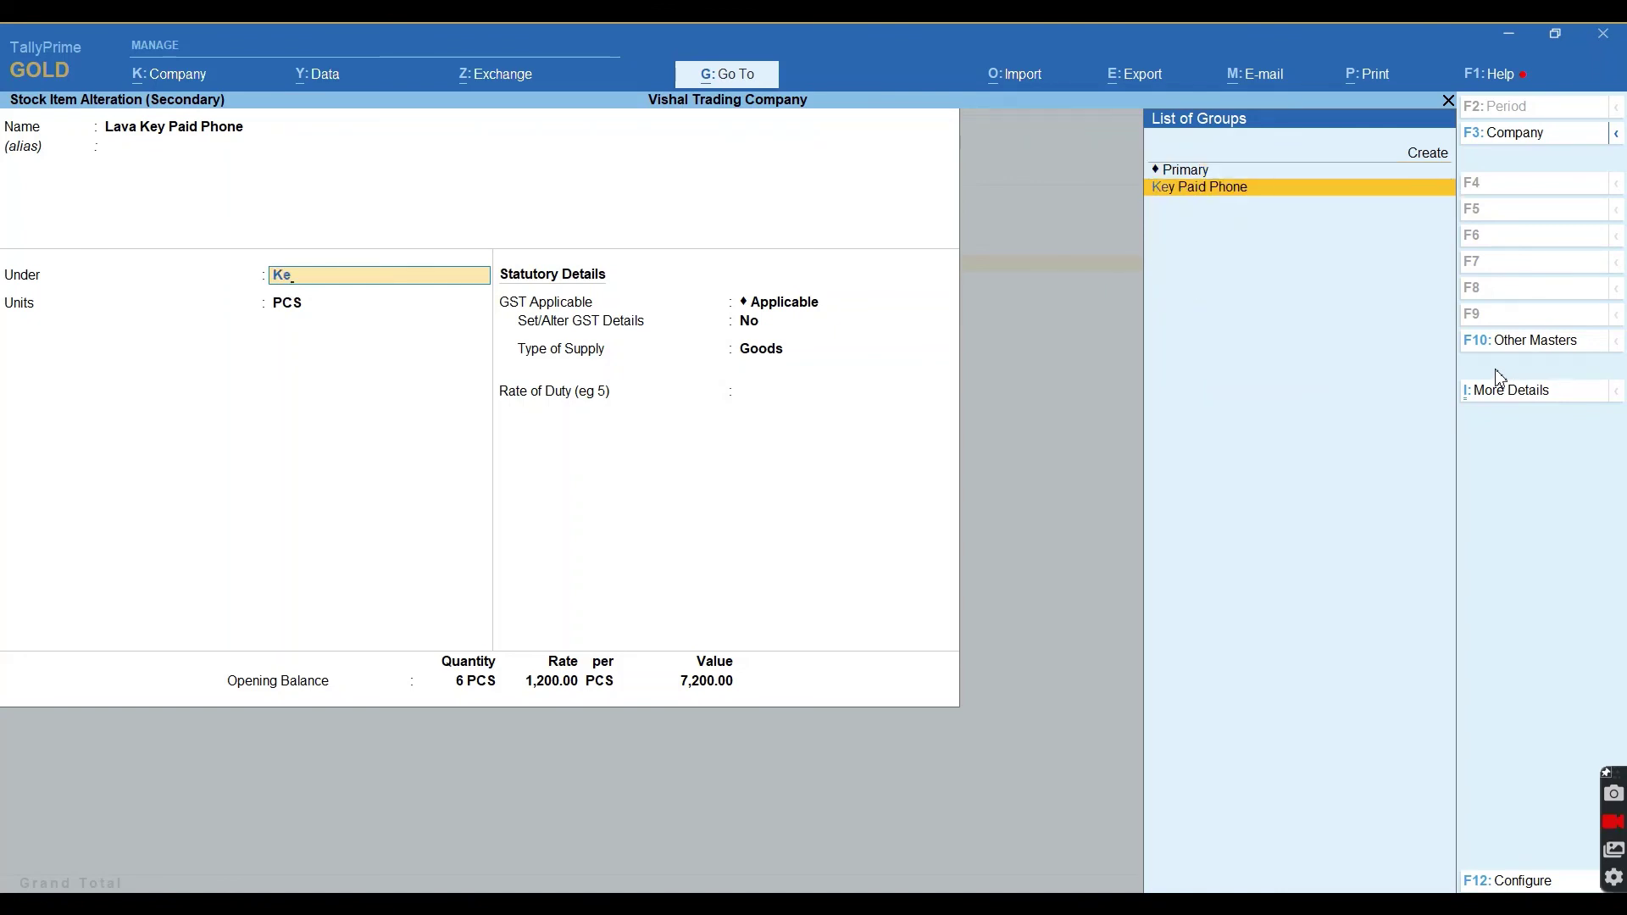
key(Return)
key(ctrl+a)
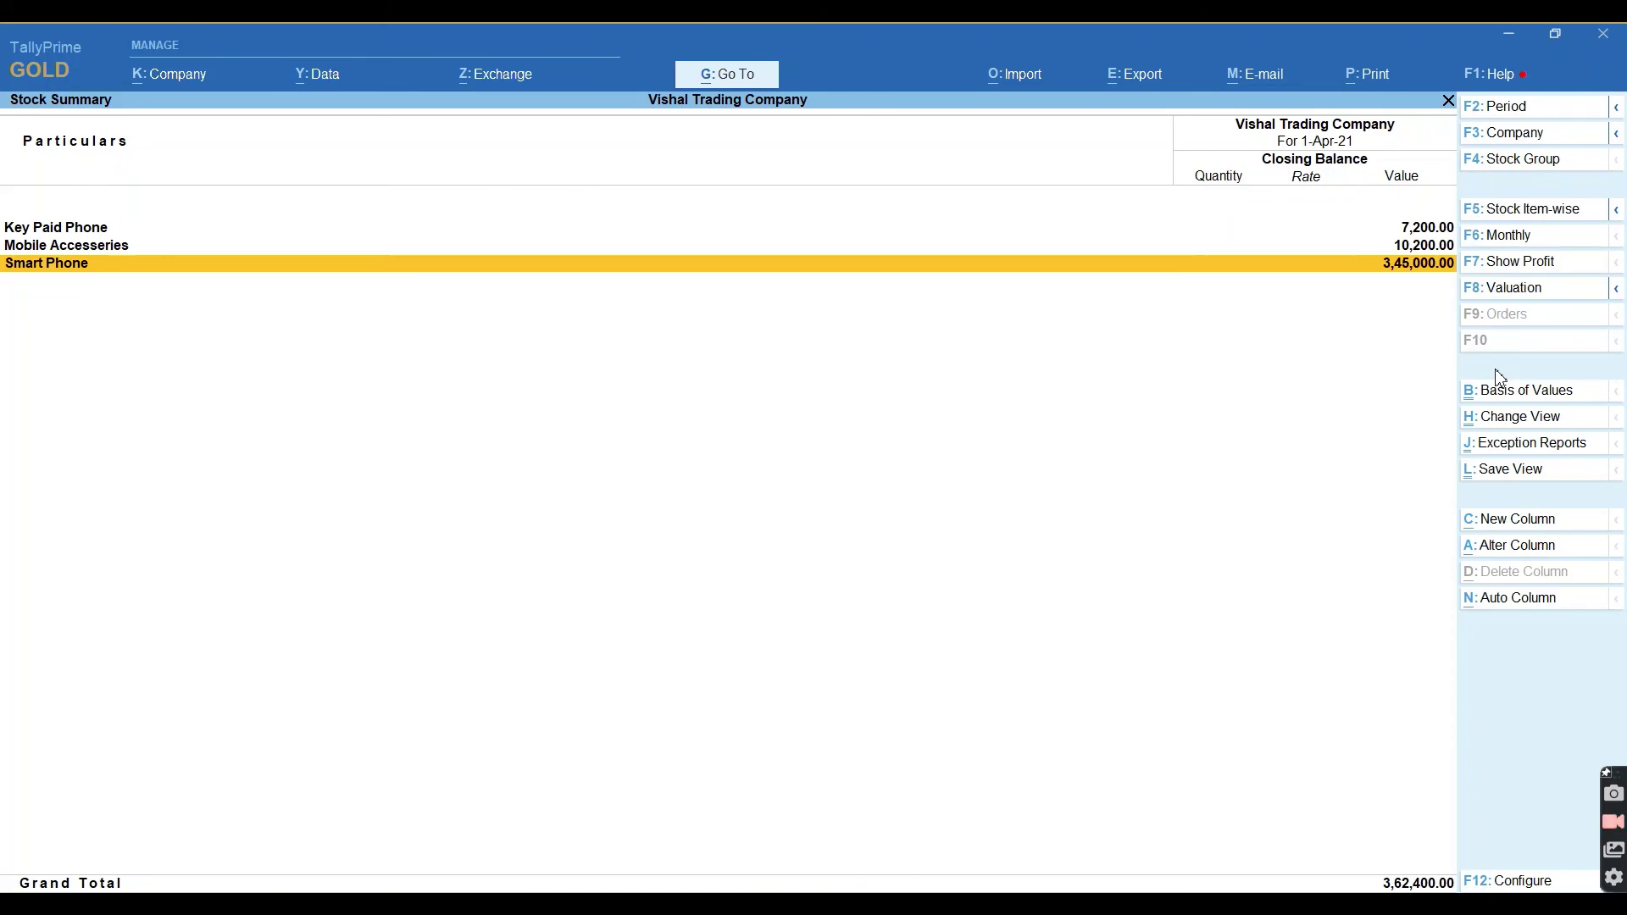
Review the Key Paid Phone and Mobile Accessories groups, then close the 3,62,400 Stock Summary.
key(Up)
key(Up)
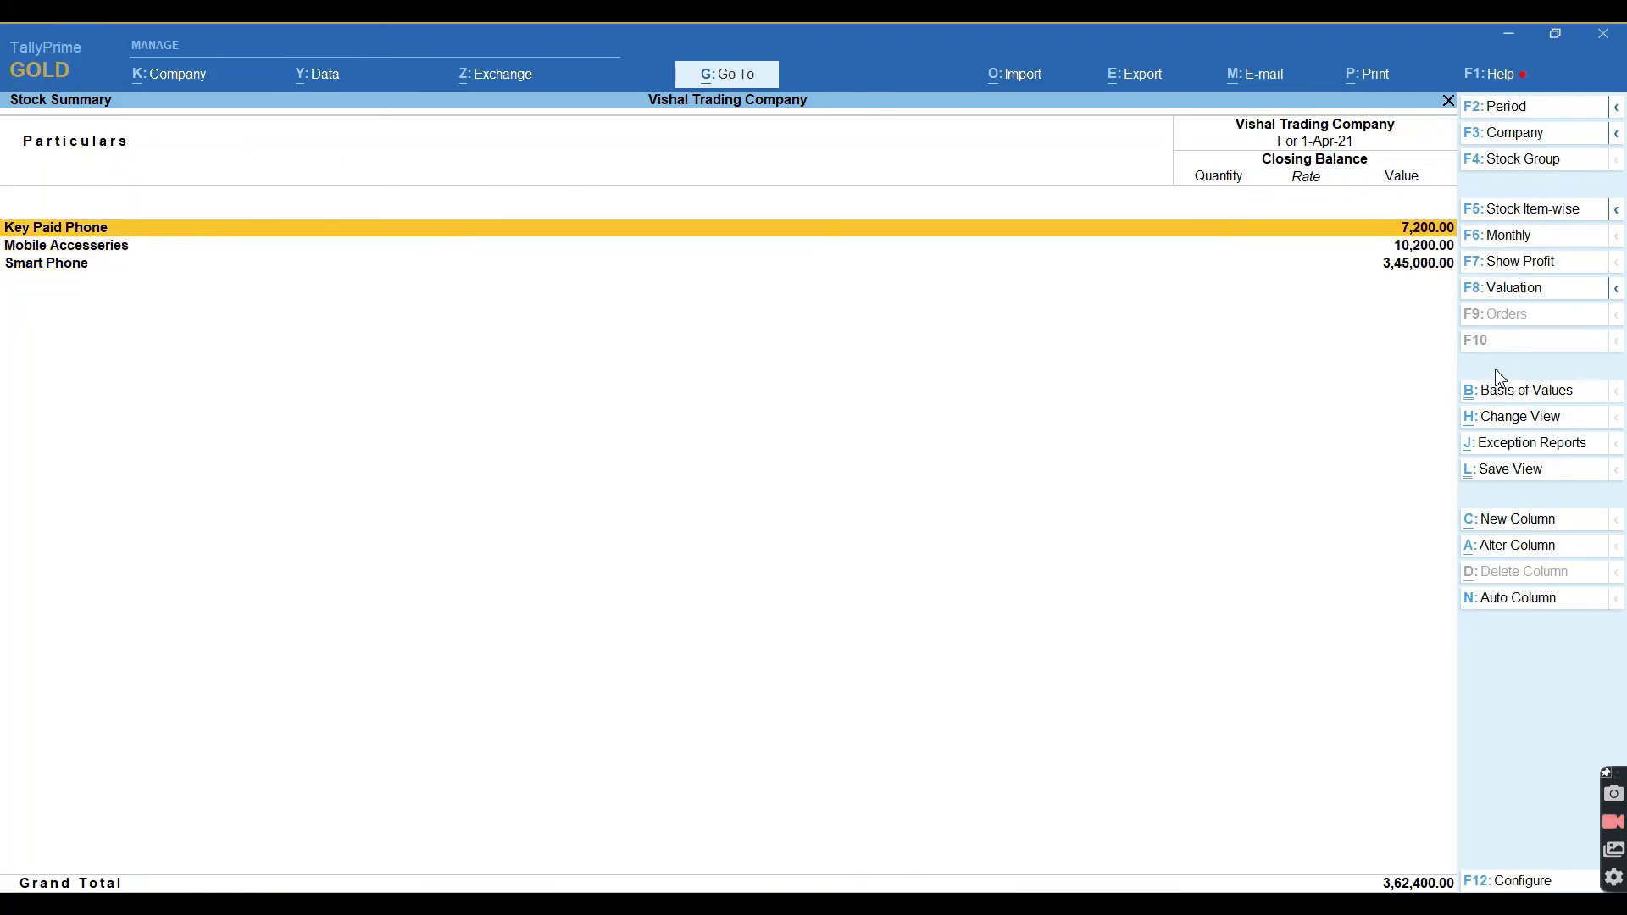
key(Down)
key(Down)
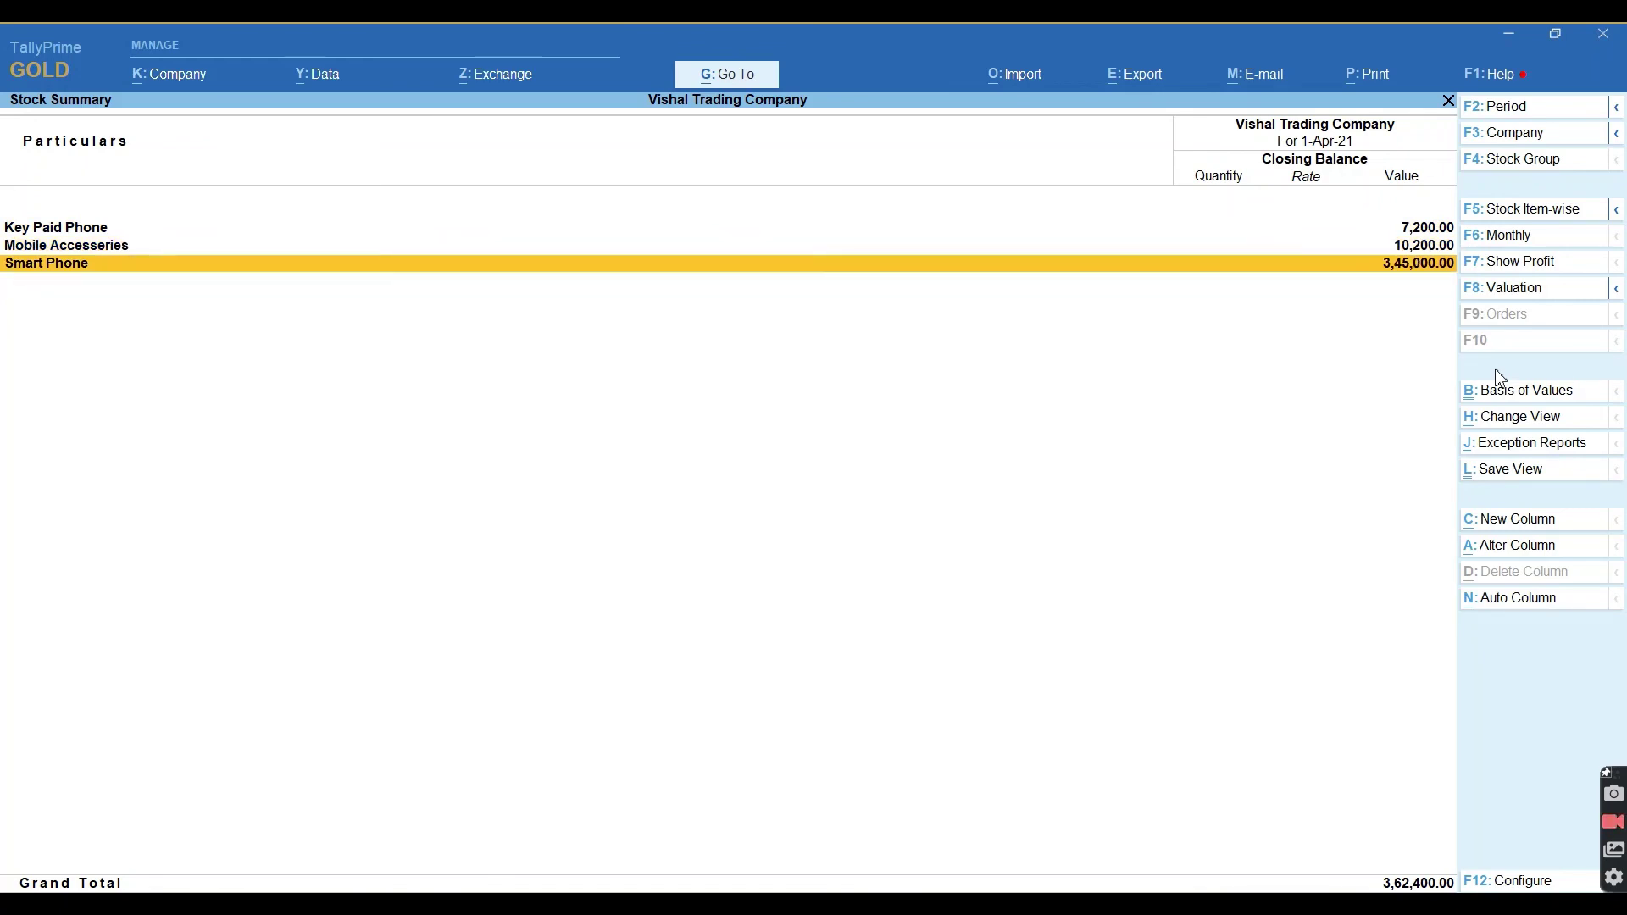
key(Escape)
key(Up)
key(Up)
key(Up)
key(Up)
key(Up)
key(Up)
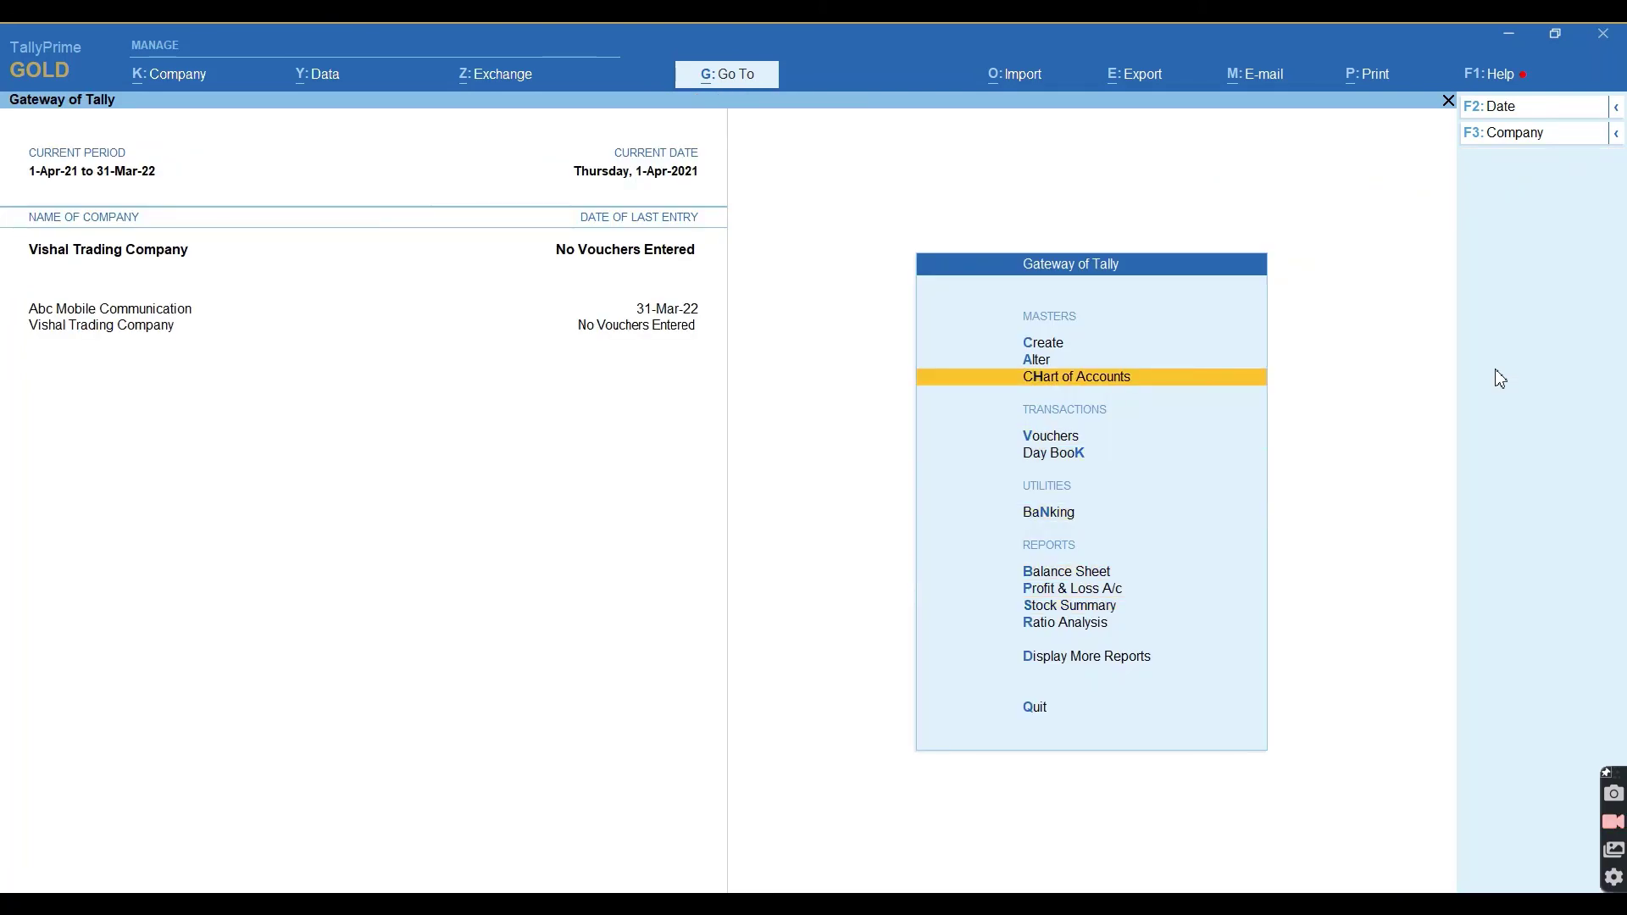
Open the I Phone x stock item for alteration.
key(Up)
key(Return)
key(Down)
key(Down)
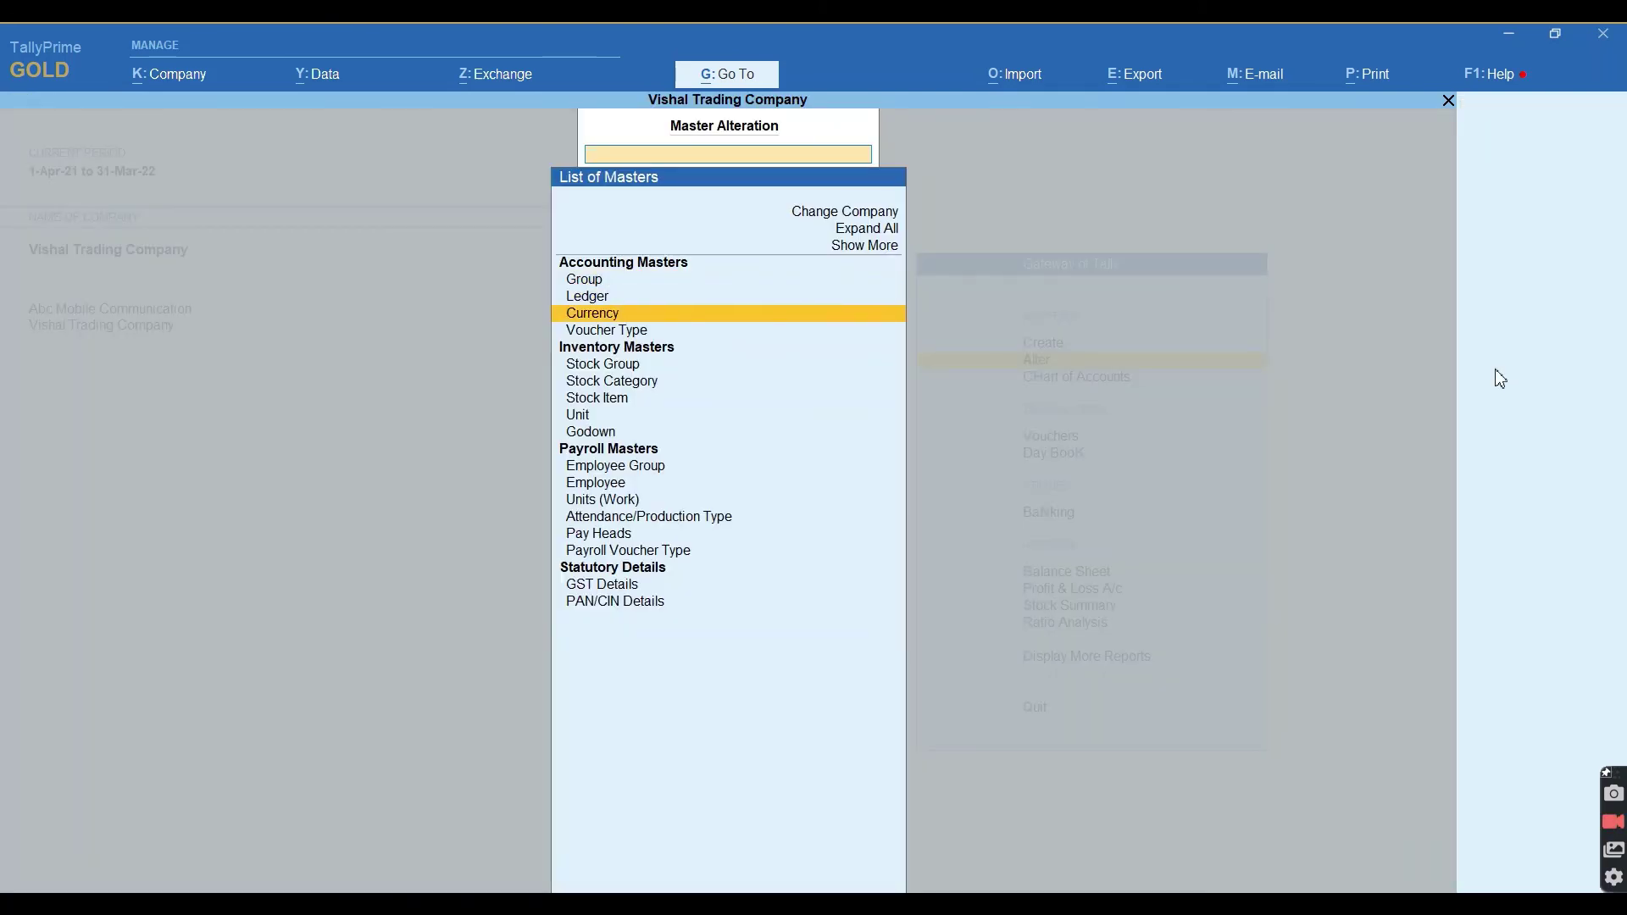
key(Down)
key(Down)
key(Down)
key(Down)
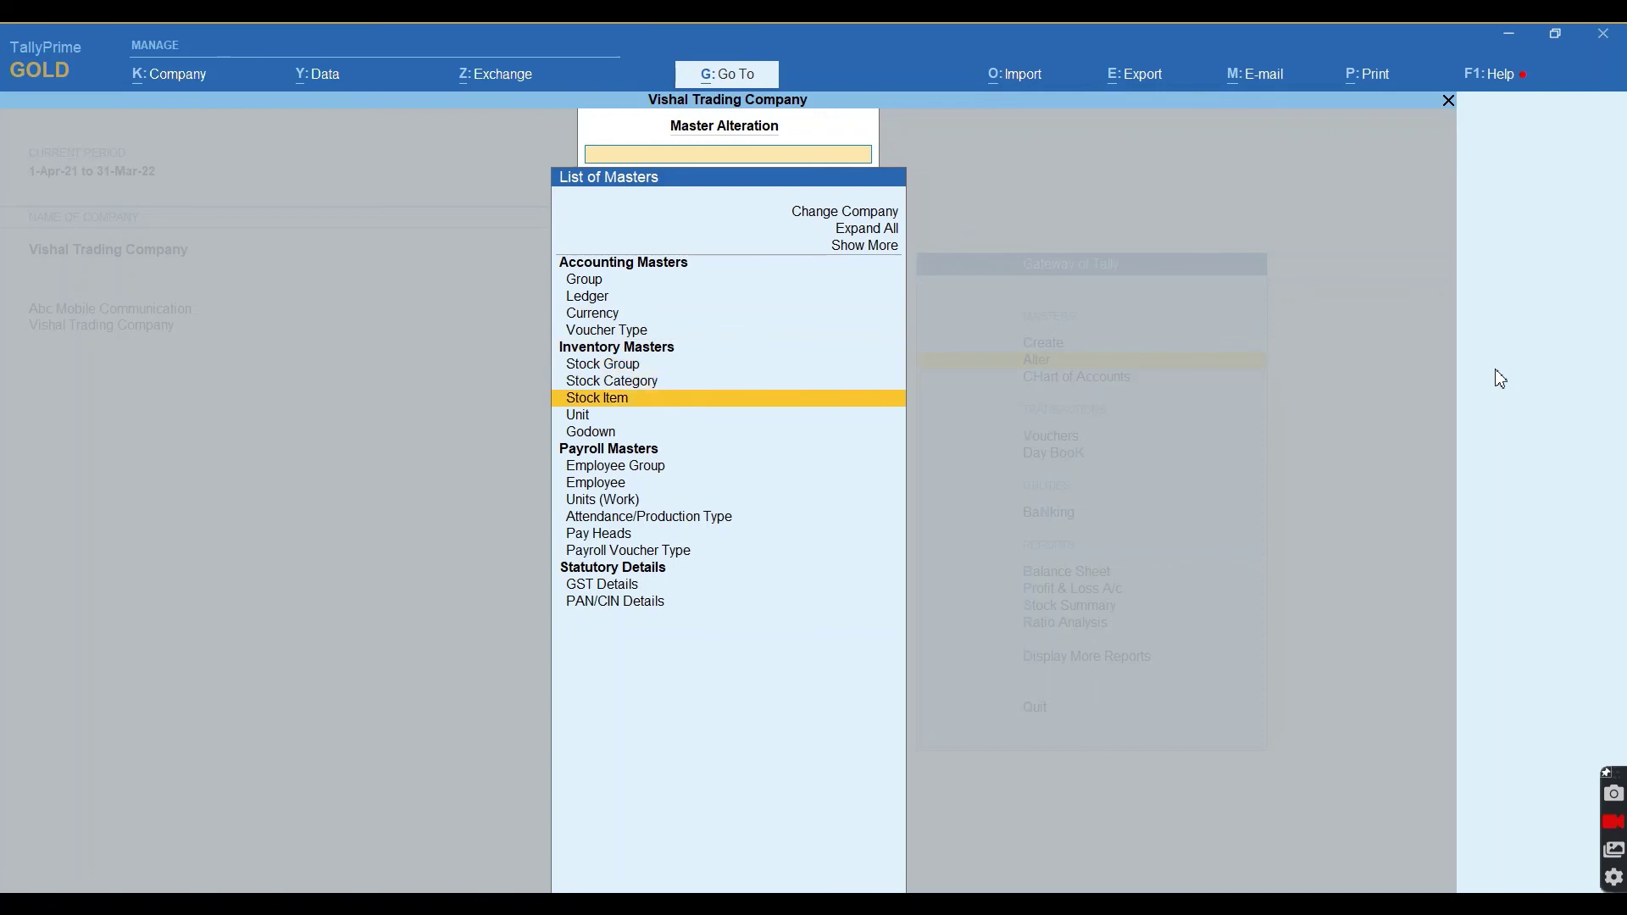
key(Return)
key(Down)
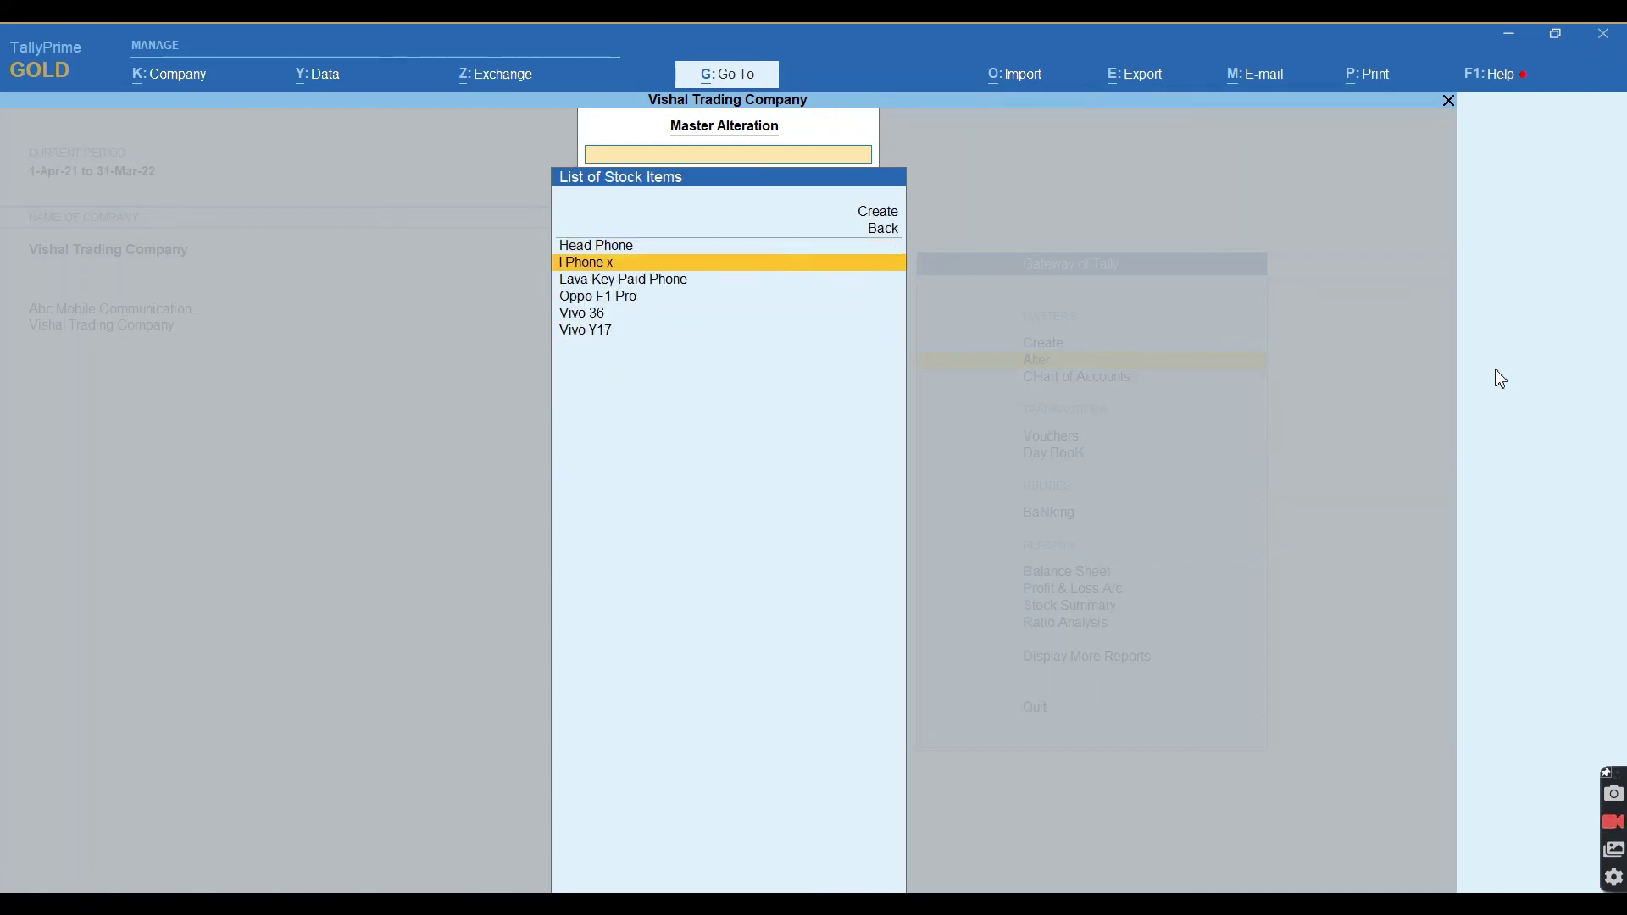
key(Return)
key(Return)
key(Return)
key(Return)
key(Return)
key(Return)
key(Return)
key(Return)
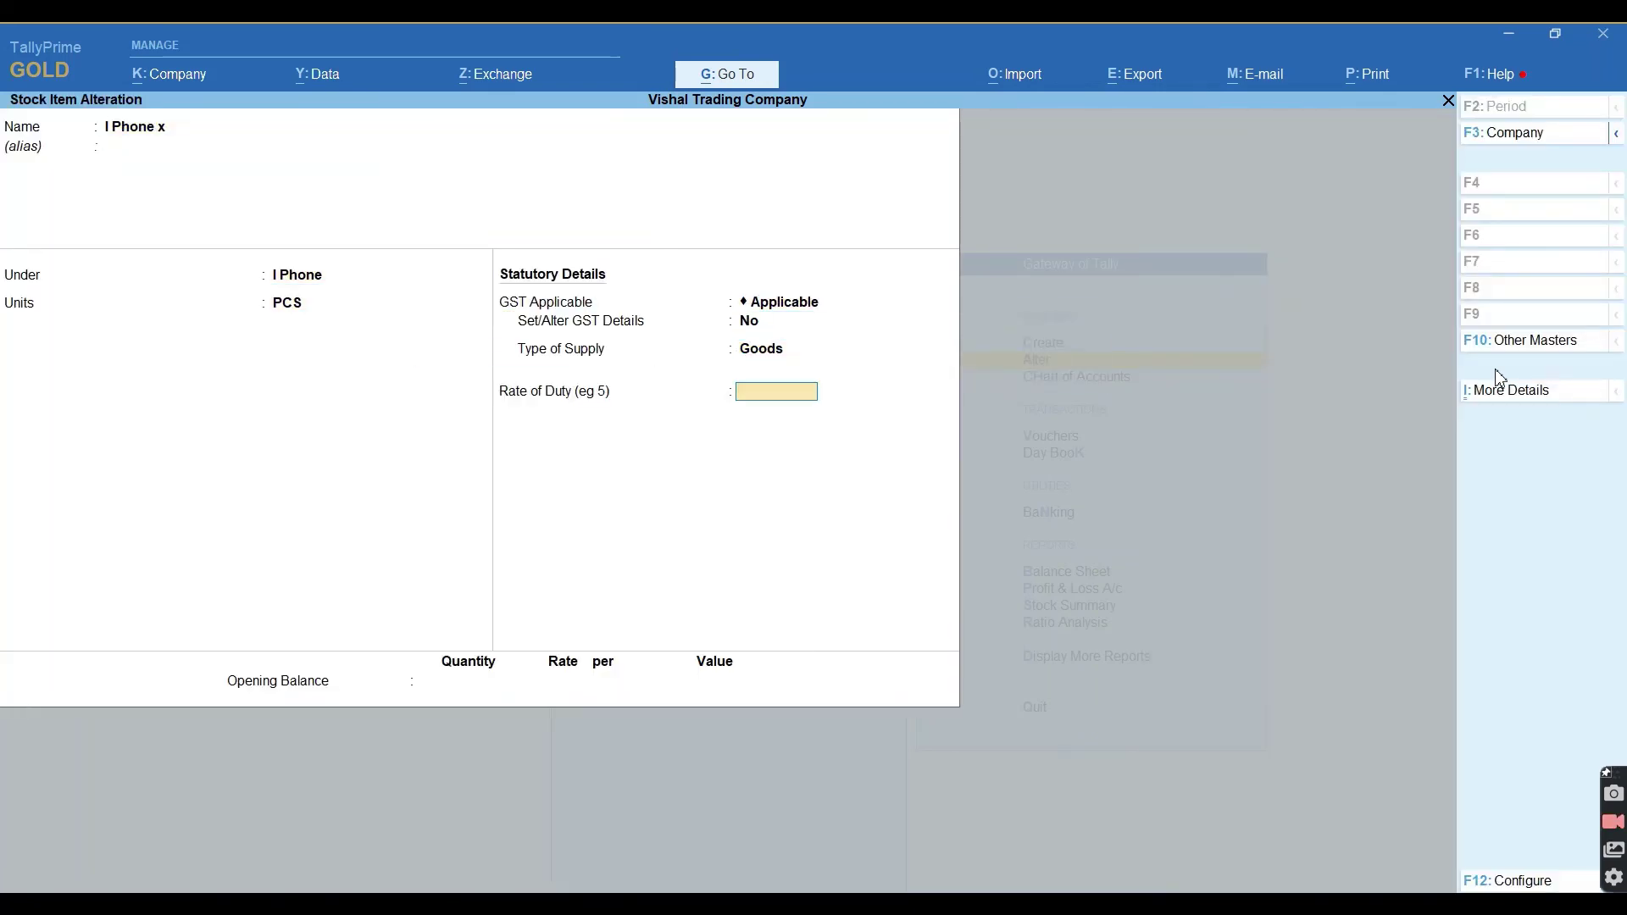
key(Return)
Give I Phone x 15 PCS opening stock at 85,000: 10 in GADARPUR, 5 in Rudrapur.
text(15)
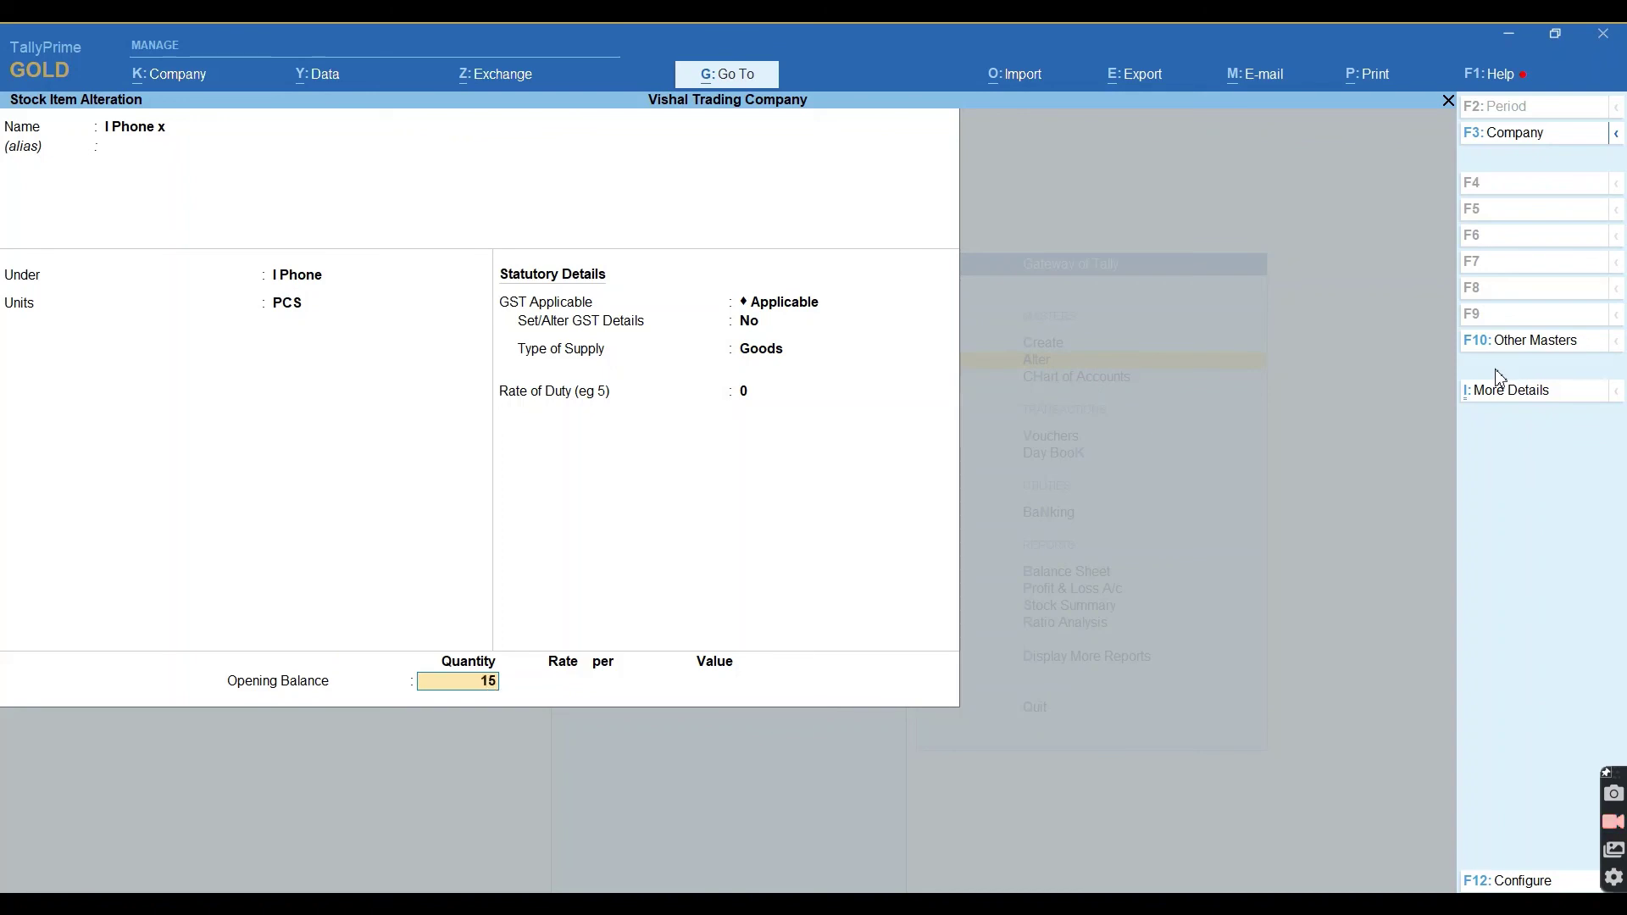
key(Return)
key(Return)
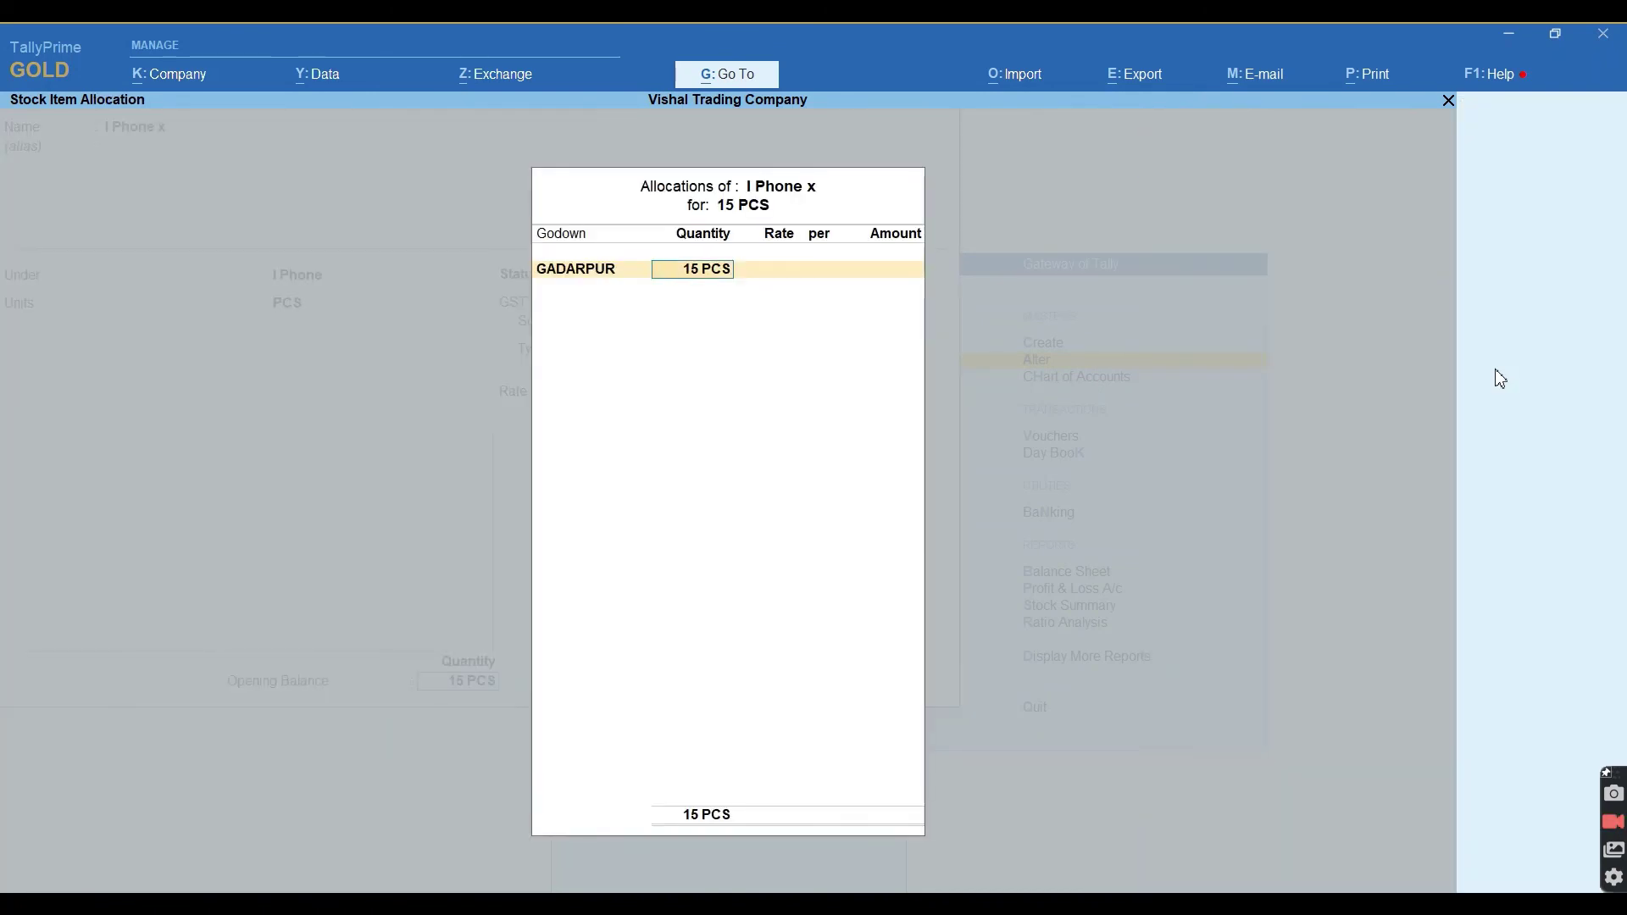
text(10)
key(Return)
text(85000)
key(Return)
key(Return)
key(Return)
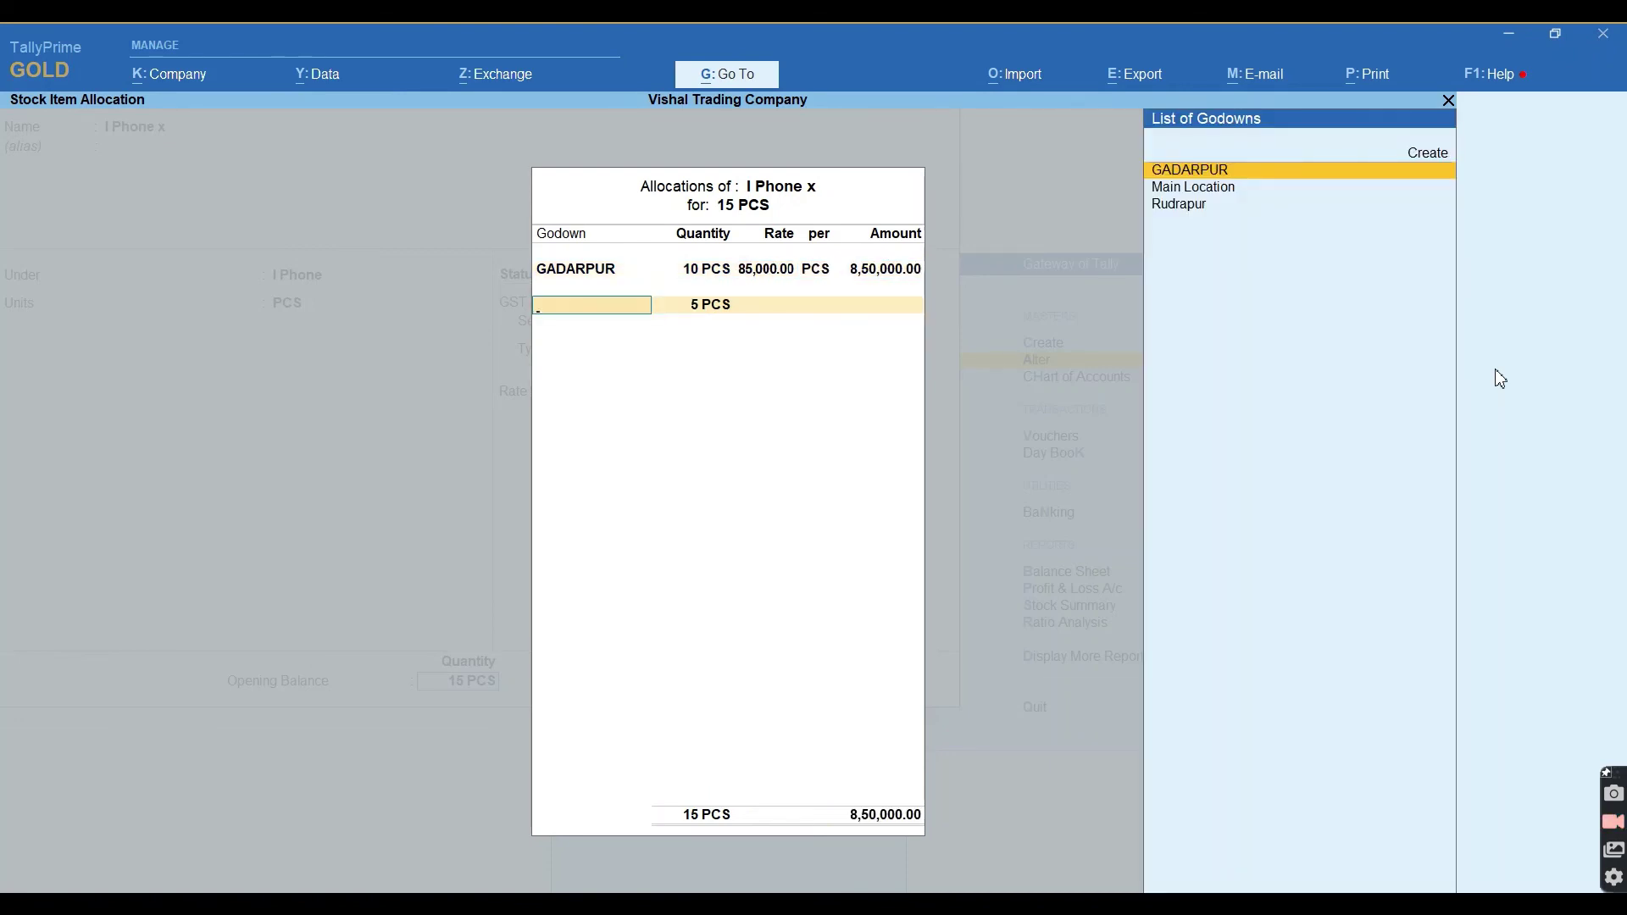
key(Down)
key(Down)
key(Return)
key(Return)
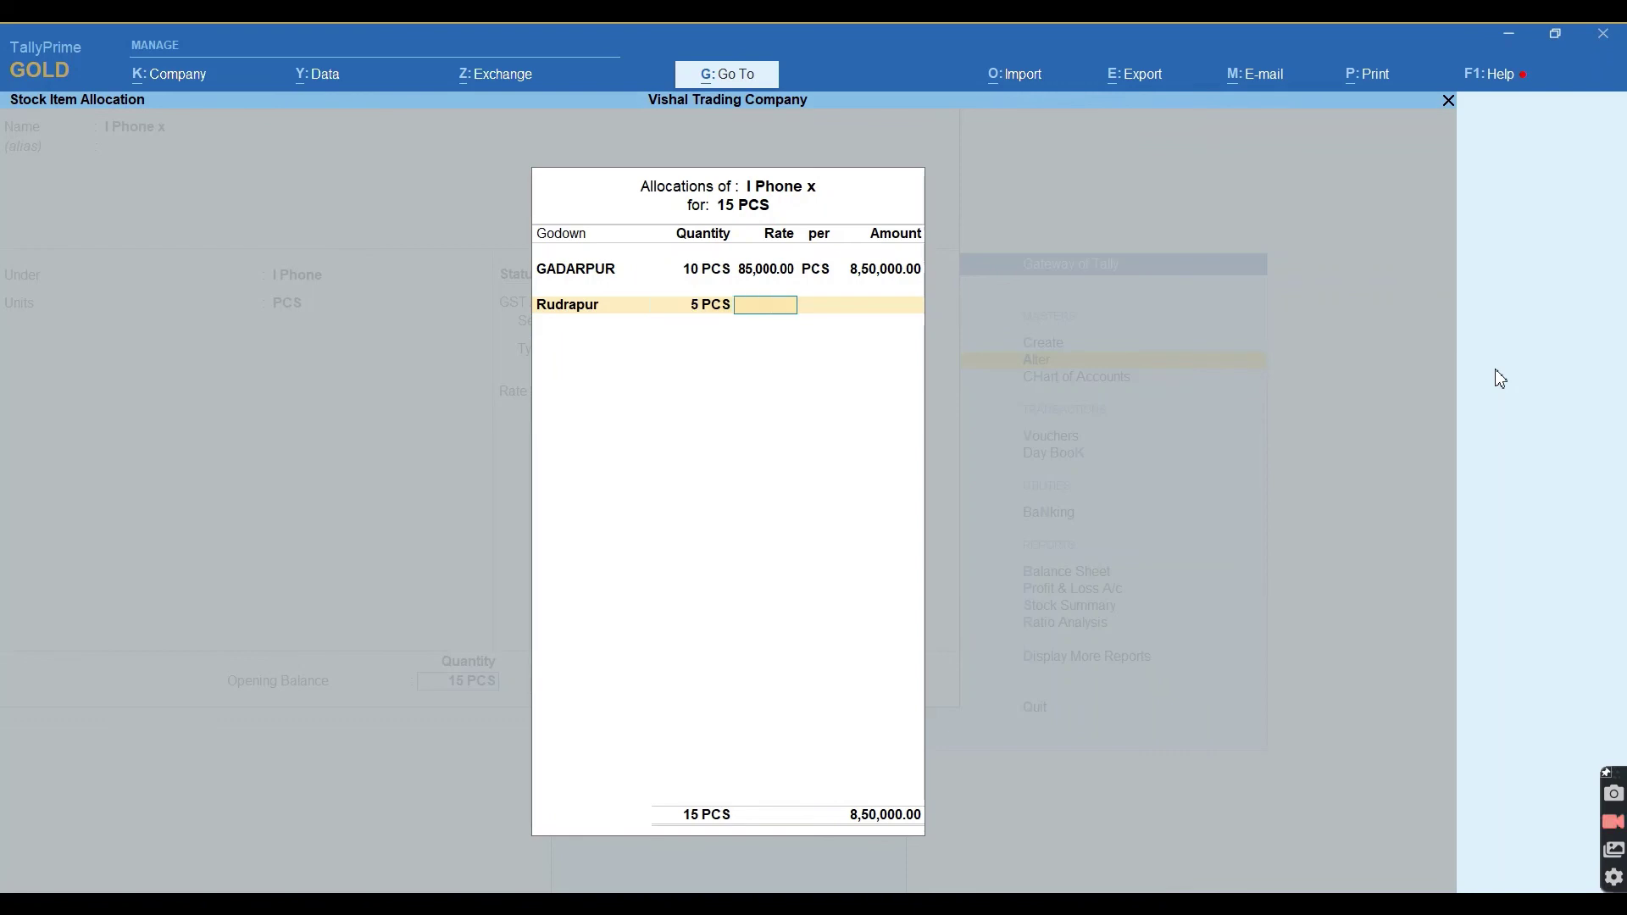
text(85000)
key(Return)
key(Return)
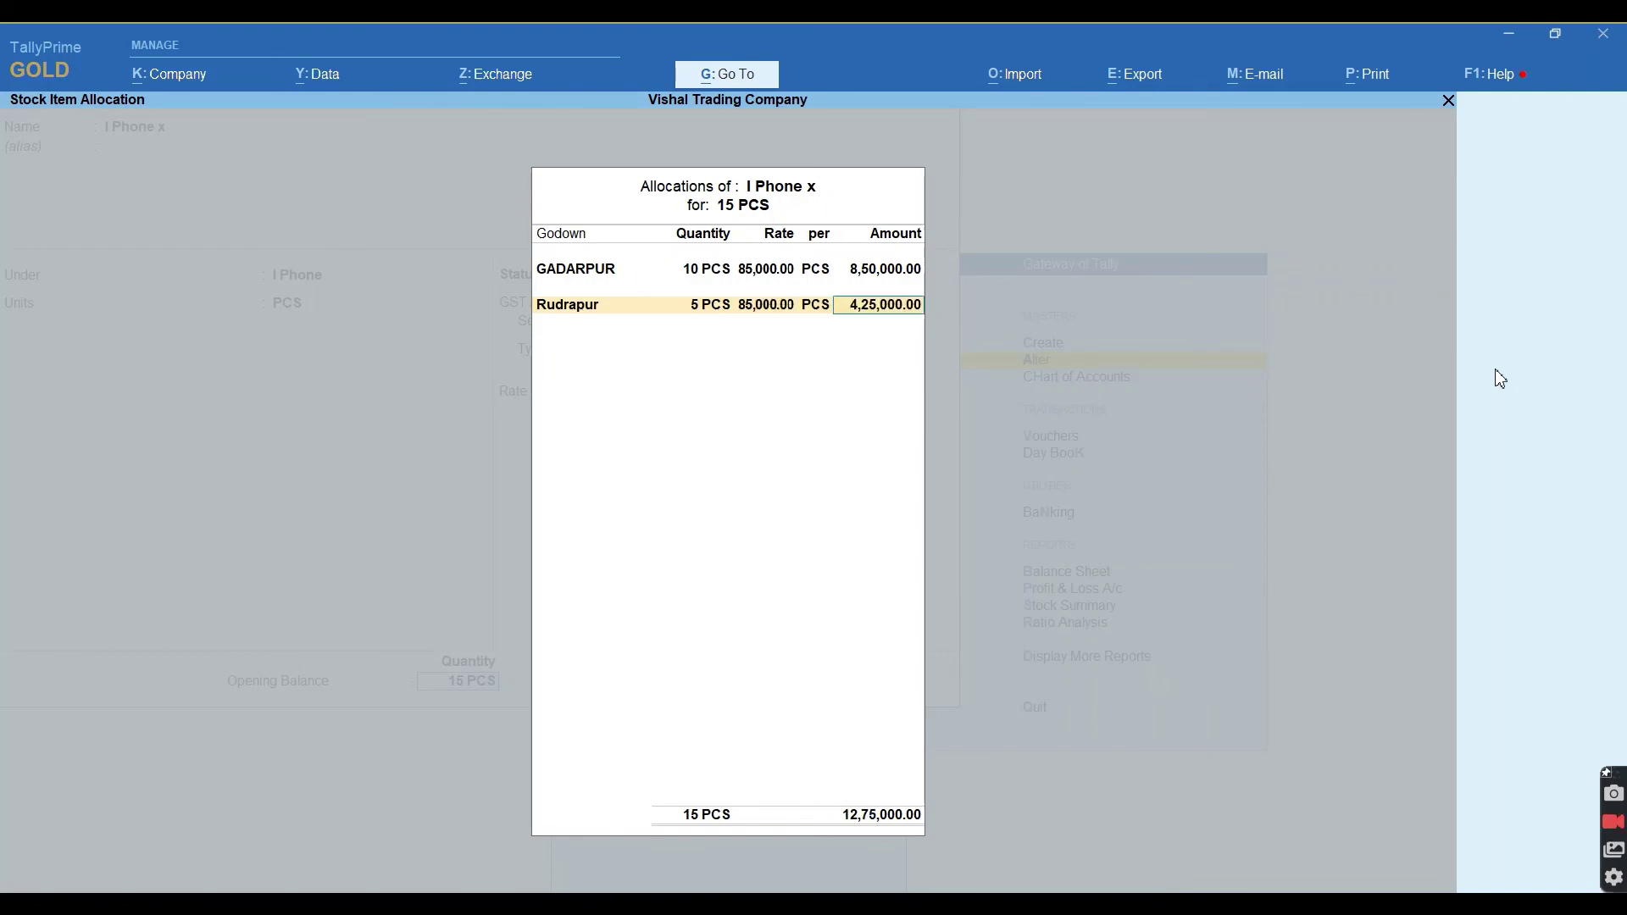
key(Return)
key(Return)
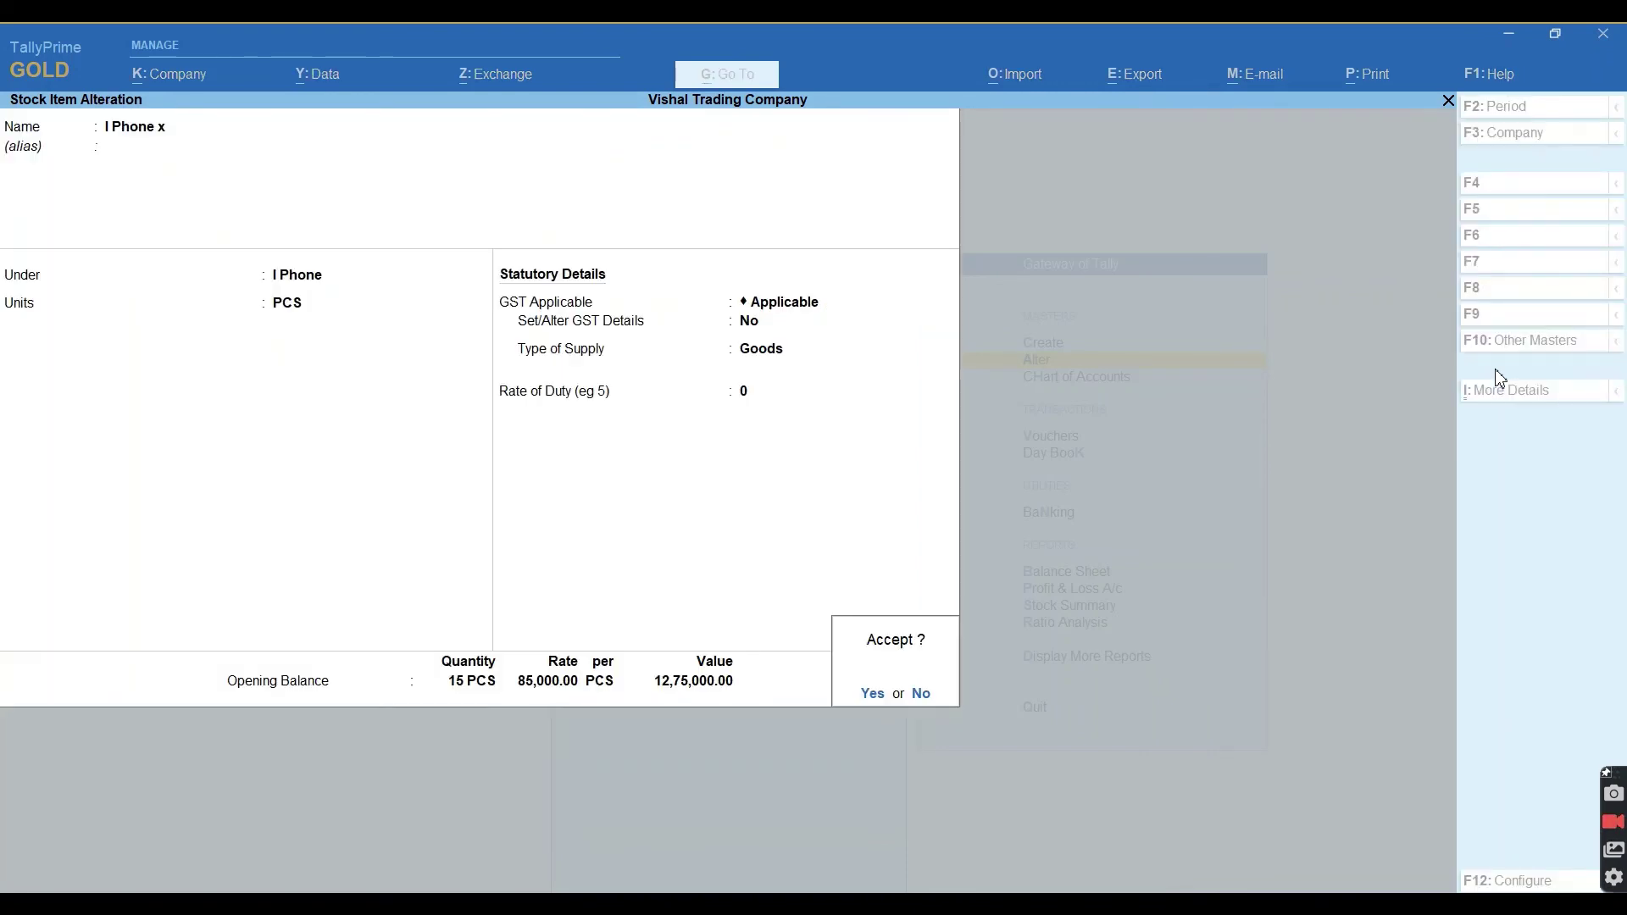
key(Return)
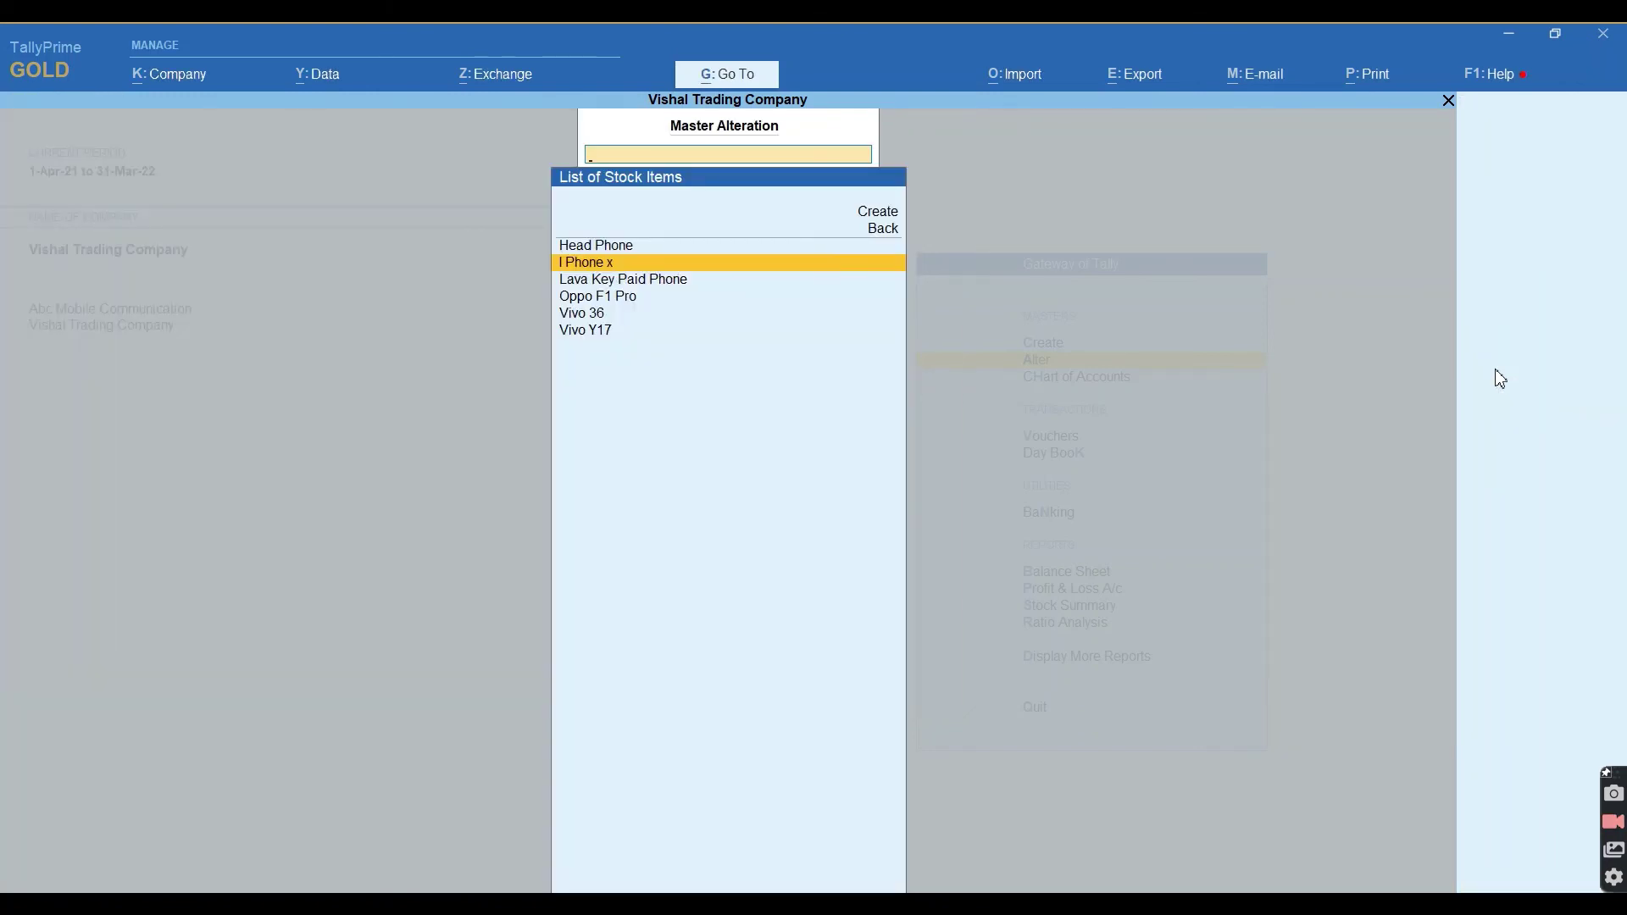
key(Escape)
key(Escape)
key(Down)
key(Down)
key(Down)
key(Down)
key(Down)
key(Down)
key(Down)
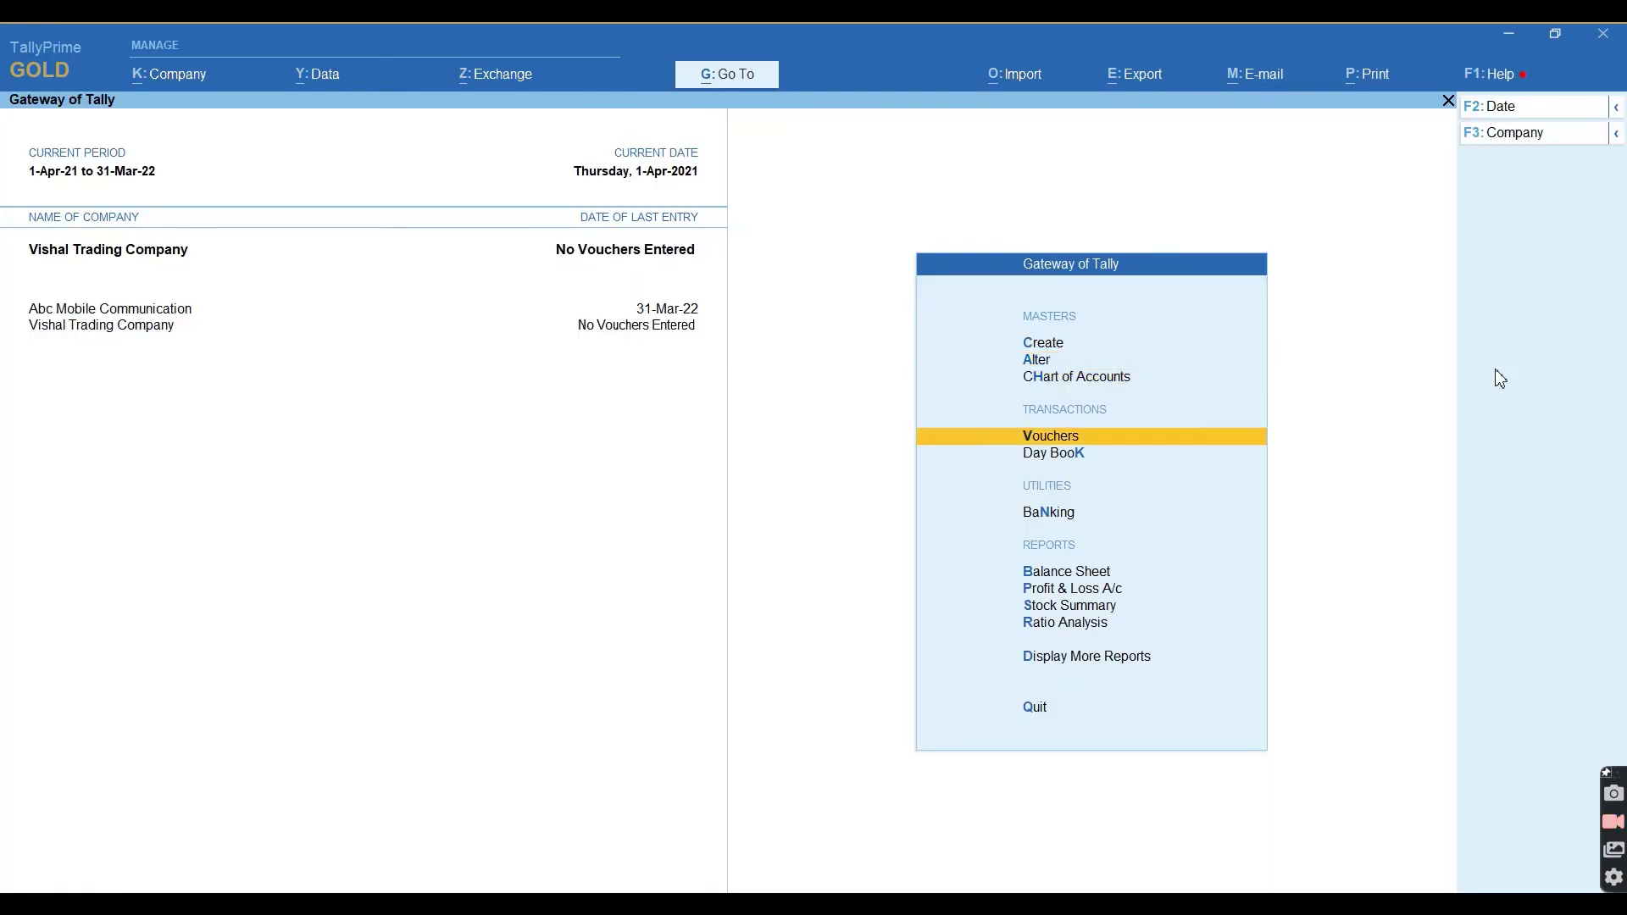
In the Stock Summary, drill into the I Phone, Key Paid Phone and Mobile Accessories groups.
key(Return)
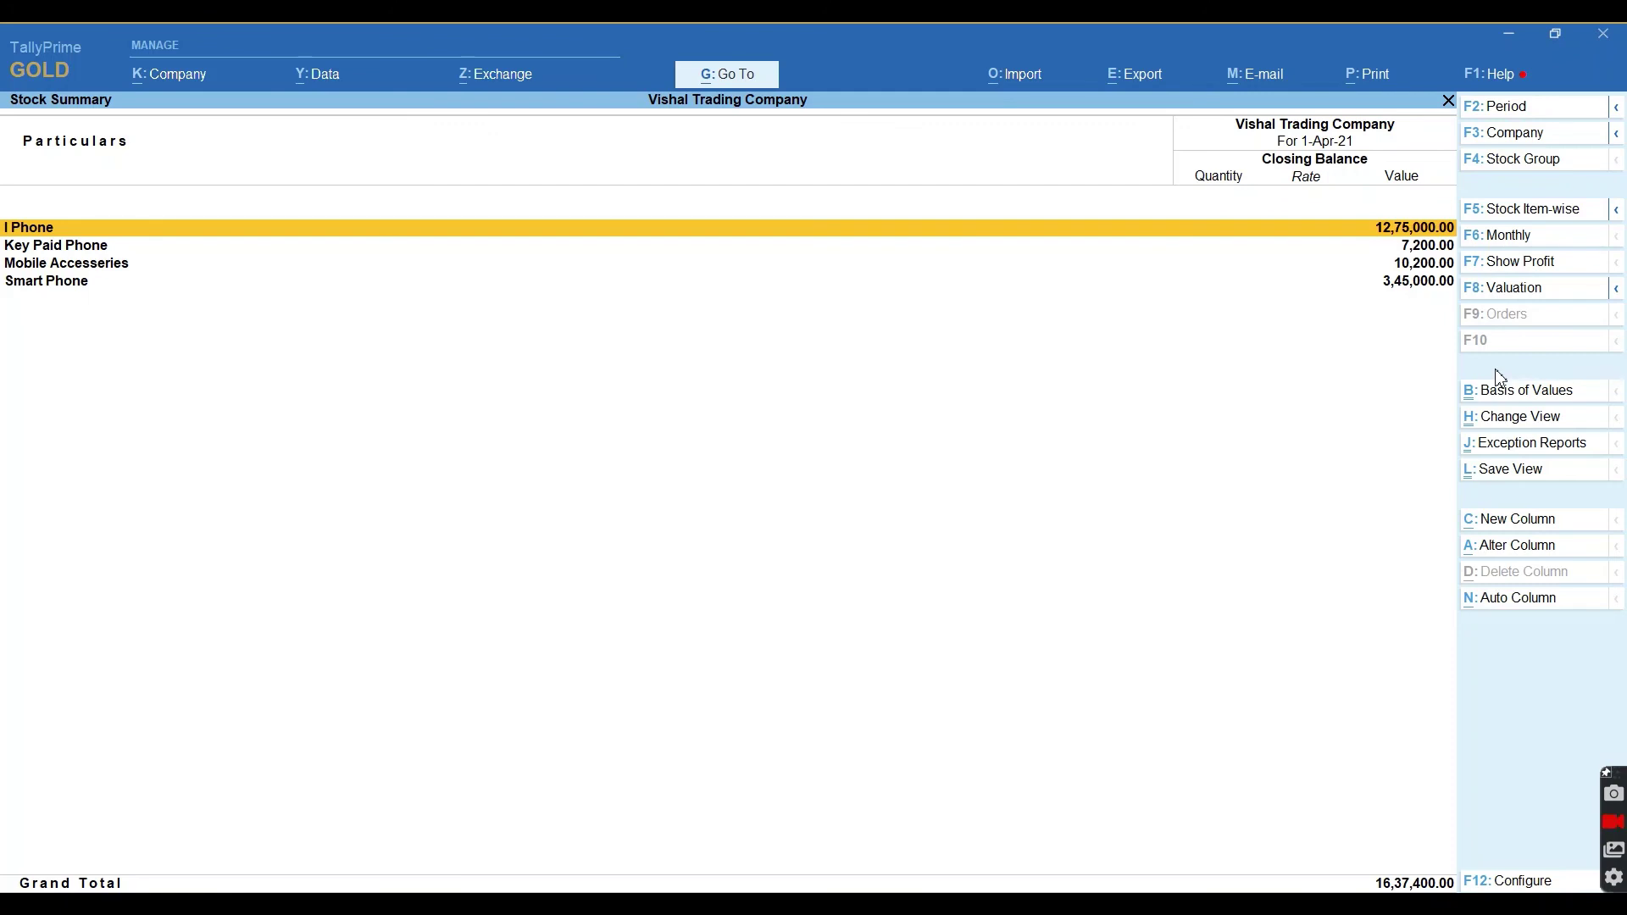
key(Return)
key(Escape)
key(Down)
key(Return)
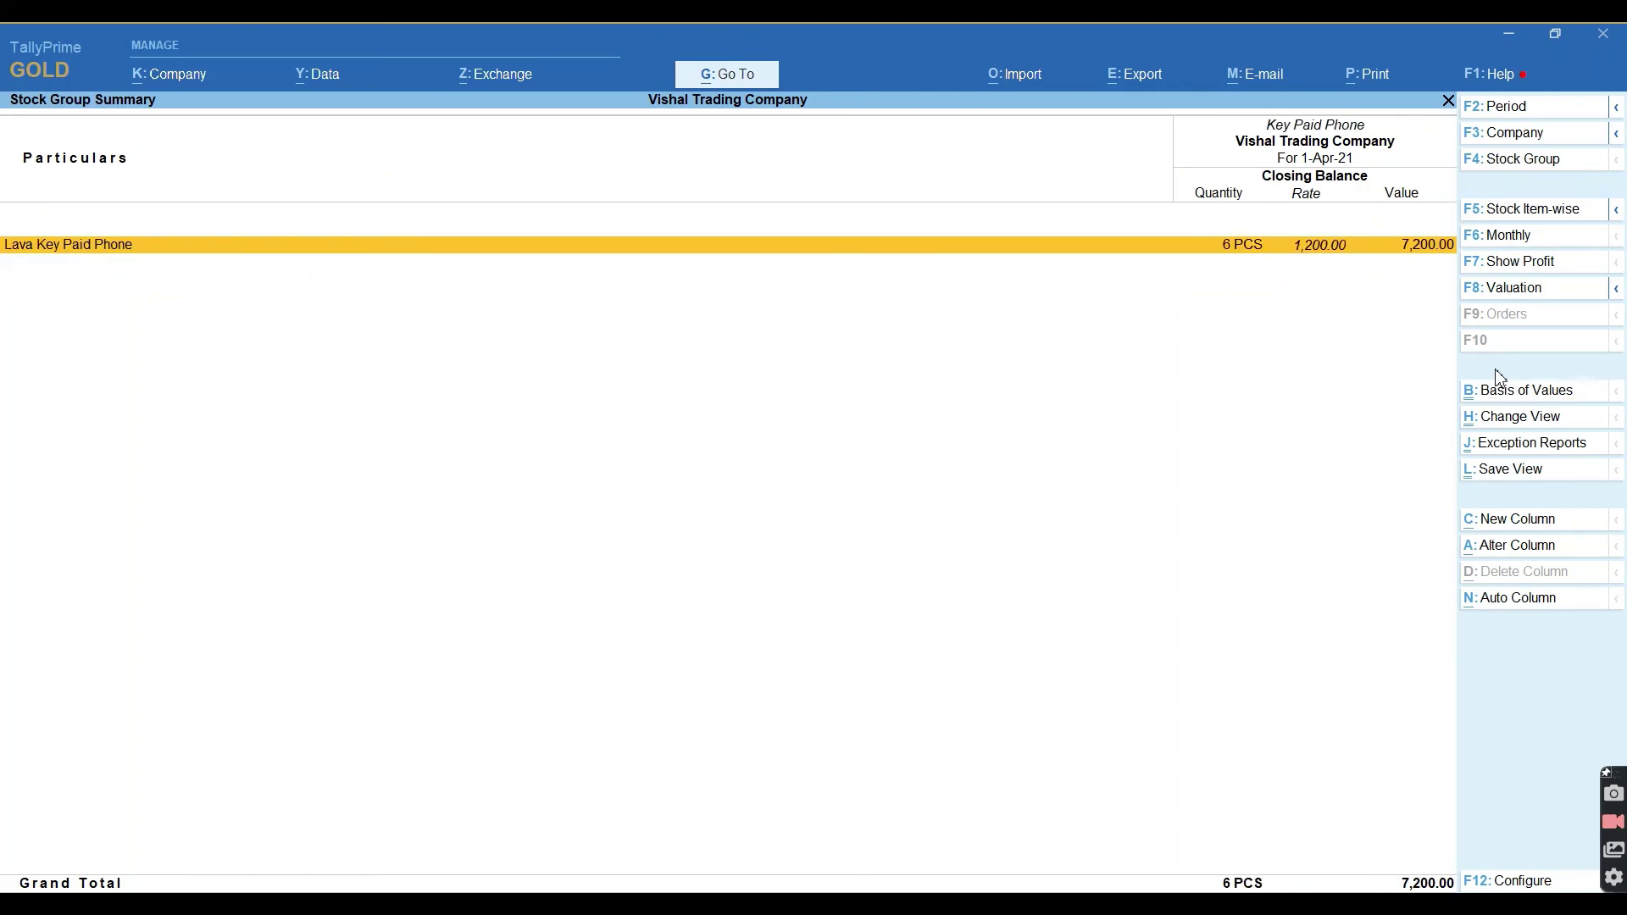
key(Escape)
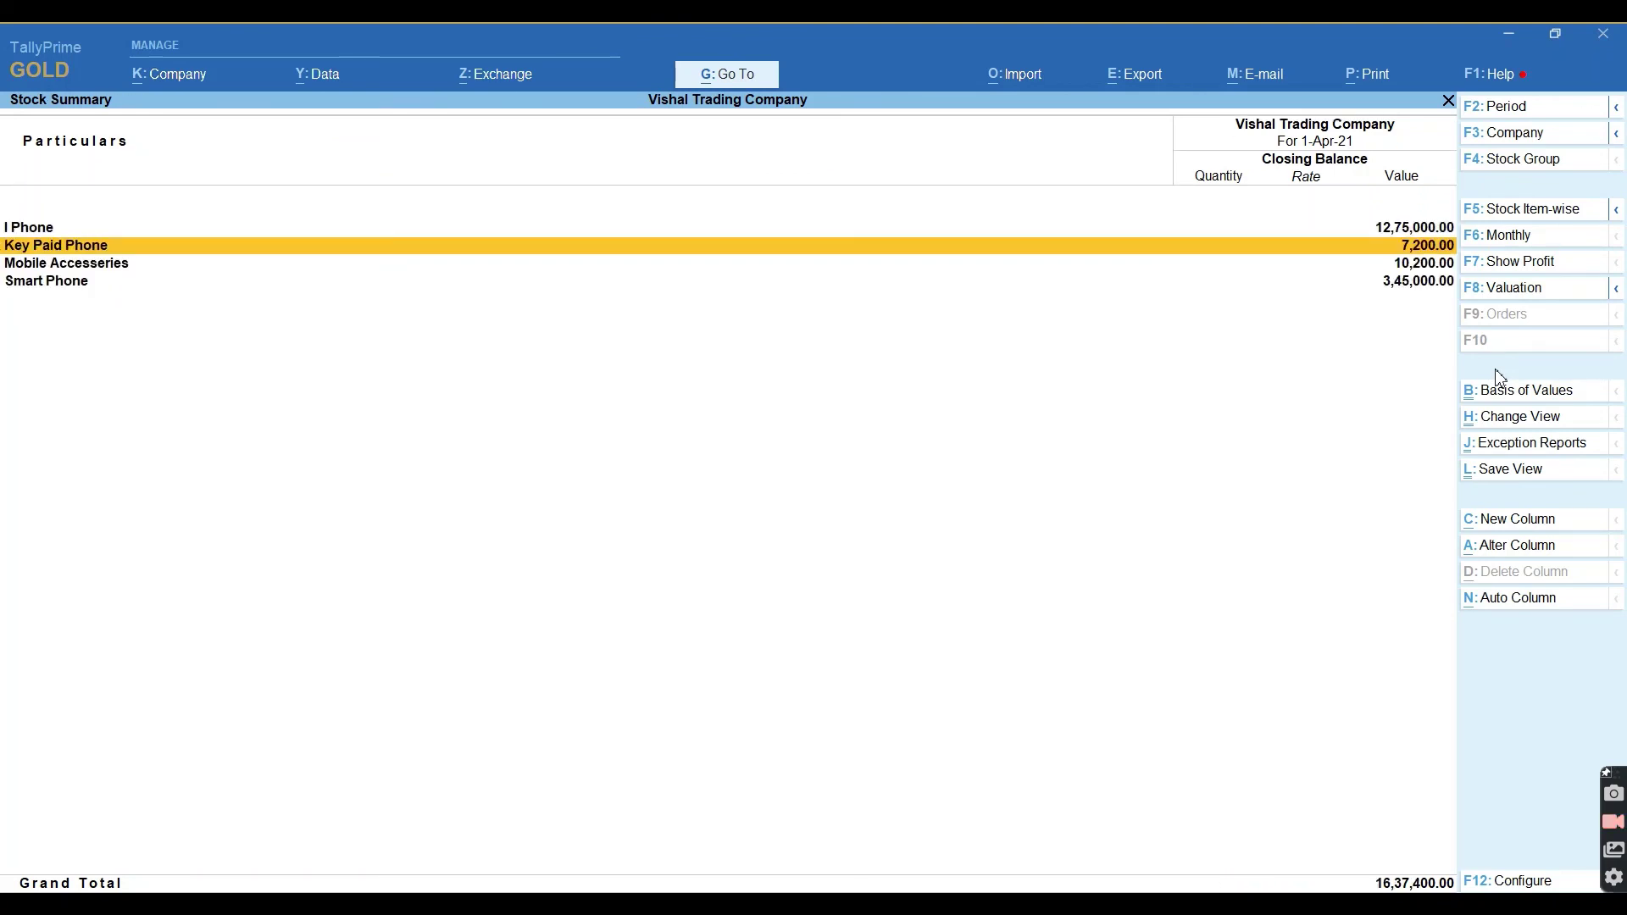
key(Down)
key(Return)
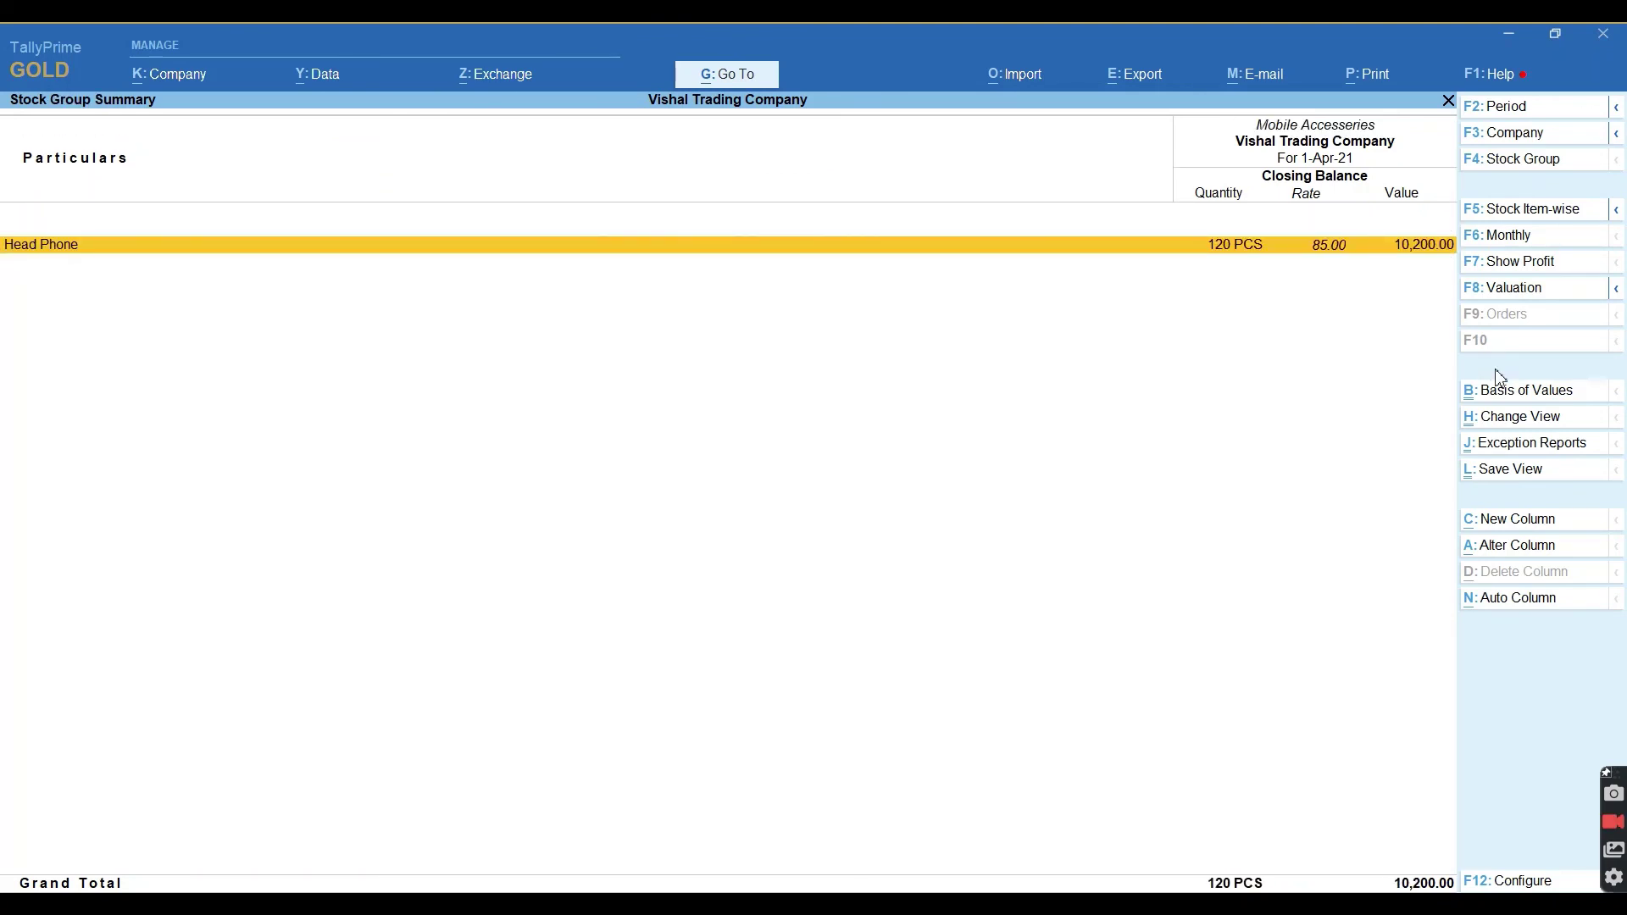
key(Escape)
Drill into the Smart Phone group, then its Oppo and Vivo Smart Phone subgroups.
key(Down)
key(Return)
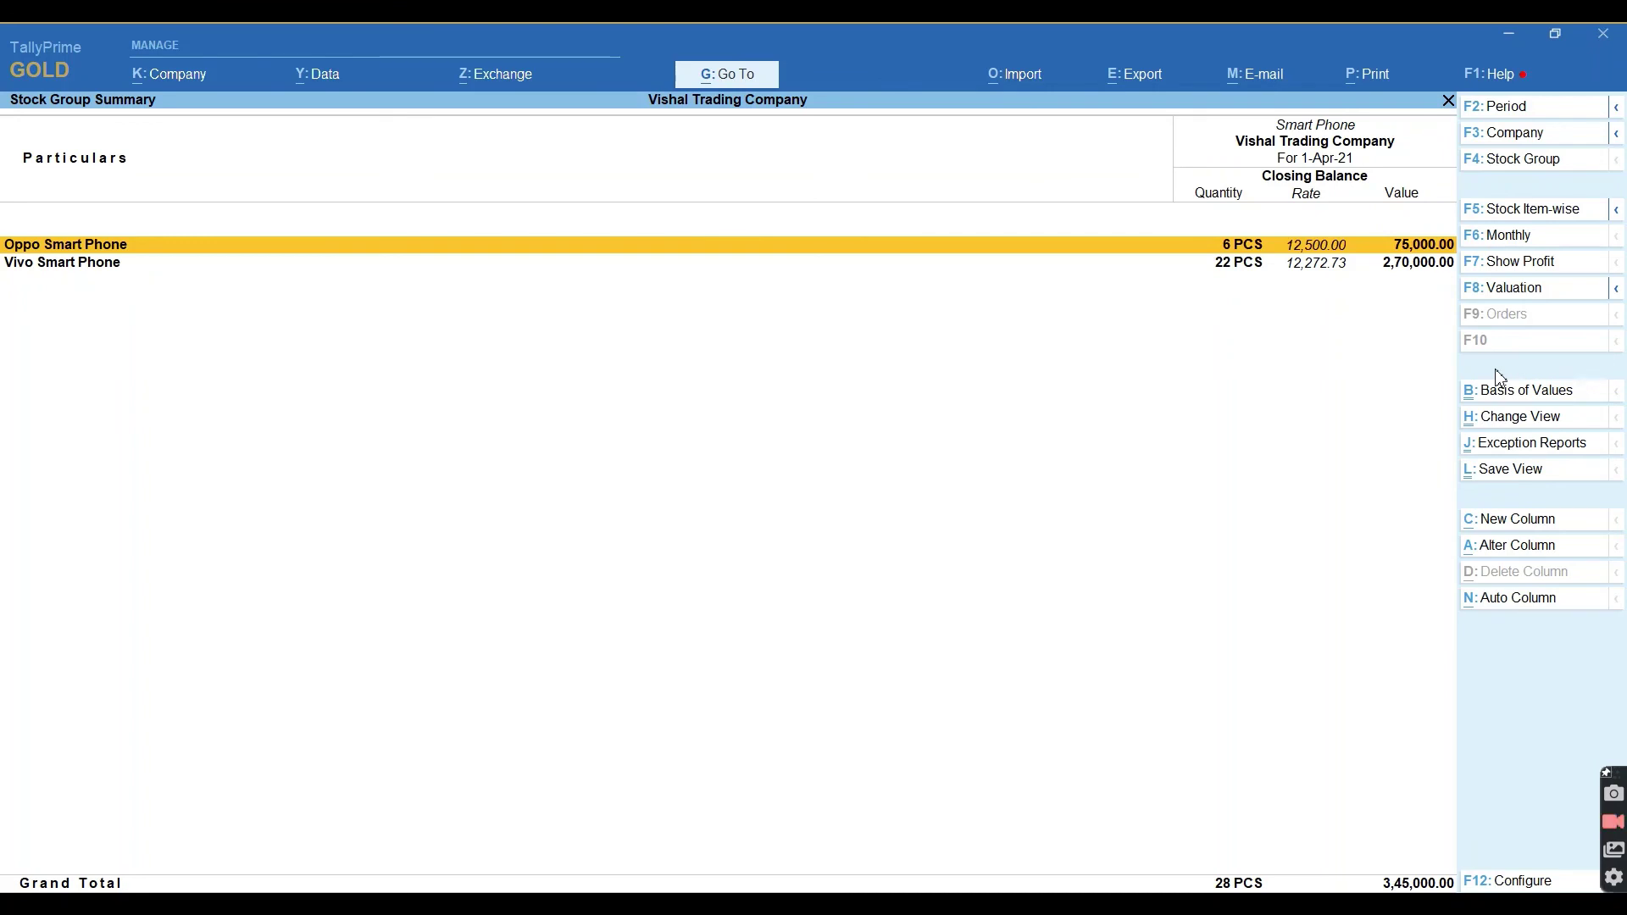
key(Return)
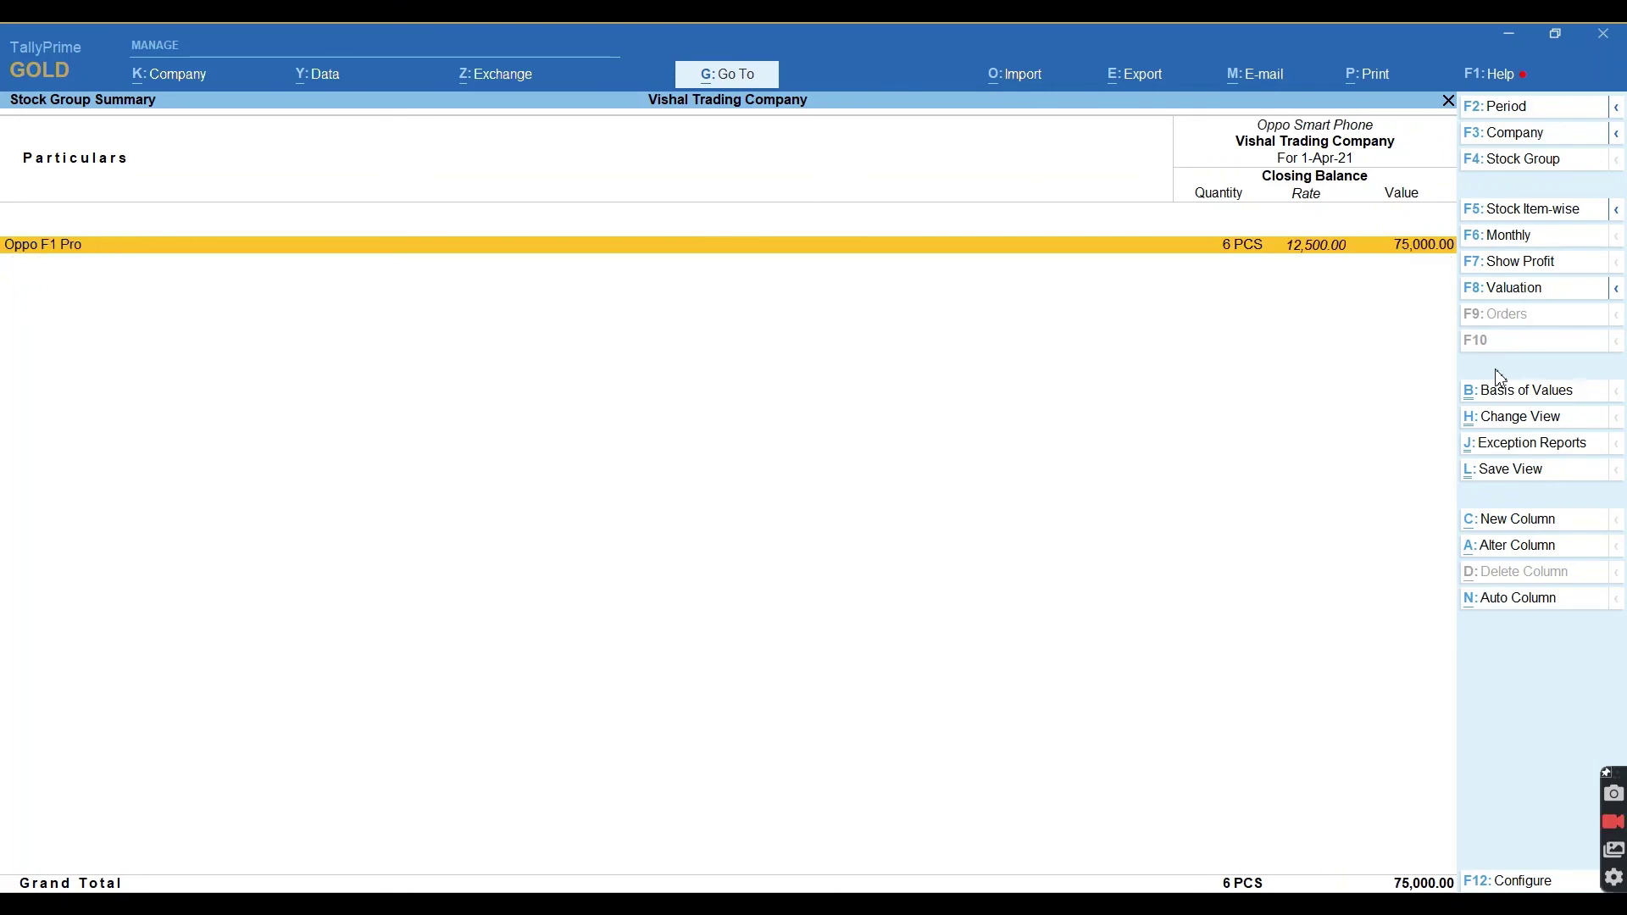
key(Escape)
key(Down)
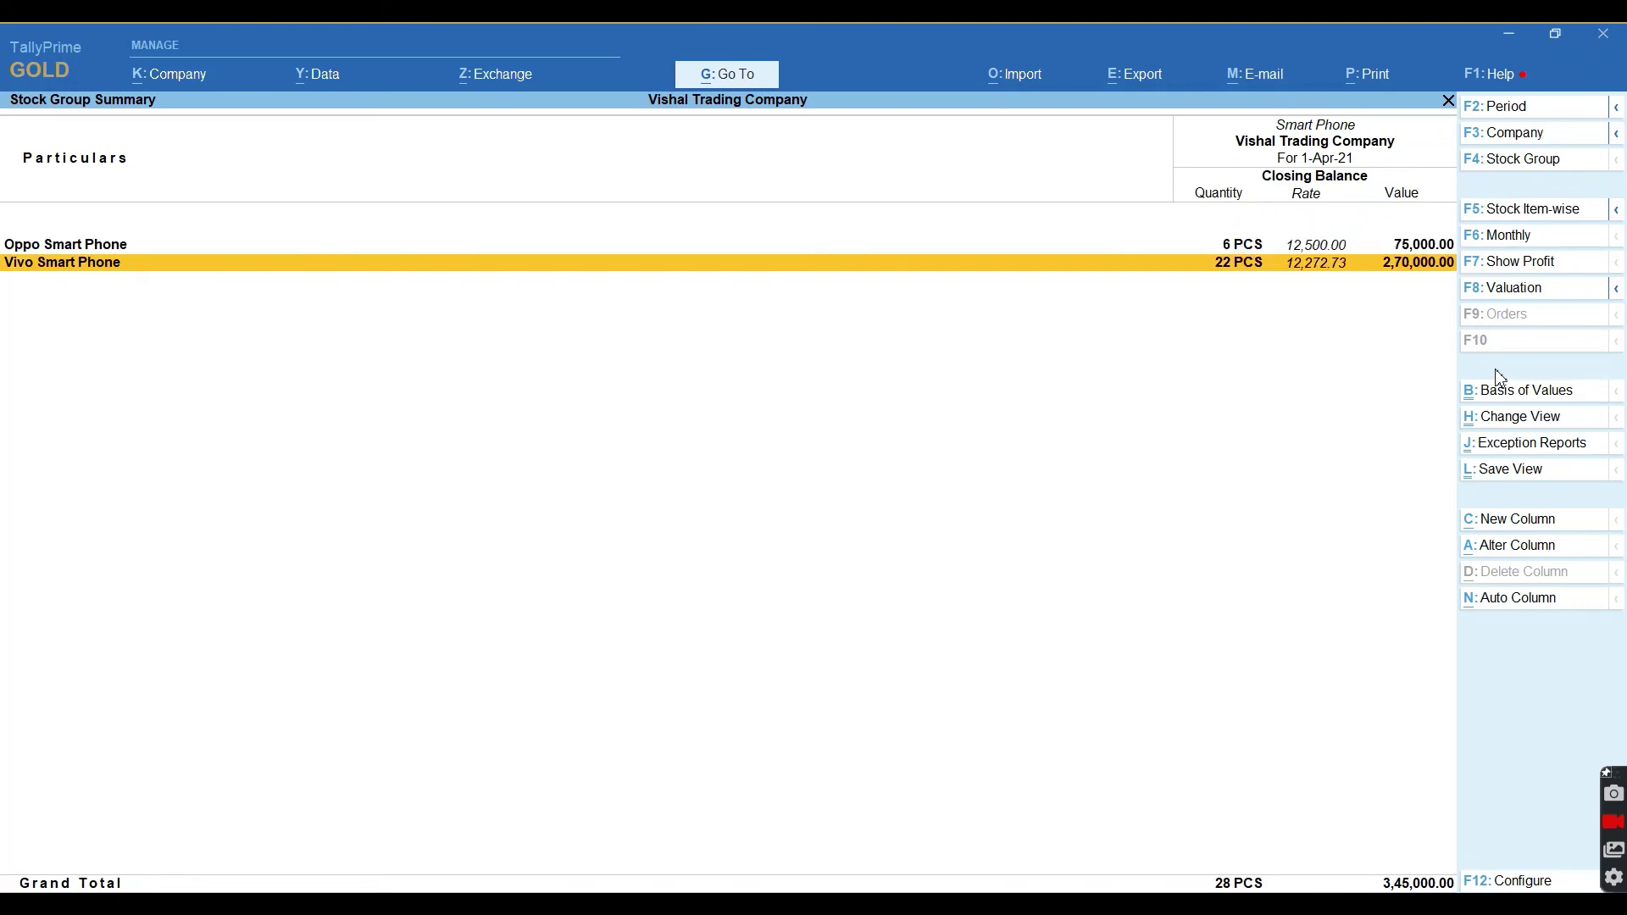
key(Return)
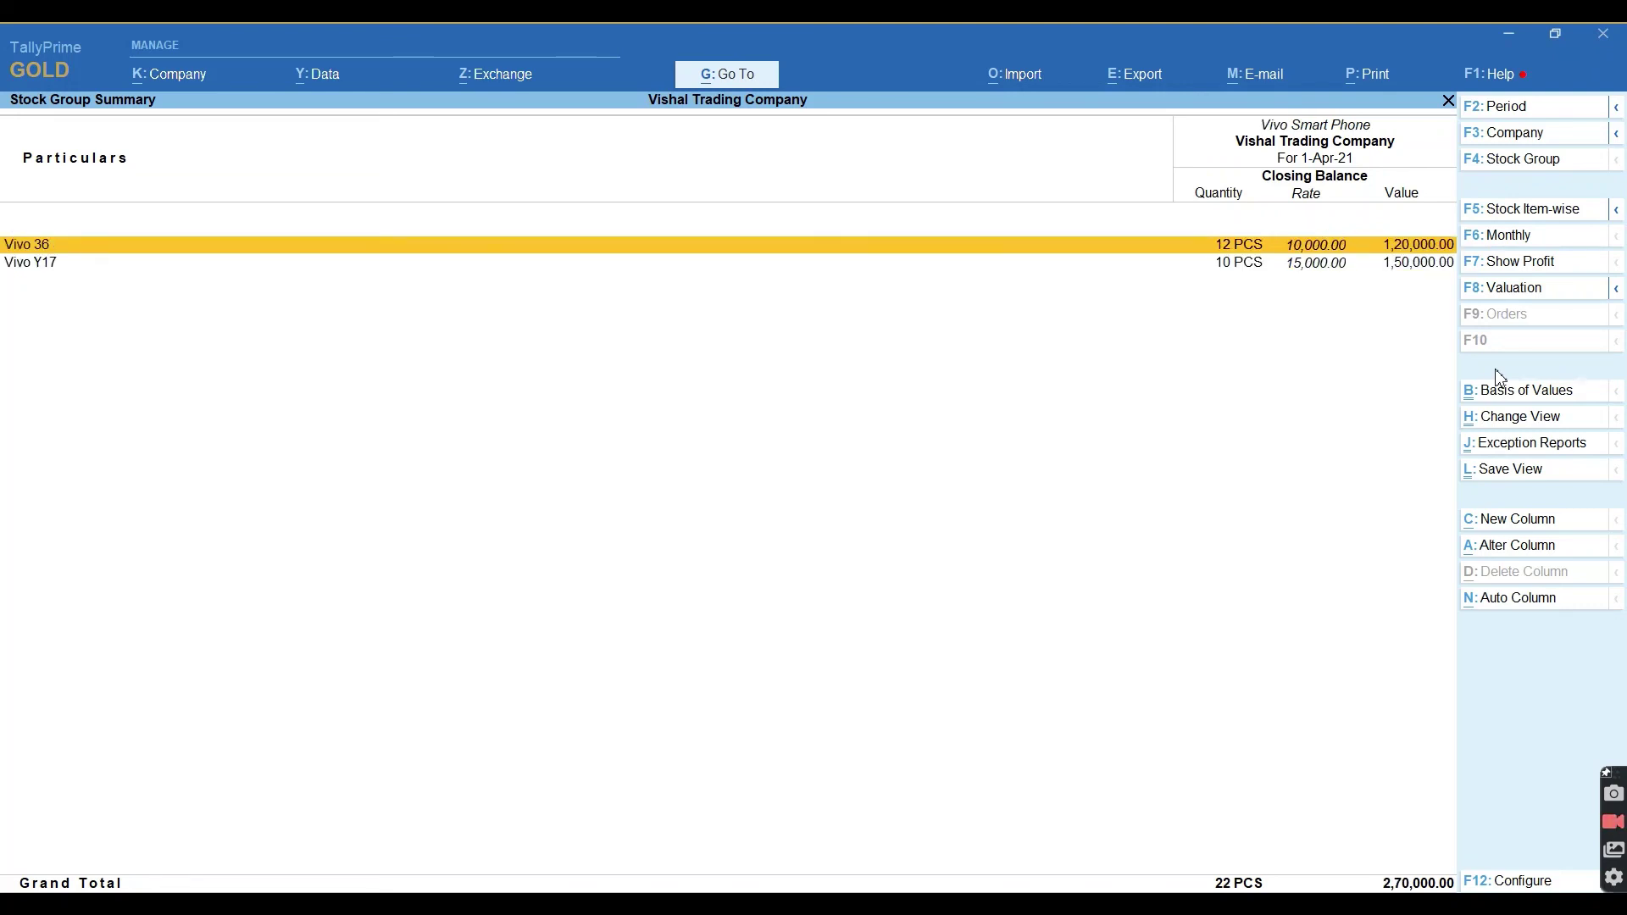